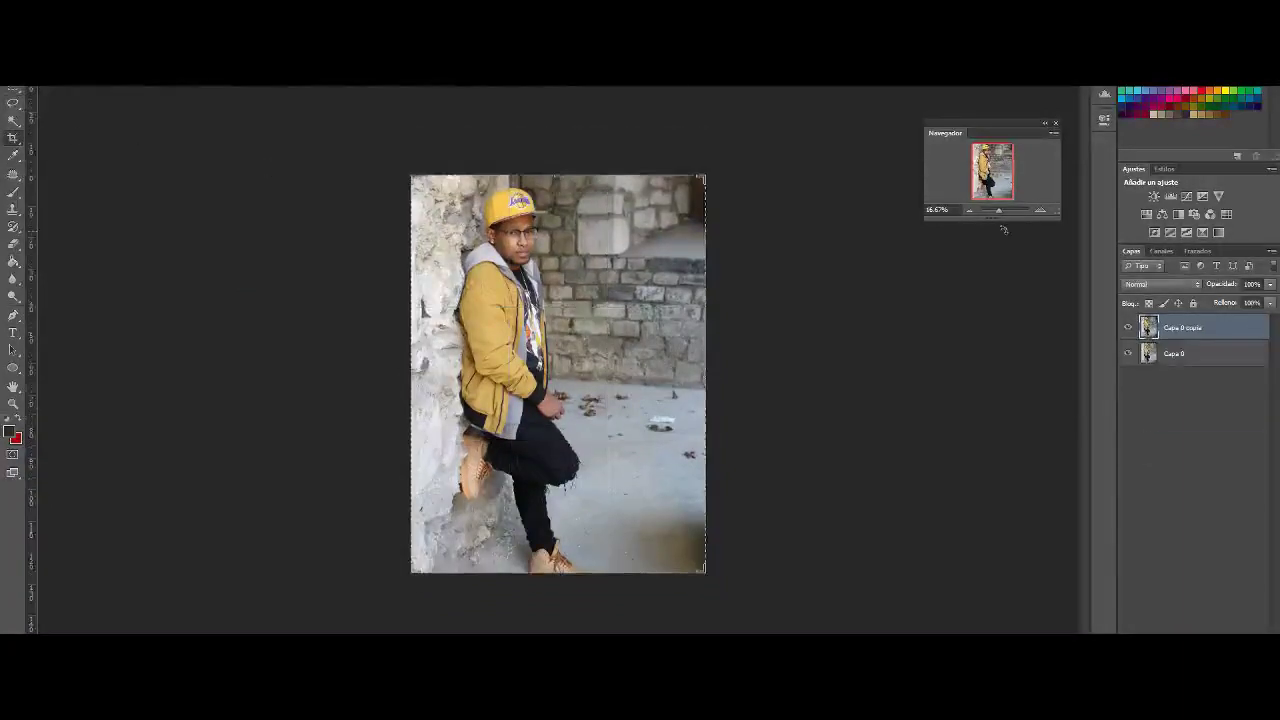
- Zoom the Navigator from the whole photo to a close view of the tan sneaker at the bottom
{"action": "left_click_drag", "start_coordinate": [998, 211], "coordinate": [1005, 212]}
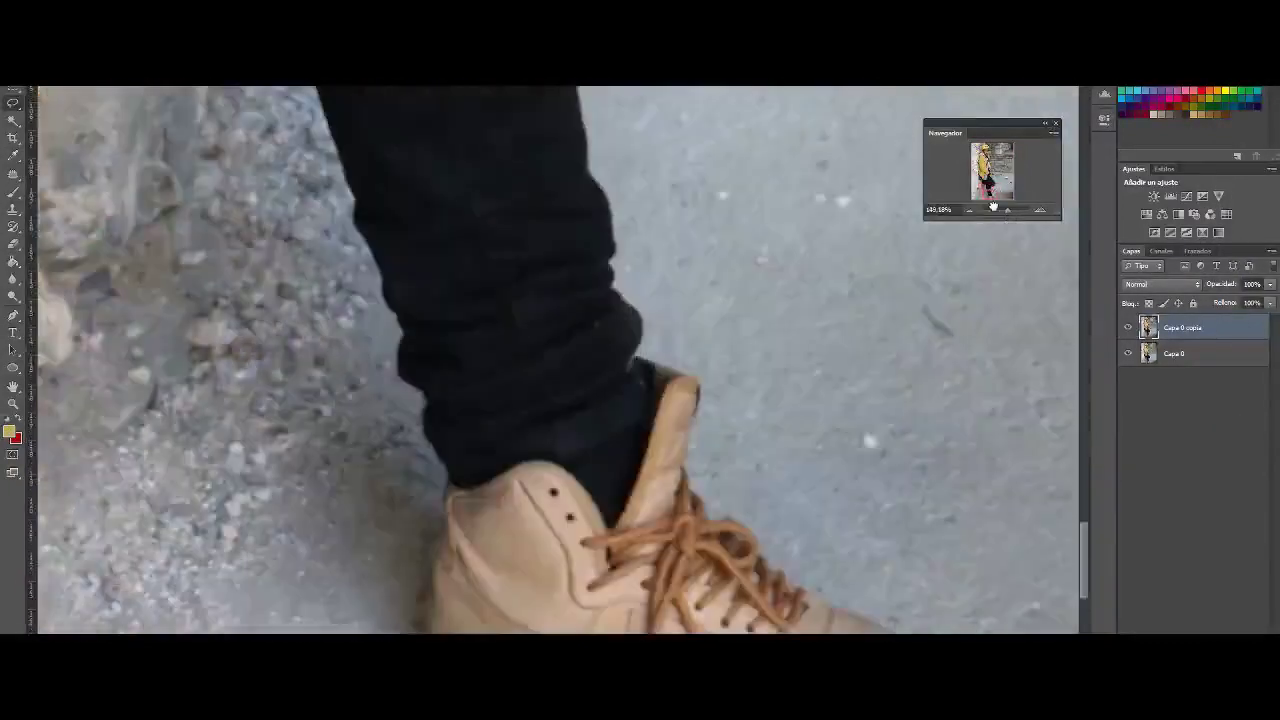
{"action": "left_click_drag", "start_coordinate": [993, 205], "coordinate": [996, 209]}
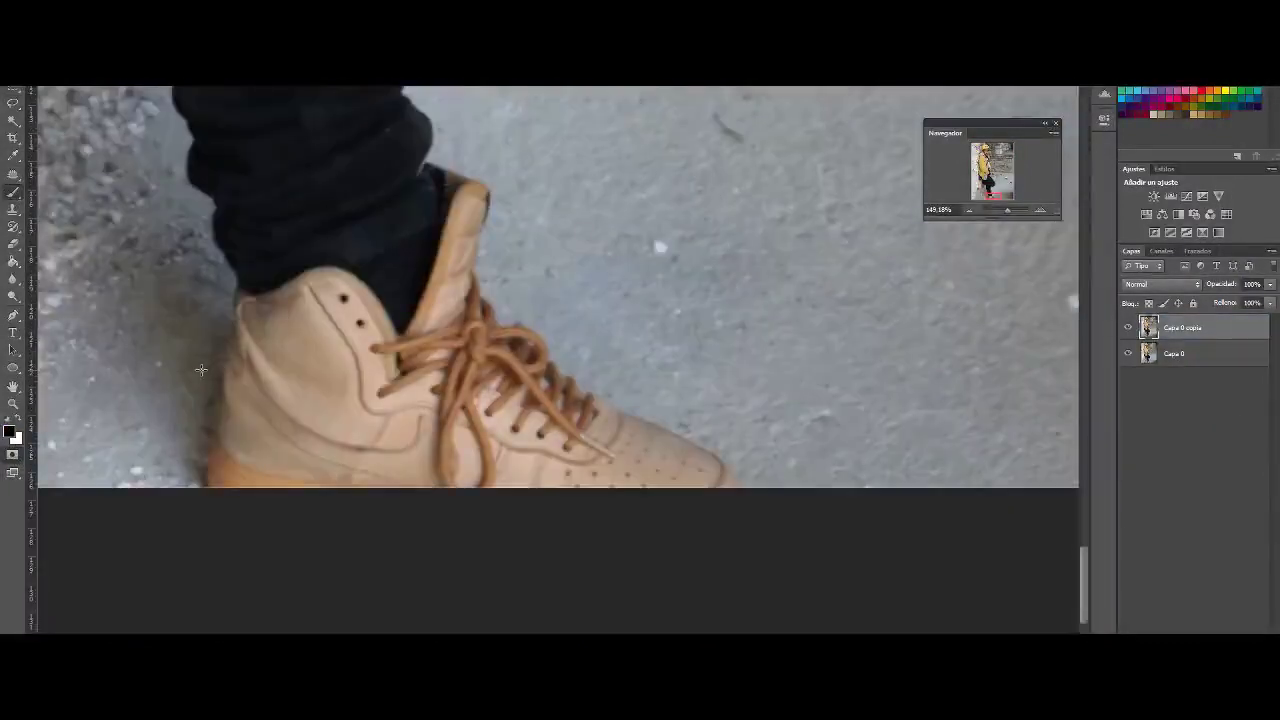
- Paint the quick mask over the right sneaker's lower part, tongue, laces and heel
{"action": "left_click_drag", "start_coordinate": [290, 410], "coordinate": [556, 428]}
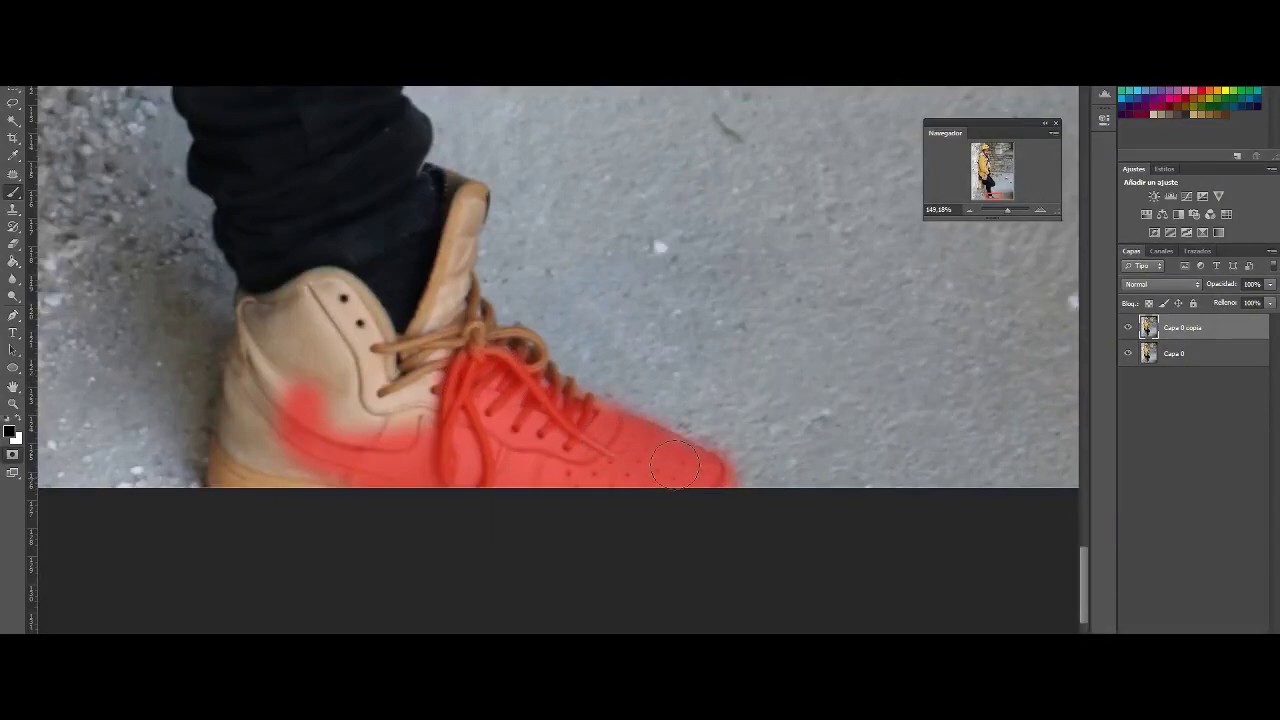
{"action": "mouse_move", "coordinate": [461, 194]}
{"action": "left_mouse_down"}
{"action": "mouse_move", "coordinate": [500, 330]}
{"action": "mouse_move", "coordinate": [350, 300]}
{"action": "mouse_move", "coordinate": [260, 420]}
{"action": "mouse_move", "coordinate": [341, 300]}
{"action": "left_mouse_up"}
{"action": "scroll", "coordinate": [304, 309], "scroll_direction": "up", "scroll_amount": 3}
{"action": "scroll", "coordinate": [304, 309], "scroll_direction": "left", "scroll_amount": 10}
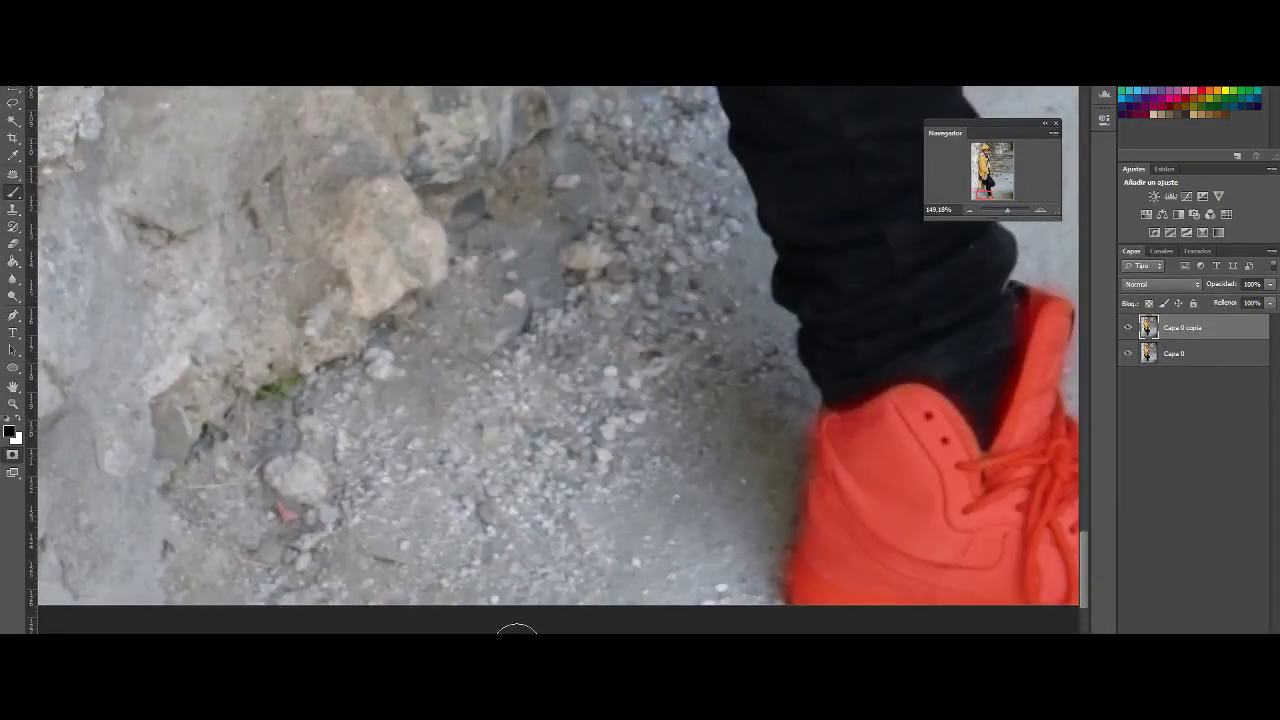
{"action": "scroll", "coordinate": [304, 309], "scroll_direction": "up", "scroll_amount": 8}
- Mask the heel and side of the shoe on the rock and the dangling lace tip
{"action": "mouse_move", "coordinate": [290, 615]}
{"action": "left_mouse_down"}
{"action": "mouse_move", "coordinate": [272, 347]}
{"action": "mouse_move", "coordinate": [300, 480]}
{"action": "mouse_move", "coordinate": [210, 560]}
{"action": "mouse_move", "coordinate": [200, 600]}
{"action": "left_mouse_up"}
{"action": "scroll", "coordinate": [200, 600], "scroll_direction": "up", "scroll_amount": 2}
{"action": "mouse_move", "coordinate": [330, 490]}
{"action": "left_mouse_down"}
{"action": "mouse_move", "coordinate": [380, 388]}
{"action": "mouse_move", "coordinate": [290, 350]}
{"action": "mouse_move", "coordinate": [257, 157]}
{"action": "mouse_move", "coordinate": [250, 370]}
{"action": "mouse_move", "coordinate": [236, 148]}
{"action": "left_mouse_up"}
{"action": "scroll", "coordinate": [336, 205], "scroll_direction": "down", "scroll_amount": 3}
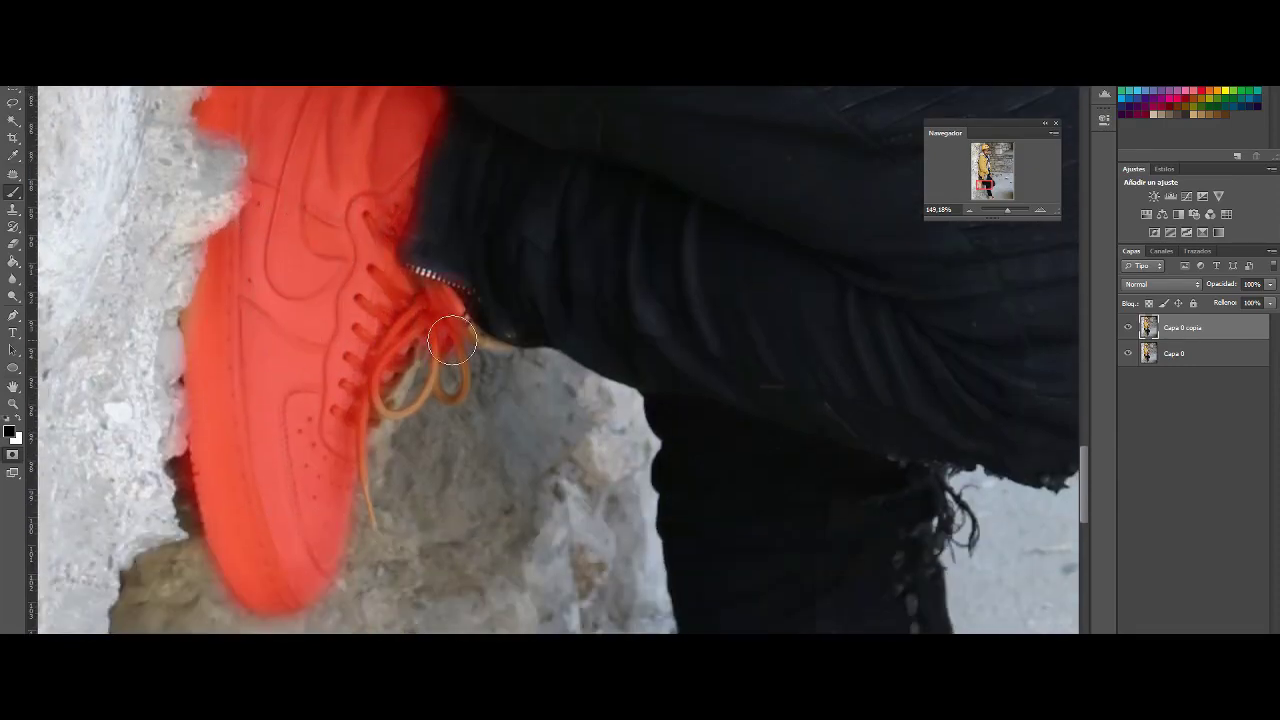
{"action": "left_click_drag", "start_coordinate": [512, 347], "coordinate": [459, 331]}
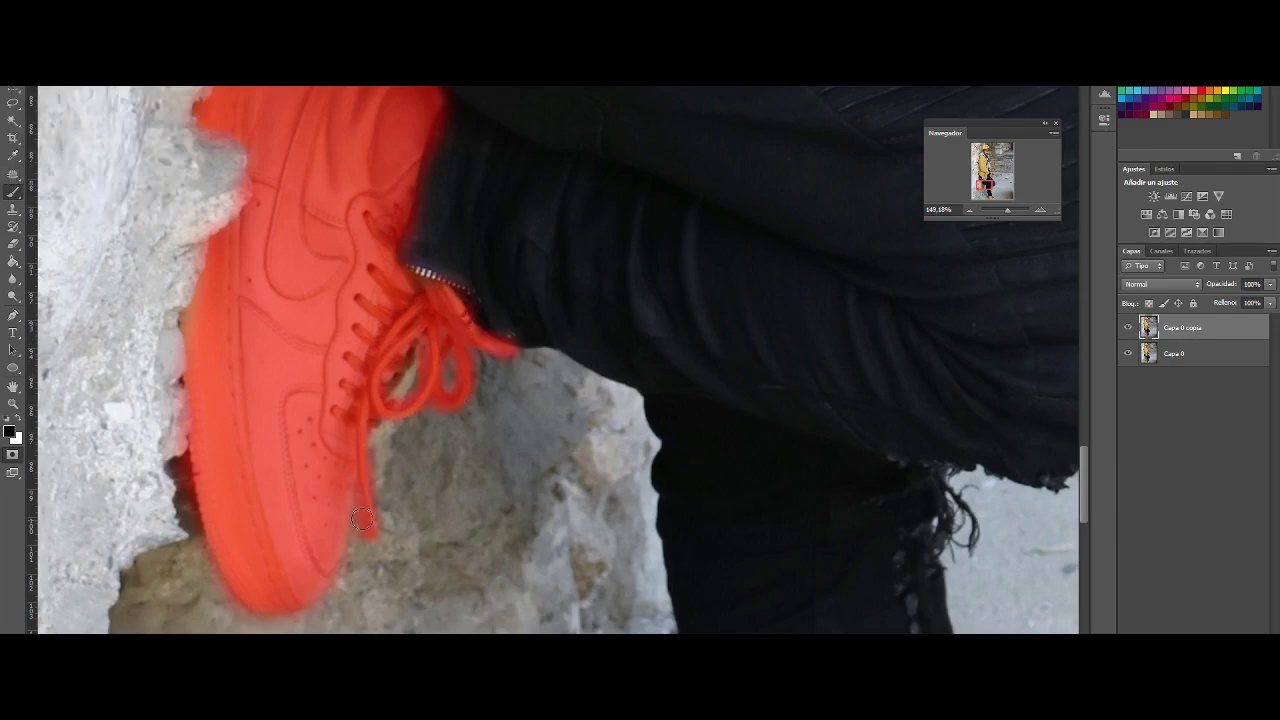
{"action": "scroll", "coordinate": [283, 556], "scroll_direction": "up", "scroll_amount": 1}
{"action": "scroll", "coordinate": [370, 222], "scroll_direction": "up", "scroll_amount": 4}
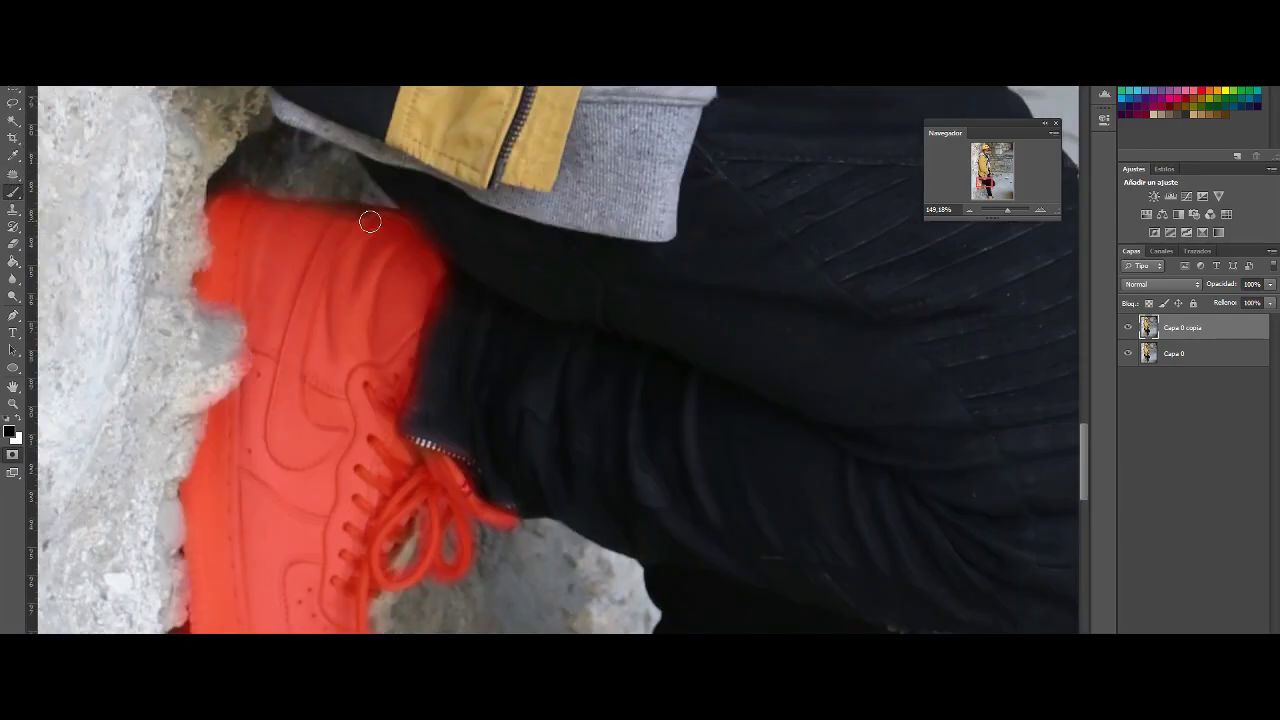
- Zoom out and pan around the masked shoe down to its lower edge to check coverage
{"action": "left_click_drag", "start_coordinate": [1007, 216], "coordinate": [1012, 209]}
{"action": "left_click", "coordinate": [992, 198]}
{"action": "scroll", "coordinate": [540, 330], "scroll_direction": "up", "scroll_amount": 3}
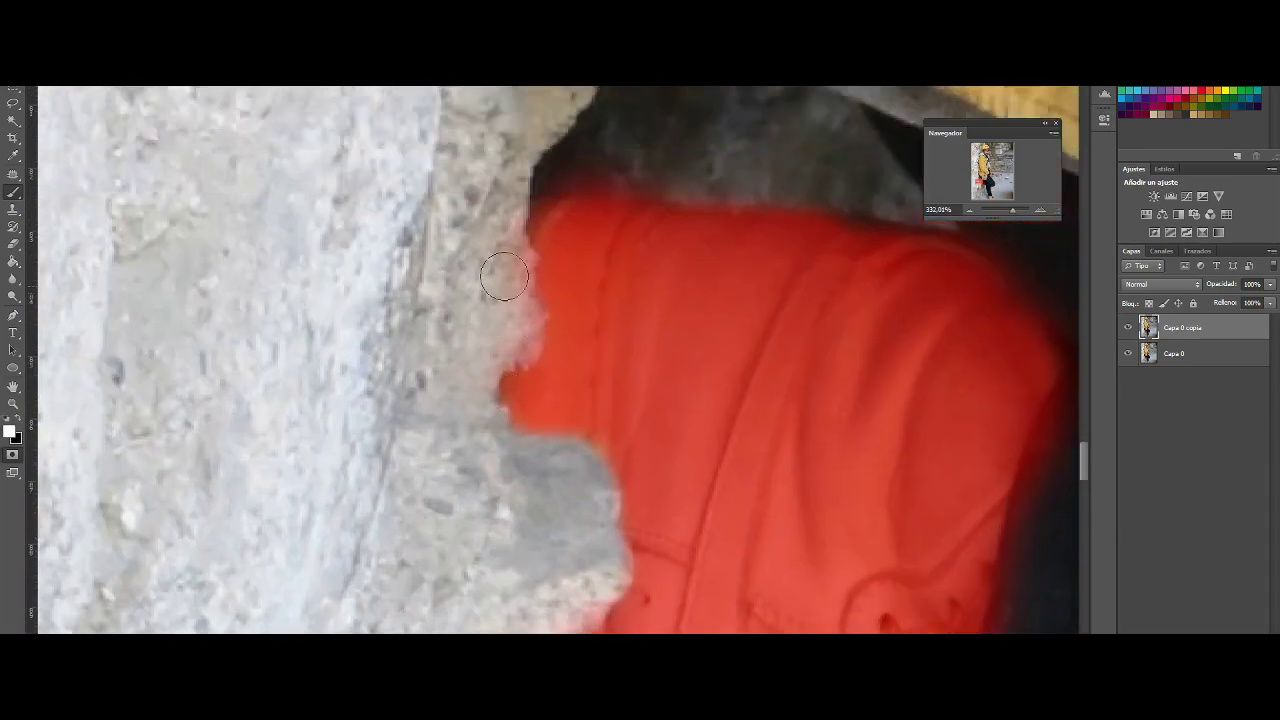
{"action": "scroll", "coordinate": [600, 434], "scroll_direction": "down", "scroll_amount": 2}
{"action": "scroll", "coordinate": [531, 386], "scroll_direction": "down", "scroll_amount": 2}
{"action": "scroll", "coordinate": [446, 449], "scroll_direction": "down", "scroll_amount": 2}
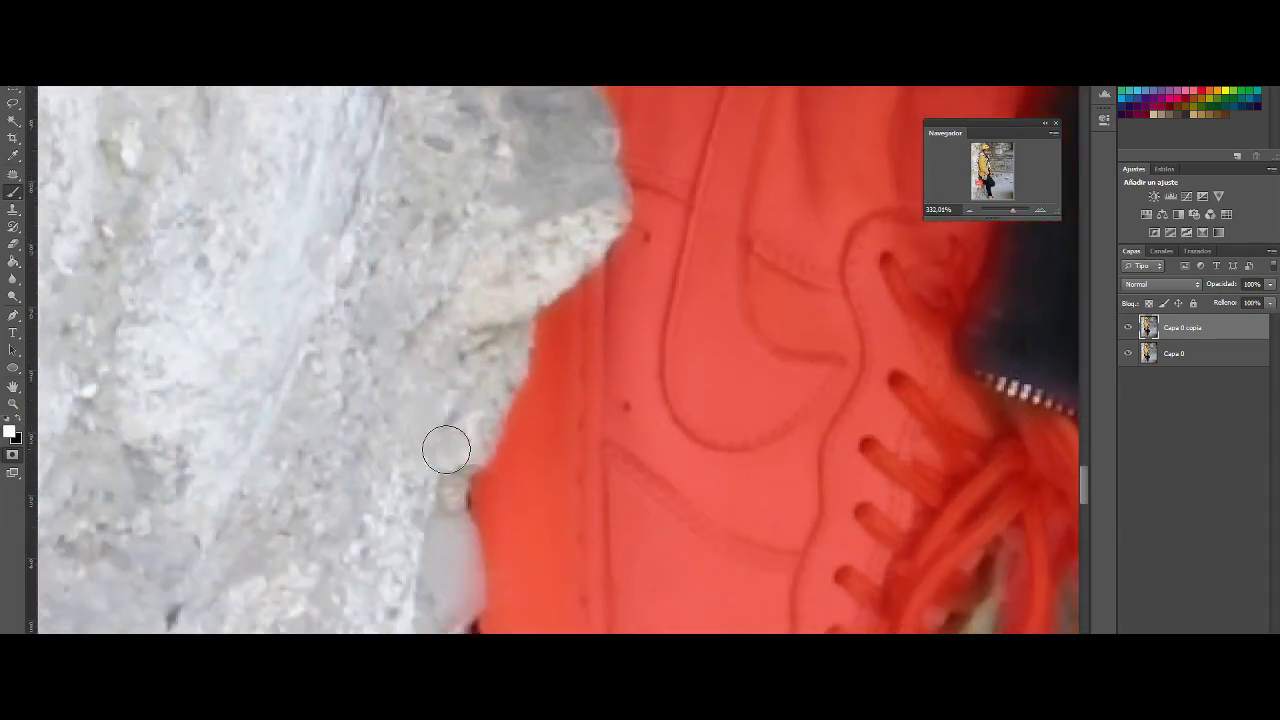
{"action": "scroll", "coordinate": [457, 384], "scroll_direction": "down", "scroll_amount": 2}
{"action": "scroll", "coordinate": [456, 384], "scroll_direction": "down", "scroll_amount": 3}
{"action": "scroll", "coordinate": [472, 484], "scroll_direction": "down", "scroll_amount": 2}
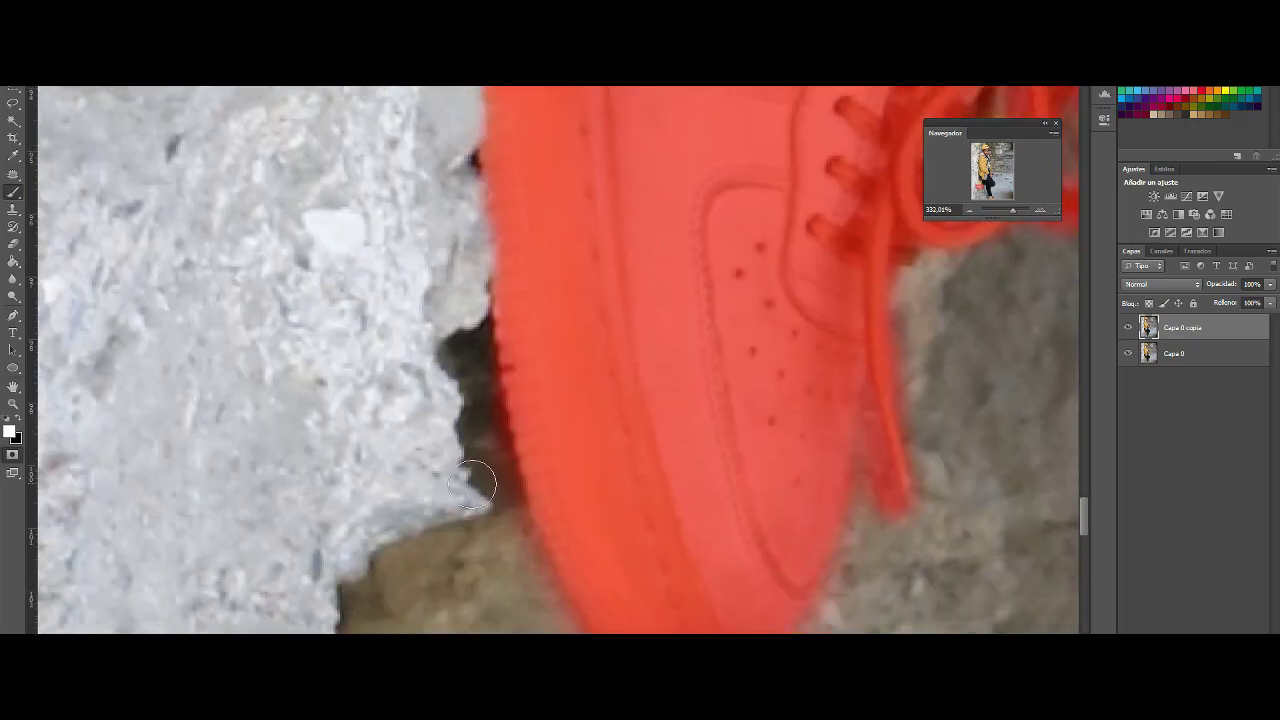
{"action": "scroll", "coordinate": [489, 478], "scroll_direction": "down", "scroll_amount": 3}
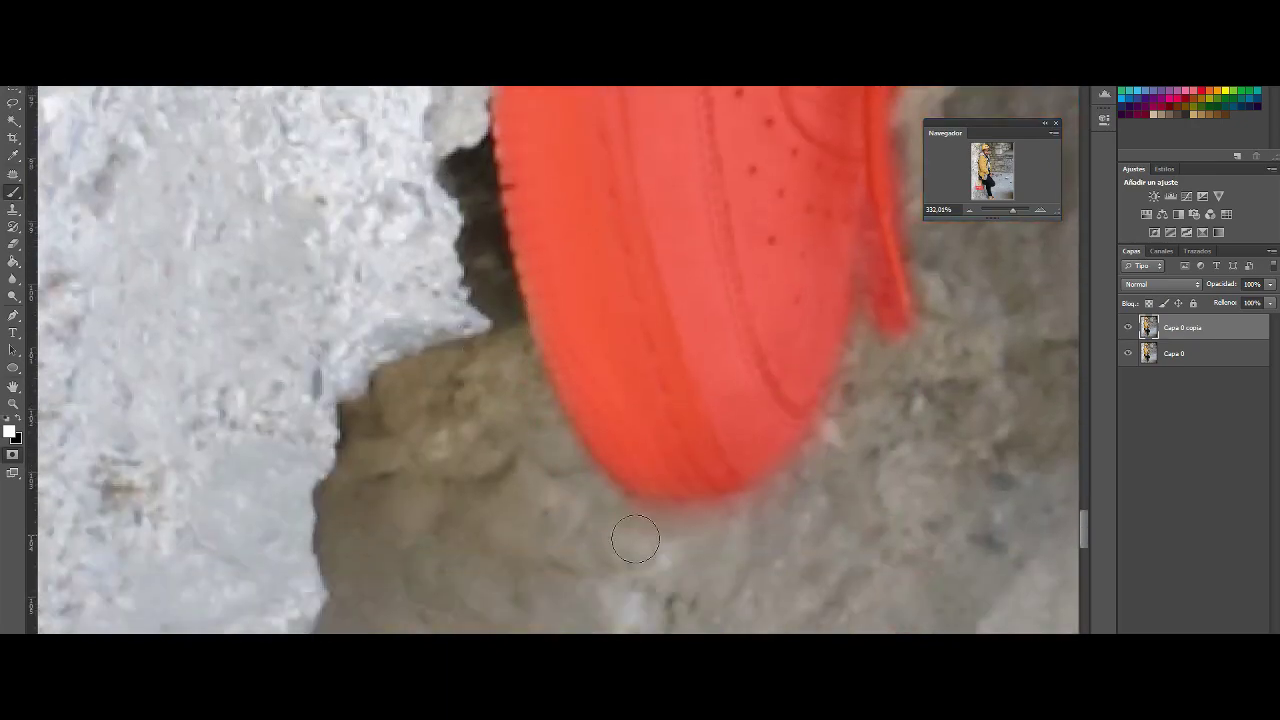
{"action": "left_click_drag", "start_coordinate": [885, 392], "coordinate": [400, 497]}
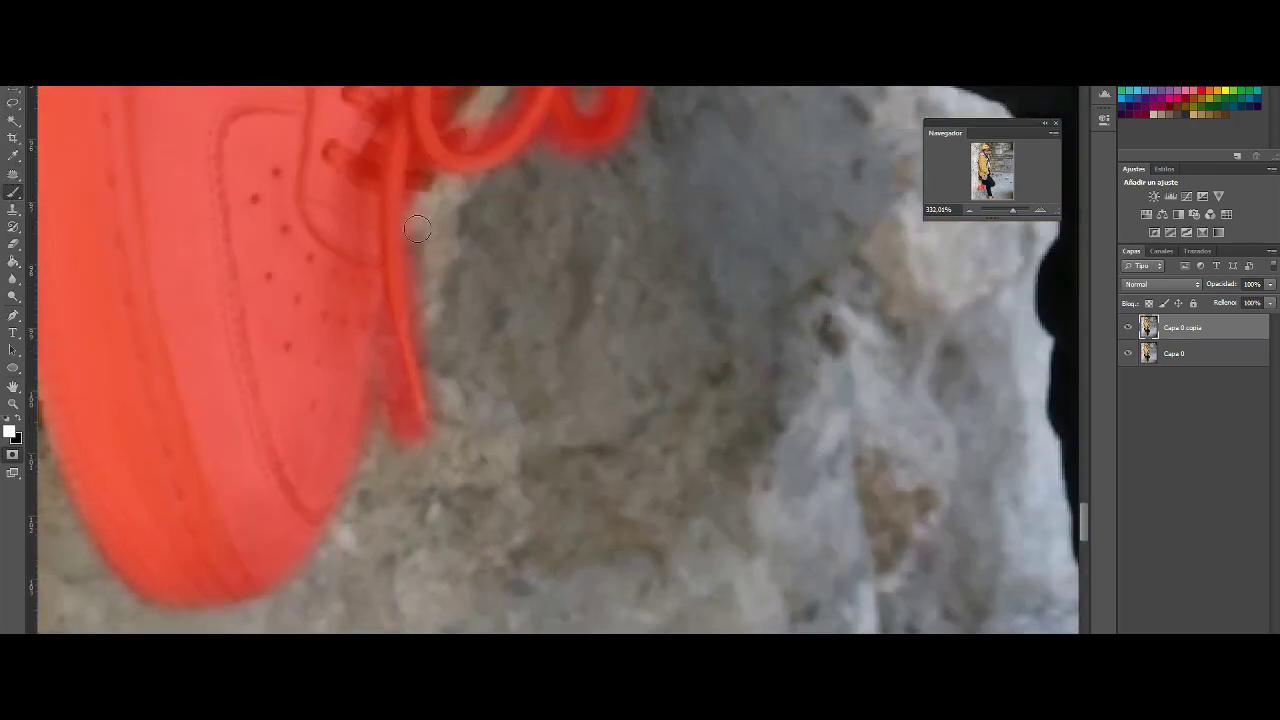
{"action": "scroll", "coordinate": [726, 372], "scroll_direction": "up", "scroll_amount": 3}
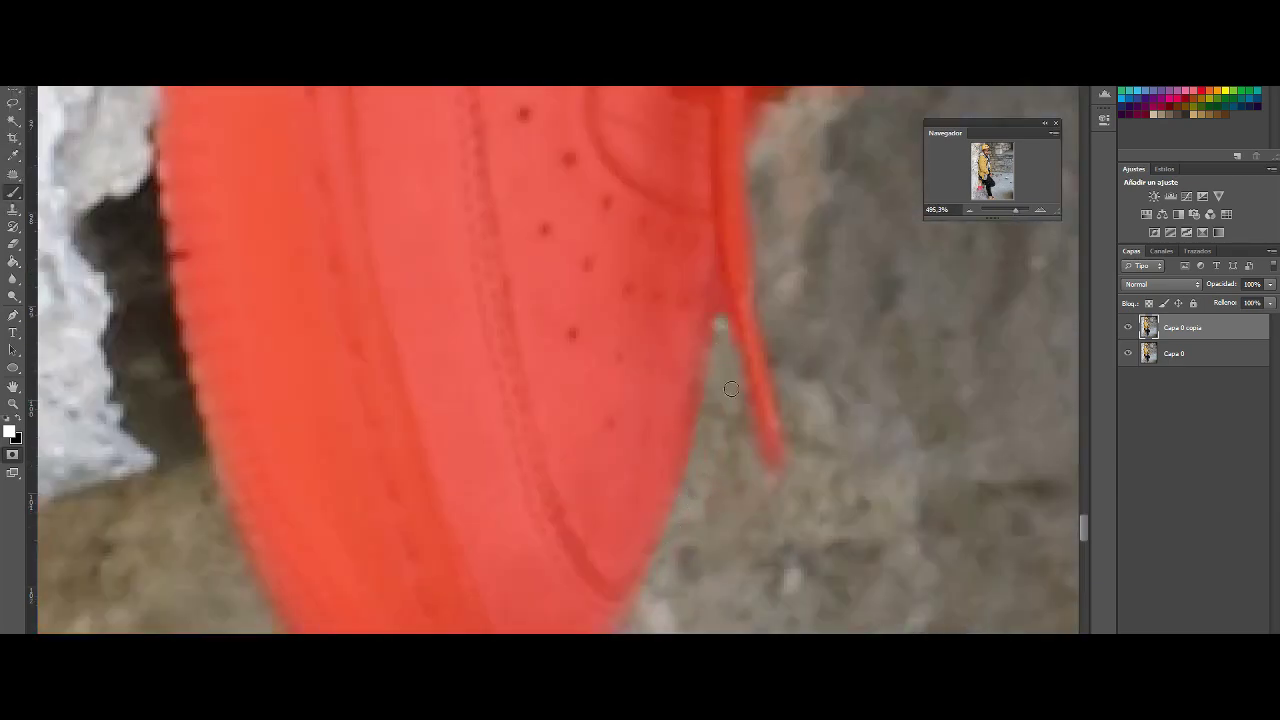
{"action": "scroll", "coordinate": [789, 478], "scroll_direction": "up", "scroll_amount": 3}
{"action": "scroll", "coordinate": [789, 478], "scroll_direction": "right", "scroll_amount": 4}
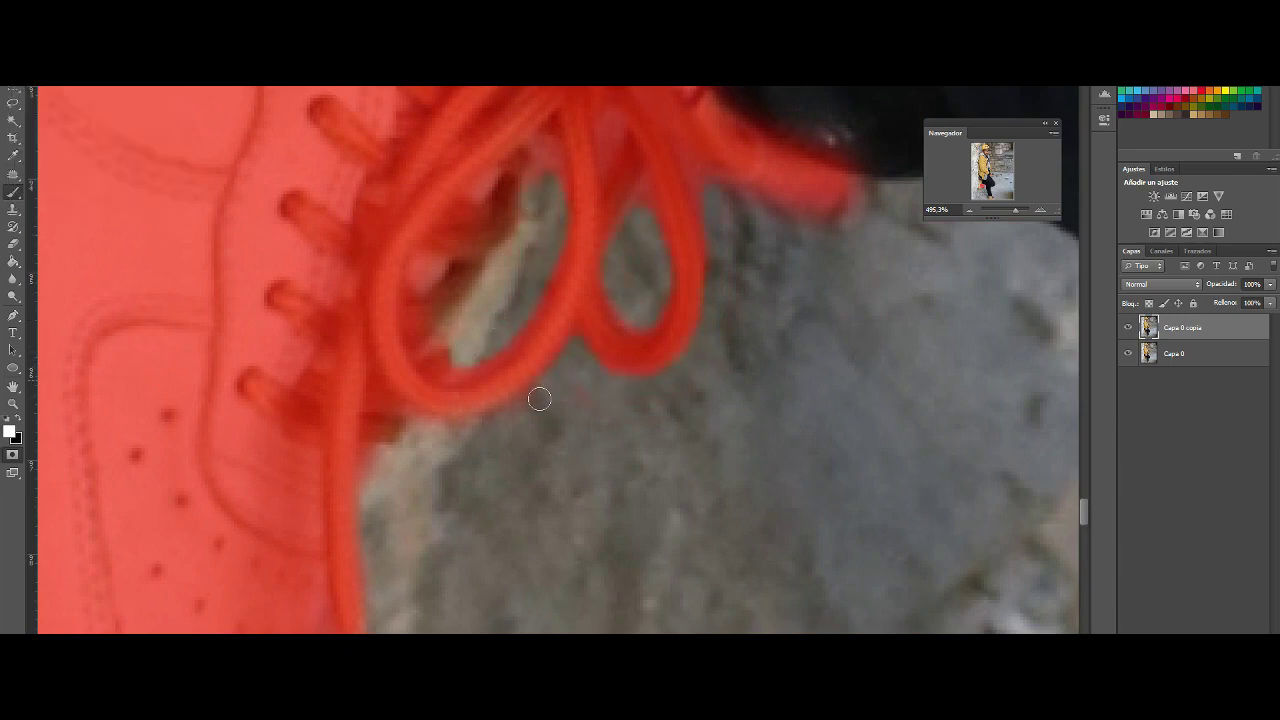
{"action": "scroll", "coordinate": [610, 327], "scroll_direction": "up", "scroll_amount": 3}
{"action": "scroll", "coordinate": [1054, 351], "scroll_direction": "up", "scroll_amount": 1}
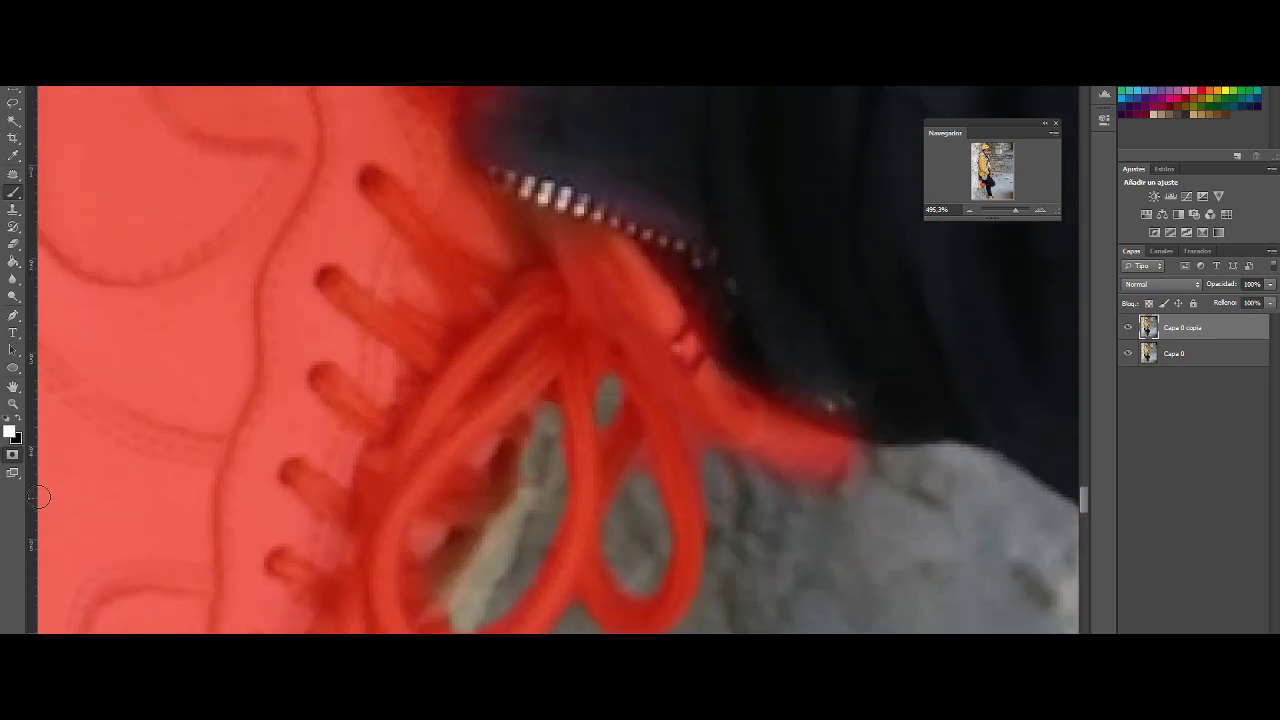
- Preview the mask as a selection and remove mask spill along the black jacket edge
{"action": "double_click", "coordinate": [12, 456]}
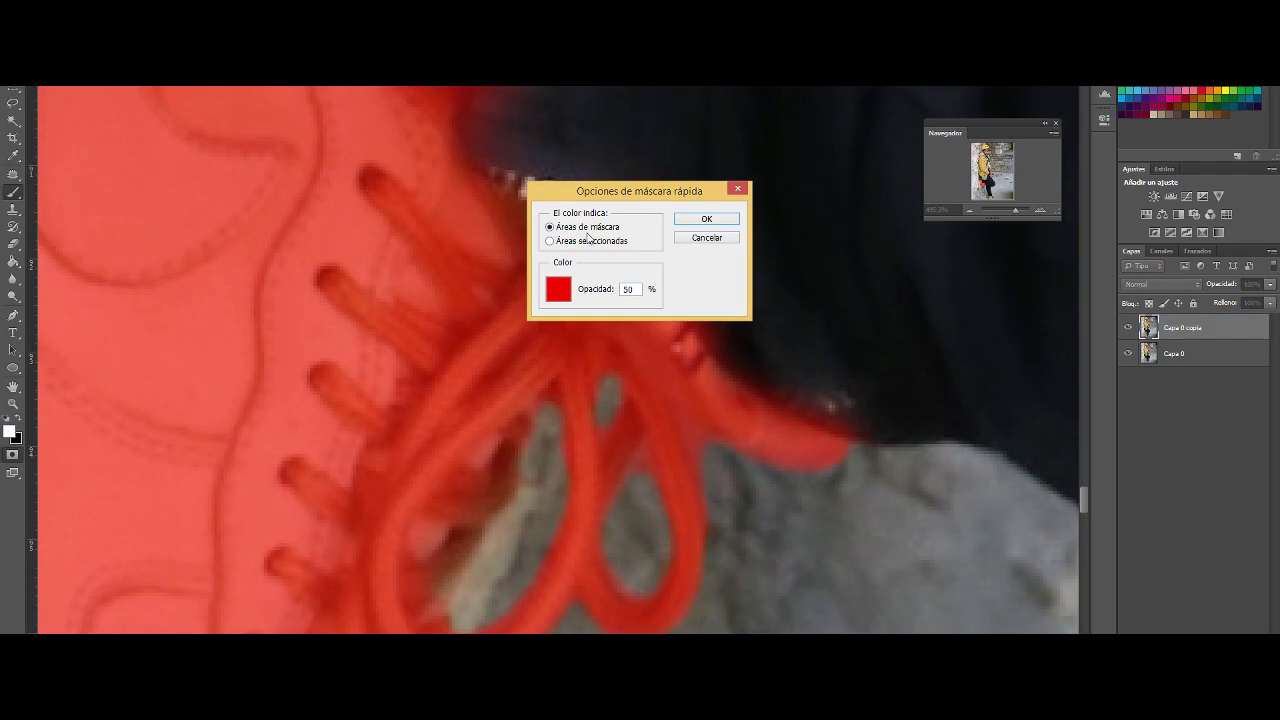
{"action": "left_click", "coordinate": [716, 211]}
{"action": "scroll", "coordinate": [537, 241], "scroll_direction": "up", "scroll_amount": 2}
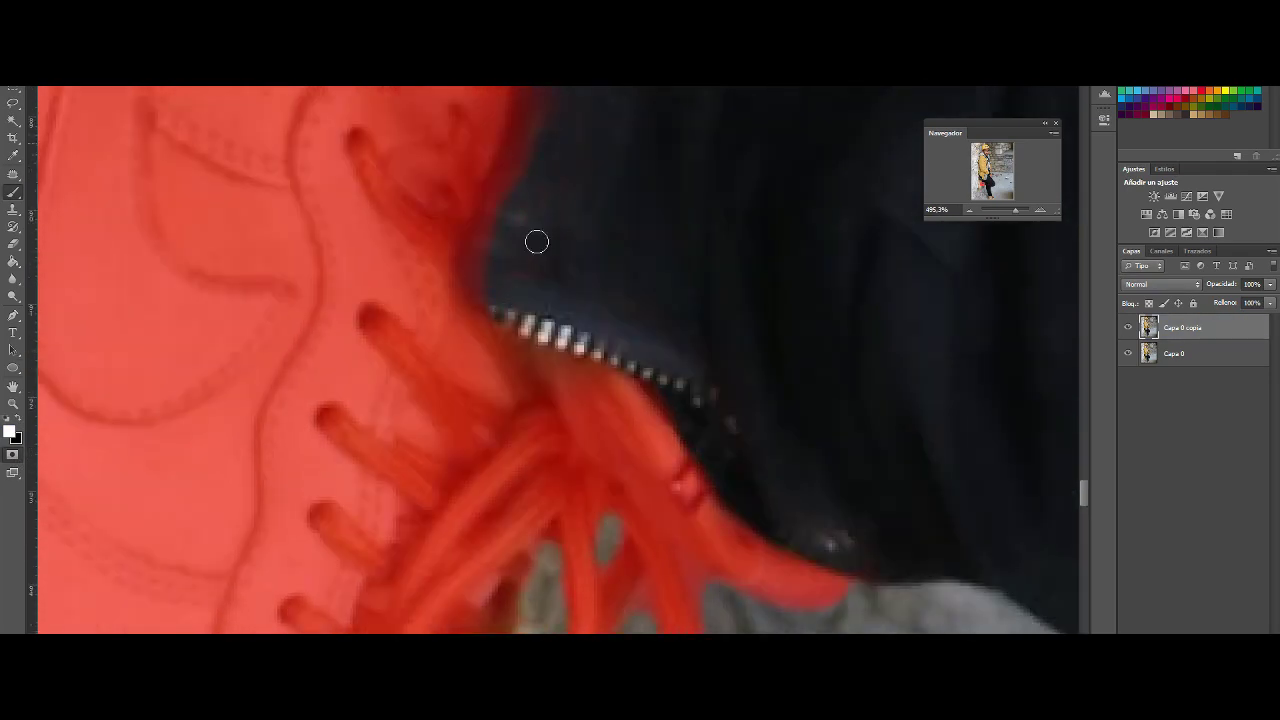
{"action": "scroll", "coordinate": [483, 226], "scroll_direction": "up", "scroll_amount": 3}
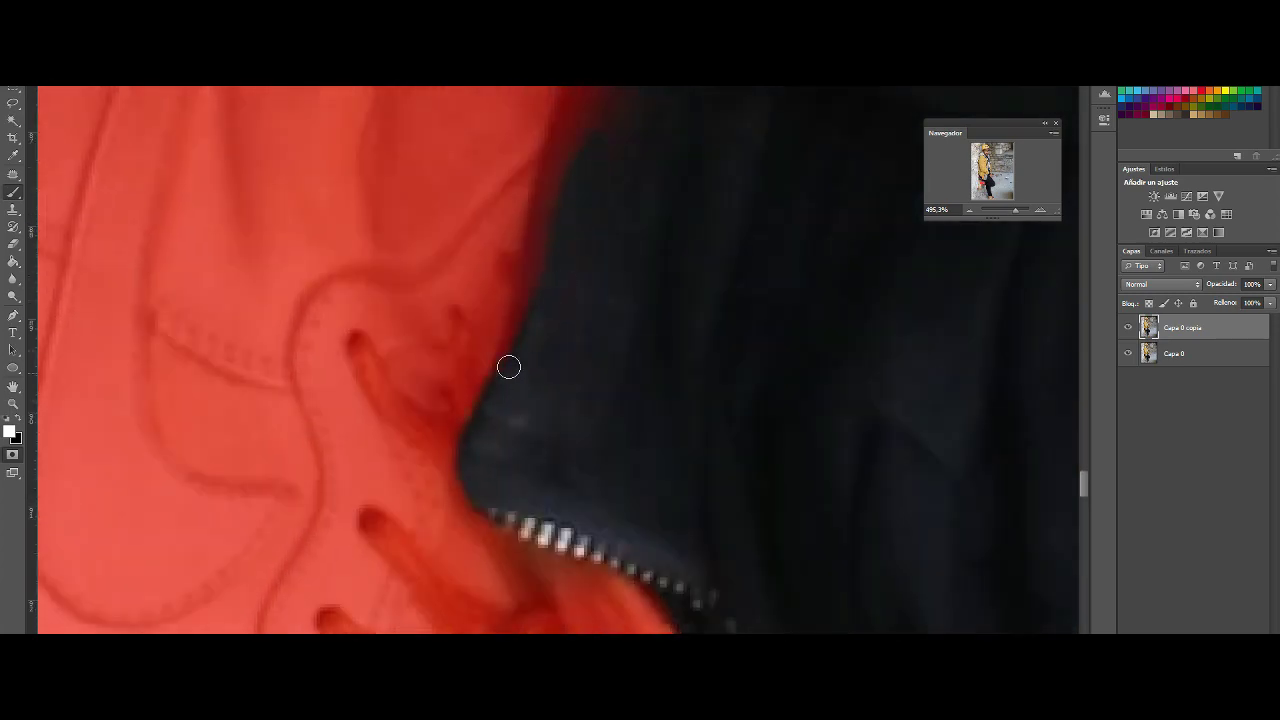
{"action": "key", "text": "q"}
{"action": "key", "text": "q"}
{"action": "scroll", "coordinate": [667, 240], "scroll_direction": "up", "scroll_amount": 4}
{"action": "left_click_drag", "start_coordinate": [646, 280], "coordinate": [610, 298]}
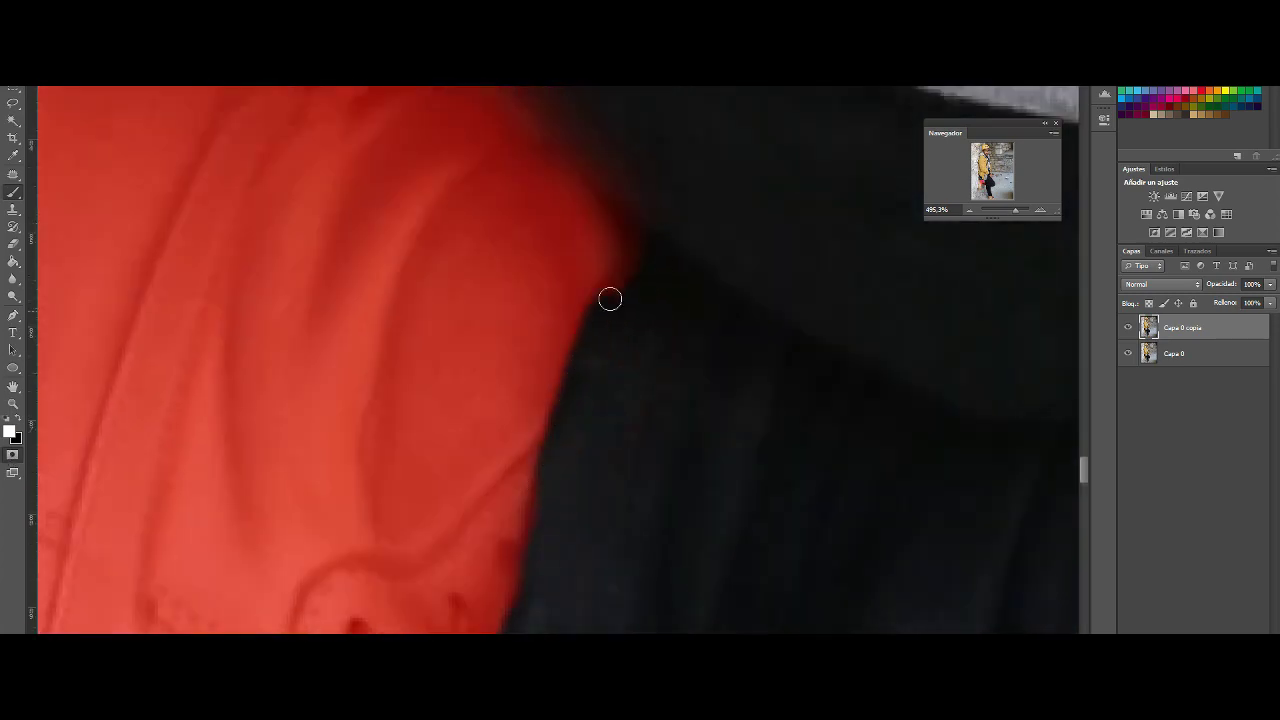
{"action": "key", "text": "q"}
{"action": "key", "text": "q"}
{"action": "scroll", "coordinate": [600, 510], "scroll_direction": "up", "scroll_amount": 4}
{"action": "key", "text": "q"}
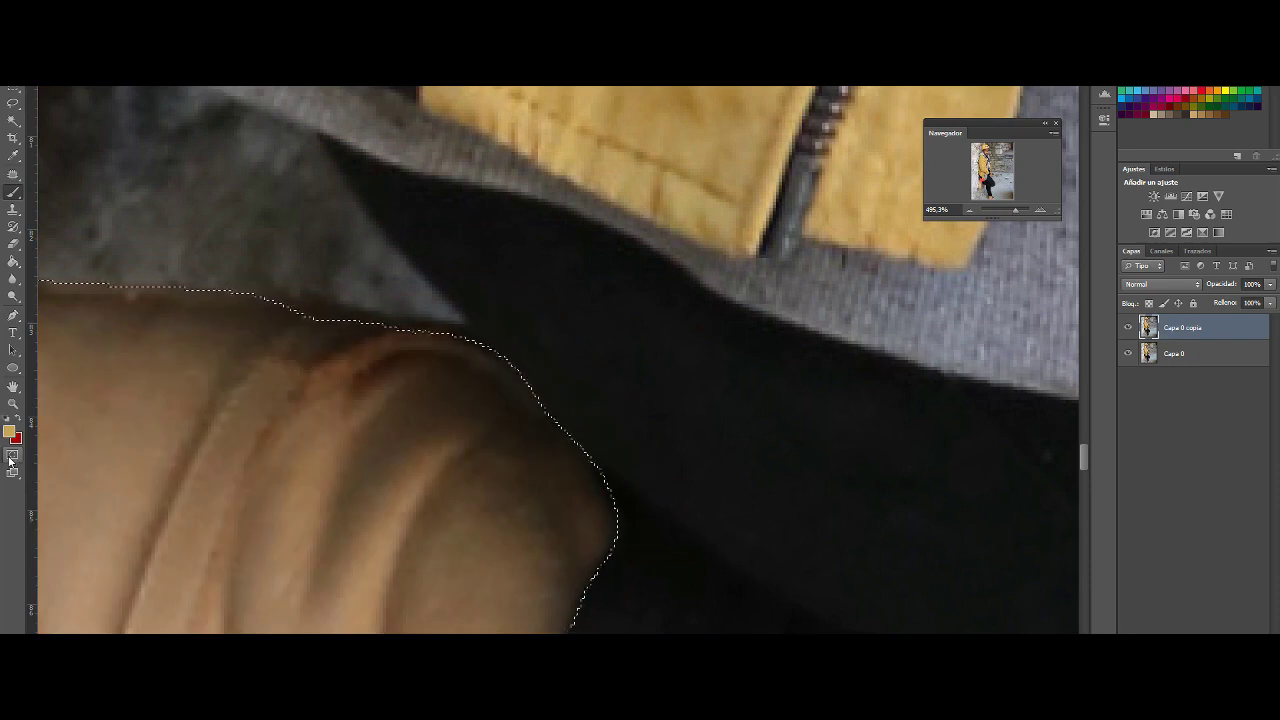
{"action": "key", "text": "q"}
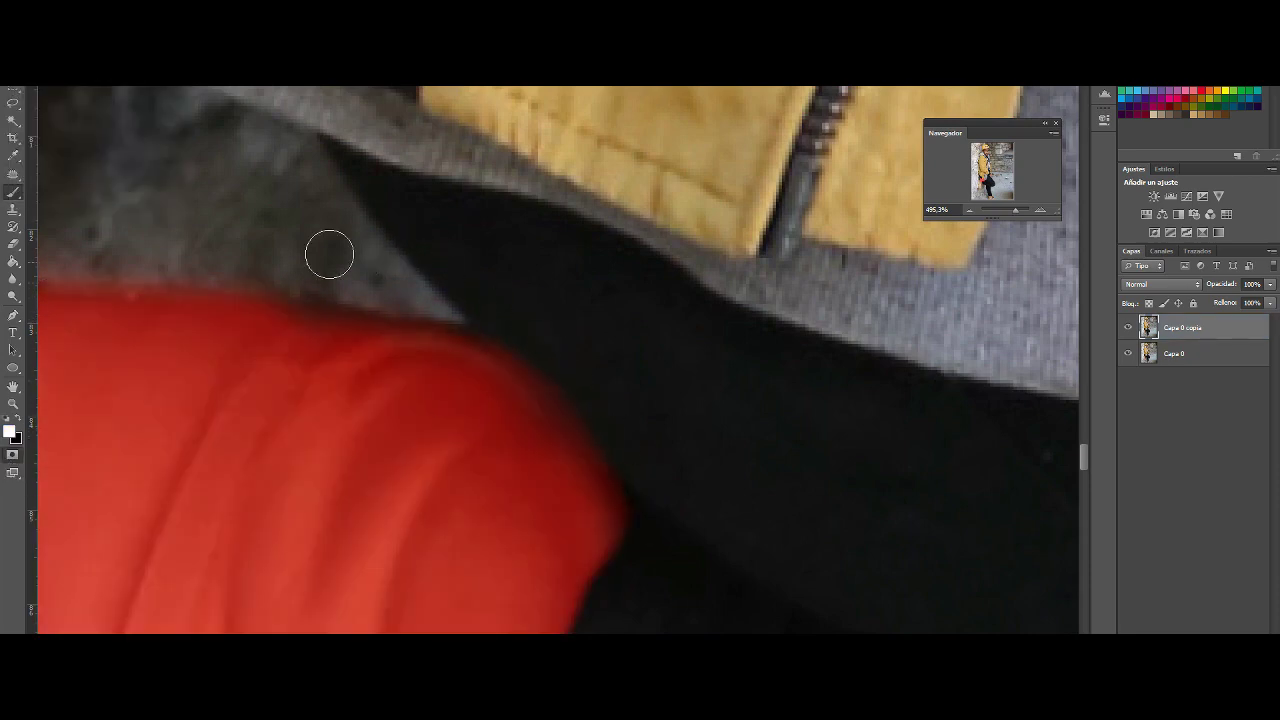
{"action": "scroll", "coordinate": [291, 190], "scroll_direction": "left", "scroll_amount": 5}
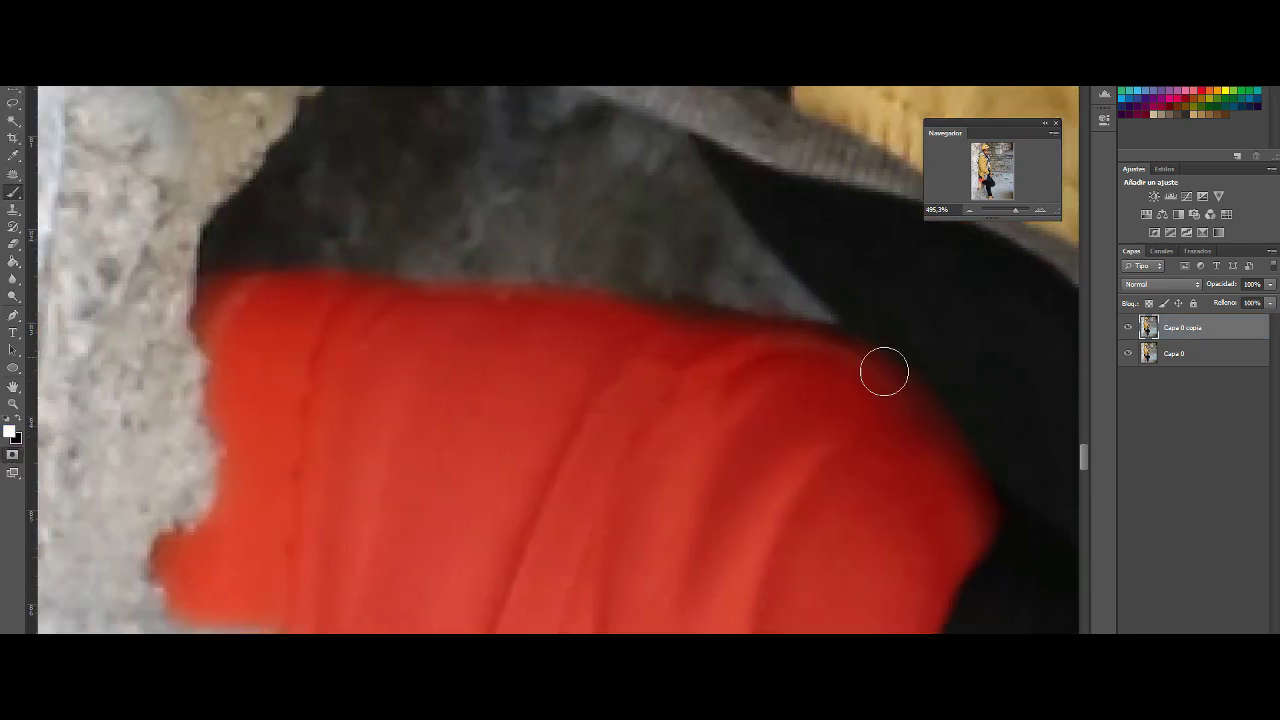
{"action": "key", "text": "q"}
{"action": "key", "text": "q"}
{"action": "left_click", "coordinate": [13, 192]}
- Zoom in on the other sneaker and clear mask spill along the trouser hem
{"action": "scroll", "coordinate": [246, 455], "scroll_direction": "down", "scroll_amount": 5}
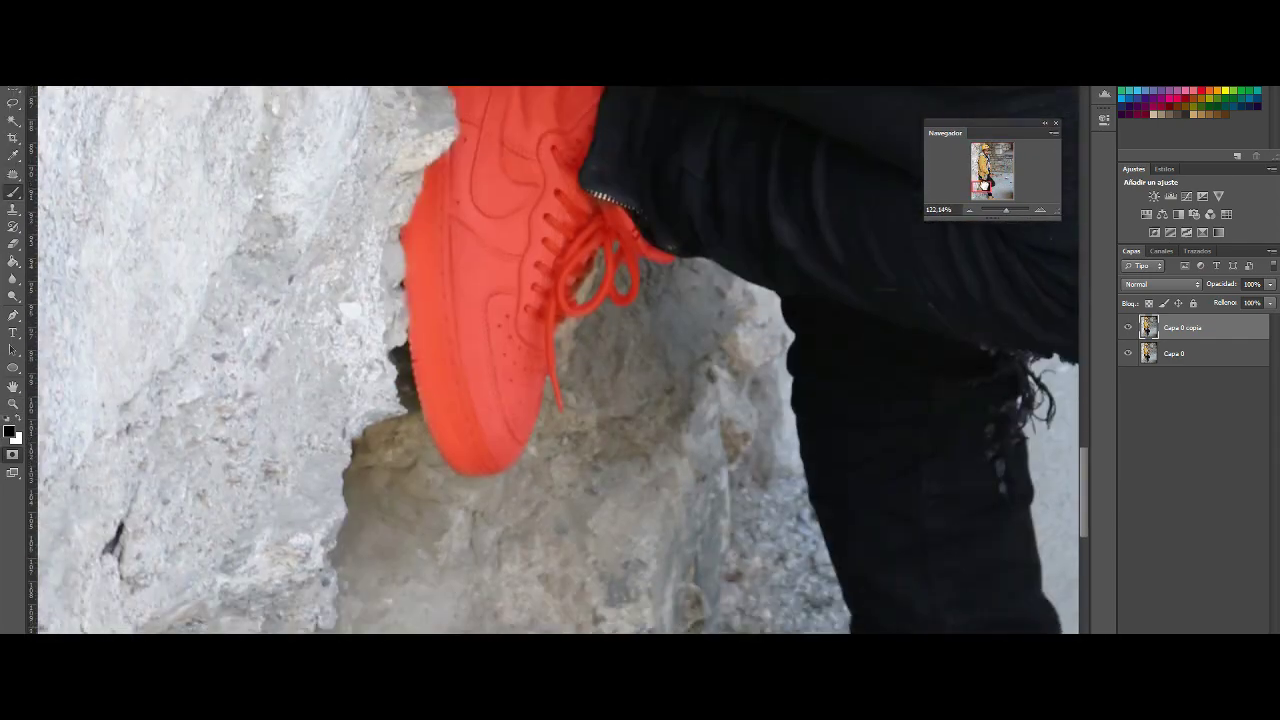
{"action": "left_click", "coordinate": [990, 192]}
{"action": "left_click_drag", "start_coordinate": [1005, 210], "coordinate": [1014, 210]}
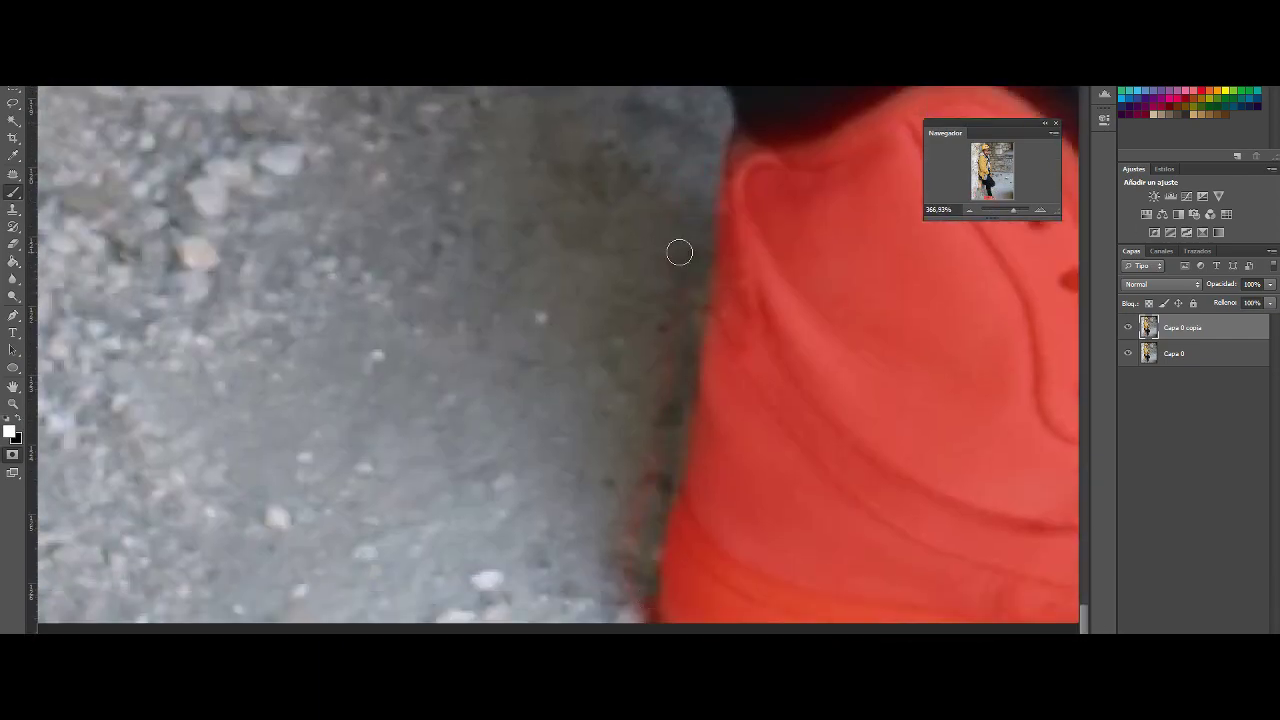
{"action": "scroll", "coordinate": [700, 370], "scroll_direction": "right", "scroll_amount": 5}
{"action": "scroll", "coordinate": [834, 318], "scroll_direction": "up", "scroll_amount": 3}
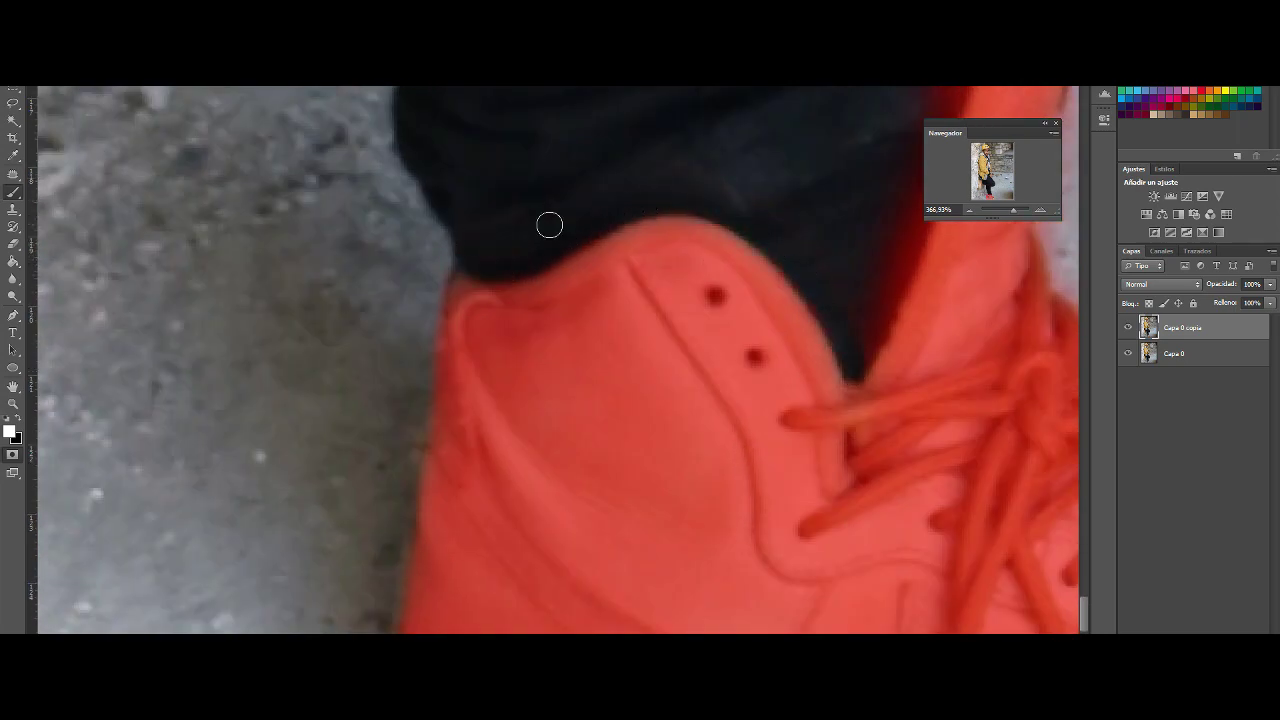
{"action": "scroll", "coordinate": [549, 225], "scroll_direction": "right", "scroll_amount": 5}
{"action": "scroll", "coordinate": [549, 225], "scroll_direction": "up", "scroll_amount": 3}
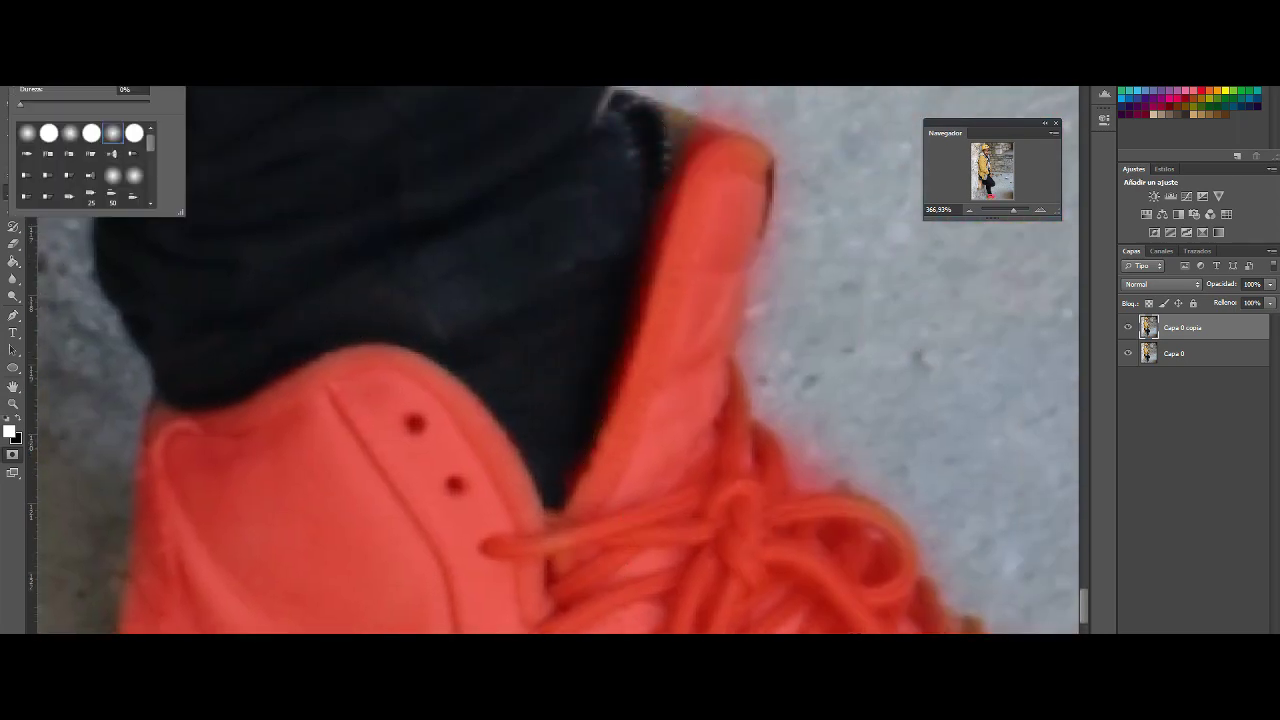
{"action": "left_click_drag", "start_coordinate": [558, 476], "coordinate": [649, 219]}
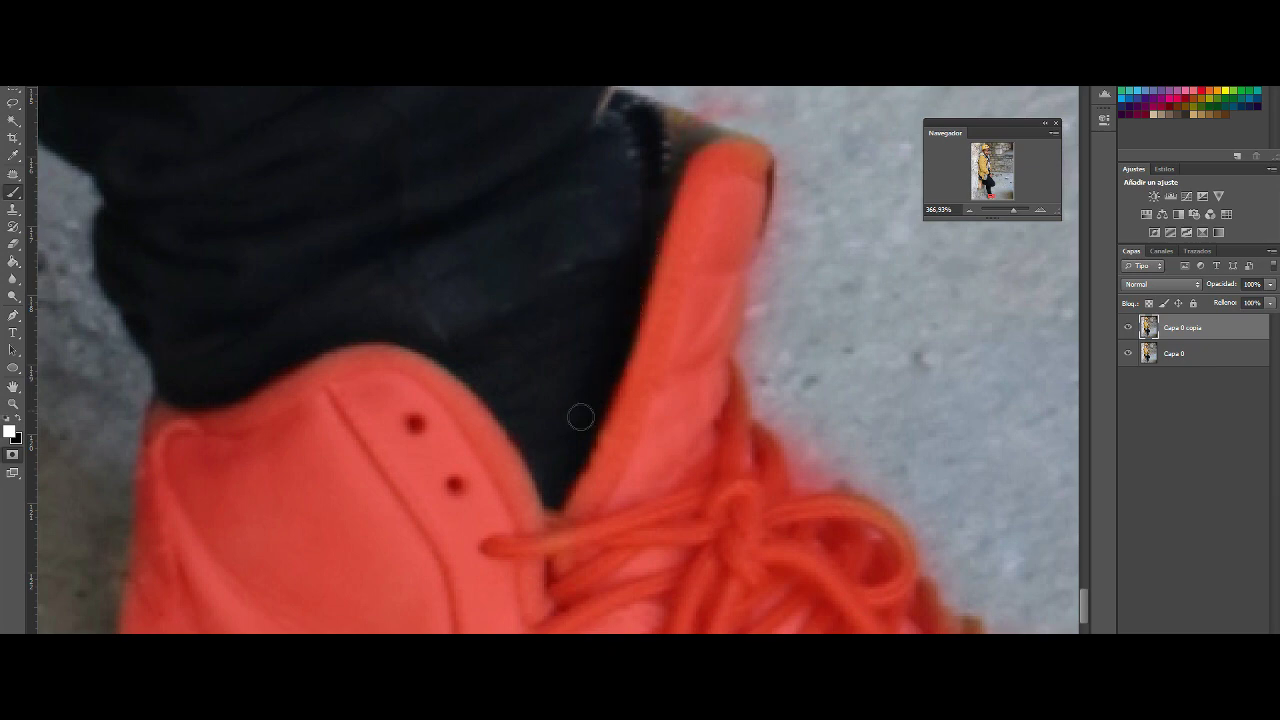
{"action": "scroll", "coordinate": [775, 414], "scroll_direction": "right", "scroll_amount": 5}
{"action": "scroll", "coordinate": [680, 361], "scroll_direction": "down", "scroll_amount": 3}
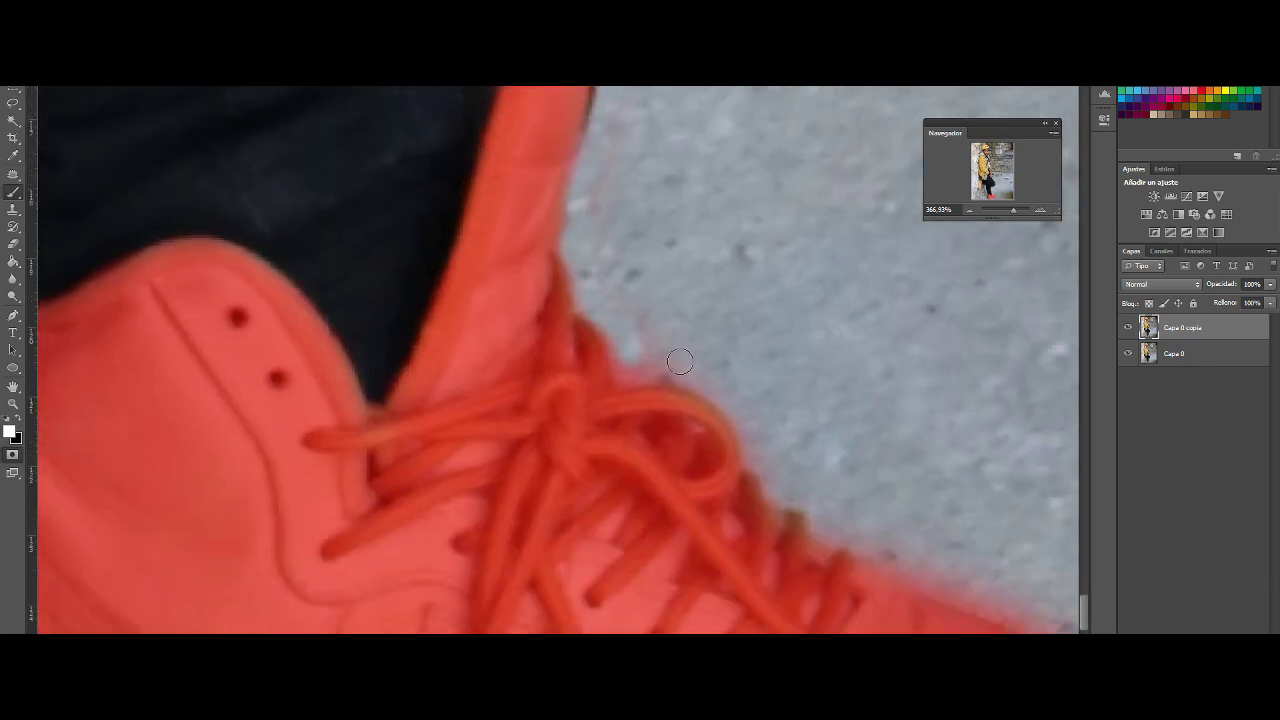
{"action": "scroll", "coordinate": [715, 330], "scroll_direction": "down", "scroll_amount": 3}
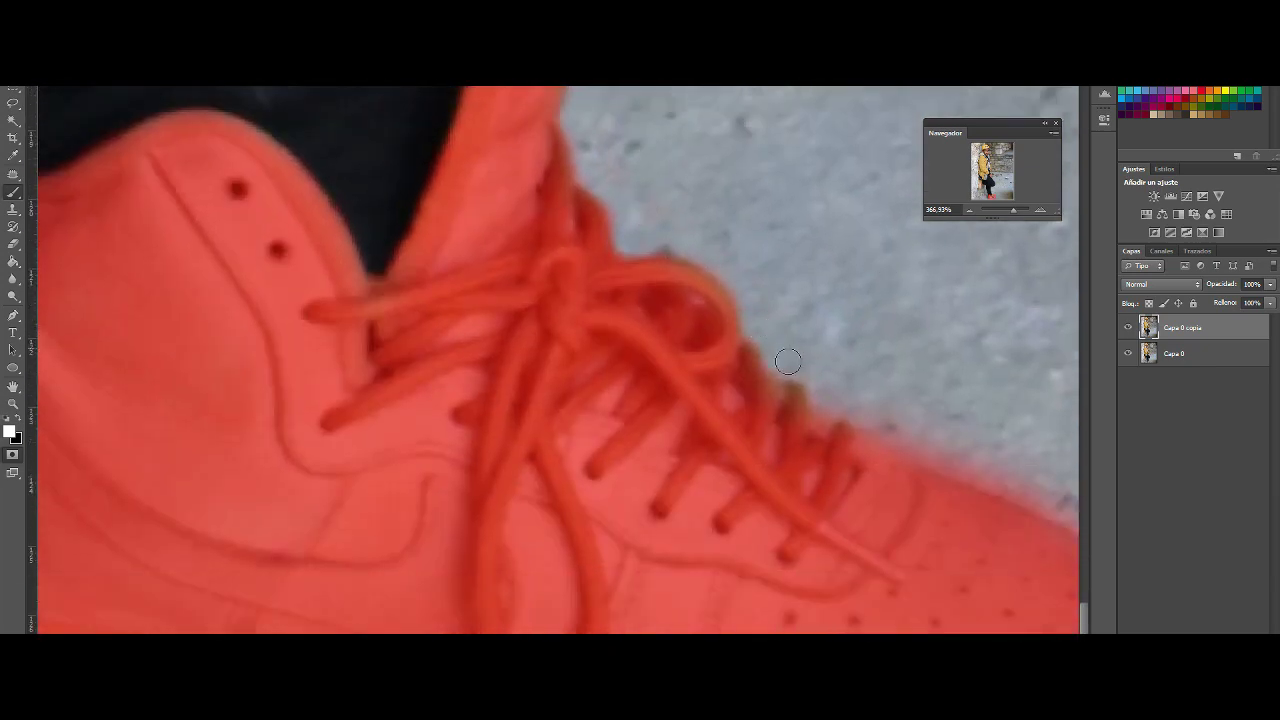
{"action": "scroll", "coordinate": [787, 361], "scroll_direction": "right", "scroll_amount": 5}
{"action": "scroll", "coordinate": [700, 355], "scroll_direction": "down", "scroll_amount": 3}
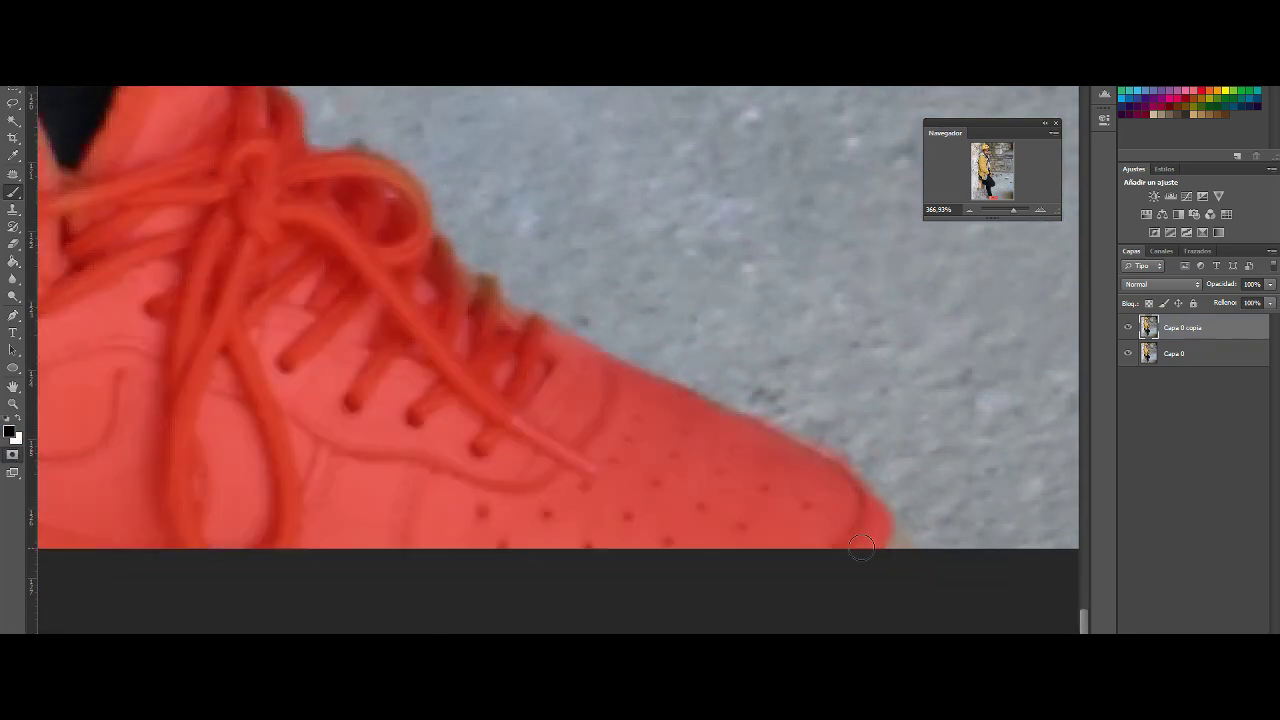
{"action": "left_click_drag", "start_coordinate": [1020, 209], "coordinate": [1011, 208]}
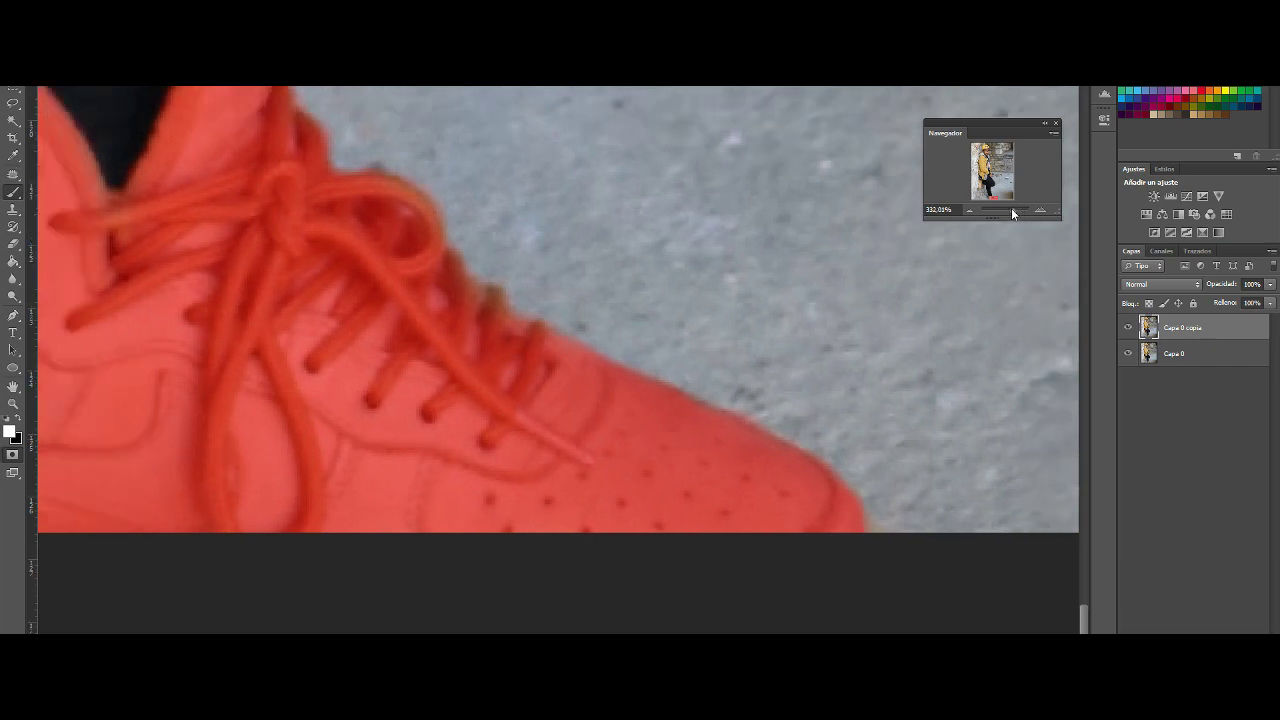
{"action": "key", "text": "x"}
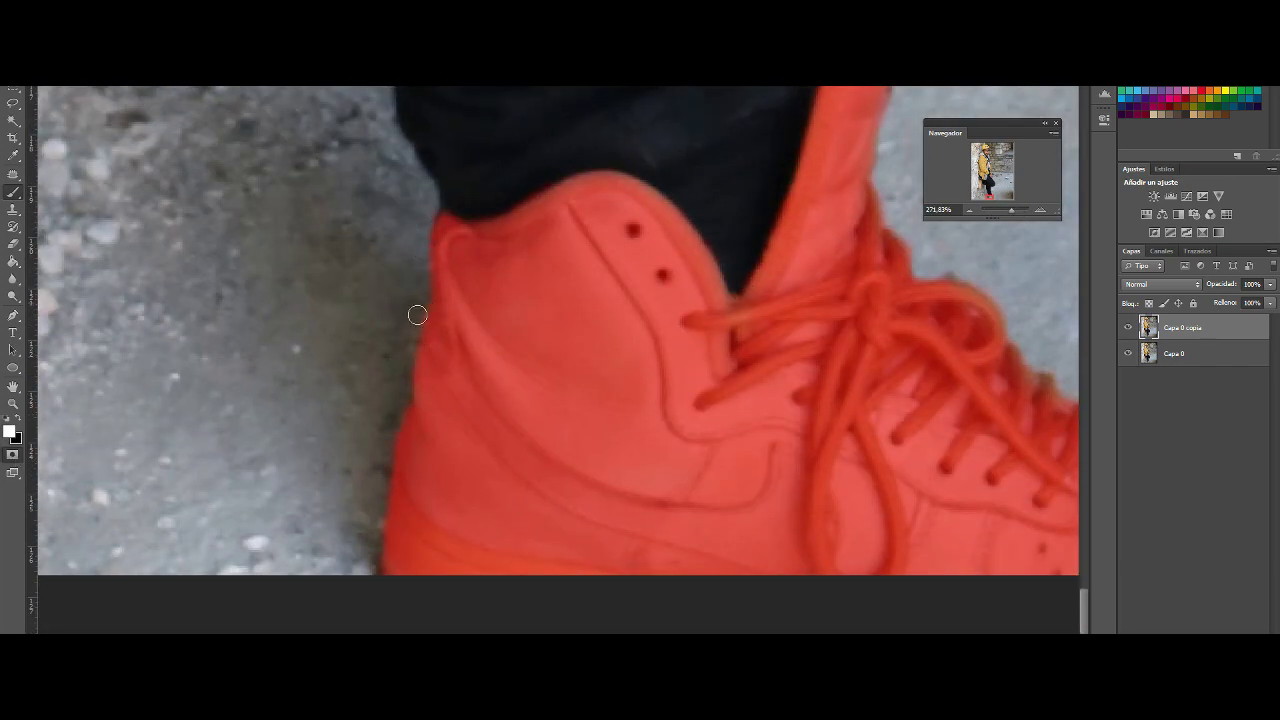
- Check the quick mask's coverage by toggling the overlay on and off
{"action": "left_click", "coordinate": [12, 455]}
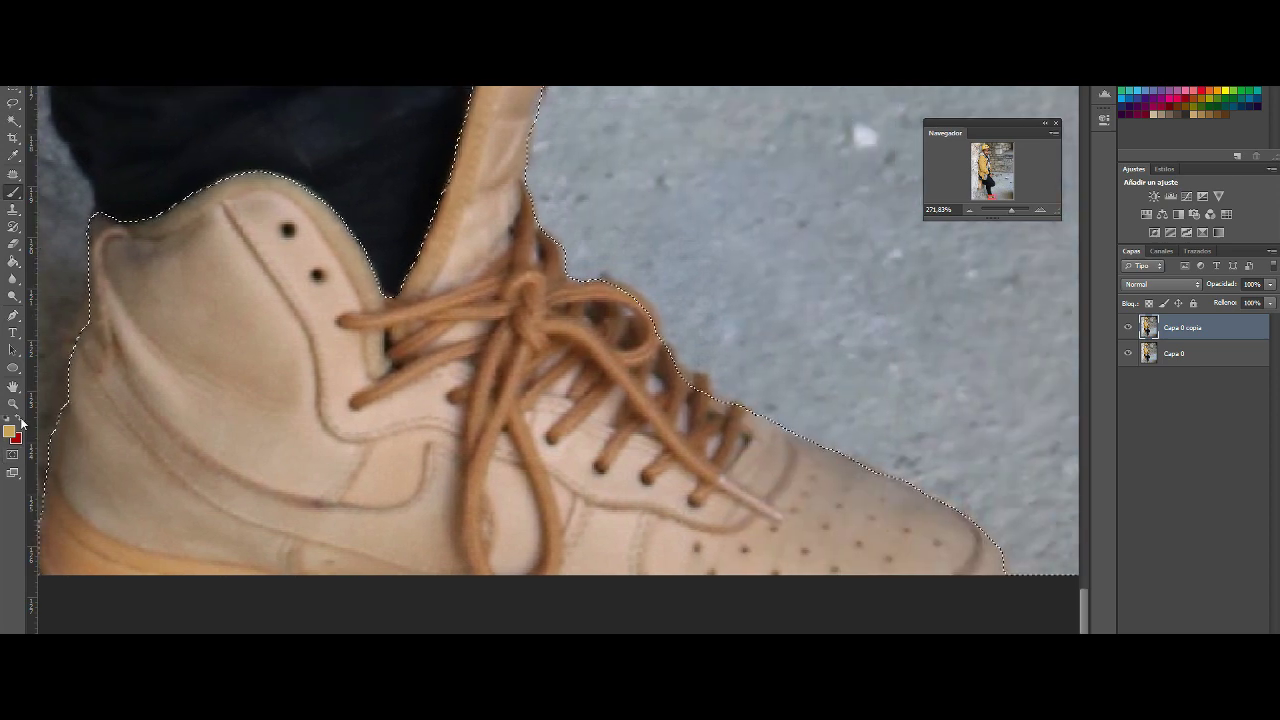
{"action": "double_click", "coordinate": [12, 455]}
{"action": "key", "text": "Return"}
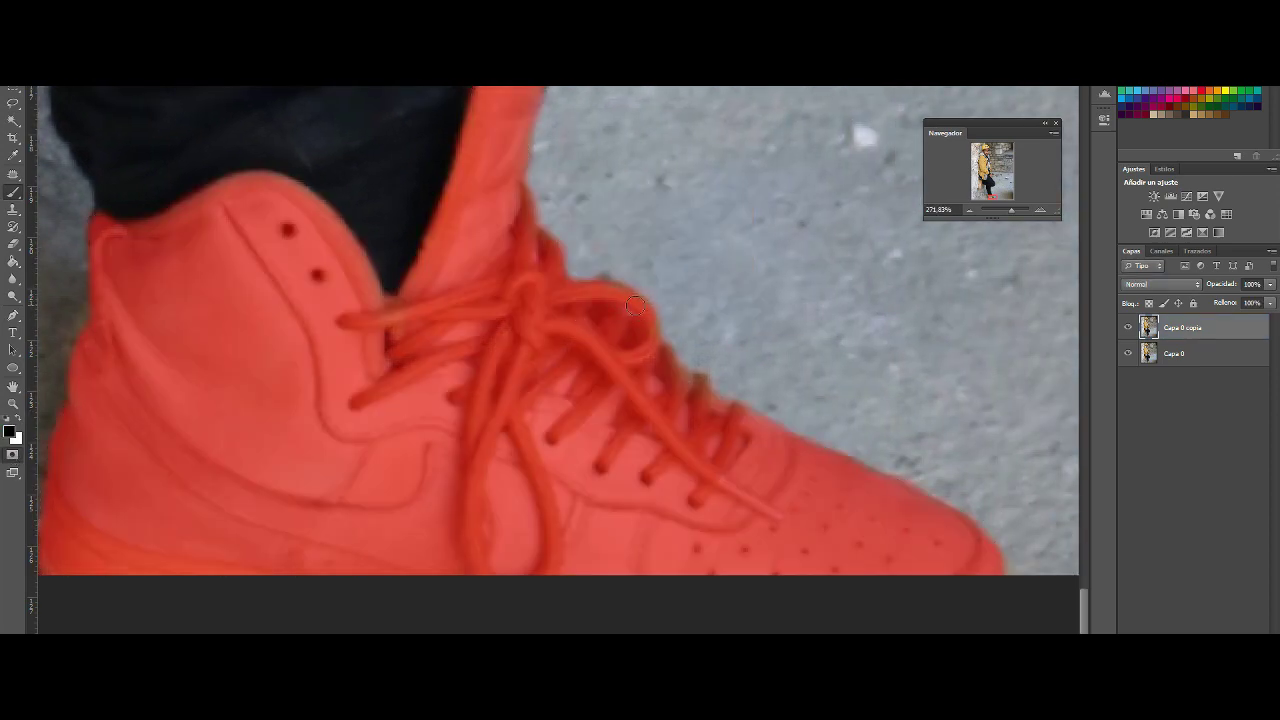
{"action": "key", "text": "q"}
{"action": "key", "text": "q"}
{"action": "left_click", "coordinate": [15, 460]}
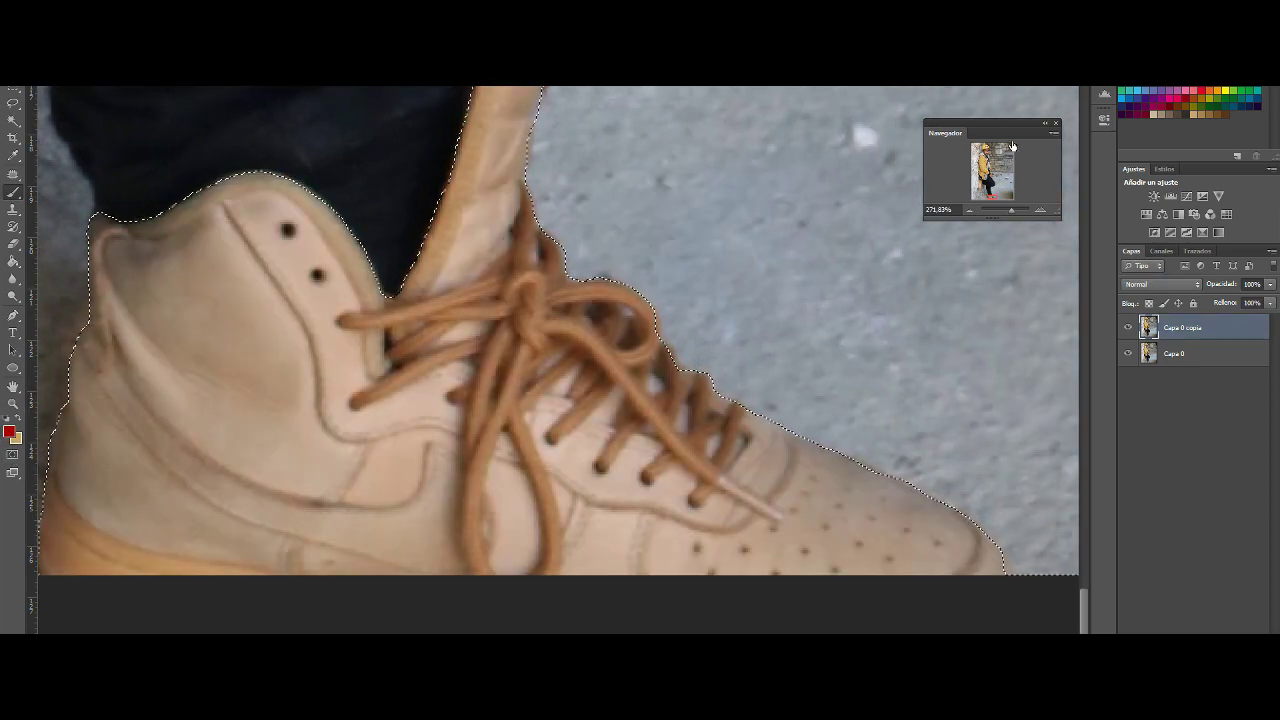
{"action": "left_click", "coordinate": [10, 460]}
{"action": "scroll", "coordinate": [697, 243], "scroll_direction": "up", "scroll_amount": 3}
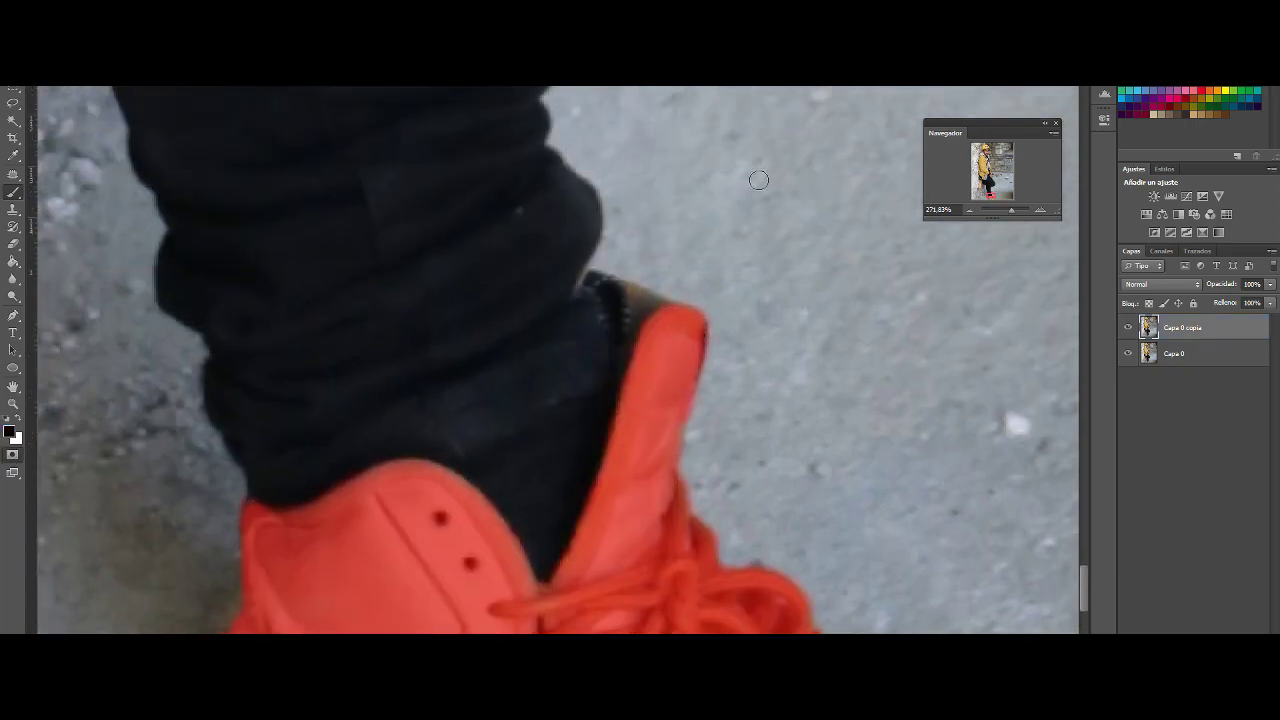
{"action": "scroll", "coordinate": [660, 300], "scroll_direction": "up", "scroll_amount": 1}
- Convert the mask to a selection, zoom out to the whole photo, and copy it to a new layer
{"action": "key", "text": "q"}
{"action": "left_click_drag", "start_coordinate": [1011, 210], "coordinate": [1002, 210]}
{"action": "key", "text": "ctrl+j"}
{"action": "left_click_drag", "start_coordinate": [1128, 353], "coordinate": [1130, 388]}
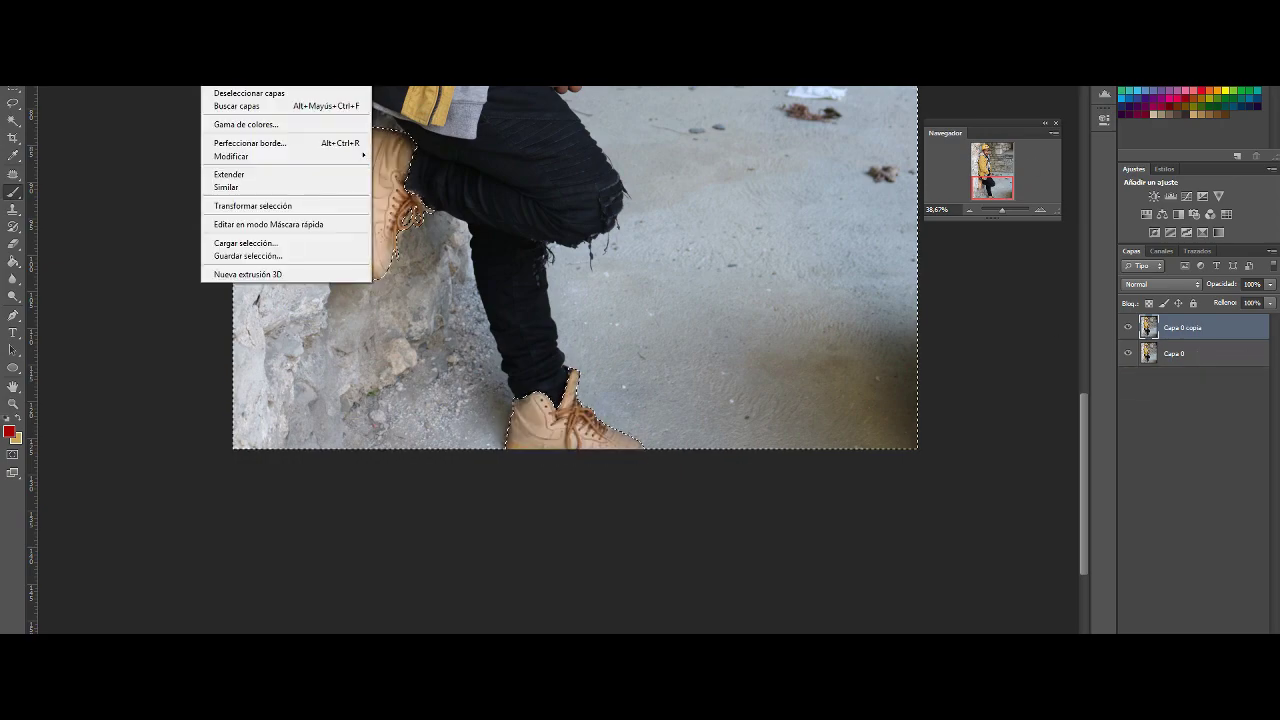
- Duplicate the sneaker layer and colourize it purple with raised saturation in Hue/Saturation
{"action": "left_click", "coordinate": [1128, 379]}
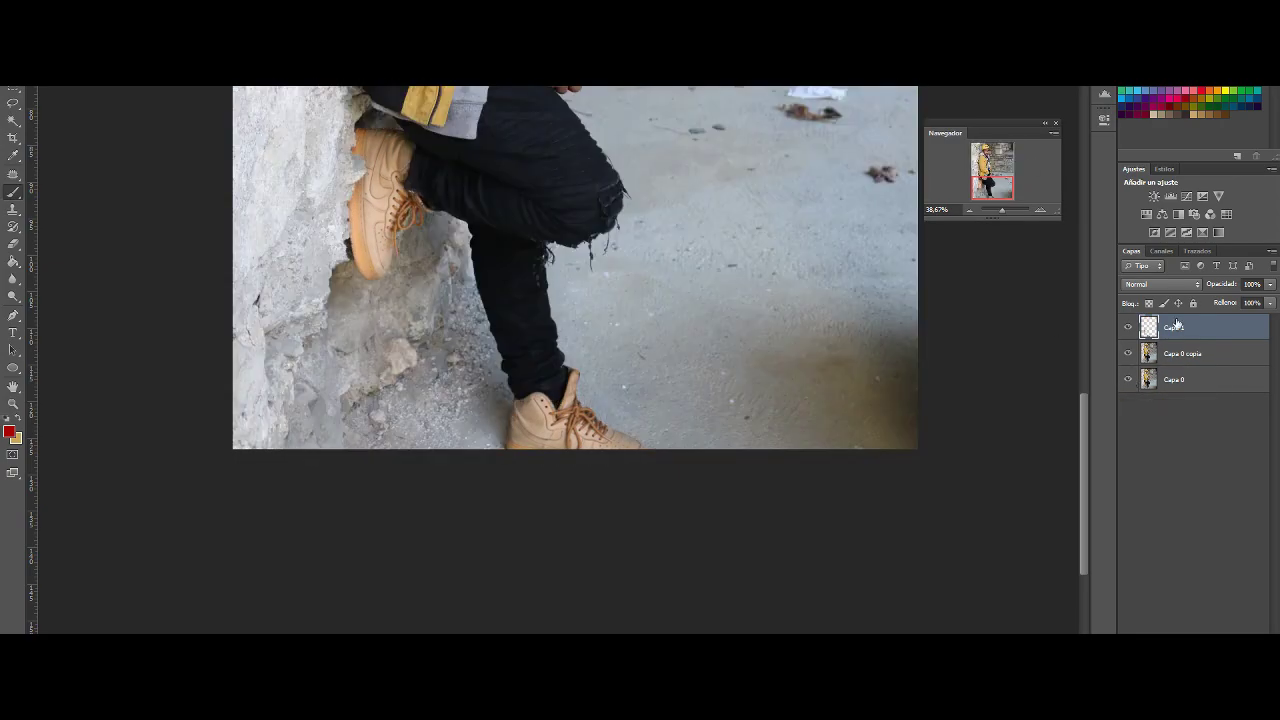
{"action": "key", "text": "ctrl+j"}
{"action": "key", "text": "ctrl+u"}
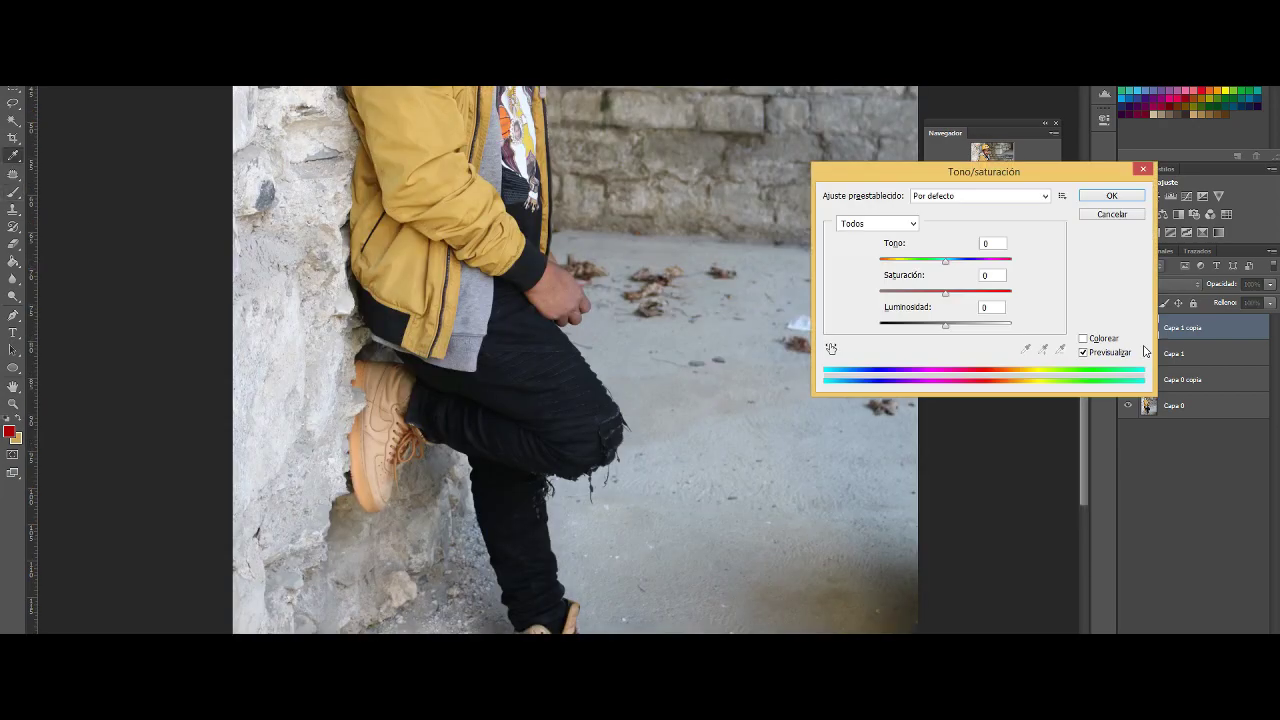
{"action": "left_click", "coordinate": [1082, 338]}
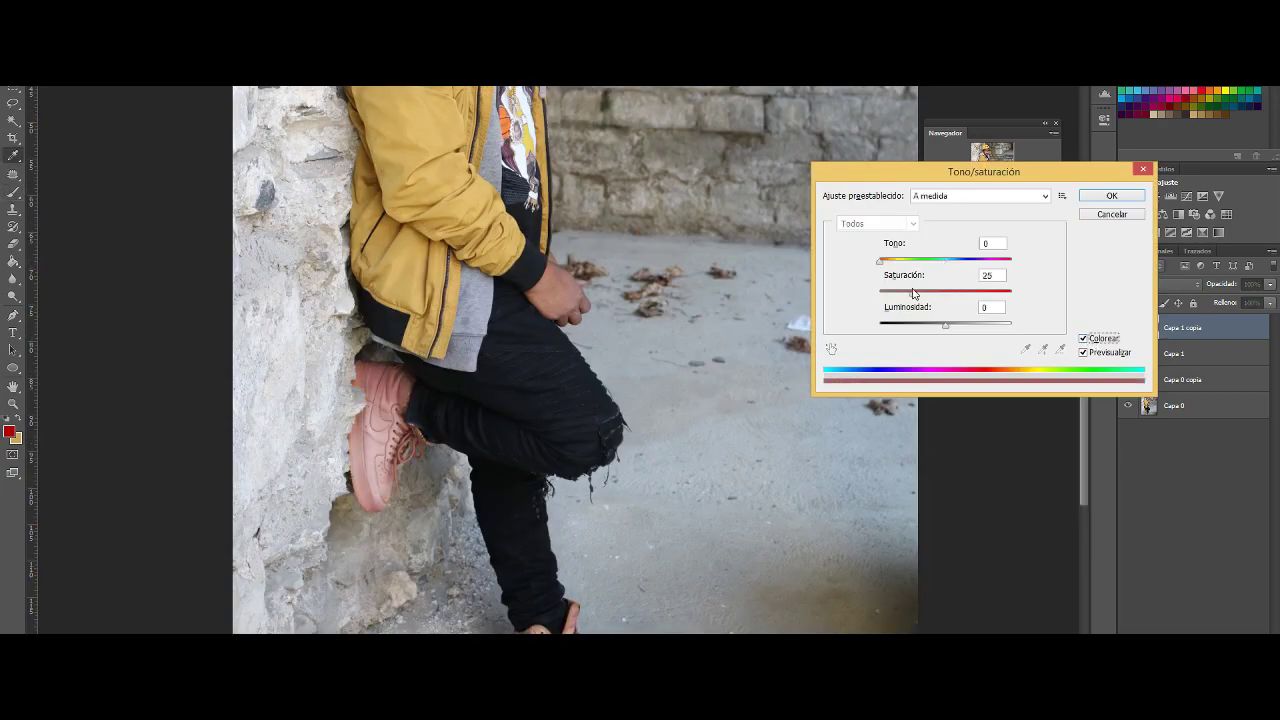
{"action": "left_click_drag", "start_coordinate": [912, 292], "coordinate": [966, 292]}
{"action": "left_click_drag", "start_coordinate": [879, 259], "coordinate": [974, 263]}
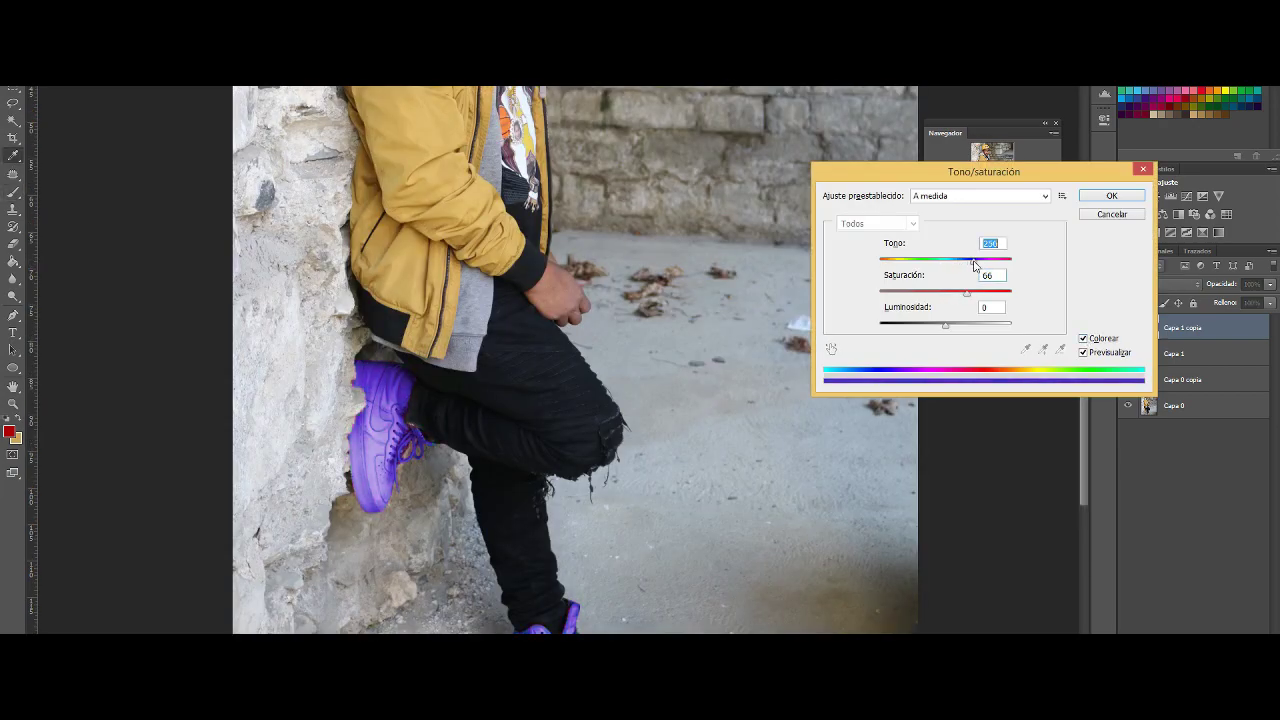
{"action": "key", "text": "Return"}
- Shift the sneakers' hue to teal, undo stray paint near the zipper, and sample the teal
{"action": "left_click_drag", "start_coordinate": [1000, 209], "coordinate": [1006, 209]}
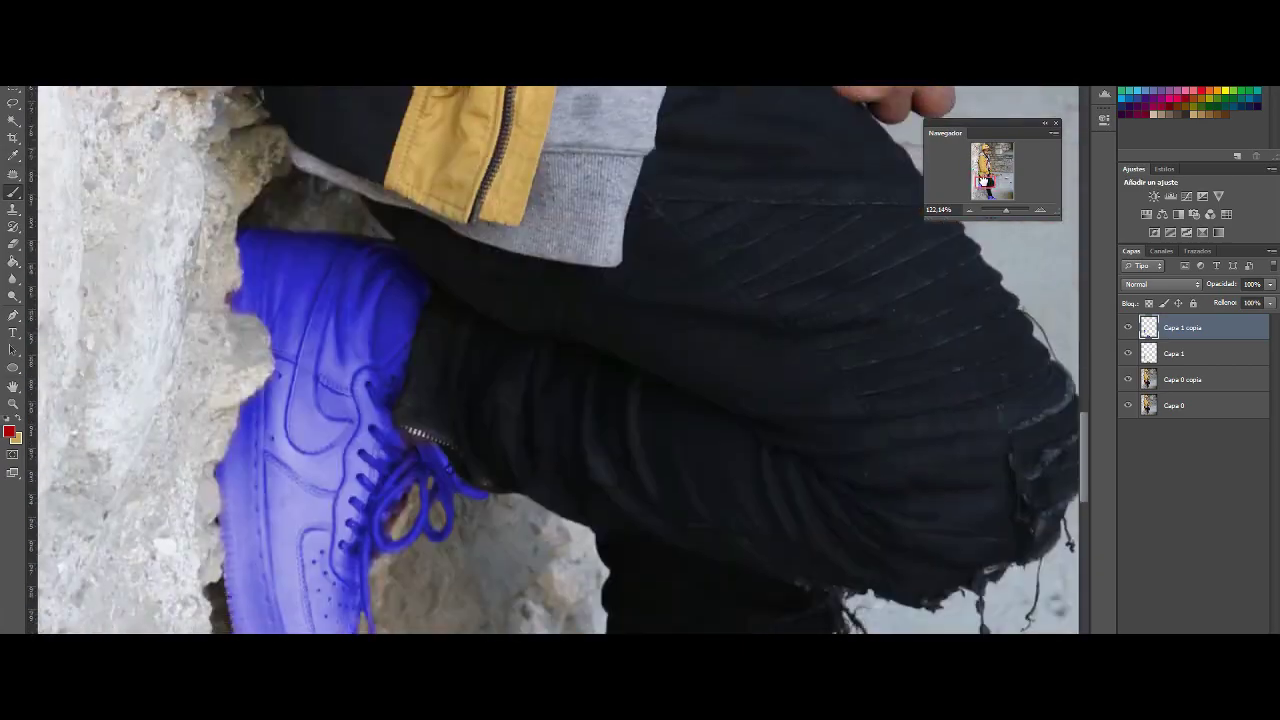
{"action": "left_click_drag", "start_coordinate": [980, 250], "coordinate": [1061, 376]}
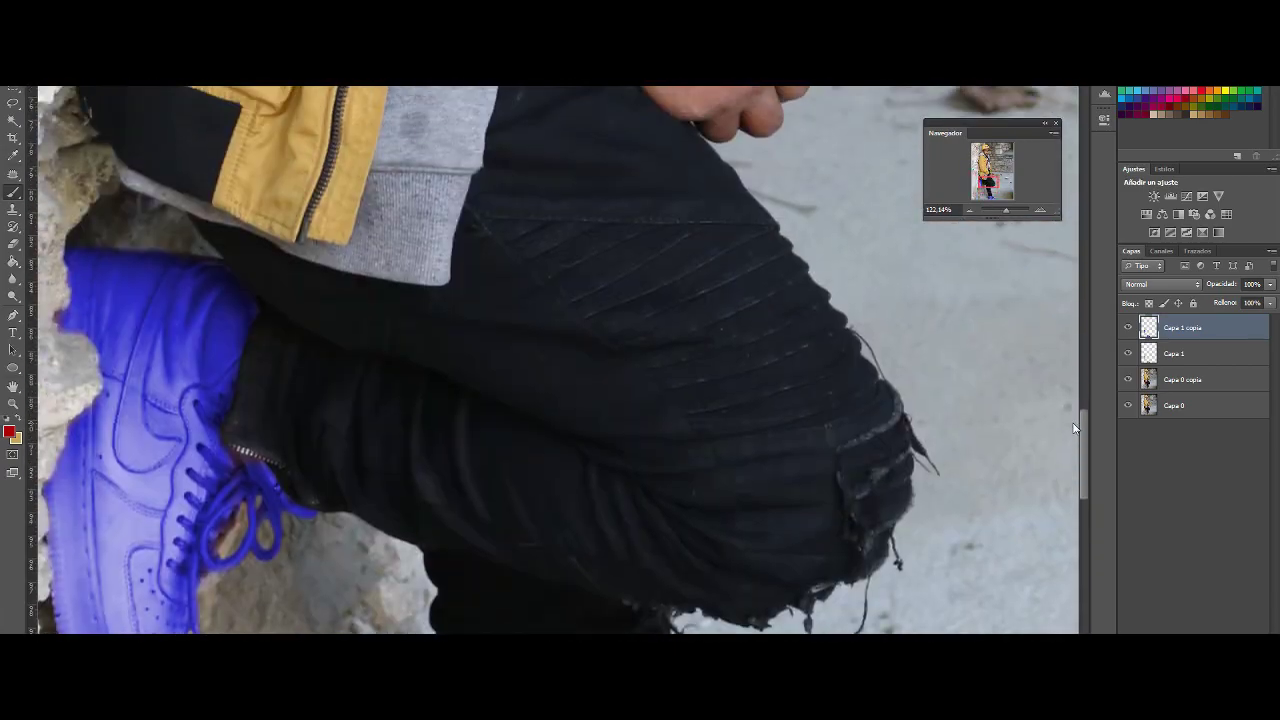
{"action": "key", "text": "ctrl+0"}
{"action": "key", "text": "ctrl+u"}
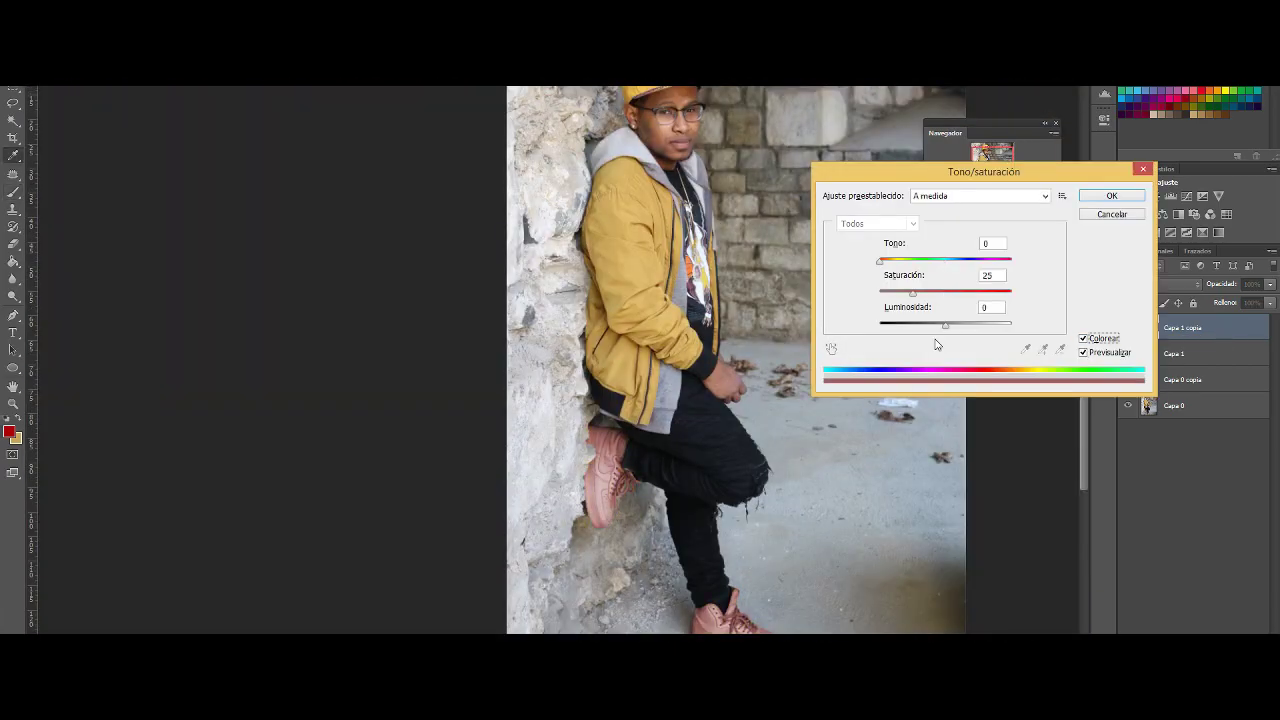
{"action": "mouse_move", "coordinate": [883, 261]}
{"action": "left_mouse_down"}
{"action": "mouse_move", "coordinate": [952, 261]}
{"action": "mouse_move", "coordinate": [948, 273]}
{"action": "left_mouse_up"}
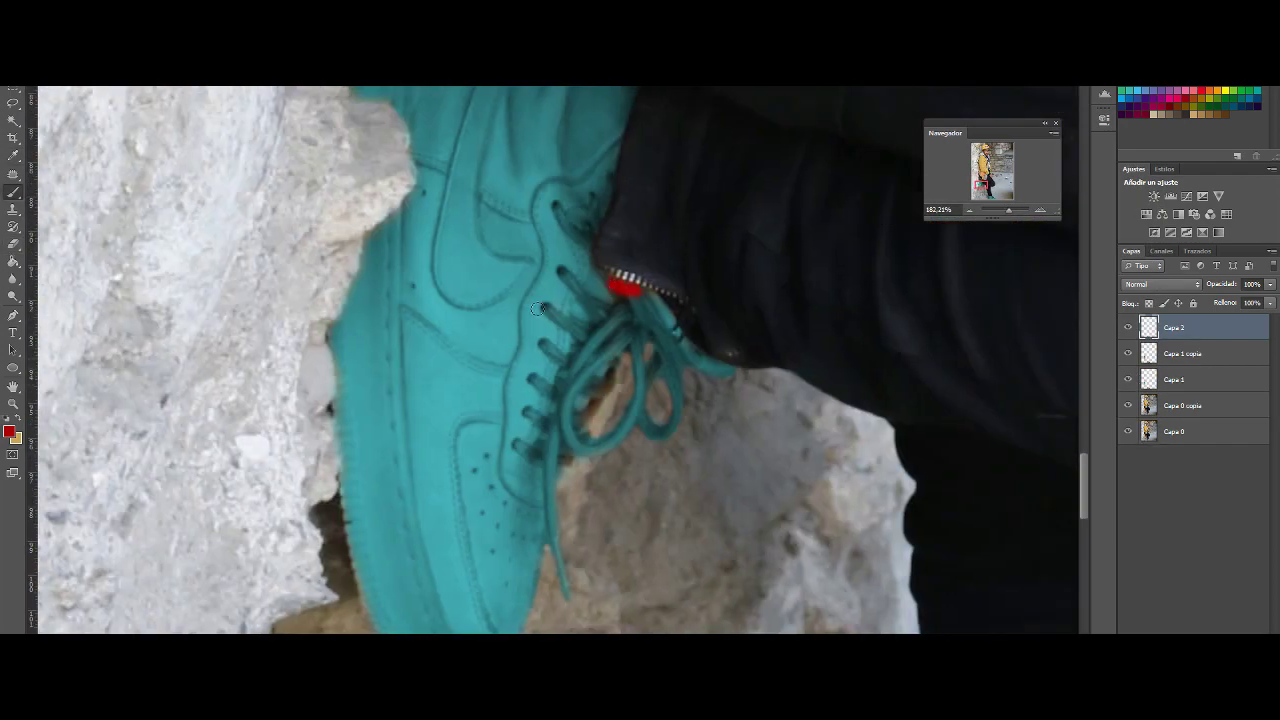
{"action": "key", "text": "ctrl+z"}
{"action": "left_click", "coordinate": [537, 308], "text": "alt"}
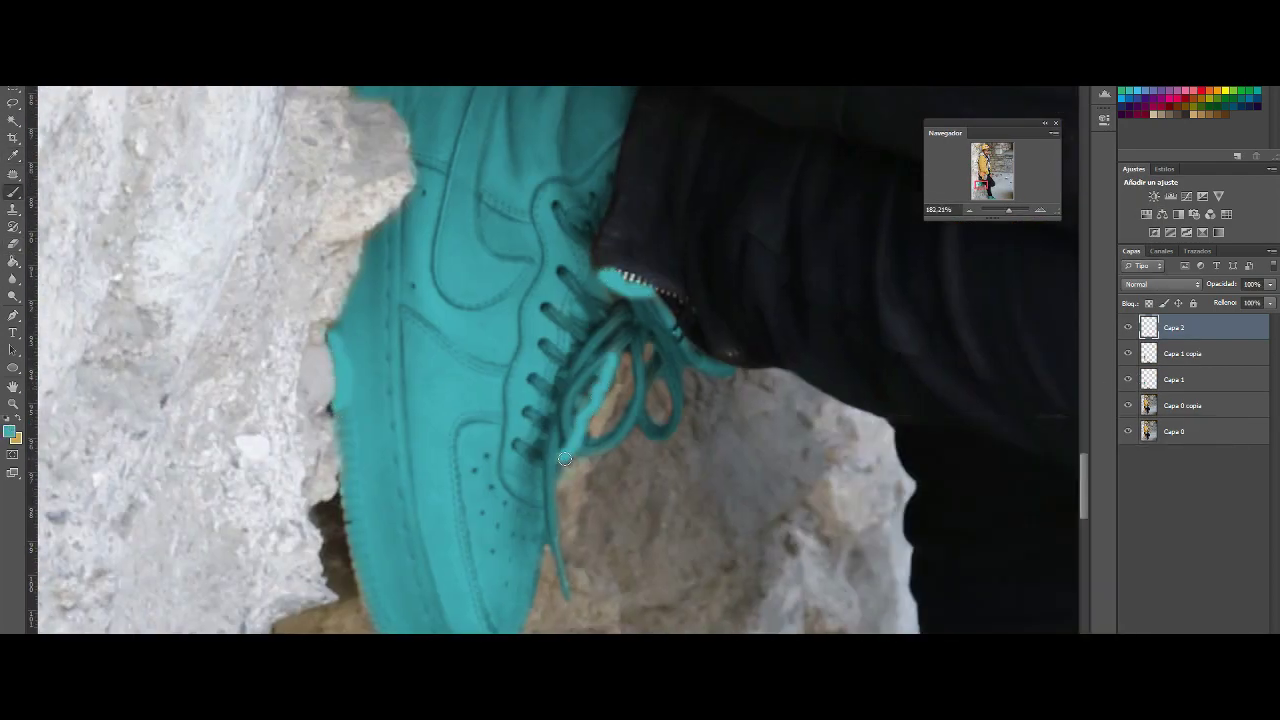
- Set the teal layer's blend mode to Color and its opacity to 36%
{"action": "left_click", "coordinate": [1162, 284]}
{"action": "left_click", "coordinate": [1150, 603]}
{"action": "scroll", "coordinate": [266, 416], "scroll_direction": "down", "scroll_amount": 3}
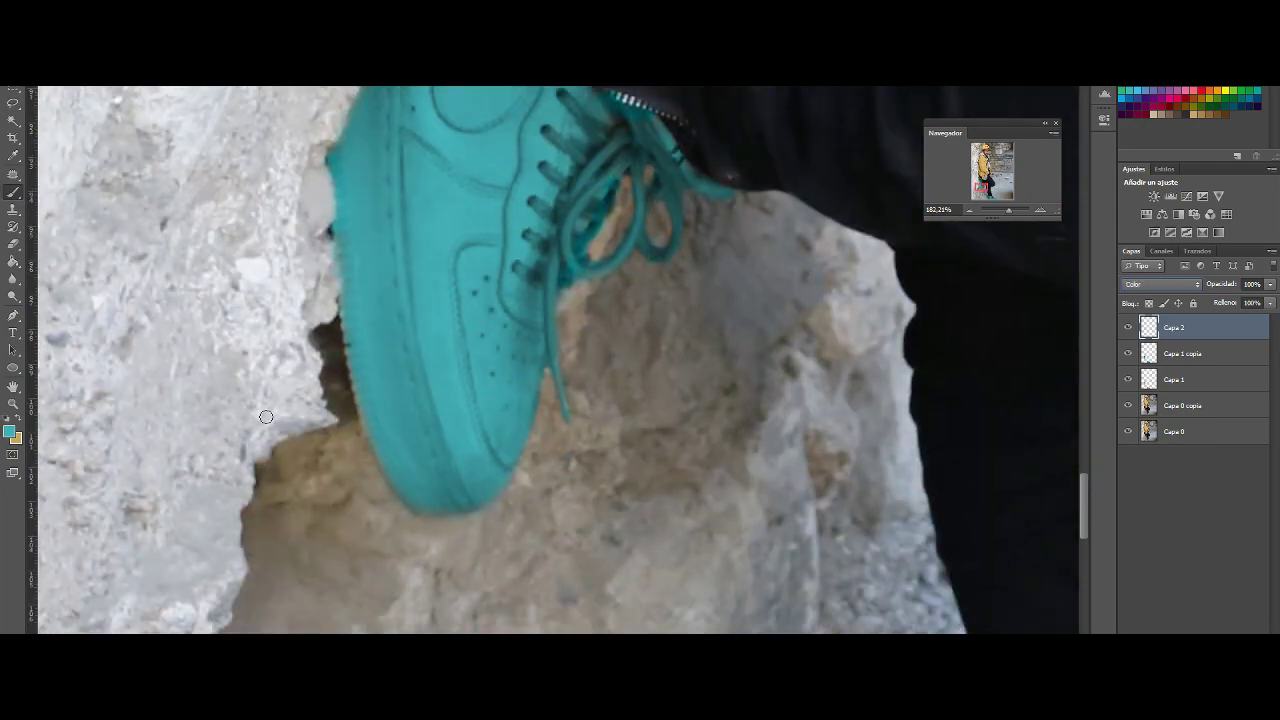
{"action": "scroll", "coordinate": [628, 290], "scroll_direction": "up", "scroll_amount": 3}
{"action": "left_click_drag", "start_coordinate": [1223, 300], "coordinate": [1228, 301]}
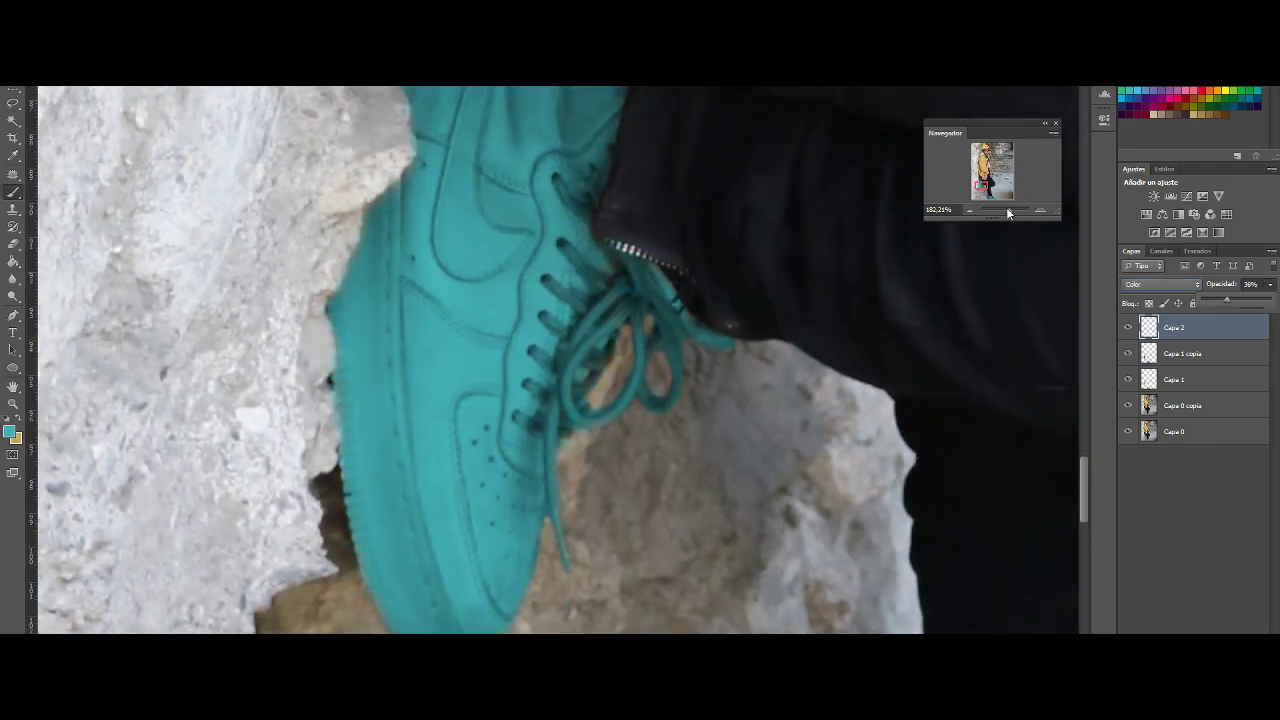
- Inspect the tinted sneakers close up, then hide and show the teal layer to compare
{"action": "scroll", "coordinate": [830, 322], "scroll_direction": "up", "scroll_amount": 3}
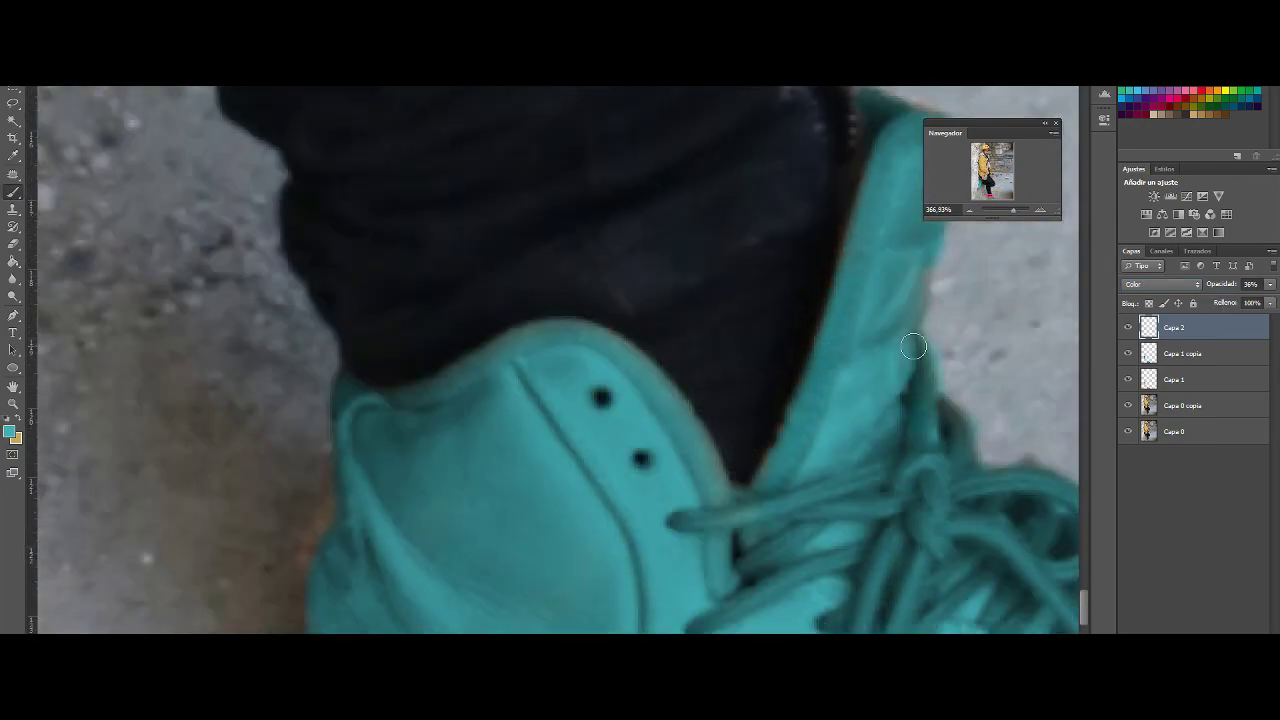
{"action": "scroll", "coordinate": [913, 346], "scroll_direction": "right", "scroll_amount": 5}
{"action": "scroll", "coordinate": [697, 220], "scroll_direction": "up", "scroll_amount": 2}
{"action": "scroll", "coordinate": [455, 388], "scroll_direction": "down", "scroll_amount": 4}
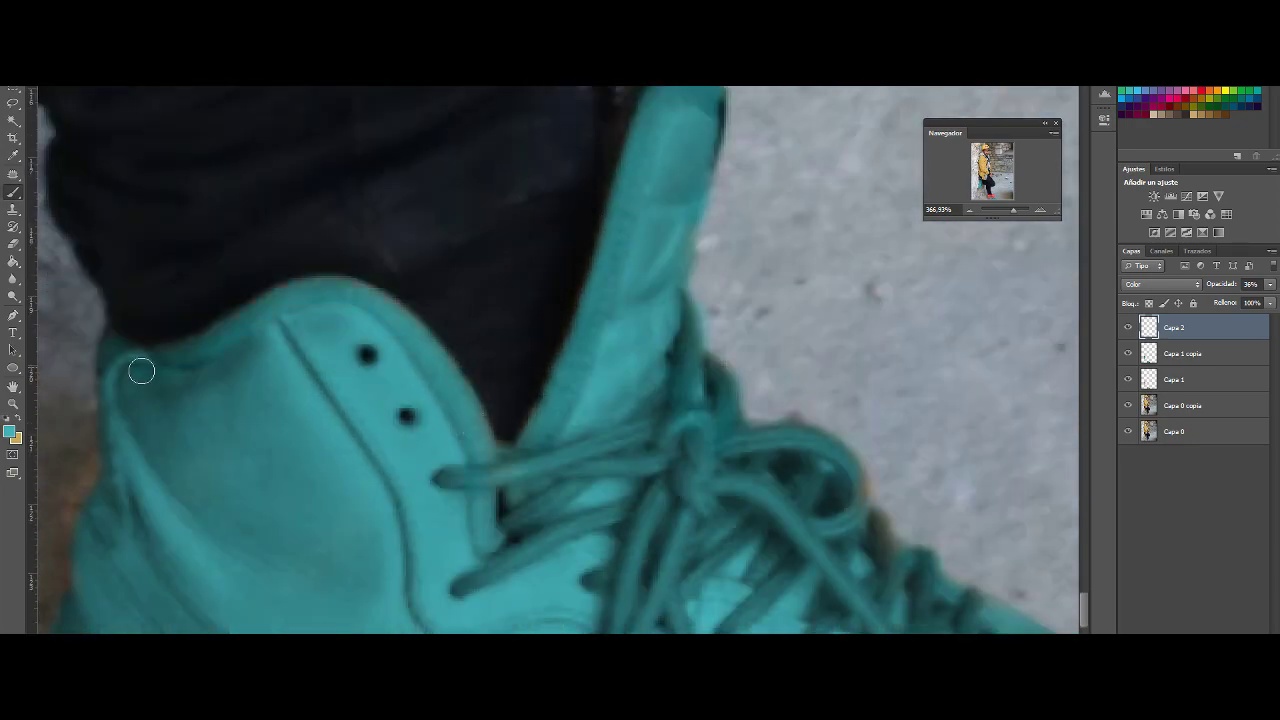
{"action": "scroll", "coordinate": [851, 366], "scroll_direction": "down", "scroll_amount": 3}
{"action": "scroll", "coordinate": [851, 366], "scroll_direction": "right", "scroll_amount": 5}
{"action": "scroll", "coordinate": [712, 557], "scroll_direction": "down", "scroll_amount": 2}
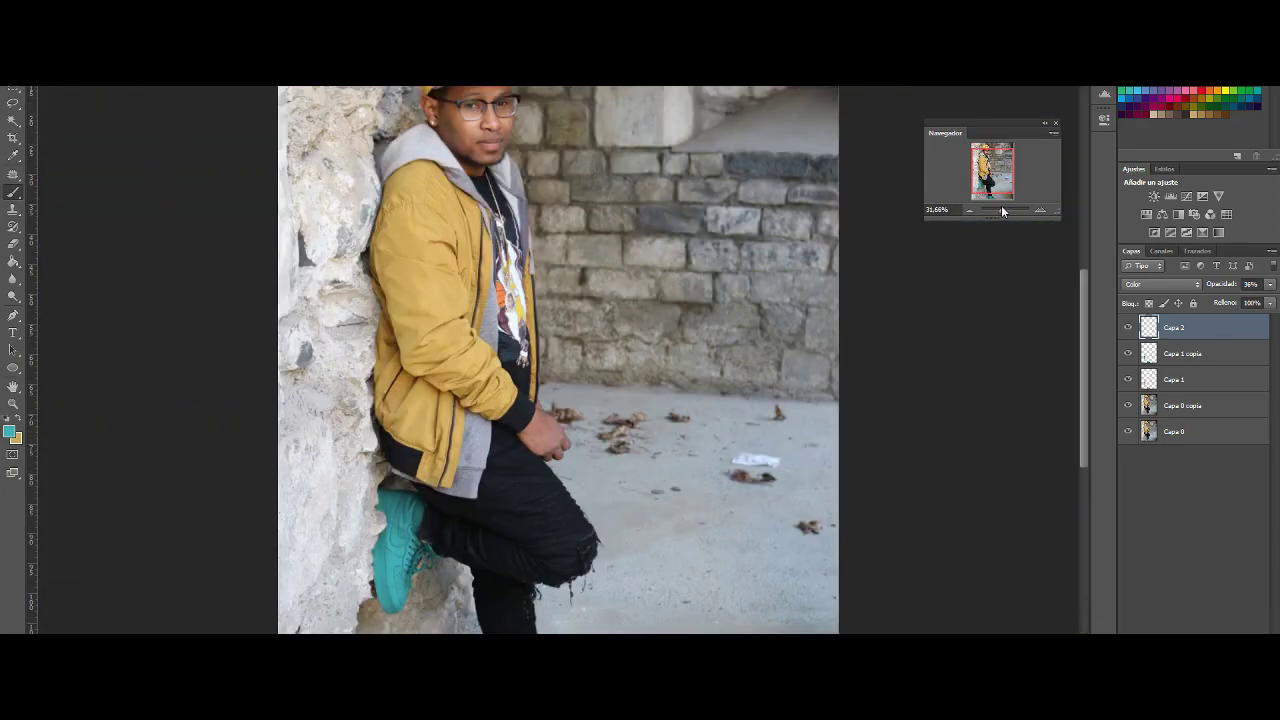
{"action": "left_click_drag", "start_coordinate": [1013, 209], "coordinate": [1012, 209]}
{"action": "left_click", "coordinate": [1128, 327]}
{"action": "left_click", "coordinate": [1128, 327]}
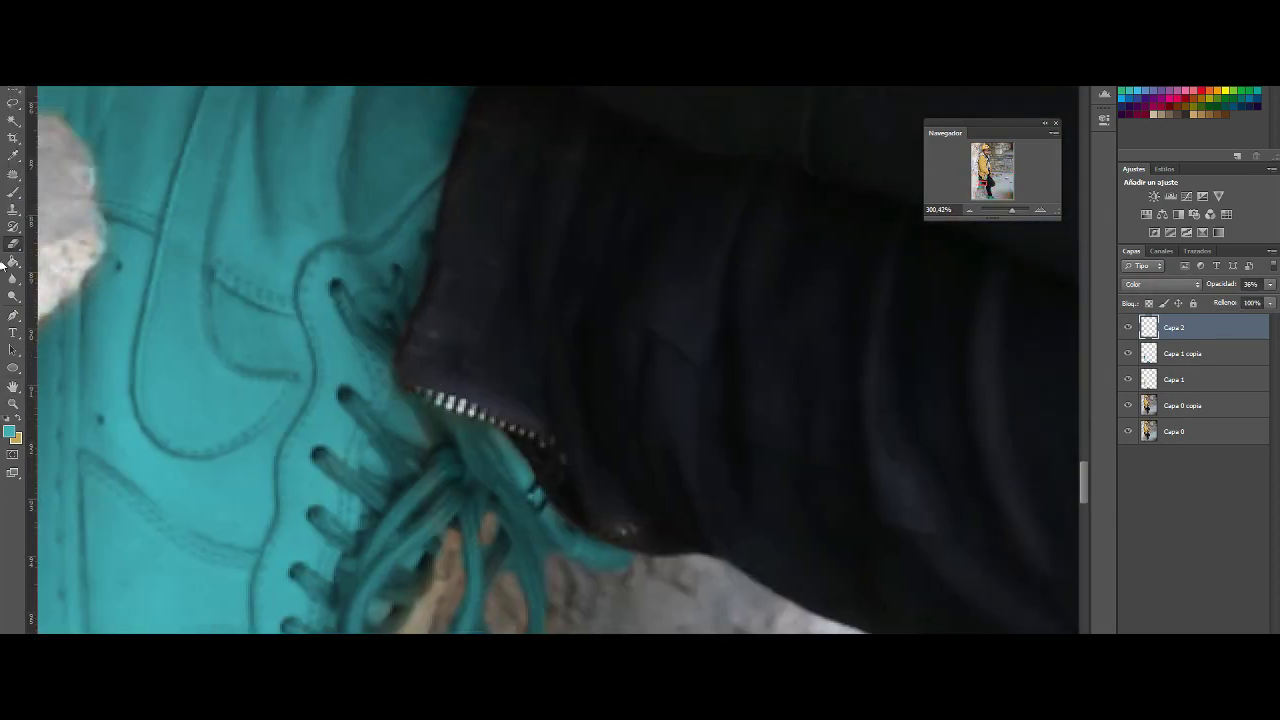
{"action": "scroll", "coordinate": [426, 426], "scroll_direction": "down", "scroll_amount": 1}
{"action": "scroll", "coordinate": [400, 354], "scroll_direction": "down", "scroll_amount": 1}
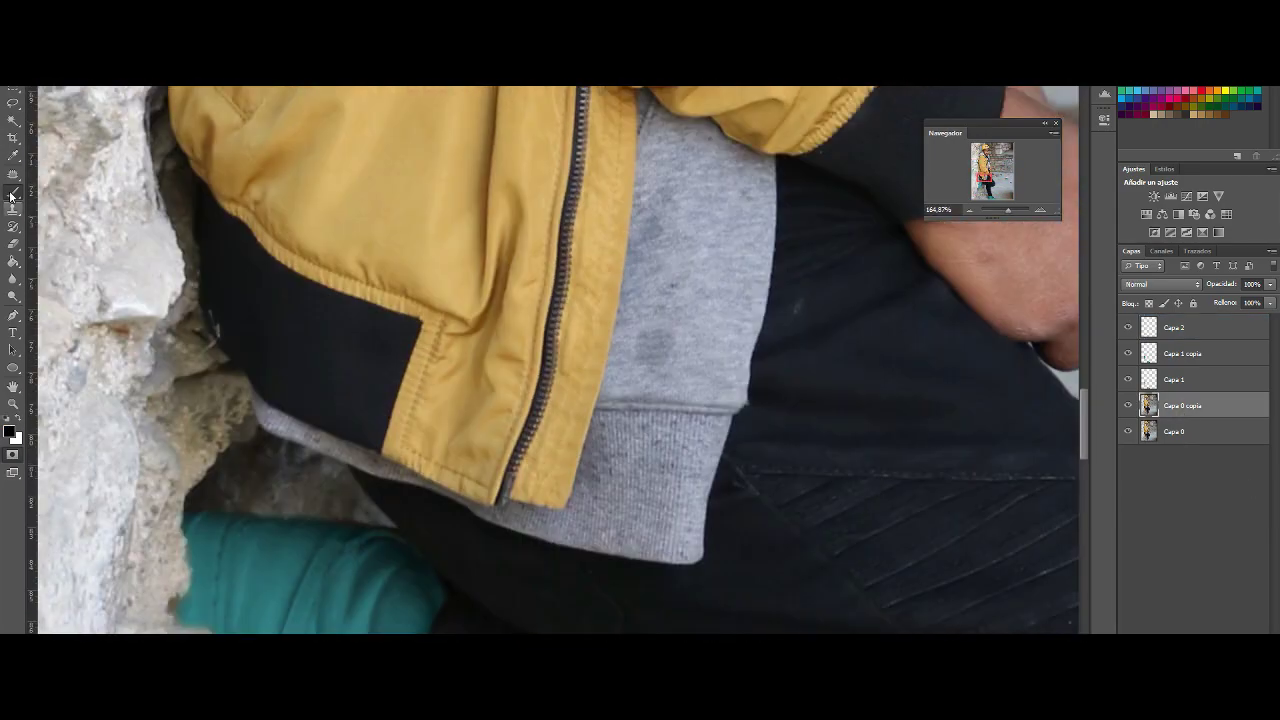
- Switch to the Brush tool, try a stroke near the zipper, and undo it
{"action": "left_click", "coordinate": [11, 193]}
{"action": "left_click_drag", "start_coordinate": [457, 249], "coordinate": [440, 165]}
{"action": "scroll", "coordinate": [450, 200], "scroll_direction": "up", "scroll_amount": 3}
{"action": "left_click_drag", "start_coordinate": [560, 220], "coordinate": [577, 392]}
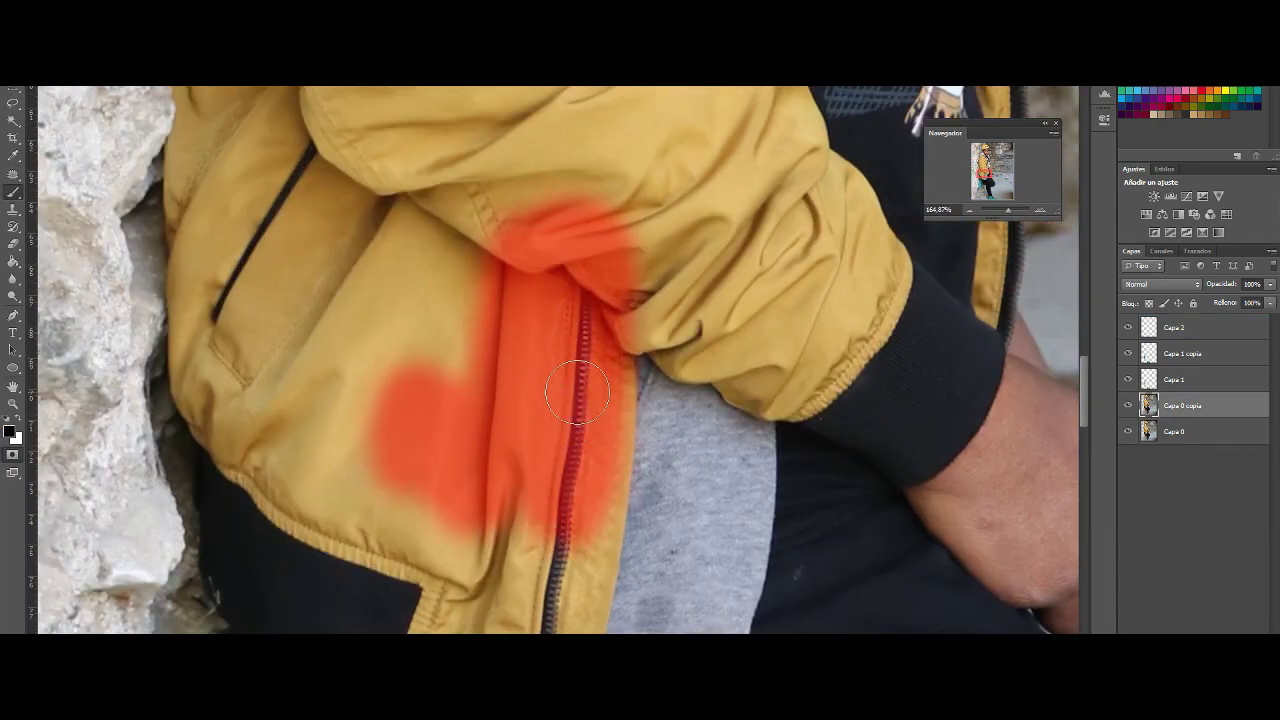
{"action": "key", "text": "ctrl+z"}
- Paint orange over the jacket's left pocket with three strokes
{"action": "left_click_drag", "start_coordinate": [500, 200], "coordinate": [530, 480]}
{"action": "left_click_drag", "start_coordinate": [460, 200], "coordinate": [300, 500]}
{"action": "mouse_move", "coordinate": [400, 440]}
{"action": "left_mouse_down"}
{"action": "mouse_move", "coordinate": [200, 300]}
{"action": "mouse_move", "coordinate": [350, 190]}
{"action": "left_mouse_up"}
{"action": "scroll", "coordinate": [395, 435], "scroll_direction": "up", "scroll_amount": 1}
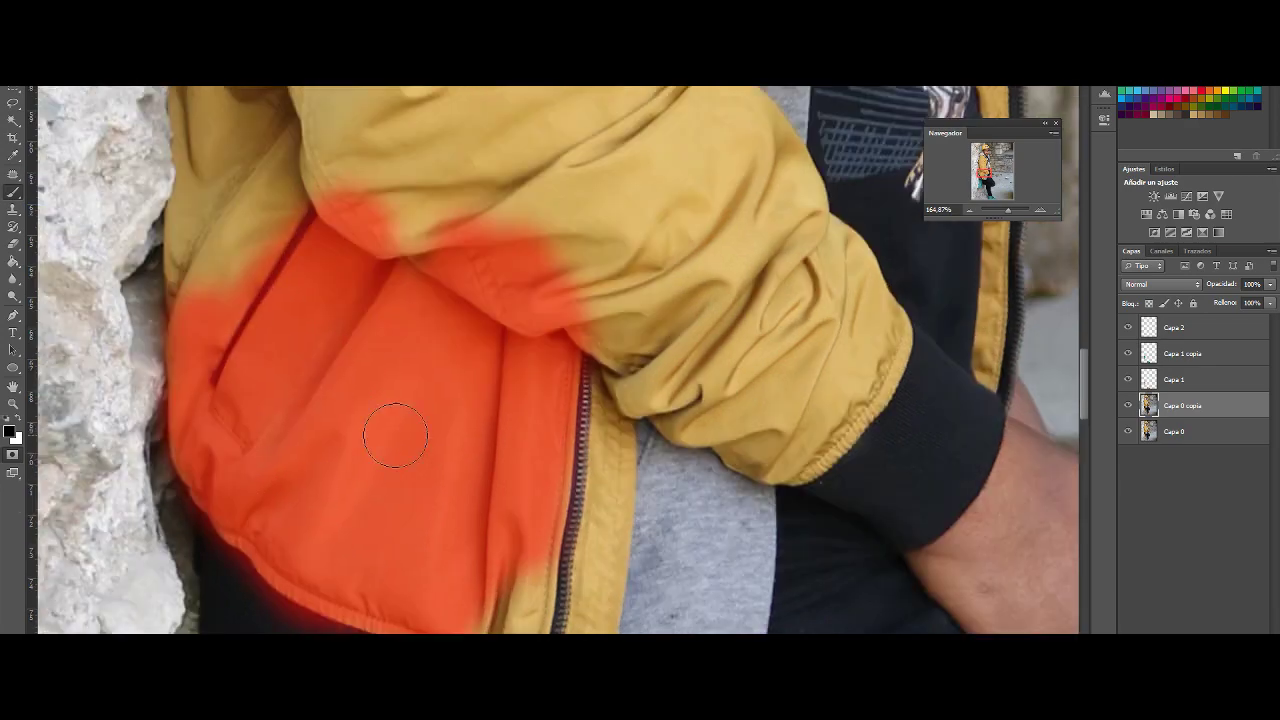
{"action": "scroll", "coordinate": [395, 435], "scroll_direction": "up", "scroll_amount": 2}
- Paint orange along the jacket's left edge, scrolling the canvas between strokes
{"action": "left_click_drag", "start_coordinate": [290, 290], "coordinate": [243, 349]}
{"action": "scroll", "coordinate": [243, 349], "scroll_direction": "up", "scroll_amount": 2}
{"action": "scroll", "coordinate": [220, 330], "scroll_direction": "up", "scroll_amount": 2}
{"action": "left_click_drag", "start_coordinate": [240, 220], "coordinate": [150, 440]}
{"action": "scroll", "coordinate": [212, 297], "scroll_direction": "up", "scroll_amount": 2}
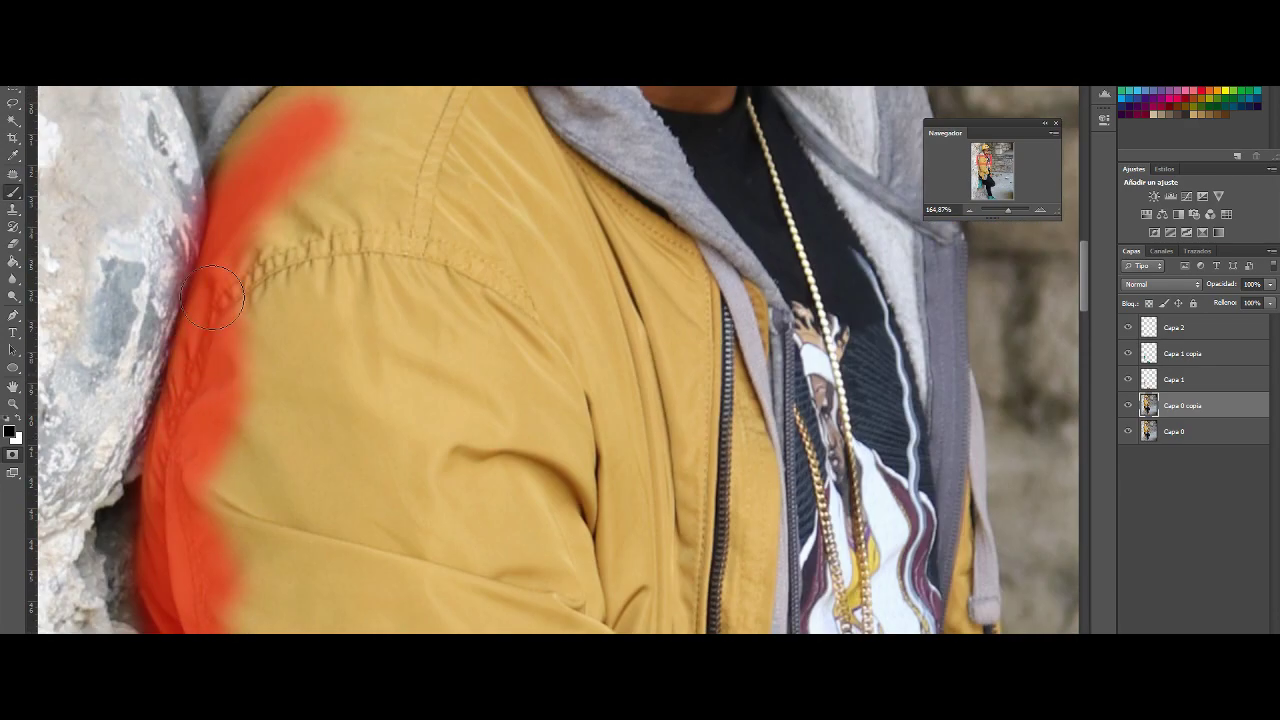
{"action": "scroll", "coordinate": [212, 297], "scroll_direction": "up", "scroll_amount": 3}
{"action": "scroll", "coordinate": [414, 271], "scroll_direction": "up", "scroll_amount": 2}
{"action": "mouse_move", "coordinate": [250, 470]}
{"action": "left_mouse_down"}
{"action": "mouse_move", "coordinate": [400, 371]}
{"action": "mouse_move", "coordinate": [348, 607]}
{"action": "left_mouse_up"}
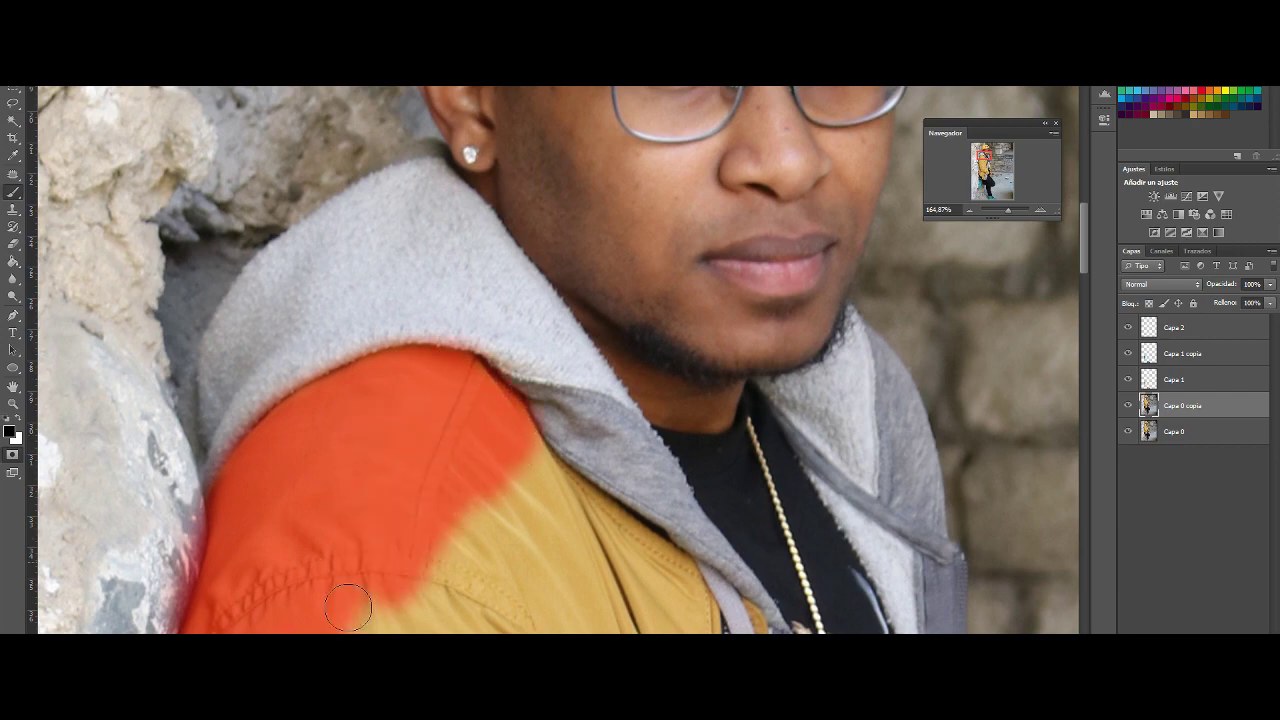
- Paint further orange strokes across the middle of the jacket while scrolling down
{"action": "scroll", "coordinate": [348, 607], "scroll_direction": "down", "scroll_amount": 2}
{"action": "left_click_drag", "start_coordinate": [560, 280], "coordinate": [650, 560]}
{"action": "left_click_drag", "start_coordinate": [600, 450], "coordinate": [350, 560]}
{"action": "scroll", "coordinate": [350, 560], "scroll_direction": "down", "scroll_amount": 2}
{"action": "left_click_drag", "start_coordinate": [600, 300], "coordinate": [650, 600]}
{"action": "scroll", "coordinate": [529, 450], "scroll_direction": "up", "scroll_amount": 1}
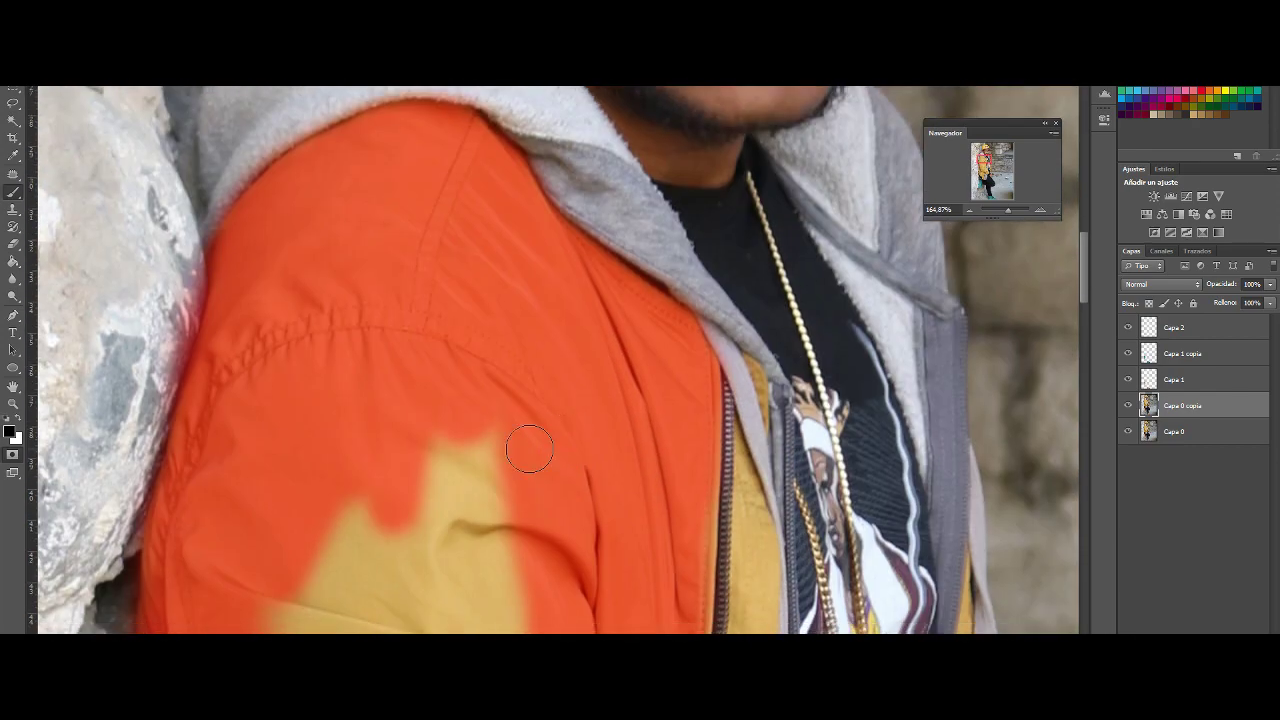
{"action": "scroll", "coordinate": [529, 450], "scroll_direction": "down", "scroll_amount": 2}
{"action": "left_click_drag", "start_coordinate": [380, 420], "coordinate": [480, 471]}
{"action": "scroll", "coordinate": [480, 471], "scroll_direction": "down", "scroll_amount": 2}
{"action": "left_click_drag", "start_coordinate": [263, 349], "coordinate": [457, 556]}
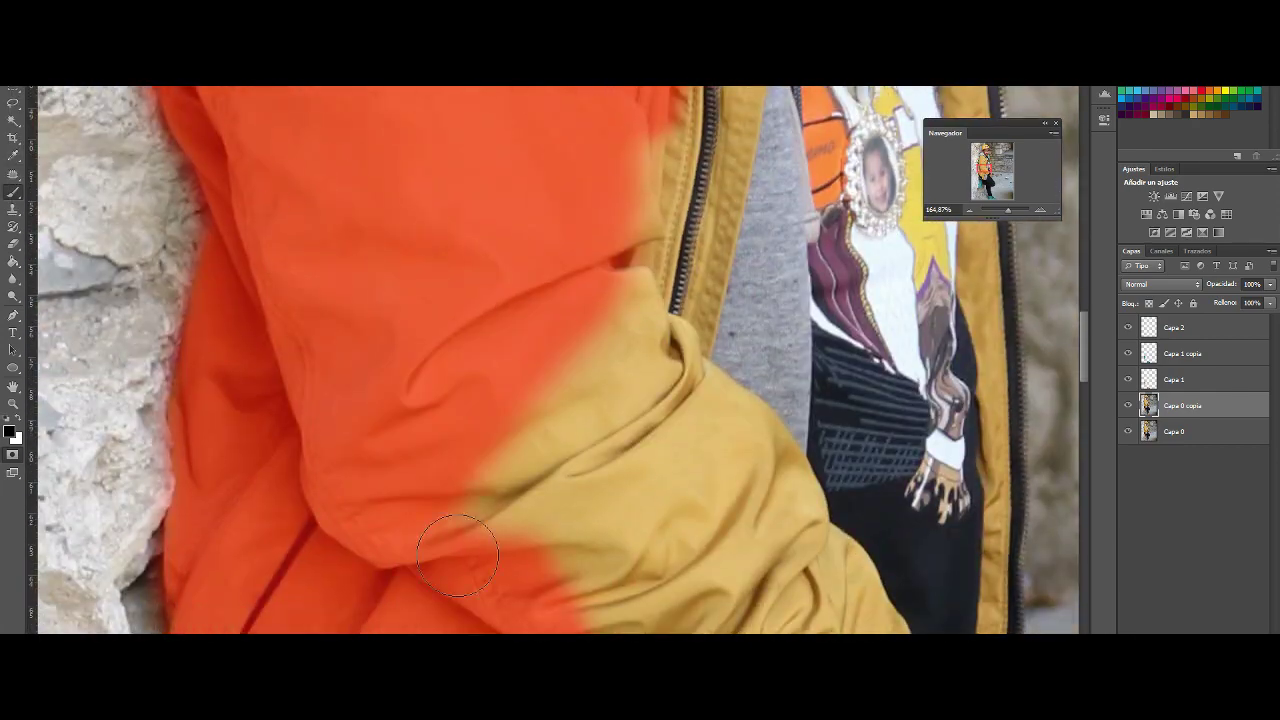
{"action": "scroll", "coordinate": [457, 556], "scroll_direction": "down", "scroll_amount": 2}
- Paint orange over the right side of the jacket
{"action": "left_click_drag", "start_coordinate": [851, 429], "coordinate": [760, 470]}
{"action": "left_click_drag", "start_coordinate": [840, 460], "coordinate": [740, 300]}
{"action": "scroll", "coordinate": [760, 330], "scroll_direction": "up", "scroll_amount": 2}
{"action": "left_click_drag", "start_coordinate": [790, 410], "coordinate": [722, 316]}
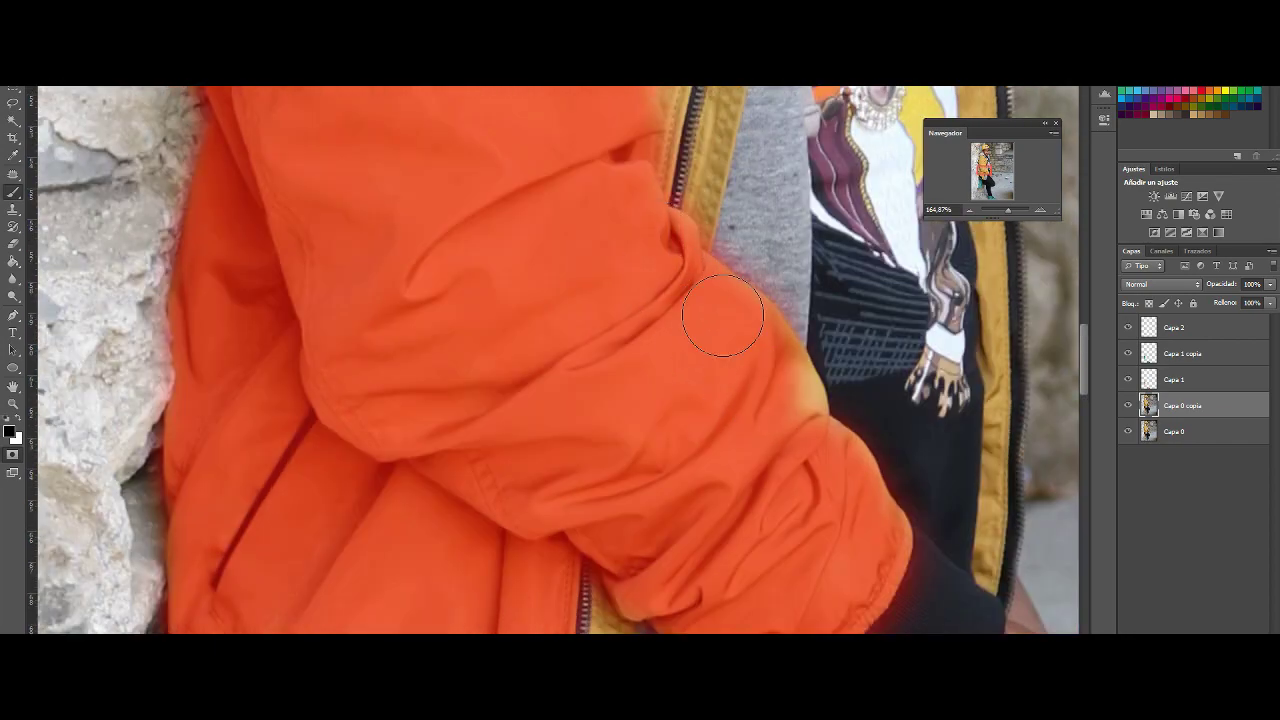
{"action": "scroll", "coordinate": [722, 316], "scroll_direction": "down", "scroll_amount": 2}
{"action": "scroll", "coordinate": [640, 312], "scroll_direction": "down", "scroll_amount": 2}
{"action": "left_click_drag", "start_coordinate": [606, 353], "coordinate": [580, 590]}
{"action": "scroll", "coordinate": [580, 590], "scroll_direction": "down", "scroll_amount": 2}
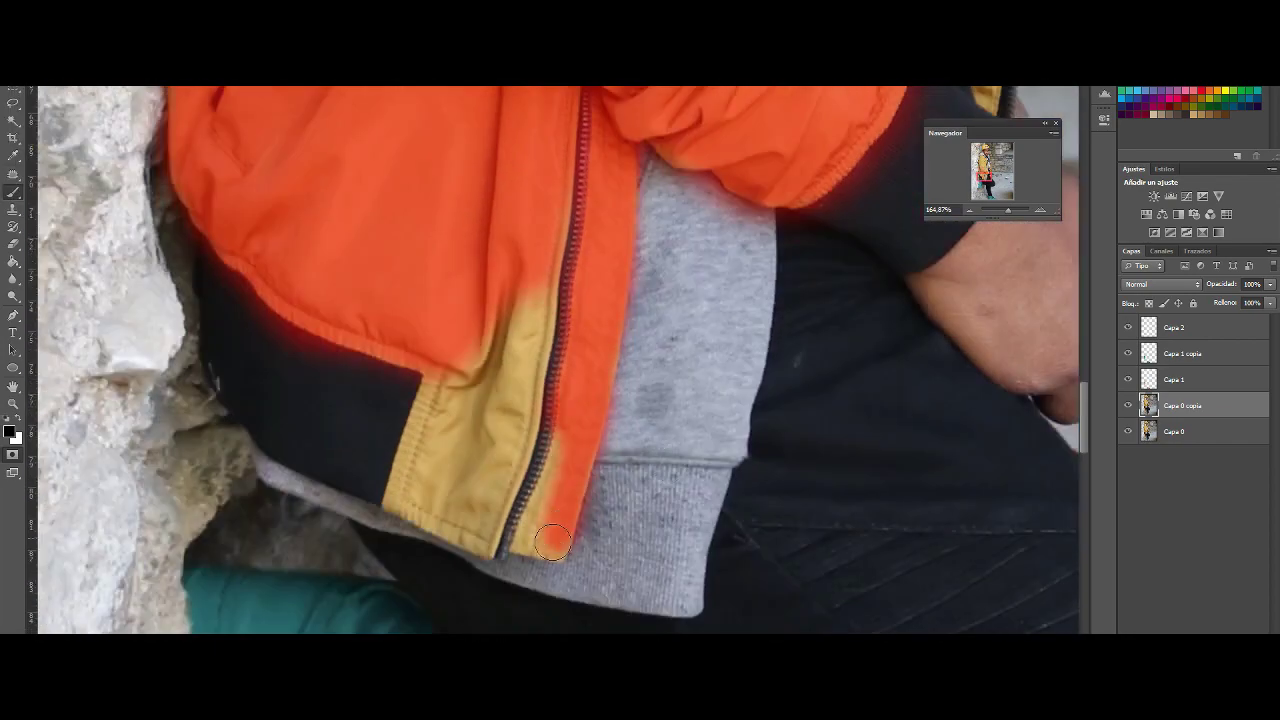
- Paint the yellow strip beside the zipper orange and zoom in on the chest and pendant
{"action": "mouse_move", "coordinate": [541, 256]}
{"action": "left_mouse_down"}
{"action": "mouse_move", "coordinate": [450, 470]}
{"action": "mouse_move", "coordinate": [462, 533]}
{"action": "left_mouse_up"}
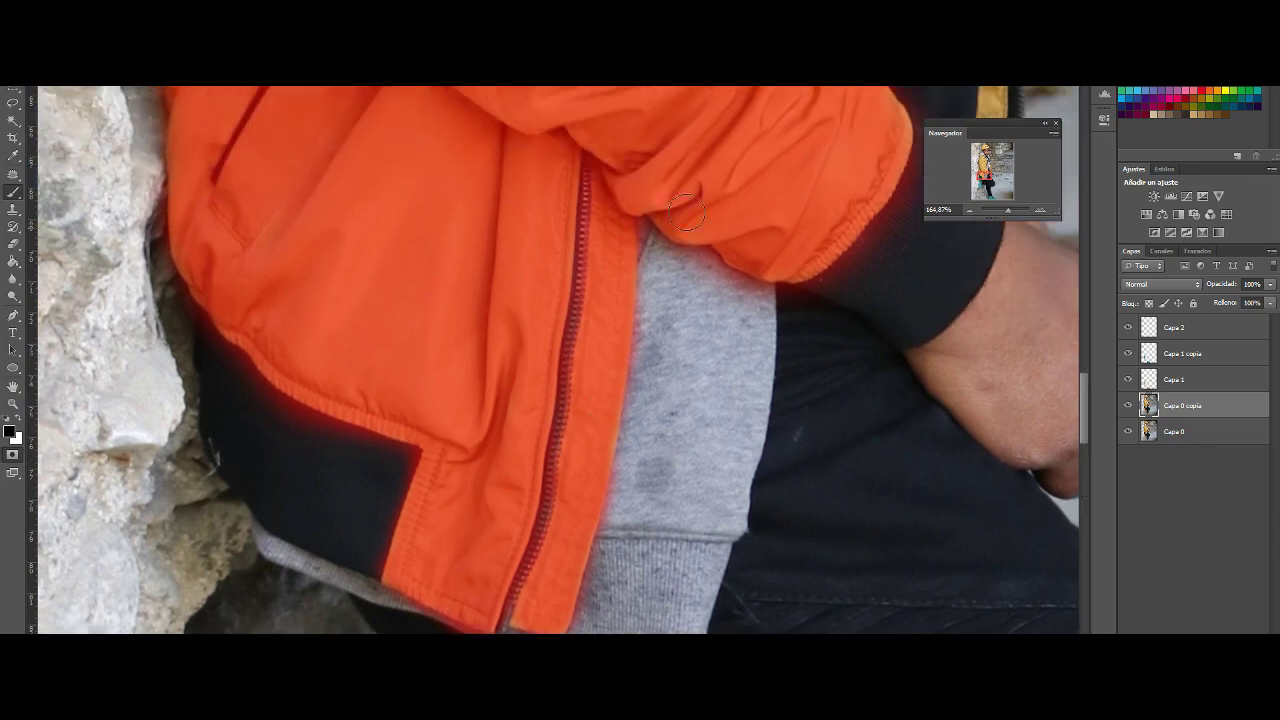
{"action": "left_click_drag", "start_coordinate": [339, 320], "coordinate": [701, 596]}
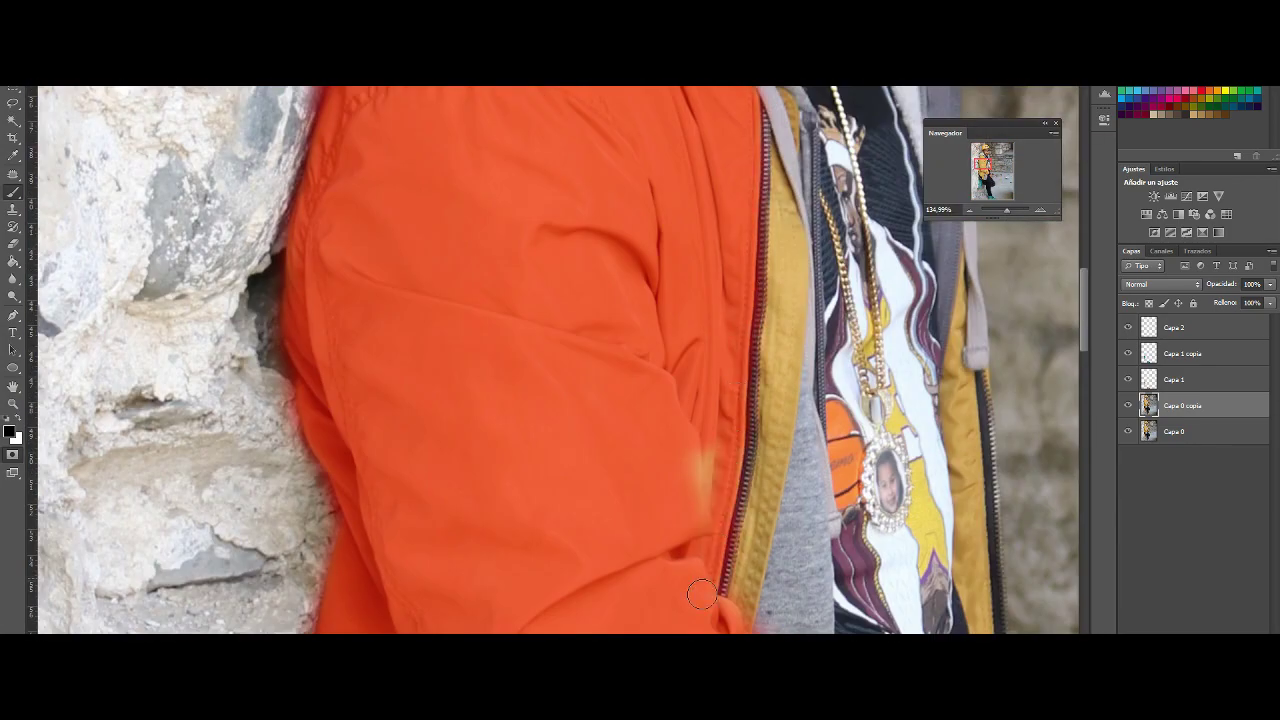
{"action": "scroll", "coordinate": [701, 596], "scroll_direction": "up", "scroll_amount": 4}
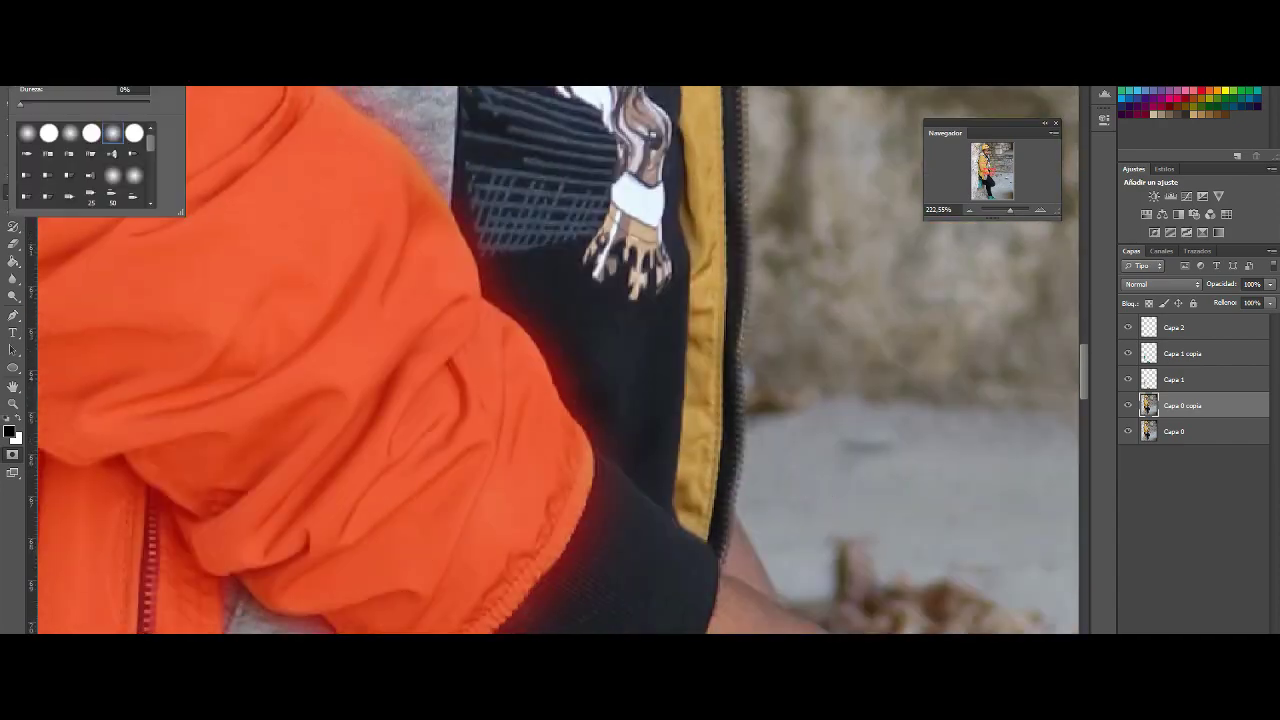
{"action": "left_click_drag", "start_coordinate": [700, 160], "coordinate": [700, 530]}
{"action": "left_click_drag", "start_coordinate": [690, 380], "coordinate": [690, 480]}
- Cover the remaining yellow jacket strip in orange with vertical strokes, scrolling up
{"action": "scroll", "coordinate": [700, 400], "scroll_direction": "up", "scroll_amount": 3}
{"action": "left_click_drag", "start_coordinate": [700, 210], "coordinate": [690, 490]}
{"action": "scroll", "coordinate": [700, 400], "scroll_direction": "up", "scroll_amount": 2}
{"action": "left_click_drag", "start_coordinate": [690, 180], "coordinate": [692, 297]}
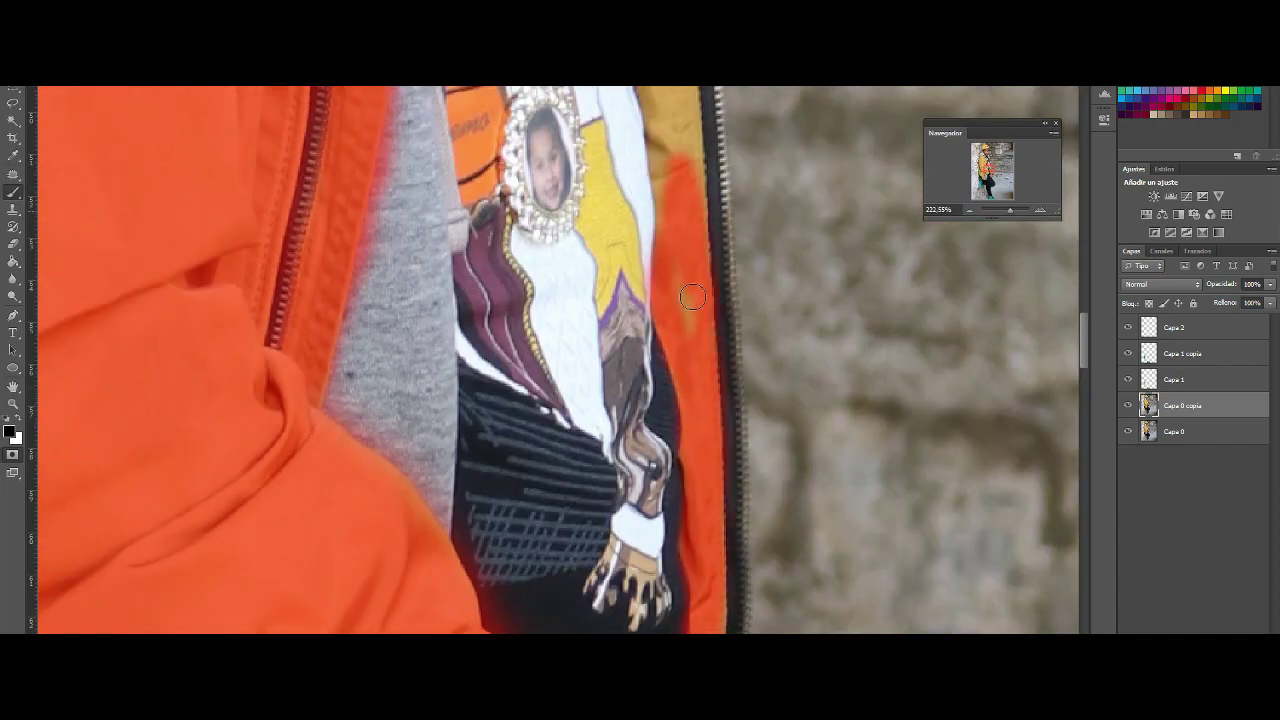
{"action": "scroll", "coordinate": [692, 297], "scroll_direction": "up", "scroll_amount": 3}
{"action": "mouse_move", "coordinate": [690, 220]}
{"action": "left_mouse_down"}
{"action": "mouse_move", "coordinate": [690, 420]}
{"action": "mouse_move", "coordinate": [560, 430]}
{"action": "left_mouse_up"}
{"action": "scroll", "coordinate": [695, 340], "scroll_direction": "up", "scroll_amount": 3}
{"action": "scroll", "coordinate": [698, 378], "scroll_direction": "up", "scroll_amount": 2}
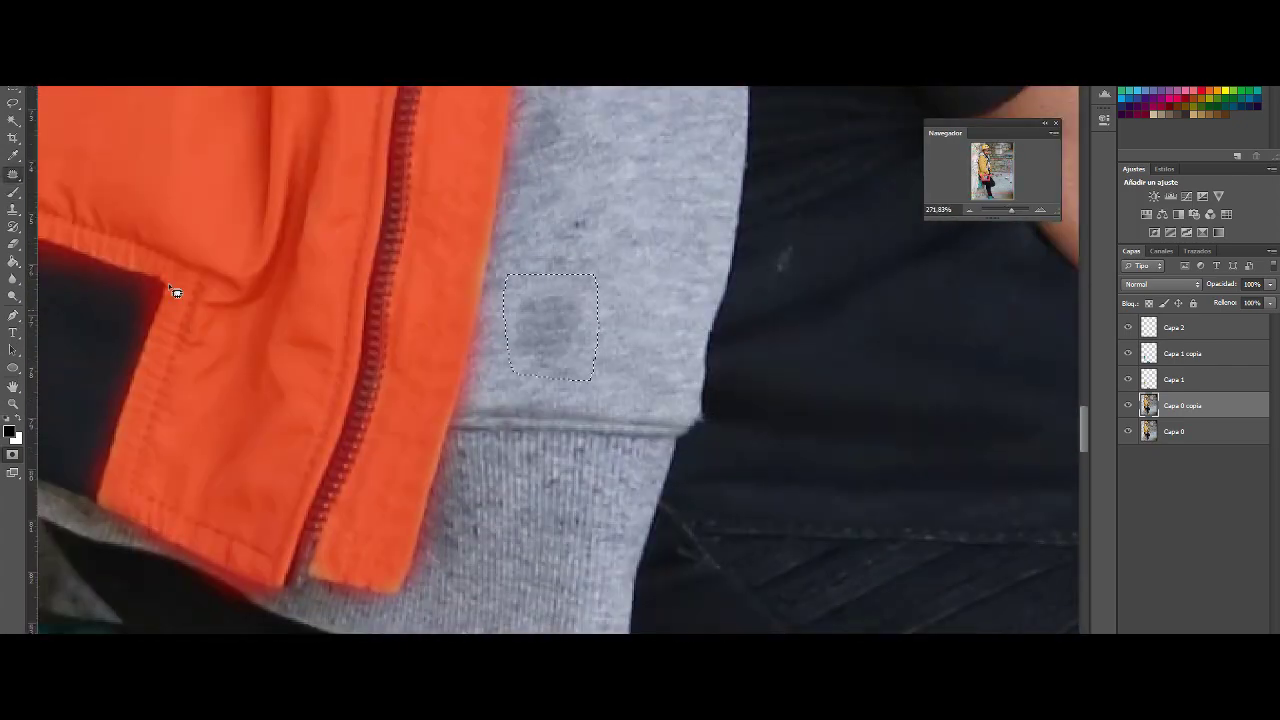
- Clone clean sleeve fabric over the dark stain on the jacket sleeve
{"action": "right_click", "coordinate": [14, 210]}
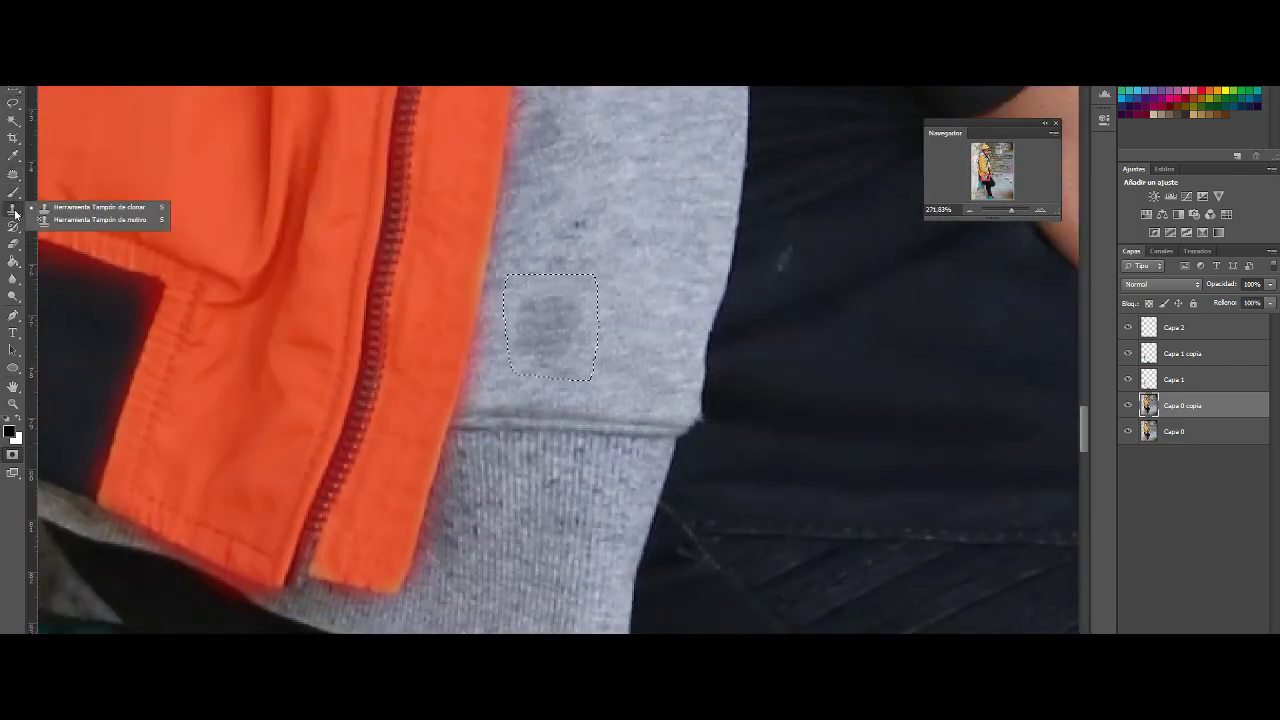
{"action": "key", "text": "ctrl+d"}
{"action": "right_click", "coordinate": [14, 175]}
{"action": "left_click", "coordinate": [19, 195]}
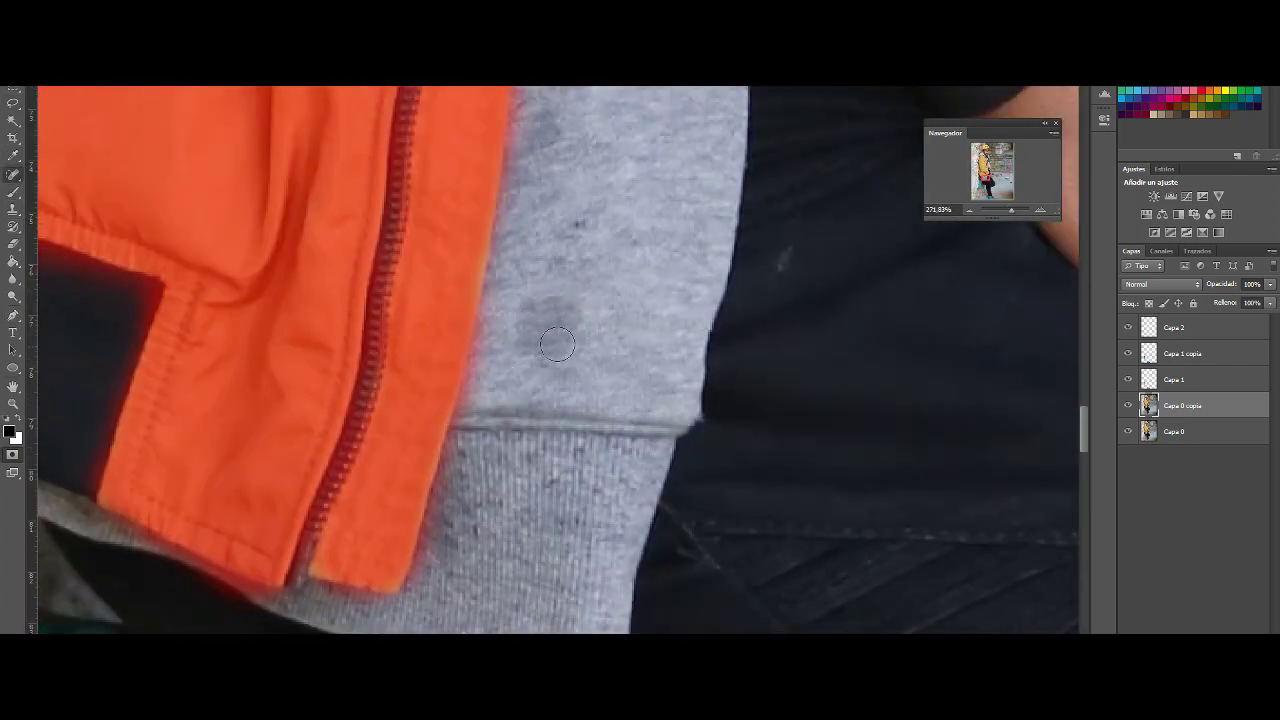
{"action": "left_click", "coordinate": [636, 261], "text": "alt"}
{"action": "left_click_drag", "start_coordinate": [536, 306], "coordinate": [554, 311]}
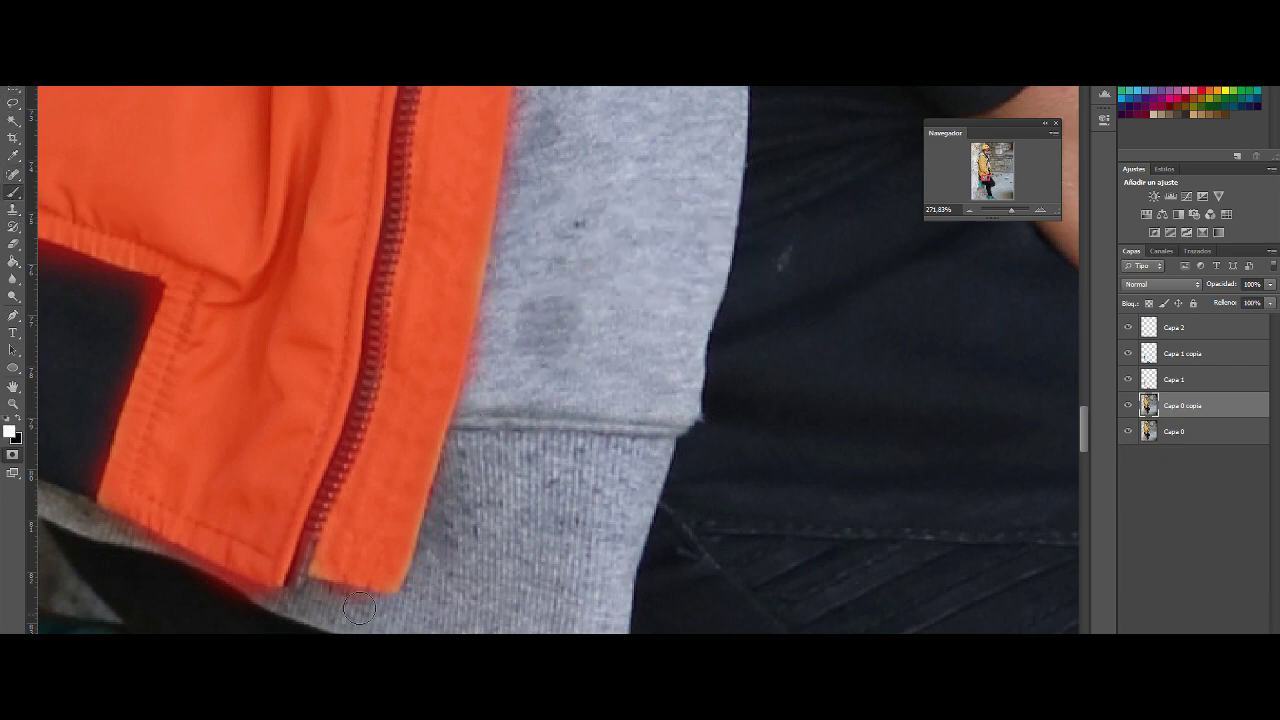
- Paint white in the Quick Mask to smooth the jacket's lower edge
{"action": "scroll", "coordinate": [453, 257], "scroll_direction": "up", "scroll_amount": 1}
{"action": "scroll", "coordinate": [430, 262], "scroll_direction": "up", "scroll_amount": 1}
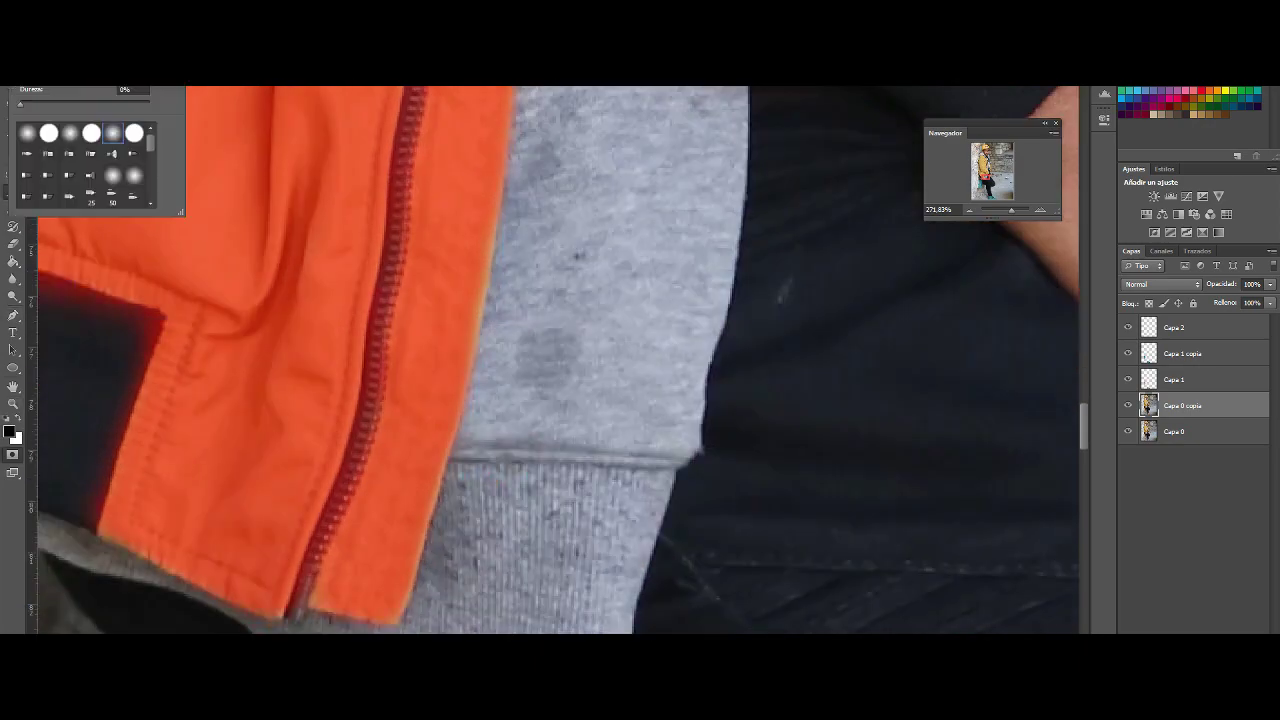
{"action": "scroll", "coordinate": [410, 266], "scroll_direction": "up", "scroll_amount": 1}
{"action": "scroll", "coordinate": [400, 267], "scroll_direction": "down", "scroll_amount": 1}
{"action": "scroll", "coordinate": [312, 308], "scroll_direction": "down", "scroll_amount": 2}
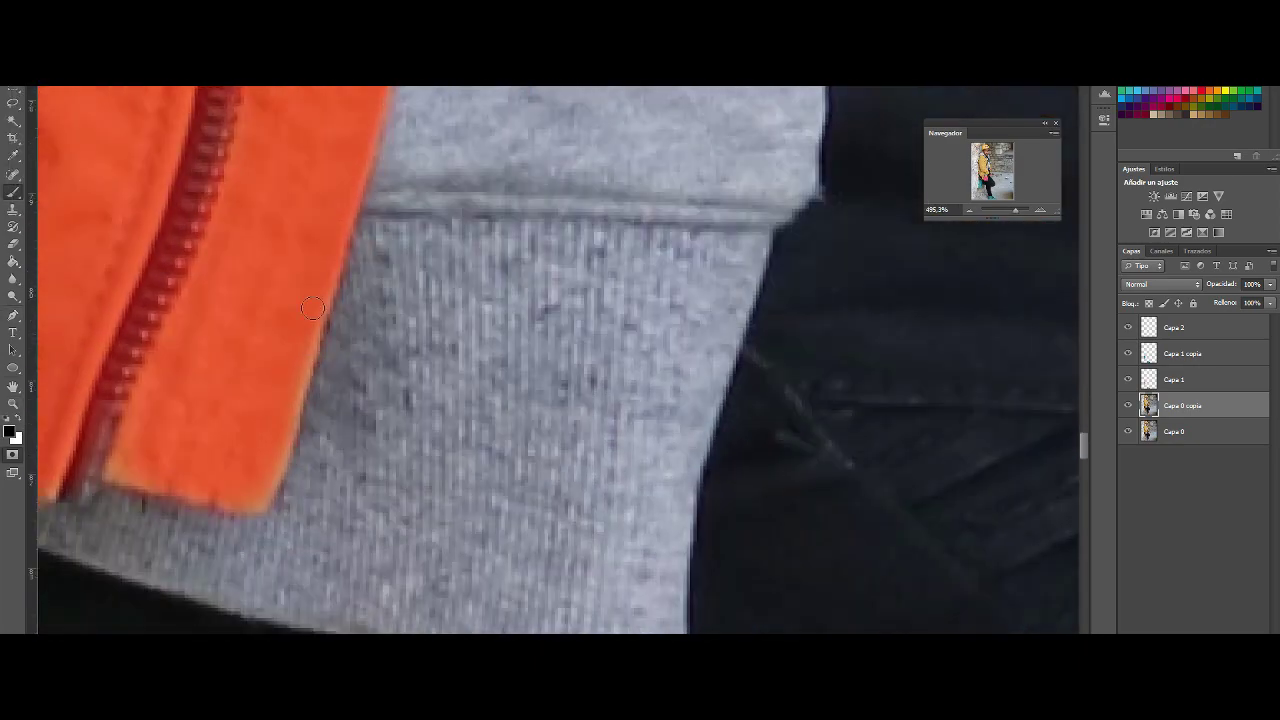
{"action": "scroll", "coordinate": [146, 485], "scroll_direction": "up", "scroll_amount": 1}
{"action": "scroll", "coordinate": [300, 380], "scroll_direction": "up", "scroll_amount": 2}
{"action": "scroll", "coordinate": [420, 300], "scroll_direction": "up", "scroll_amount": 2}
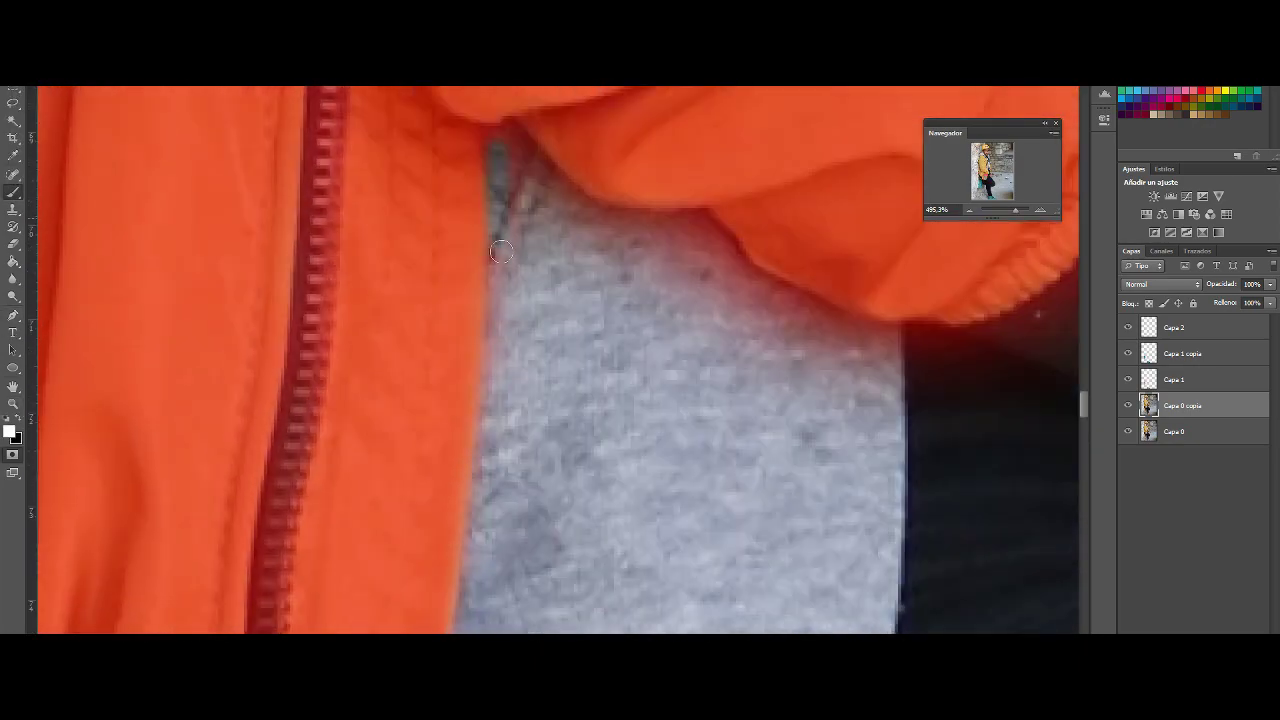
{"action": "scroll", "coordinate": [505, 237], "scroll_direction": "up", "scroll_amount": 1}
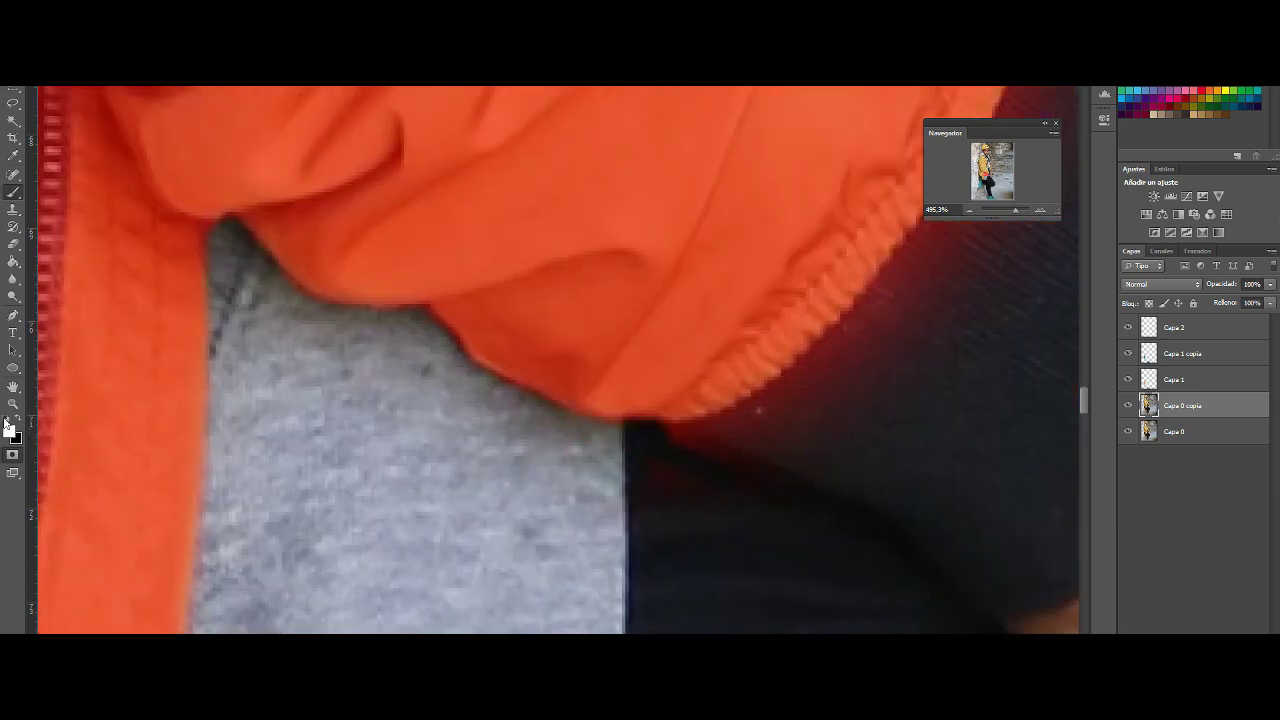
{"action": "key", "text": "x"}
{"action": "left_click_drag", "start_coordinate": [443, 340], "coordinate": [638, 380]}
{"action": "scroll", "coordinate": [934, 366], "scroll_direction": "up", "scroll_amount": 5}
{"action": "scroll", "coordinate": [912, 435], "scroll_direction": "up", "scroll_amount": 1}
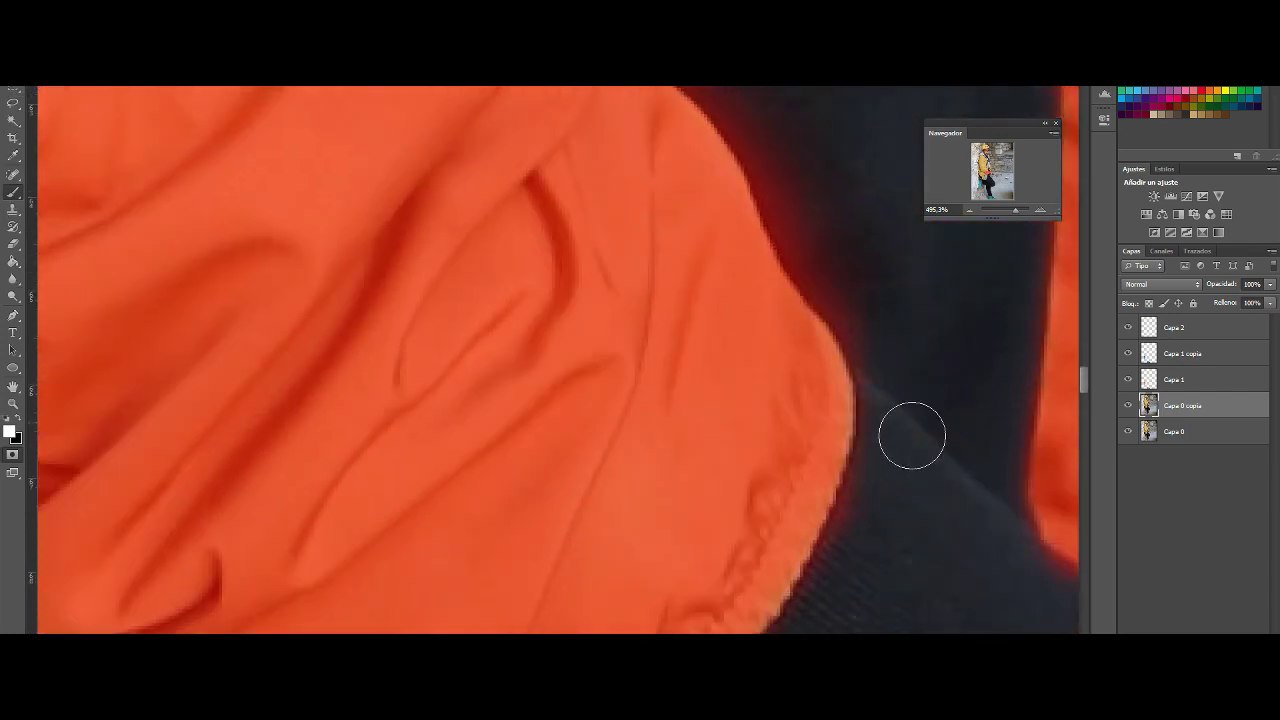
{"action": "scroll", "coordinate": [700, 300], "scroll_direction": "down", "scroll_amount": 5}
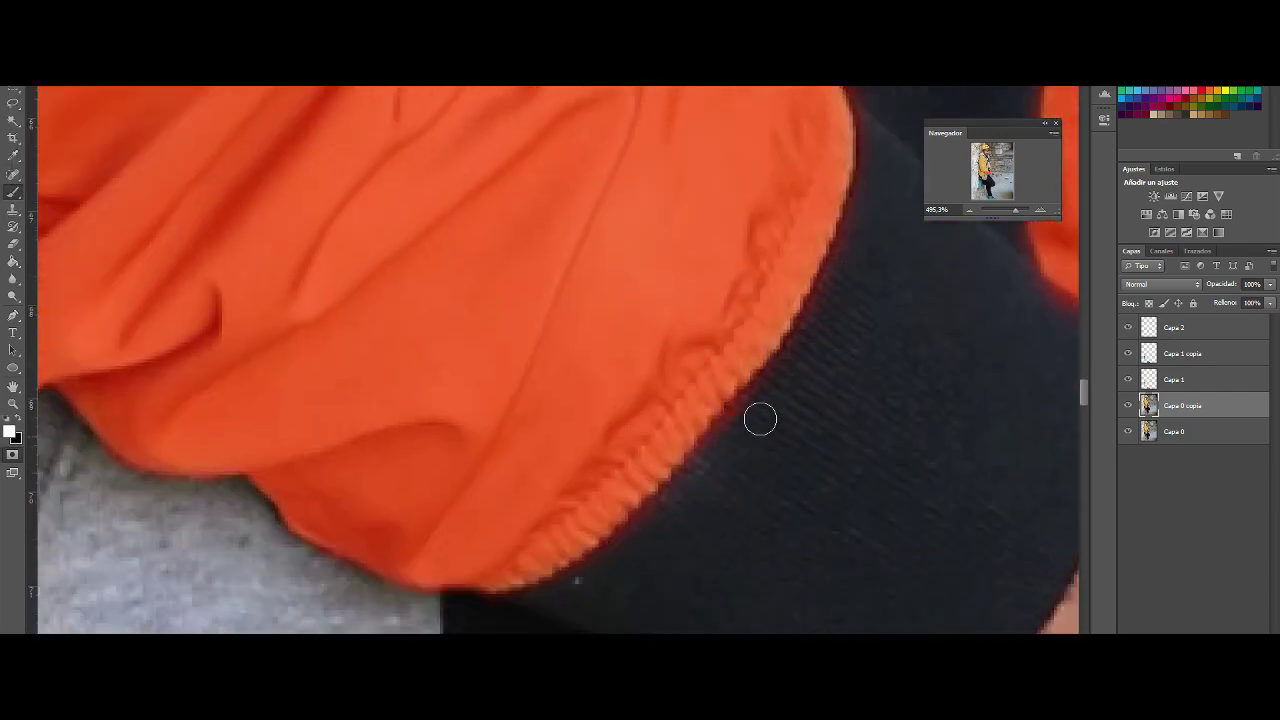
{"action": "scroll", "coordinate": [760, 419], "scroll_direction": "right", "scroll_amount": 3}
{"action": "scroll", "coordinate": [577, 509], "scroll_direction": "up", "scroll_amount": 2}
{"action": "scroll", "coordinate": [323, 423], "scroll_direction": "up", "scroll_amount": 3}
{"action": "scroll", "coordinate": [559, 349], "scroll_direction": "up", "scroll_amount": 3}
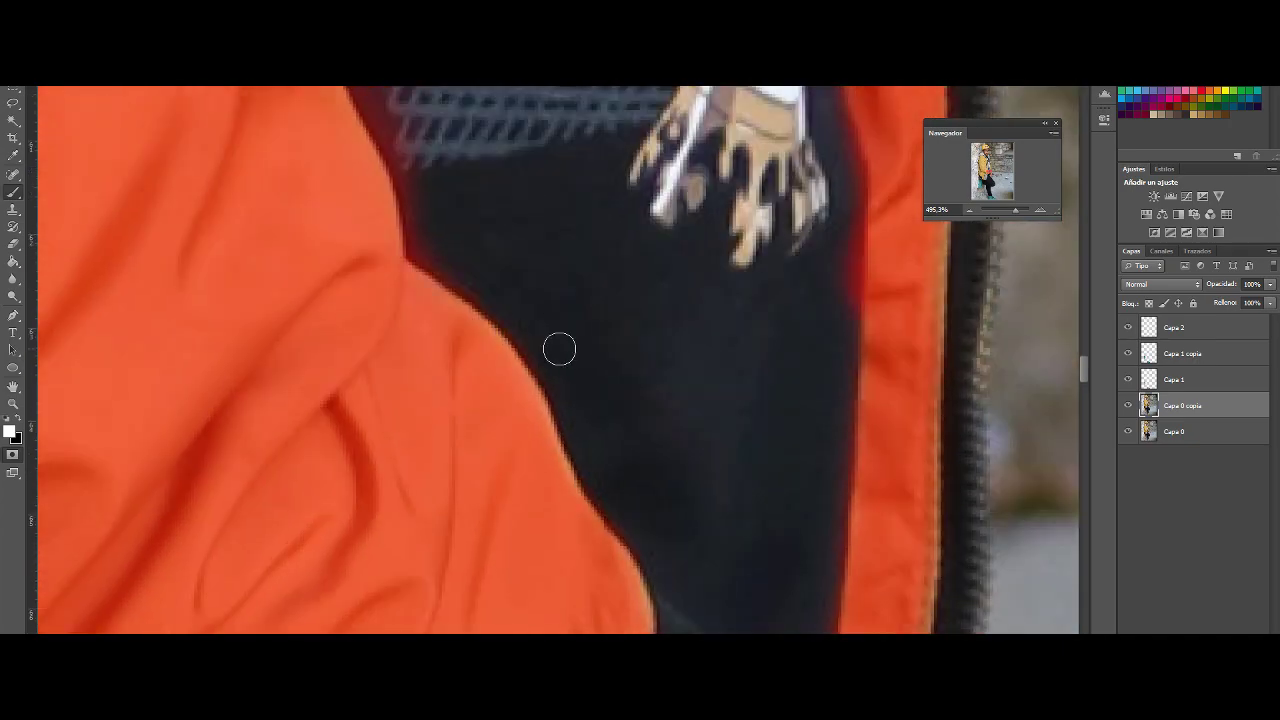
{"action": "scroll", "coordinate": [363, 291], "scroll_direction": "up", "scroll_amount": 5}
{"action": "scroll", "coordinate": [334, 360], "scroll_direction": "left", "scroll_amount": 3}
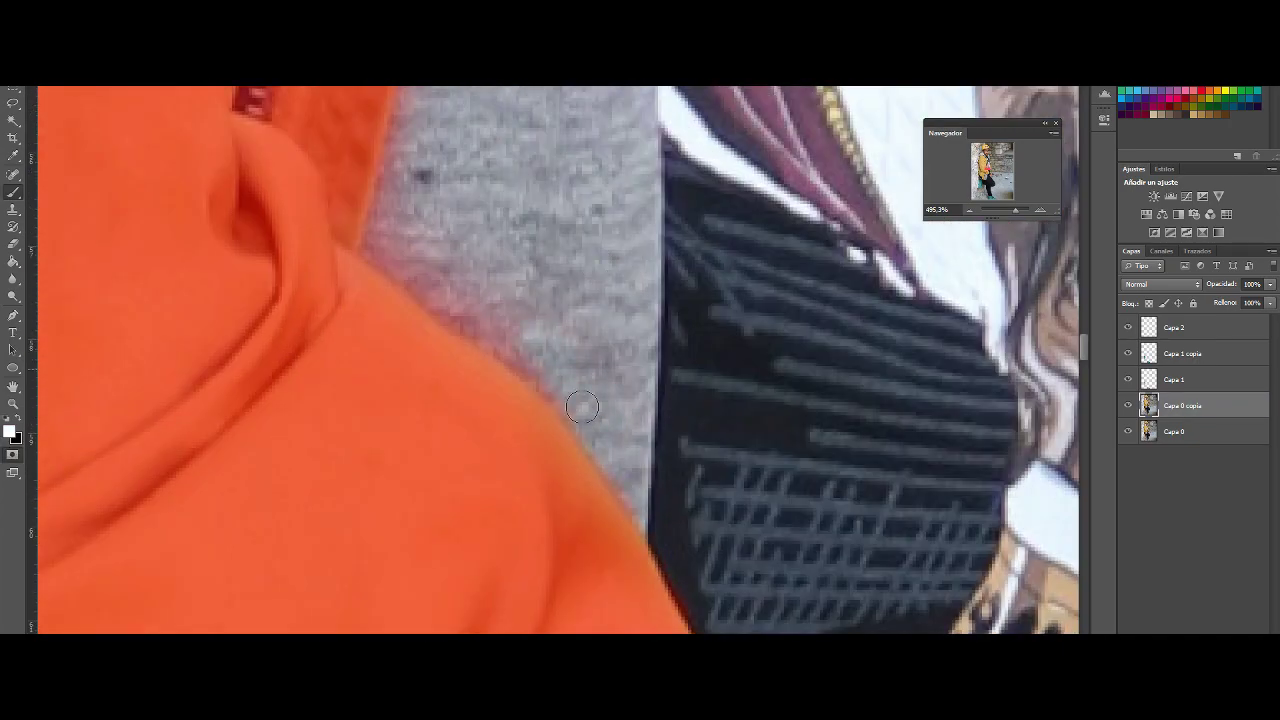
{"action": "scroll", "coordinate": [640, 400], "scroll_direction": "up", "scroll_amount": 2}
{"action": "scroll", "coordinate": [600, 370], "scroll_direction": "up", "scroll_amount": 3}
{"action": "scroll", "coordinate": [565, 335], "scroll_direction": "up", "scroll_amount": 2}
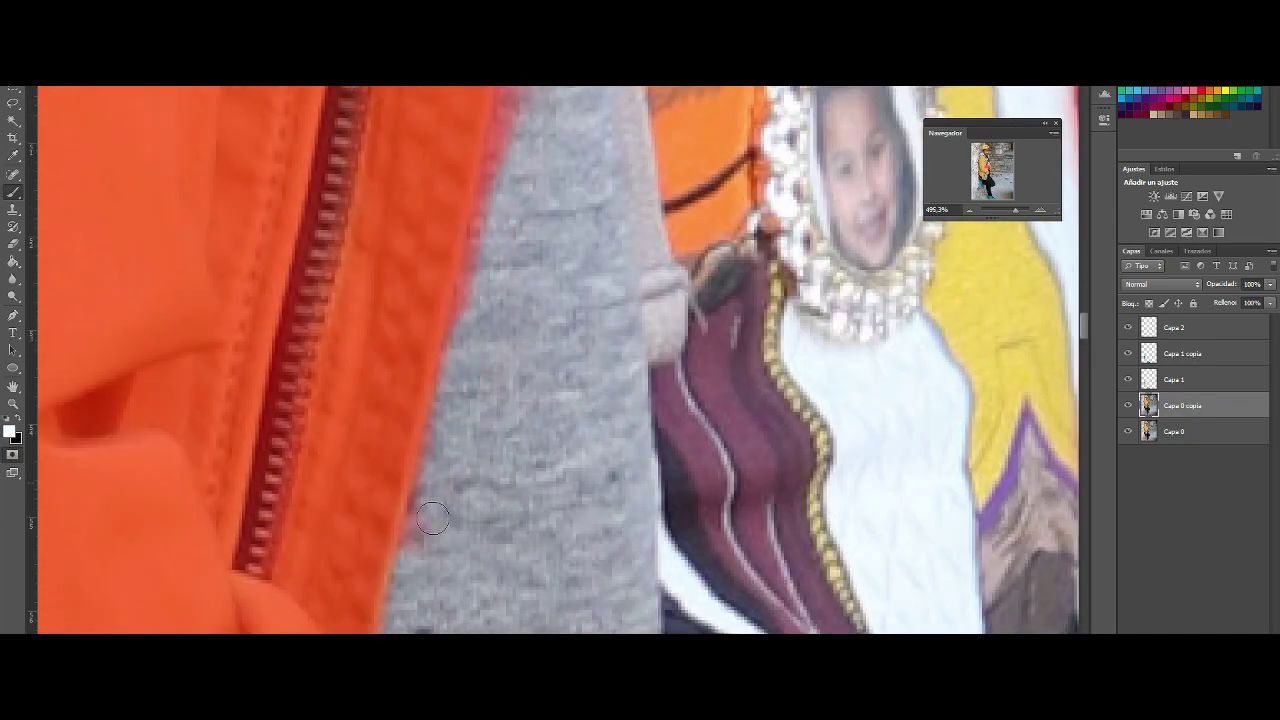
{"action": "scroll", "coordinate": [527, 301], "scroll_direction": "up", "scroll_amount": 2}
{"action": "scroll", "coordinate": [527, 301], "scroll_direction": "up", "scroll_amount": 3}
{"action": "scroll", "coordinate": [557, 229], "scroll_direction": "up", "scroll_amount": 1}
{"action": "scroll", "coordinate": [560, 300], "scroll_direction": "up", "scroll_amount": 3}
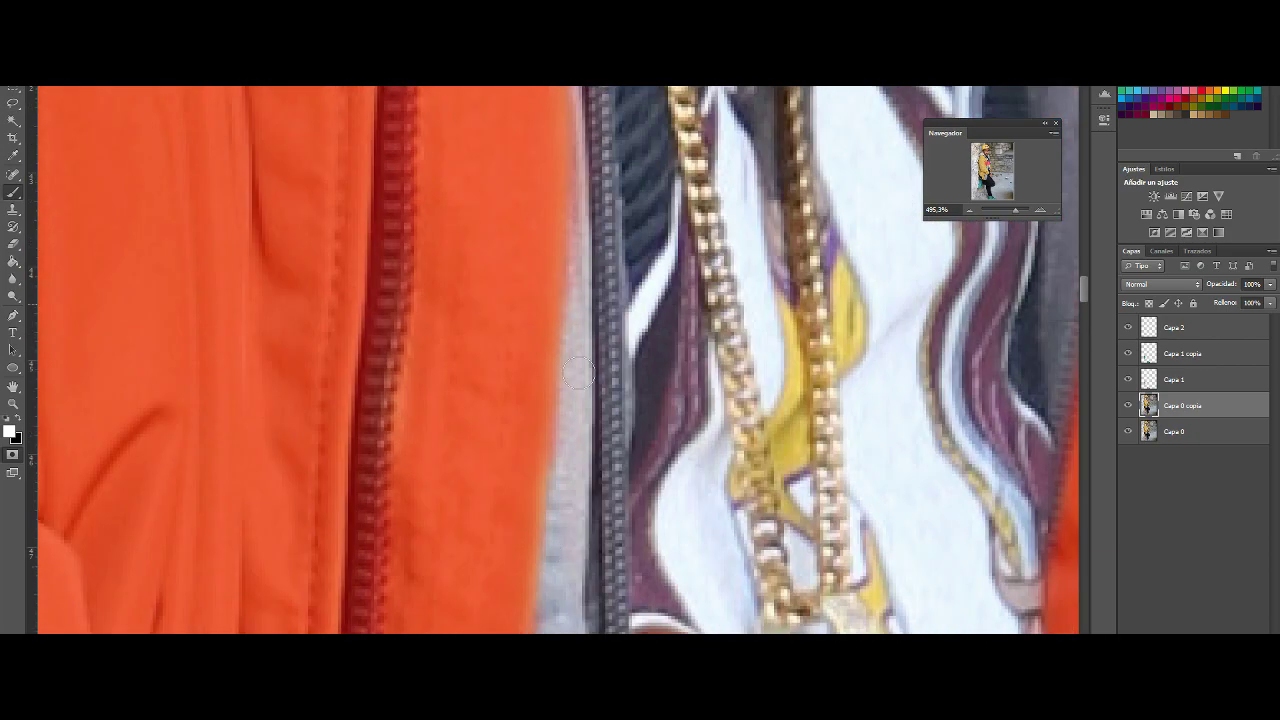
{"action": "scroll", "coordinate": [595, 285], "scroll_direction": "up", "scroll_amount": 3}
{"action": "scroll", "coordinate": [580, 330], "scroll_direction": "up", "scroll_amount": 3}
{"action": "scroll", "coordinate": [540, 420], "scroll_direction": "up", "scroll_amount": 1}
{"action": "scroll", "coordinate": [529, 443], "scroll_direction": "up", "scroll_amount": 2}
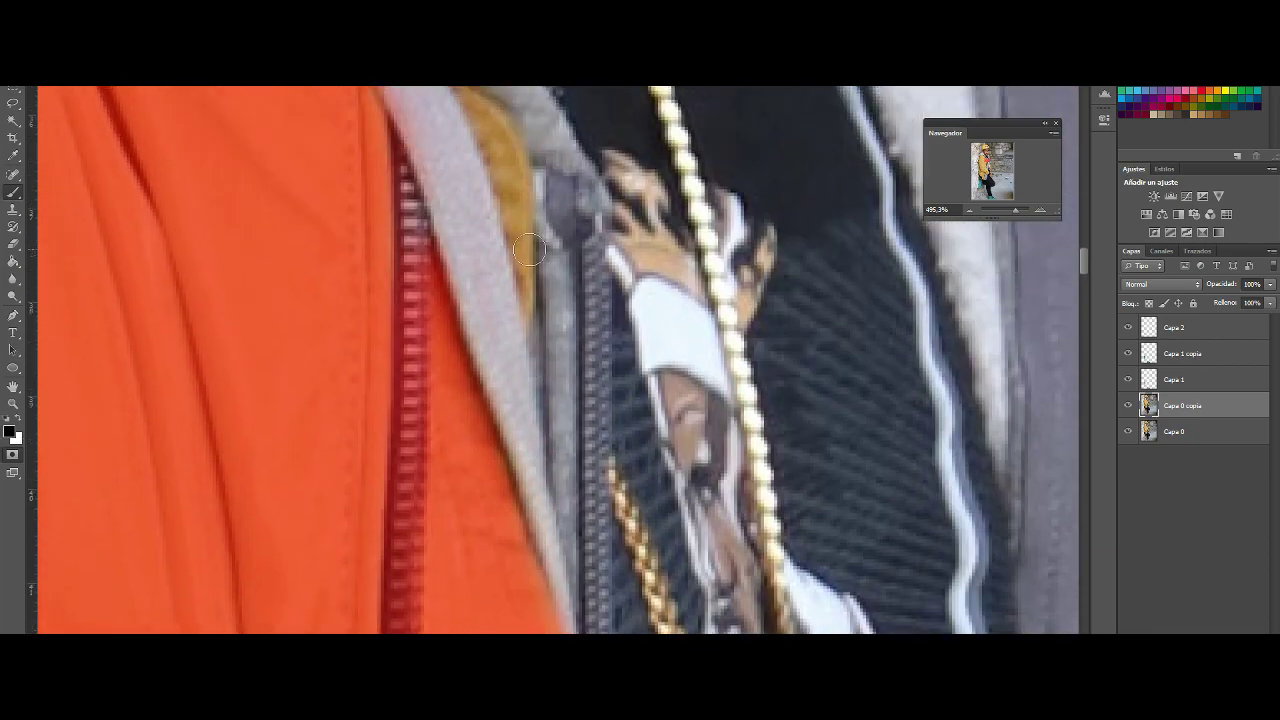
{"action": "scroll", "coordinate": [500, 430], "scroll_direction": "up", "scroll_amount": 3}
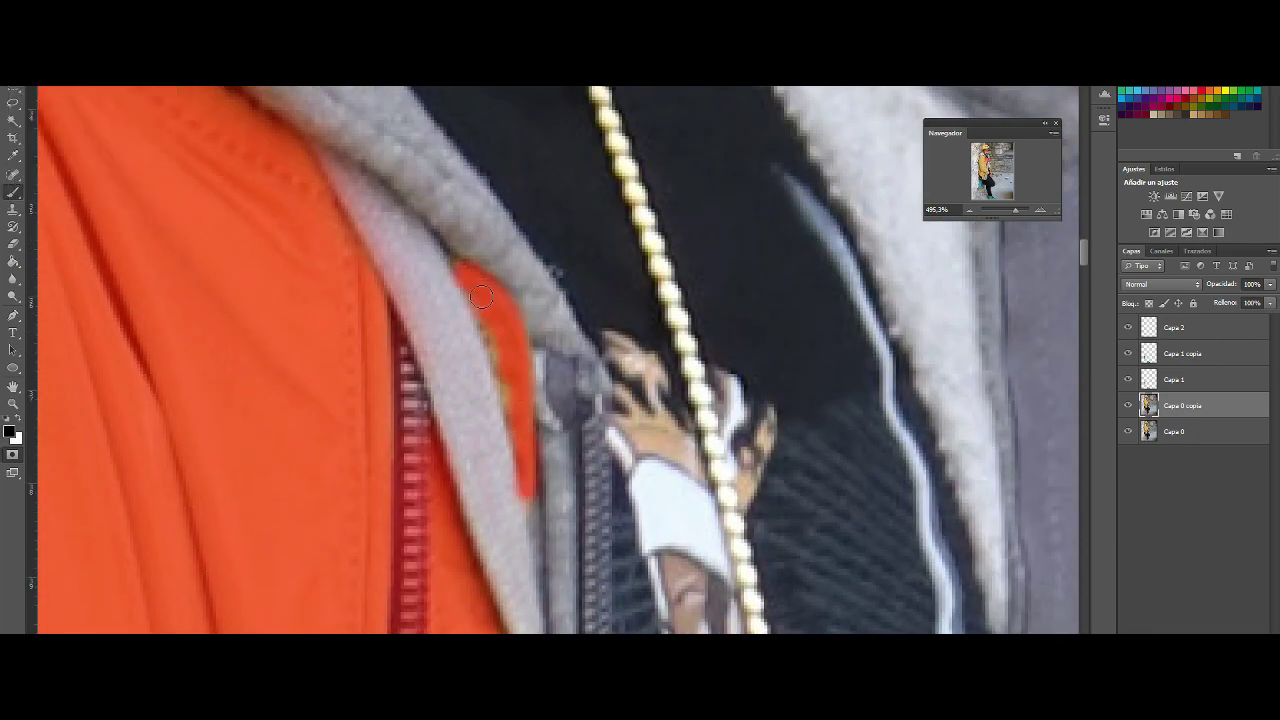
{"action": "scroll", "coordinate": [207, 380], "scroll_direction": "up", "scroll_amount": 3}
- Set white as the painting colour again and inspect the jacket mask across the image
{"action": "key", "text": "x"}
{"action": "scroll", "coordinate": [251, 353], "scroll_direction": "up", "scroll_amount": 3}
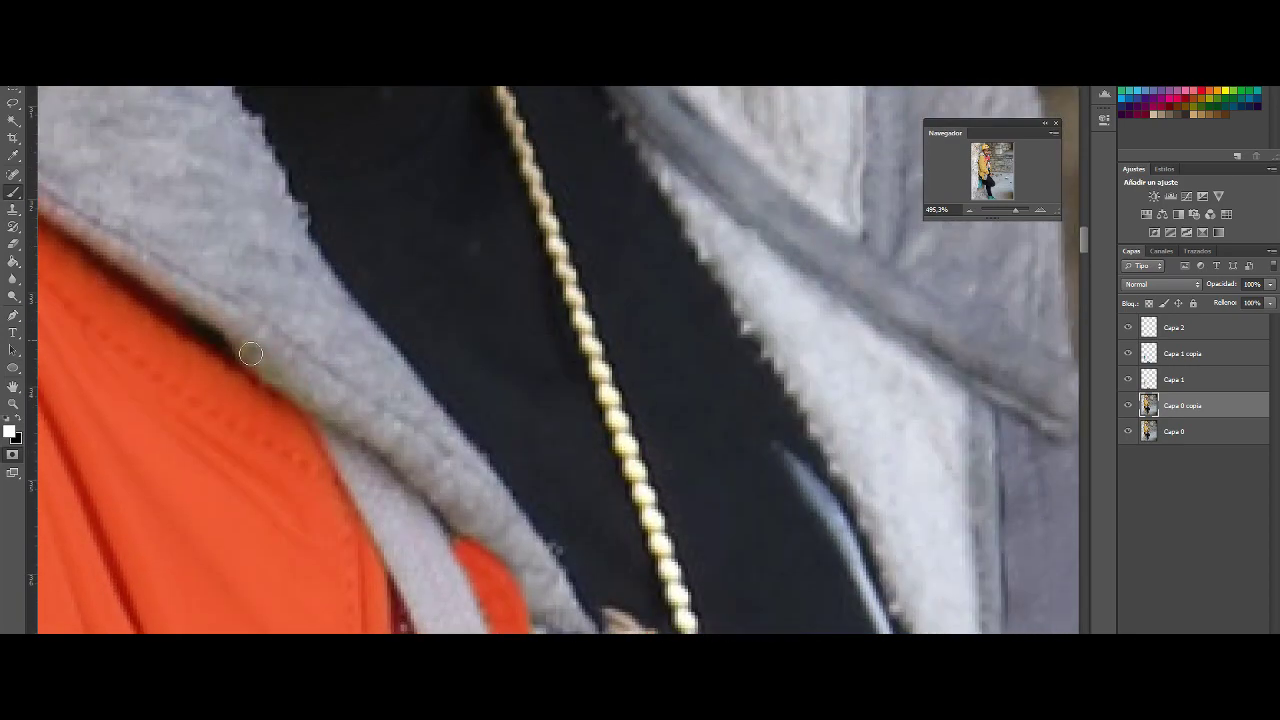
{"action": "scroll", "coordinate": [178, 385], "scroll_direction": "up", "scroll_amount": 3}
{"action": "scroll", "coordinate": [110, 265], "scroll_direction": "up", "scroll_amount": 4}
{"action": "scroll", "coordinate": [471, 386], "scroll_direction": "left", "scroll_amount": 5}
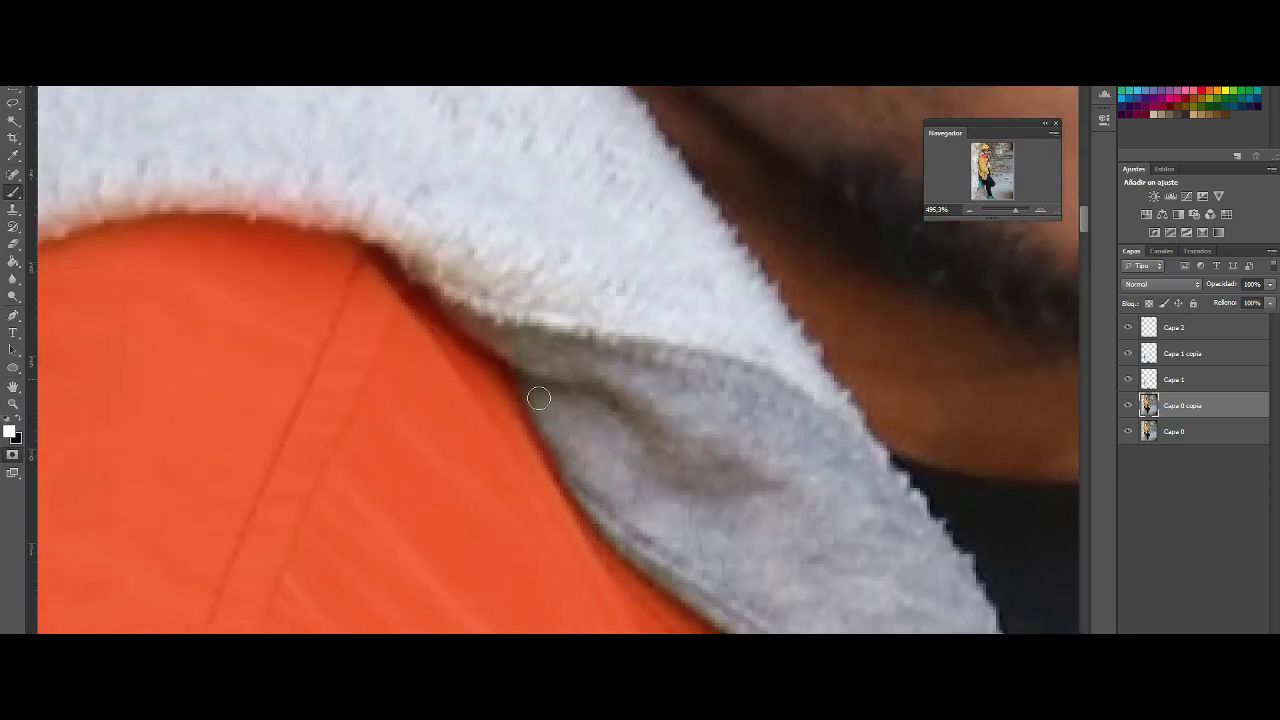
{"action": "scroll", "coordinate": [302, 176], "scroll_direction": "left", "scroll_amount": 5}
{"action": "scroll", "coordinate": [700, 200], "scroll_direction": "up", "scroll_amount": 1}
{"action": "scroll", "coordinate": [393, 245], "scroll_direction": "down", "scroll_amount": 2}
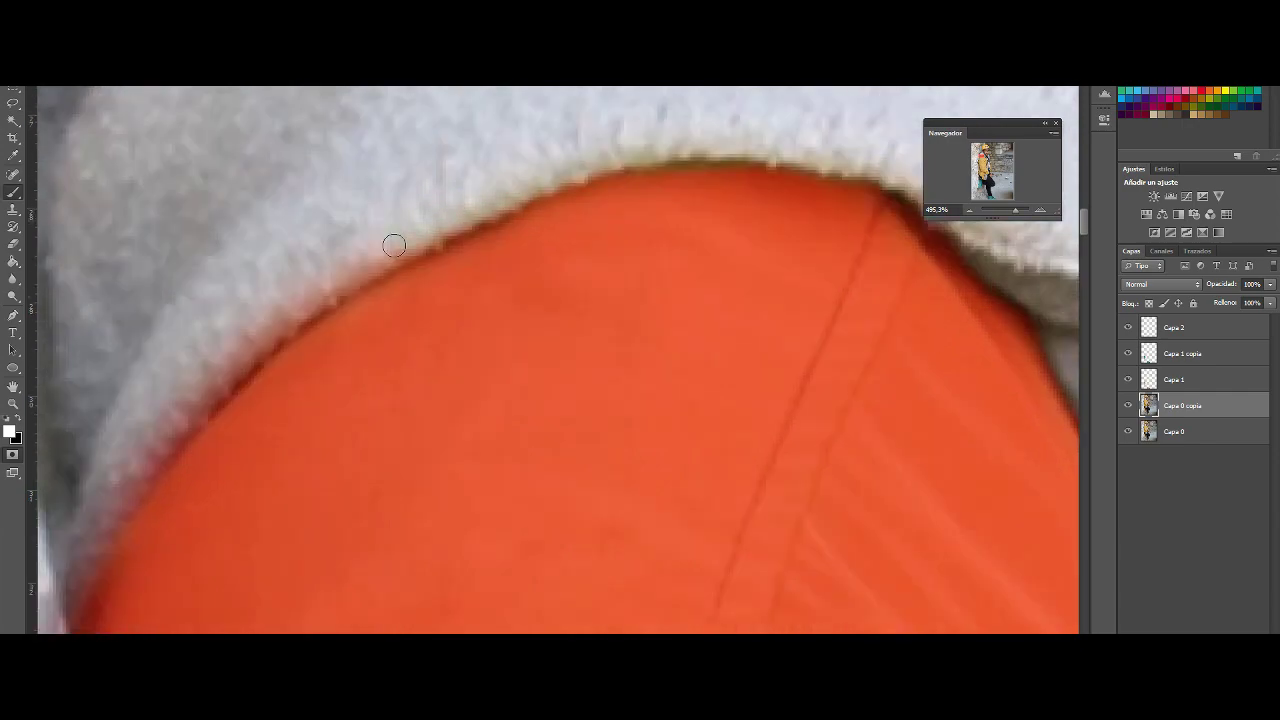
{"action": "scroll", "coordinate": [393, 293], "scroll_direction": "down", "scroll_amount": 3}
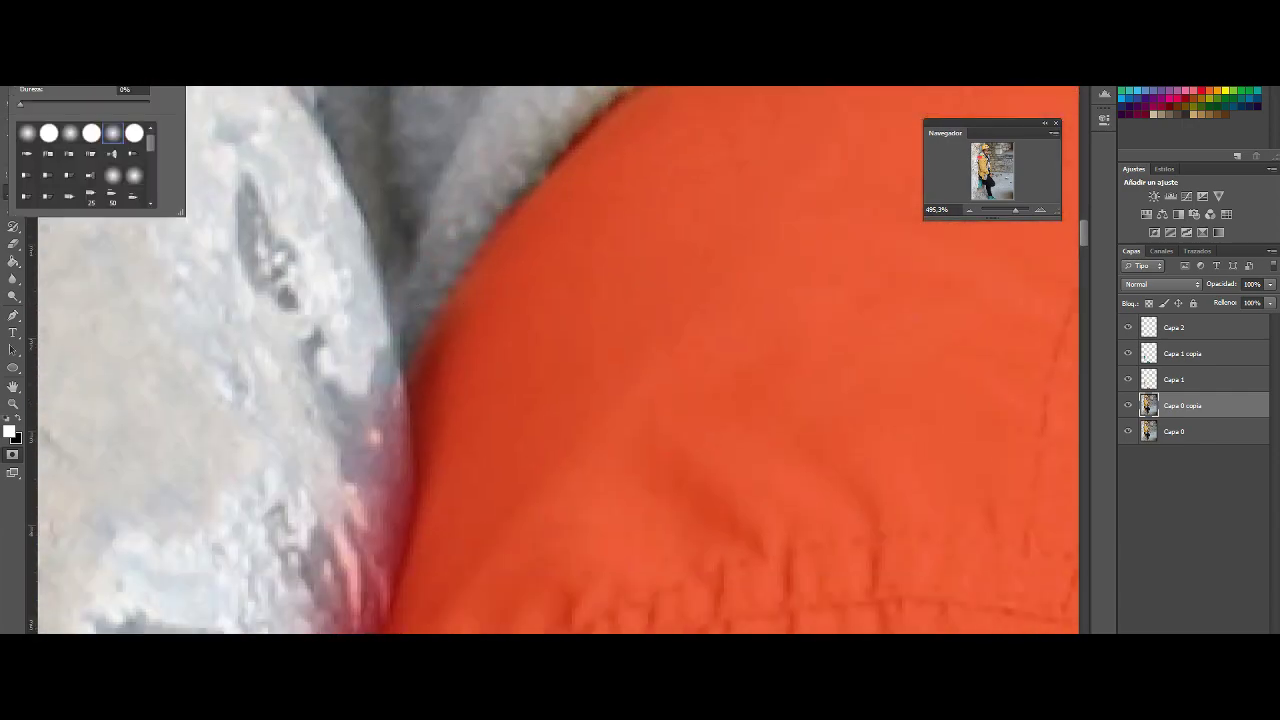
{"action": "scroll", "coordinate": [393, 293], "scroll_direction": "down", "scroll_amount": 2}
{"action": "scroll", "coordinate": [393, 293], "scroll_direction": "down", "scroll_amount": 3}
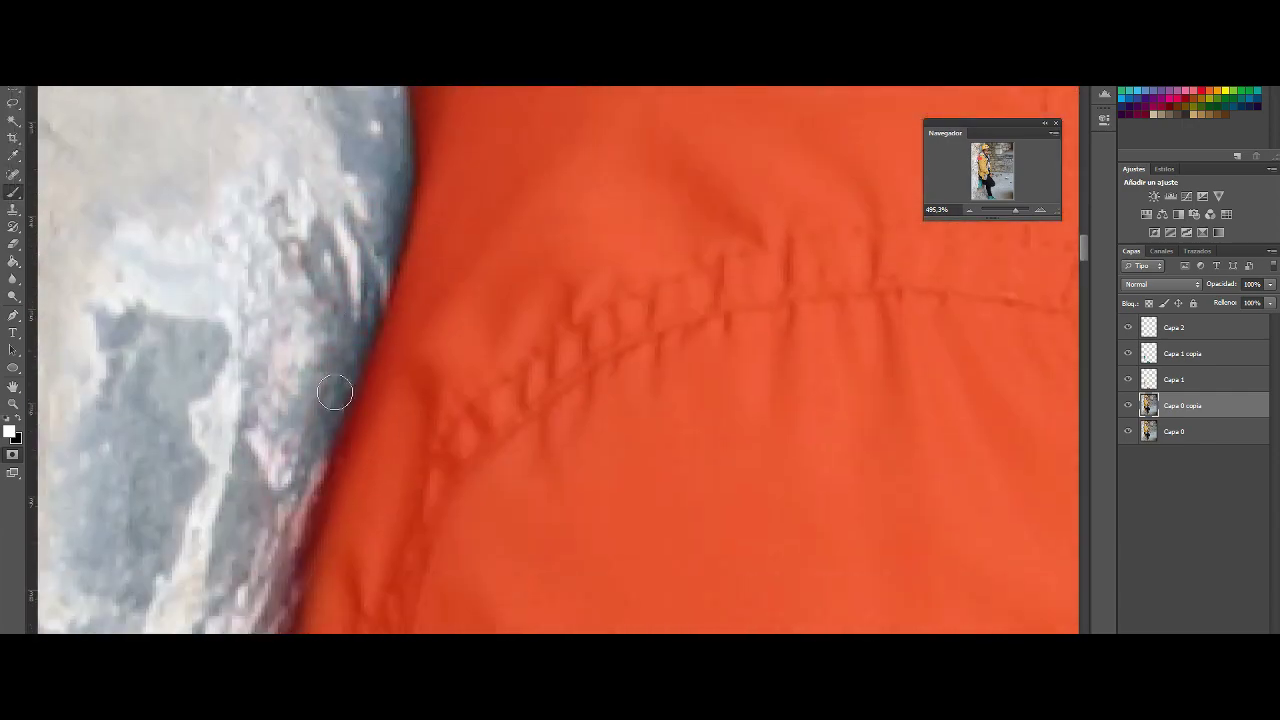
{"action": "scroll", "coordinate": [335, 393], "scroll_direction": "down", "scroll_amount": 2}
{"action": "scroll", "coordinate": [250, 440], "scroll_direction": "down", "scroll_amount": 2}
{"action": "scroll", "coordinate": [160, 488], "scroll_direction": "down", "scroll_amount": 2}
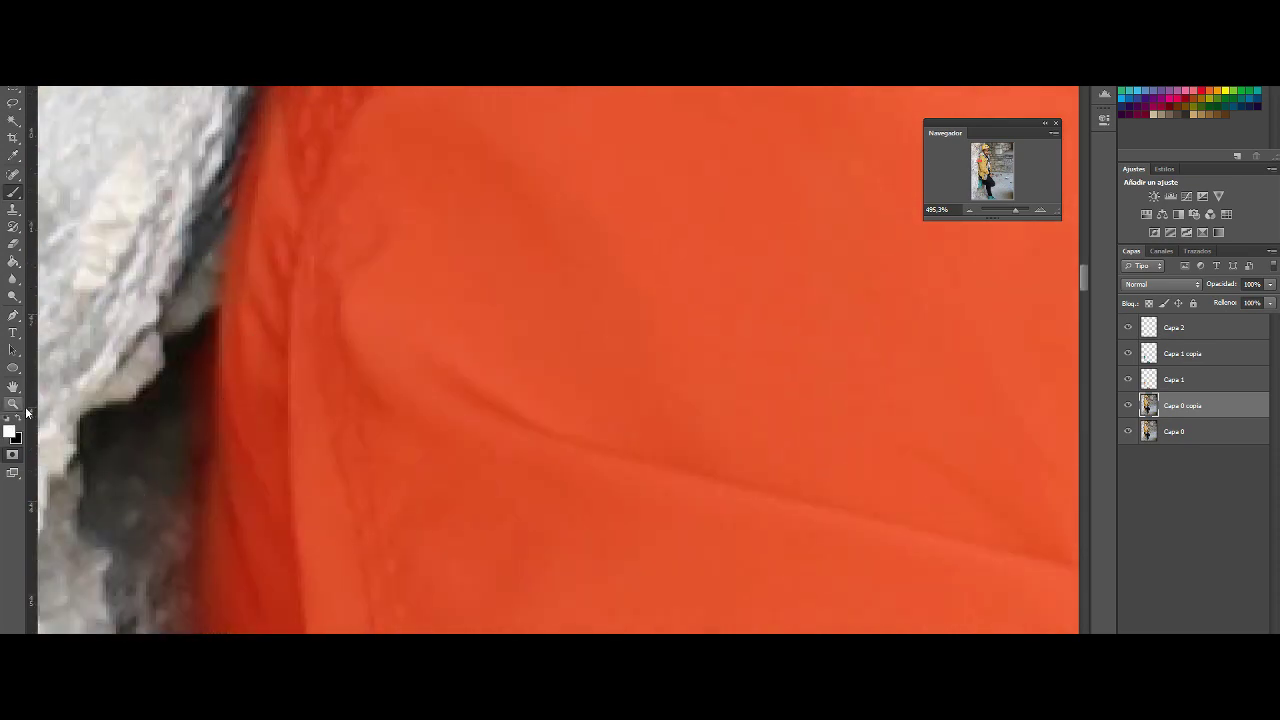
{"action": "scroll", "coordinate": [206, 217], "scroll_direction": "down", "scroll_amount": 2}
{"action": "scroll", "coordinate": [206, 434], "scroll_direction": "down", "scroll_amount": 2}
{"action": "scroll", "coordinate": [154, 391], "scroll_direction": "down", "scroll_amount": 2}
{"action": "scroll", "coordinate": [234, 484], "scroll_direction": "down", "scroll_amount": 2}
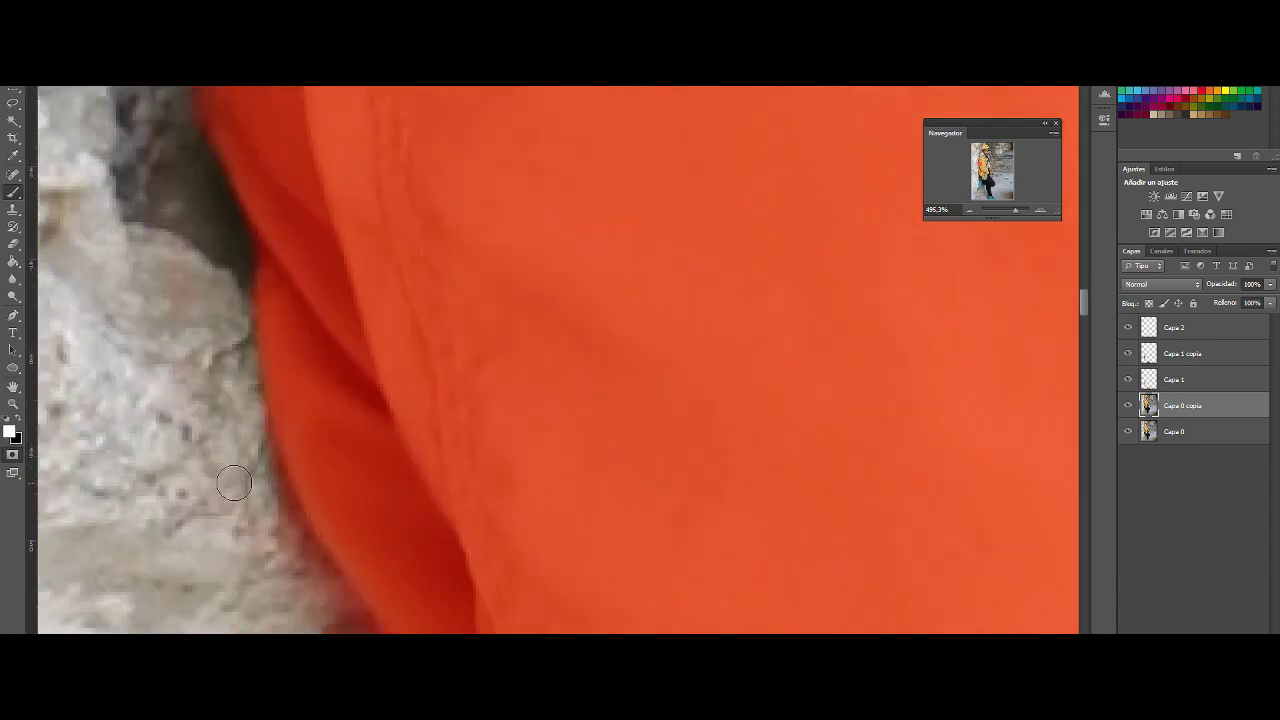
{"action": "scroll", "coordinate": [234, 484], "scroll_direction": "down", "scroll_amount": 2}
{"action": "scroll", "coordinate": [371, 391], "scroll_direction": "down", "scroll_amount": 2}
{"action": "scroll", "coordinate": [400, 334], "scroll_direction": "down", "scroll_amount": 2}
{"action": "scroll", "coordinate": [380, 400], "scroll_direction": "down", "scroll_amount": 2}
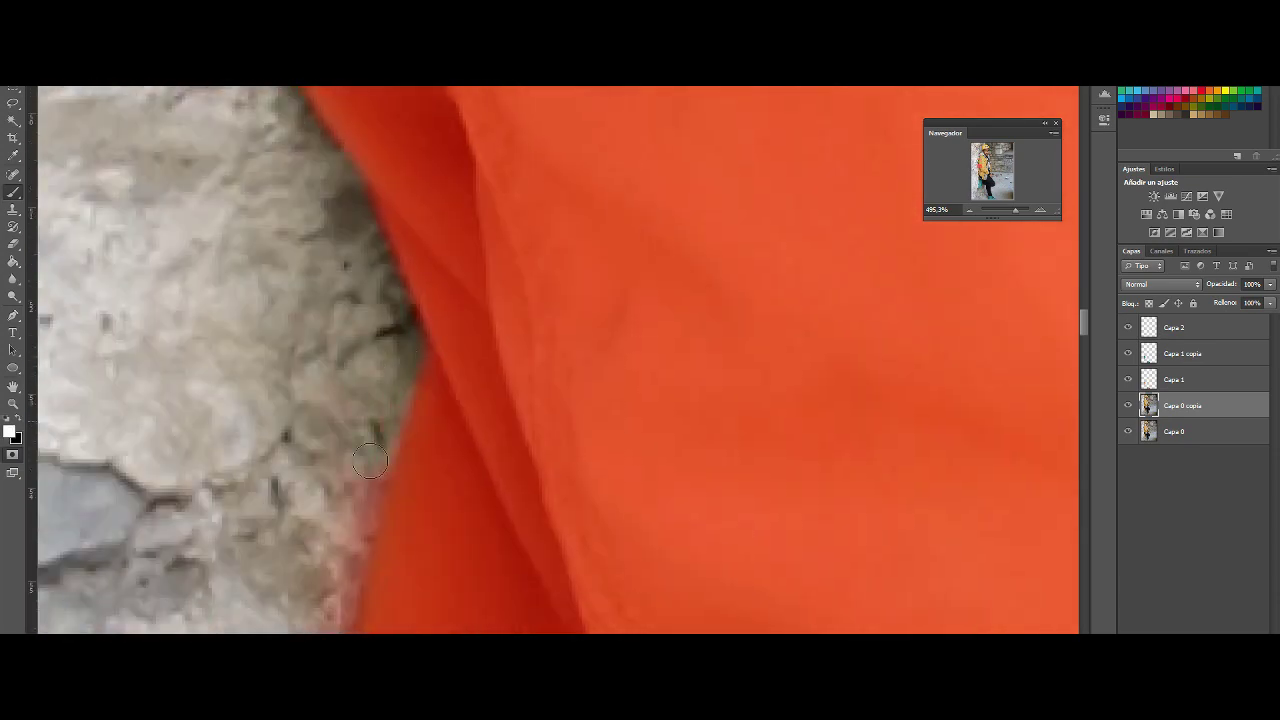
{"action": "scroll", "coordinate": [369, 461], "scroll_direction": "down", "scroll_amount": 2}
{"action": "scroll", "coordinate": [300, 266], "scroll_direction": "down", "scroll_amount": 2}
{"action": "scroll", "coordinate": [230, 372], "scroll_direction": "down", "scroll_amount": 2}
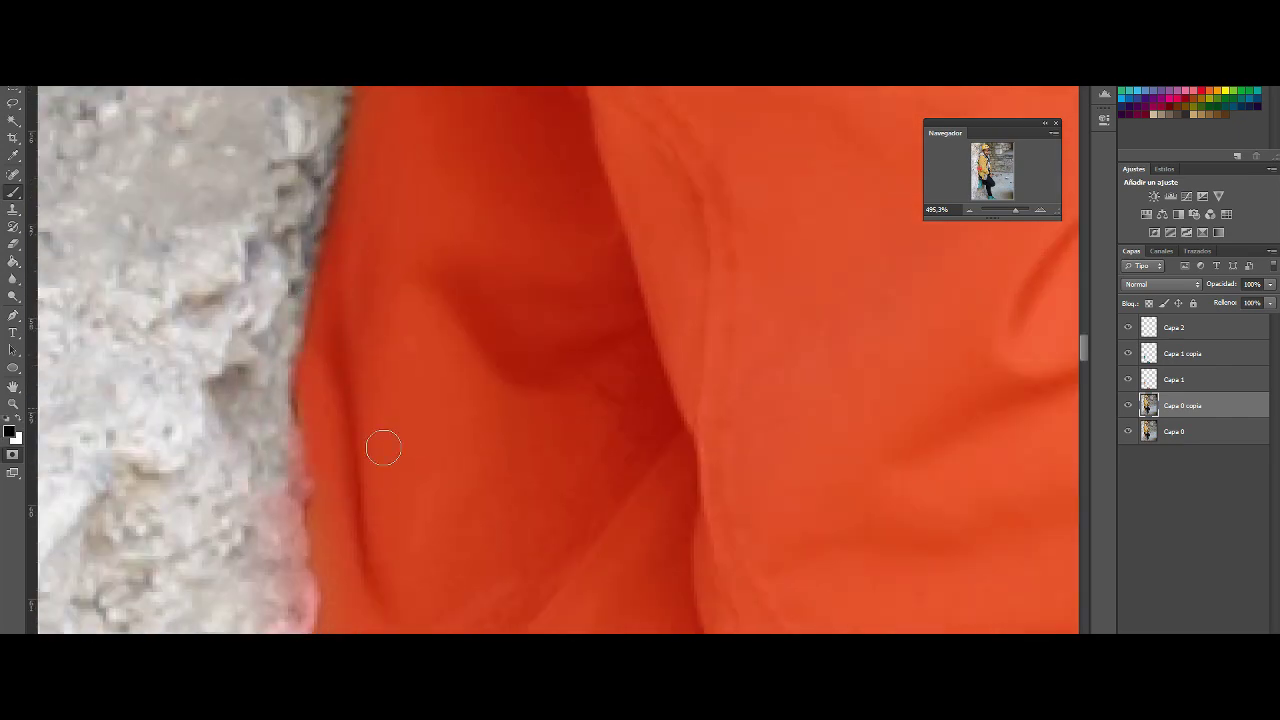
{"action": "scroll", "coordinate": [383, 447], "scroll_direction": "down", "scroll_amount": 2}
{"action": "scroll", "coordinate": [283, 362], "scroll_direction": "down", "scroll_amount": 2}
{"action": "scroll", "coordinate": [275, 310], "scroll_direction": "down", "scroll_amount": 2}
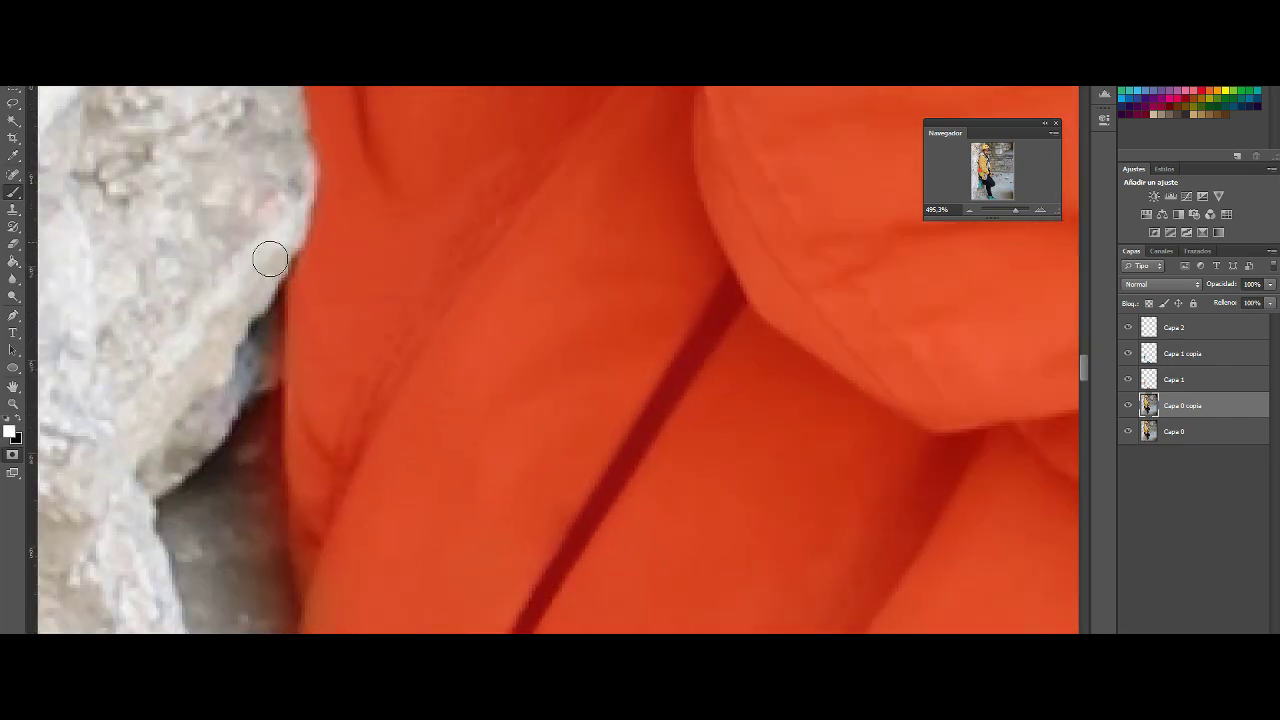
{"action": "scroll", "coordinate": [260, 270], "scroll_direction": "down", "scroll_amount": 2}
{"action": "scroll", "coordinate": [210, 278], "scroll_direction": "down", "scroll_amount": 2}
{"action": "scroll", "coordinate": [330, 330], "scroll_direction": "down", "scroll_amount": 2}
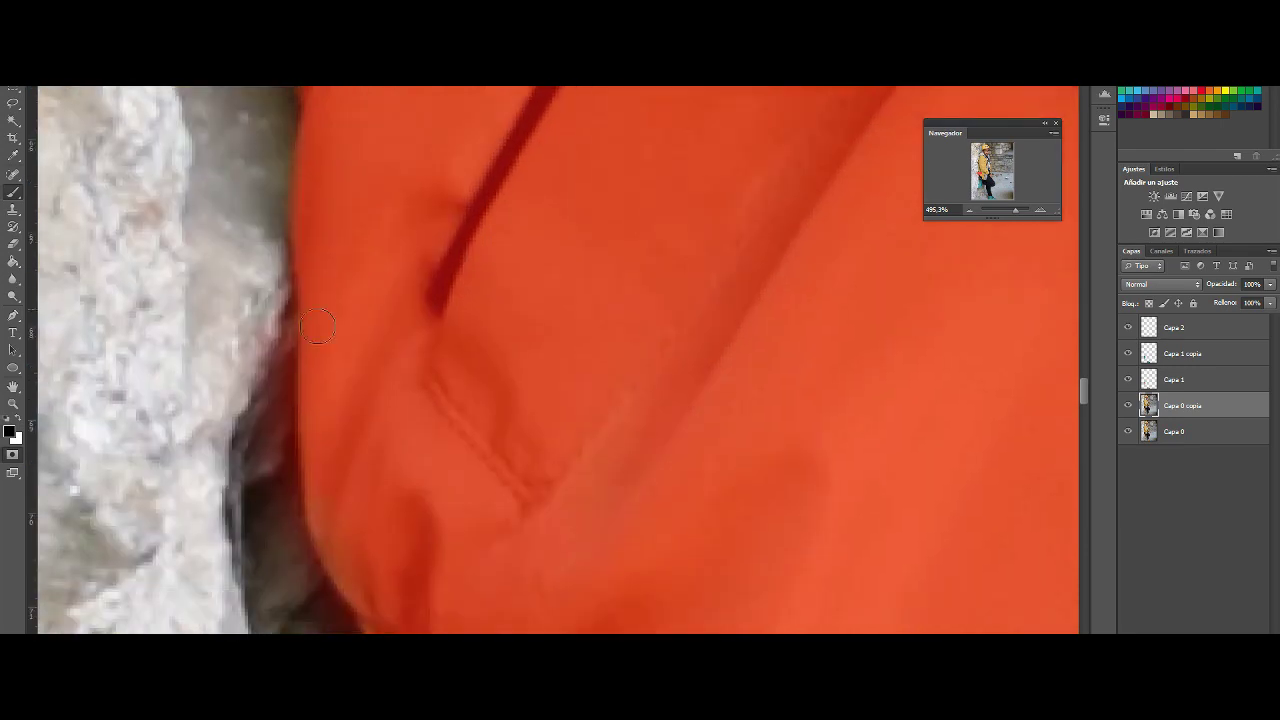
{"action": "scroll", "coordinate": [274, 158], "scroll_direction": "down", "scroll_amount": 1}
{"action": "scroll", "coordinate": [158, 464], "scroll_direction": "down", "scroll_amount": 2}
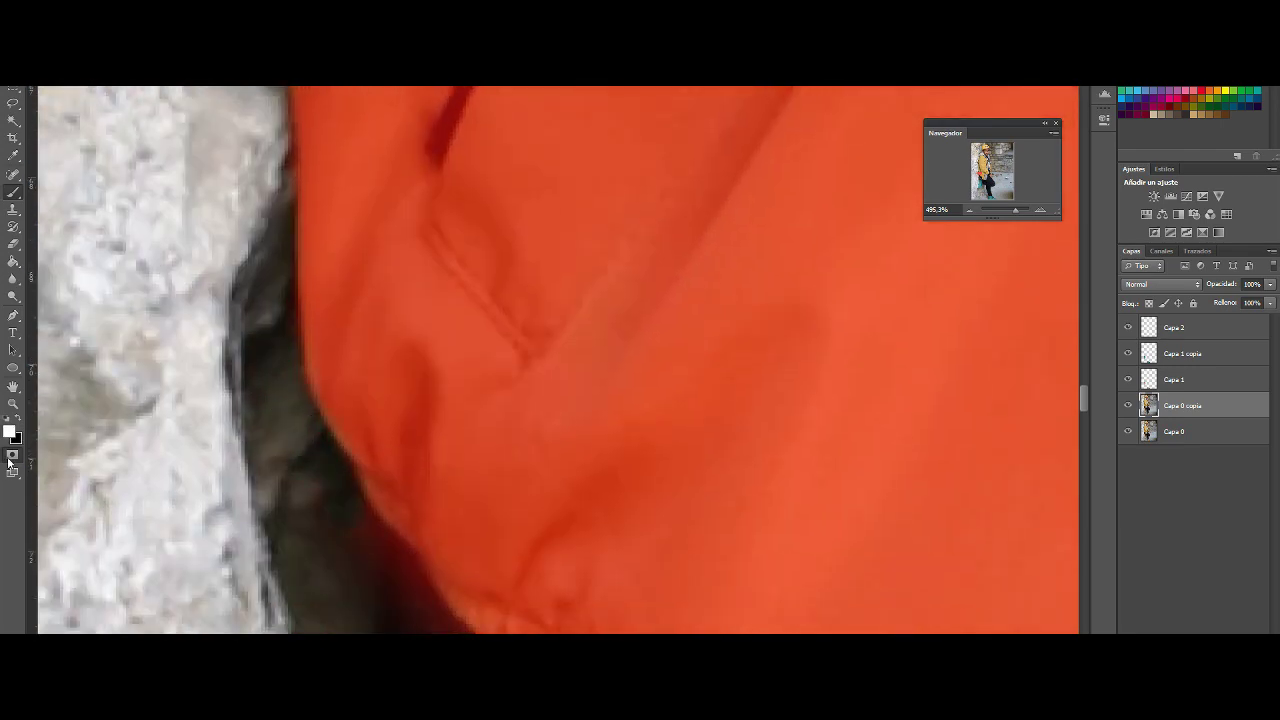
{"action": "scroll", "coordinate": [339, 403], "scroll_direction": "down", "scroll_amount": 2}
{"action": "scroll", "coordinate": [406, 486], "scroll_direction": "down", "scroll_amount": 2}
{"action": "scroll", "coordinate": [477, 380], "scroll_direction": "down", "scroll_amount": 2}
{"action": "scroll", "coordinate": [540, 401], "scroll_direction": "down", "scroll_amount": 2}
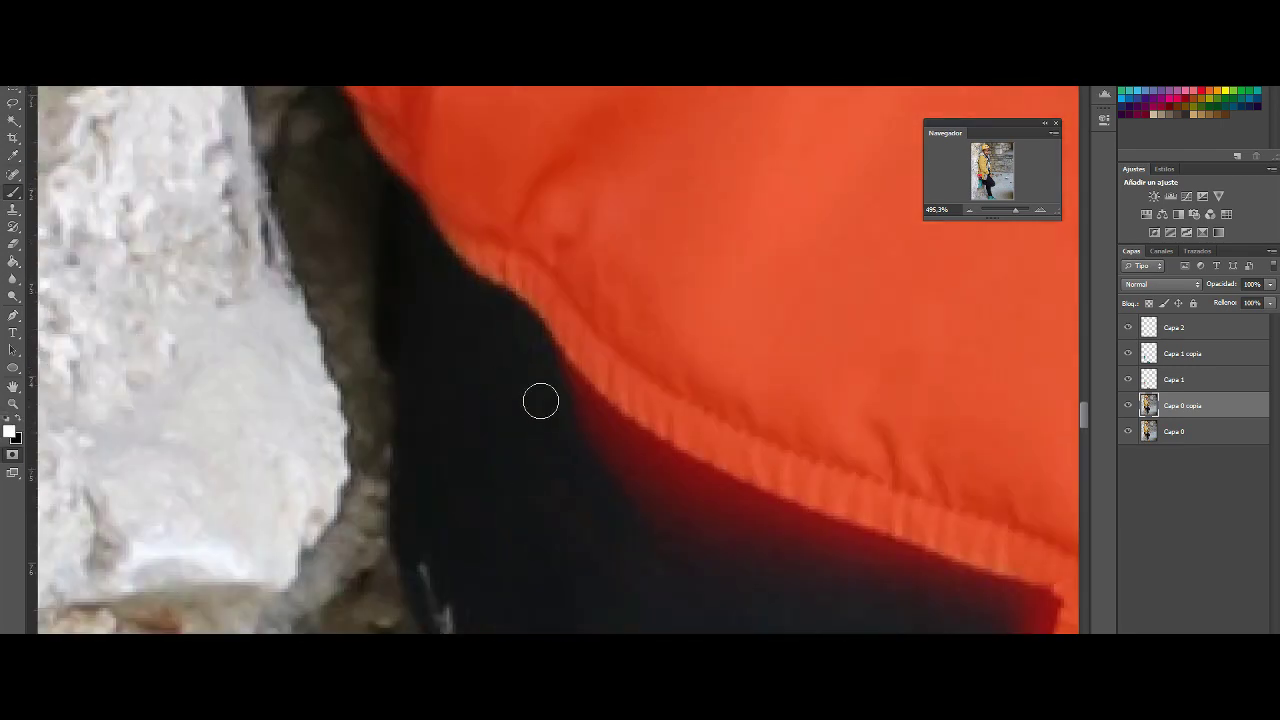
{"action": "scroll", "coordinate": [491, 514], "scroll_direction": "right", "scroll_amount": 5}
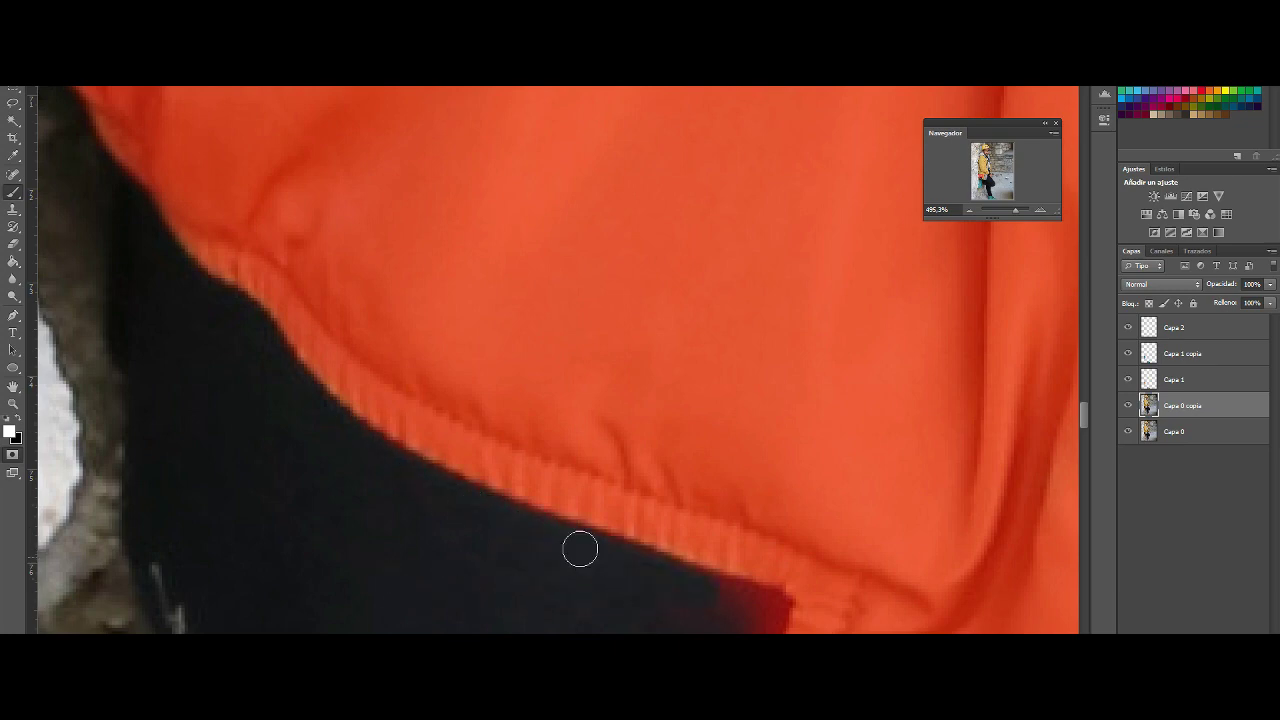
{"action": "scroll", "coordinate": [754, 400], "scroll_direction": "down", "scroll_amount": 4}
{"action": "scroll", "coordinate": [763, 300], "scroll_direction": "down", "scroll_amount": 3}
{"action": "scroll", "coordinate": [628, 565], "scroll_direction": "down", "scroll_amount": 3}
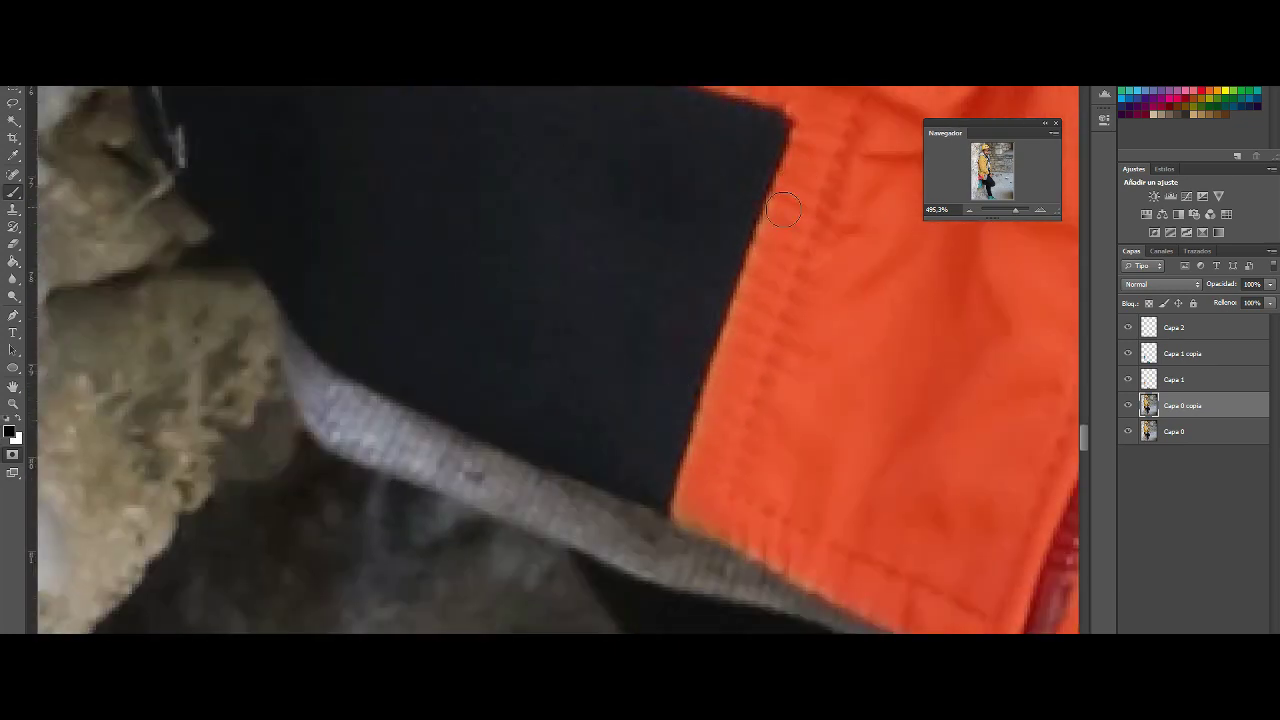
{"action": "scroll", "coordinate": [700, 512], "scroll_direction": "right", "scroll_amount": 1}
{"action": "scroll", "coordinate": [583, 537], "scroll_direction": "down", "scroll_amount": 3}
- Zoom out to the whole torso, then turn the jacket mask into a selection and copy it to a new layer
{"action": "mouse_move", "coordinate": [1012, 211]}
{"action": "left_mouse_down"}
{"action": "mouse_move", "coordinate": [1000, 214]}
{"action": "mouse_move", "coordinate": [1012, 211]}
{"action": "left_mouse_up"}
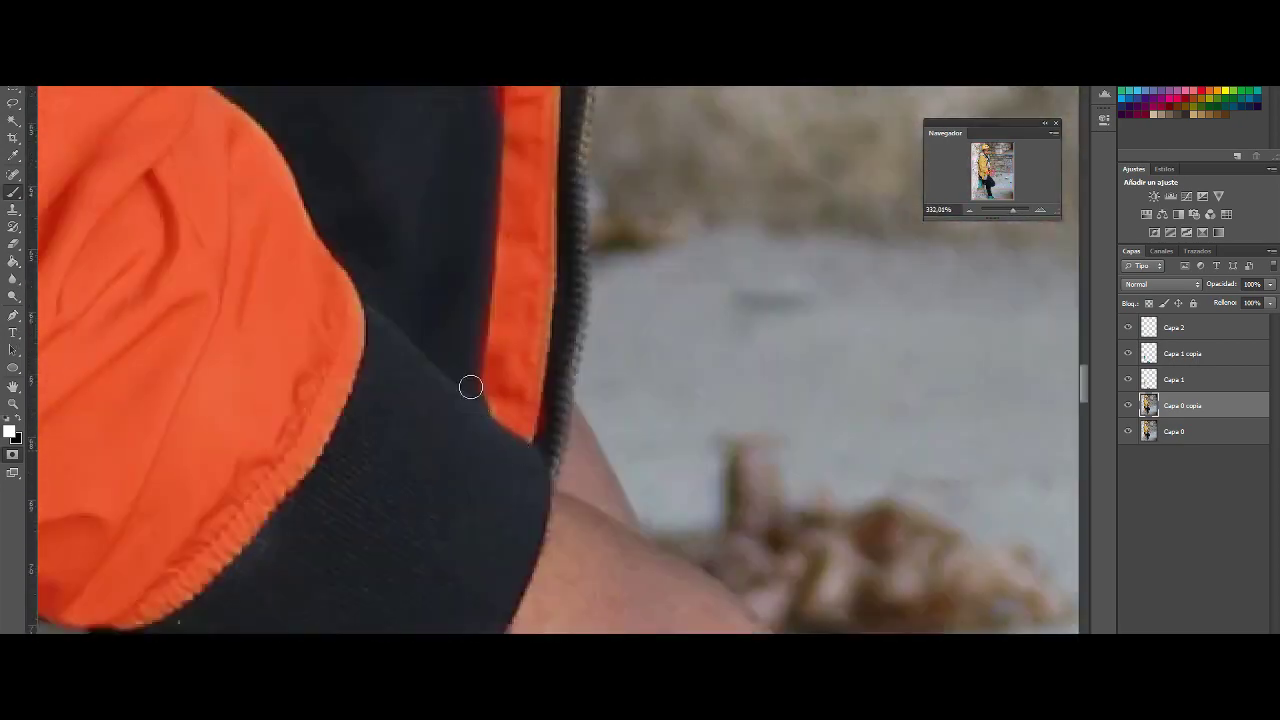
{"action": "scroll", "coordinate": [406, 303], "scroll_direction": "up", "scroll_amount": 4}
{"action": "key", "text": "x"}
{"action": "scroll", "coordinate": [474, 341], "scroll_direction": "up", "scroll_amount": 4}
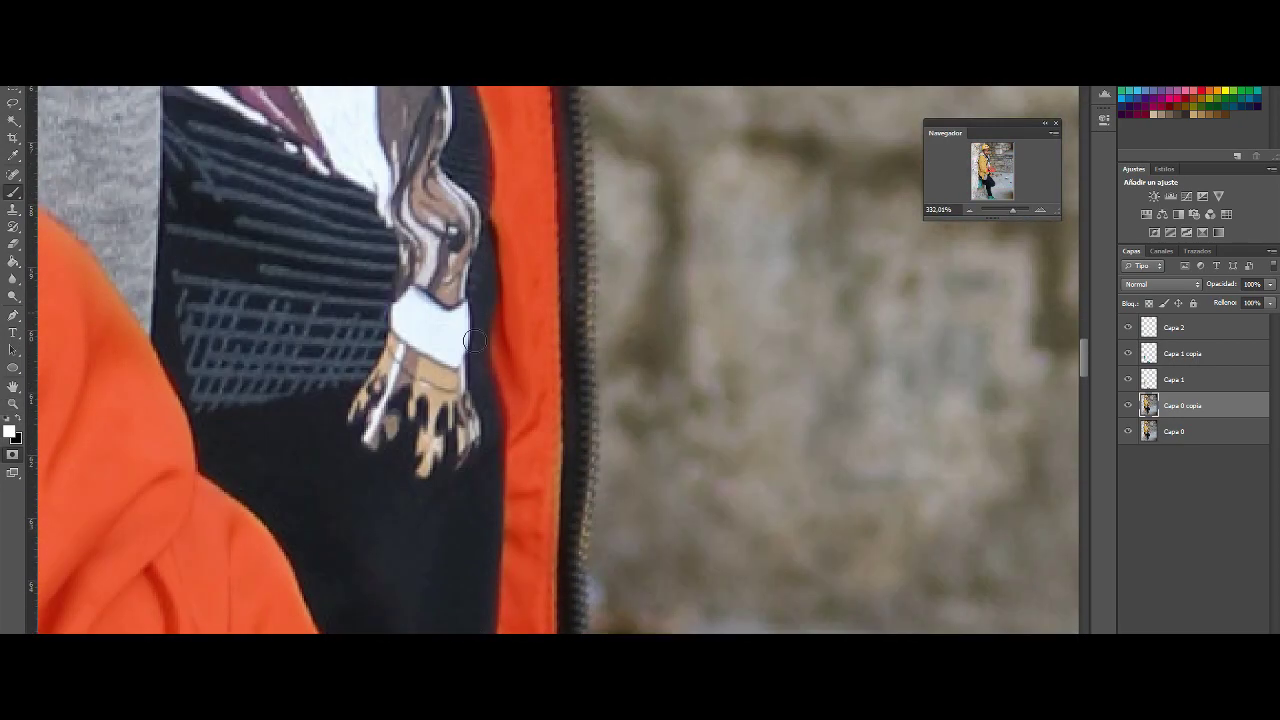
{"action": "scroll", "coordinate": [479, 421], "scroll_direction": "up", "scroll_amount": 4}
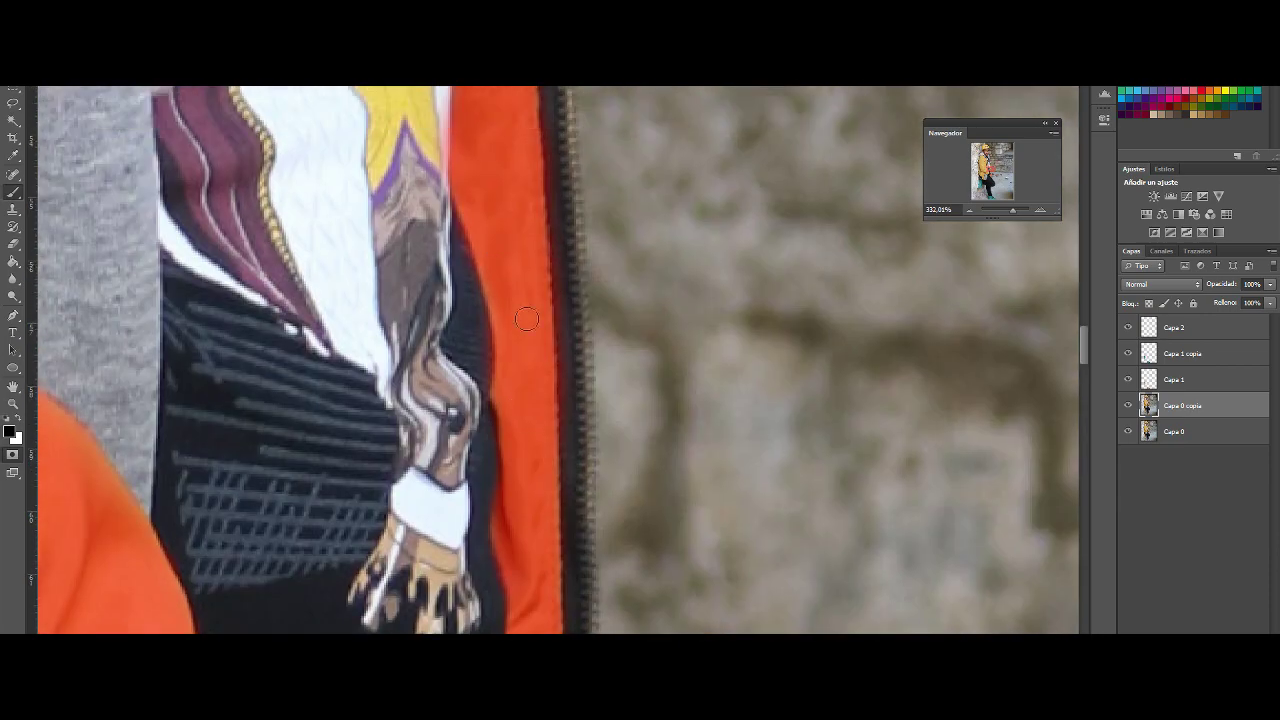
{"action": "scroll", "coordinate": [474, 375], "scroll_direction": "up", "scroll_amount": 4}
{"action": "scroll", "coordinate": [434, 240], "scroll_direction": "up", "scroll_amount": 4}
{"action": "scroll", "coordinate": [408, 260], "scroll_direction": "up", "scroll_amount": 4}
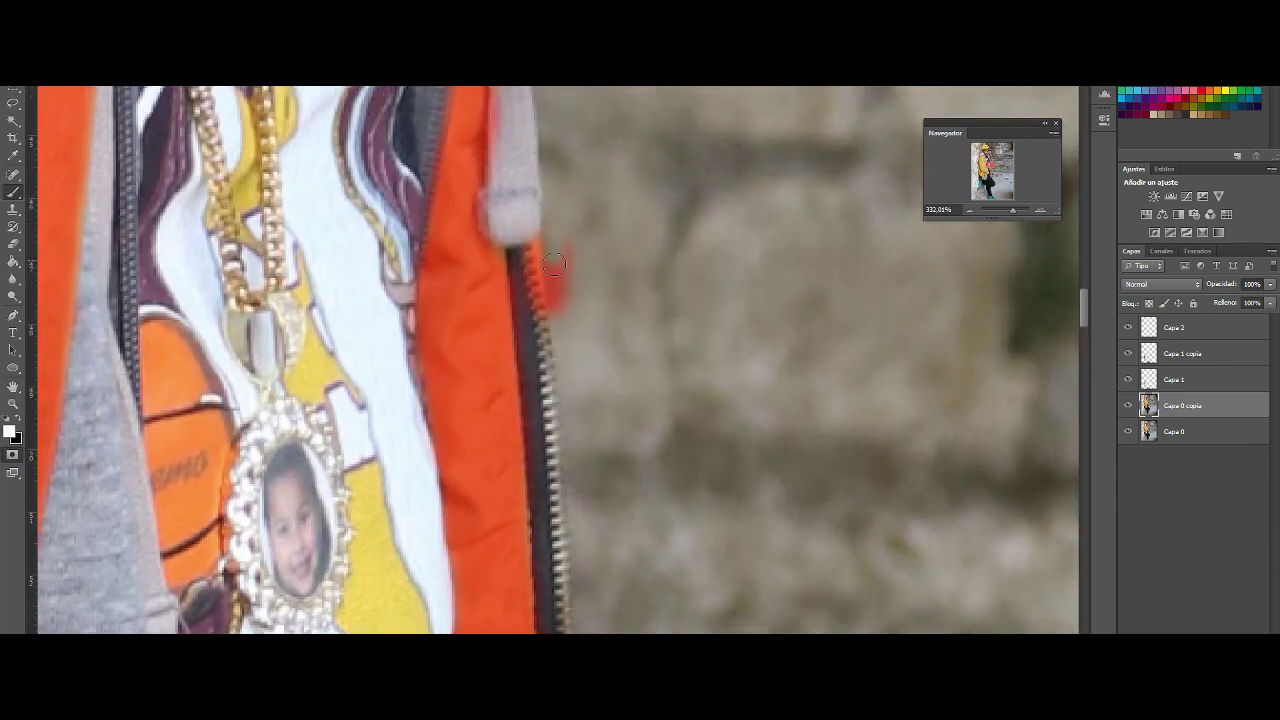
{"action": "scroll", "coordinate": [504, 238], "scroll_direction": "up", "scroll_amount": 3}
{"action": "key", "text": "ctrl+0"}
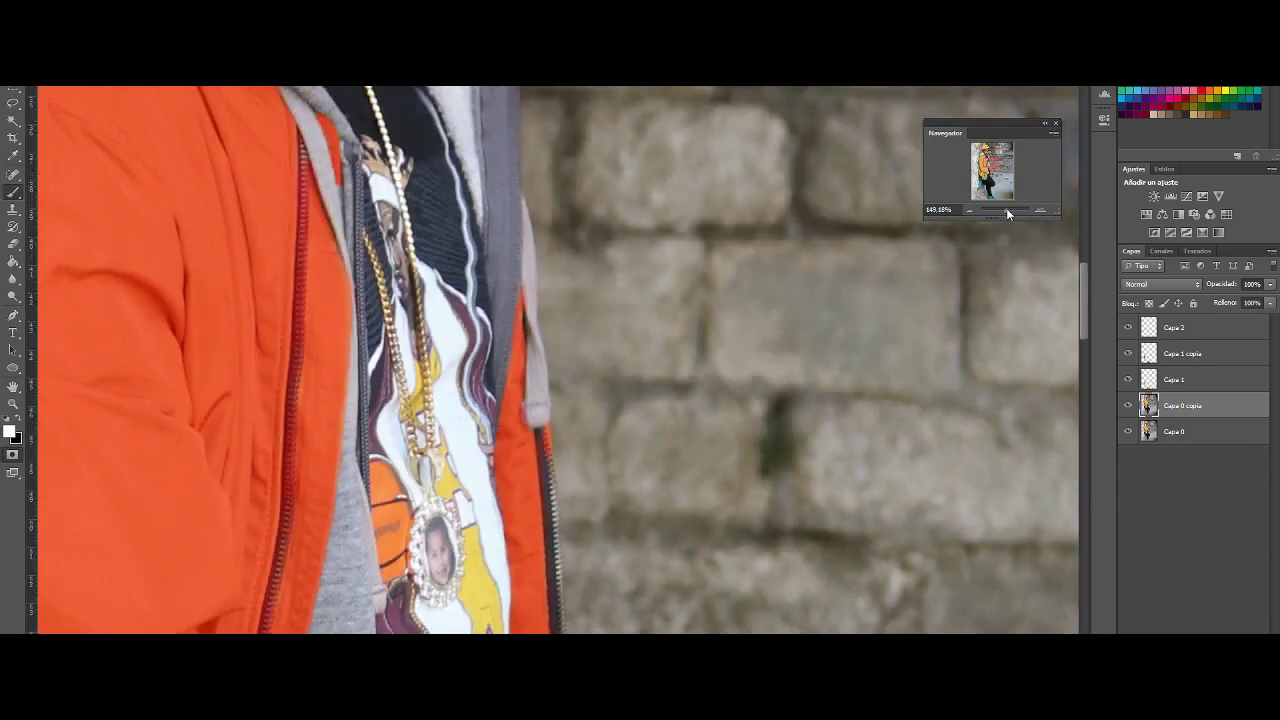
{"action": "key", "text": "ctrl+shift+alt+e"}
- Duplicate the jacket layer and colorize it teal (Hue 184) with raised Lightness
{"action": "key", "text": "ctrl+j"}
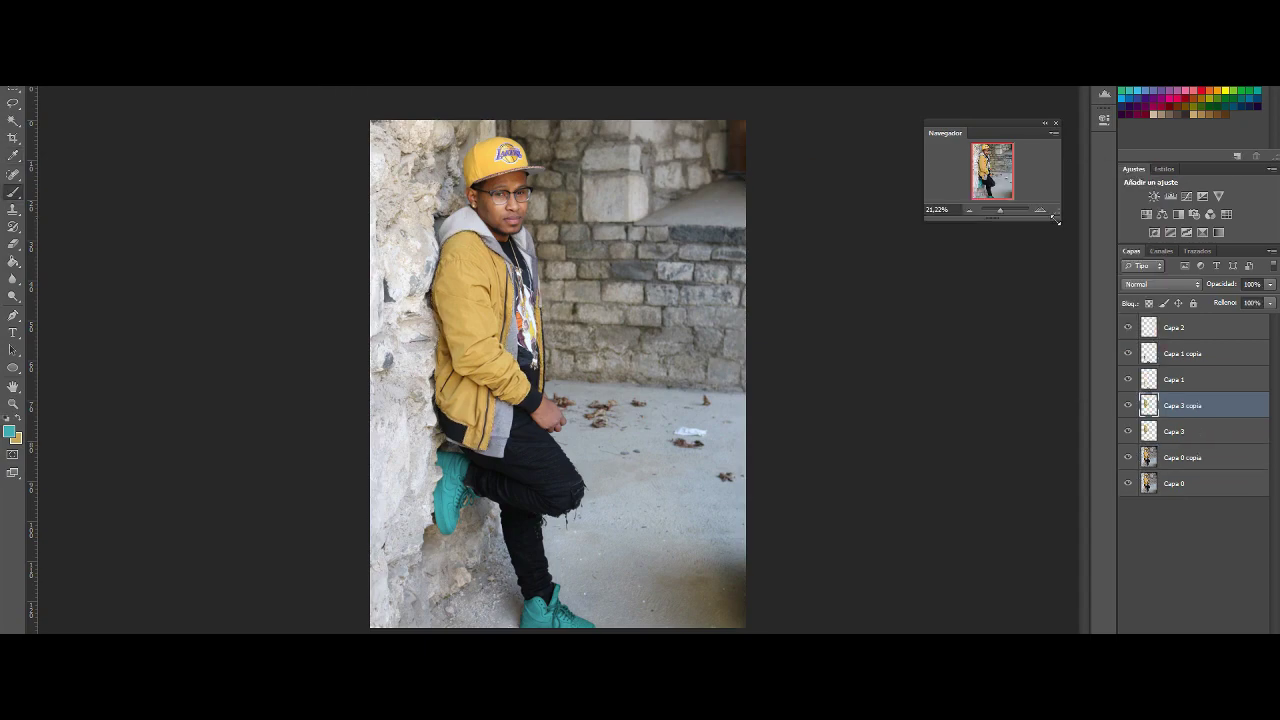
{"action": "key", "text": "ctrl+plus"}
{"action": "key", "text": "ctrl+plus"}
{"action": "key", "text": "ctrl+u"}
{"action": "mouse_move", "coordinate": [946, 323]}
{"action": "left_mouse_down"}
{"action": "mouse_move", "coordinate": [920, 323]}
{"action": "mouse_move", "coordinate": [951, 330]}
{"action": "mouse_move", "coordinate": [938, 313]}
{"action": "left_mouse_up"}
{"action": "key", "text": "Return"}
{"action": "key", "text": "ctrl+0"}
{"action": "key", "text": "ctrl+plus"}
{"action": "key", "text": "ctrl+u"}
{"action": "left_click", "coordinate": [1083, 338]}
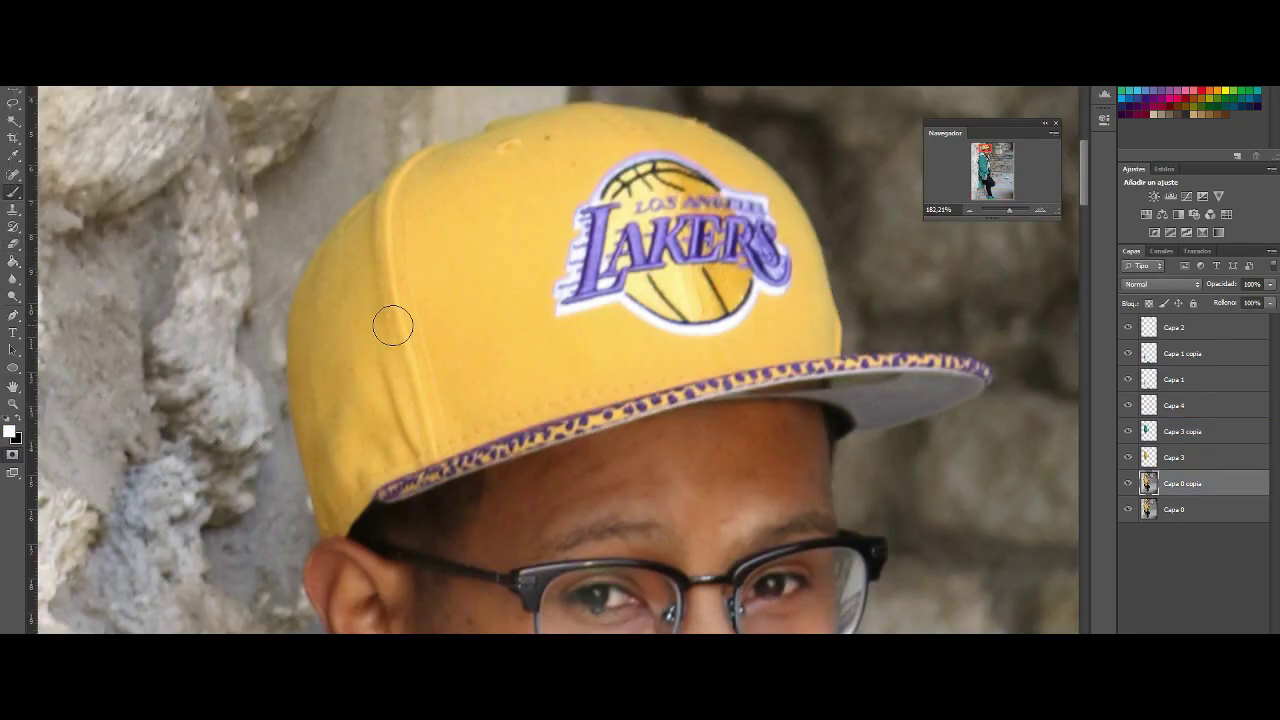
- Paint a Quick Mask over the cap, working around the Lakers logo
{"action": "mouse_move", "coordinate": [665, 355]}
{"action": "left_mouse_down"}
{"action": "mouse_move", "coordinate": [481, 267]}
{"action": "mouse_move", "coordinate": [400, 195]}
{"action": "mouse_move", "coordinate": [457, 289]}
{"action": "mouse_move", "coordinate": [534, 214]}
{"action": "mouse_move", "coordinate": [675, 285]}
{"action": "mouse_move", "coordinate": [500, 343]}
{"action": "mouse_move", "coordinate": [790, 260]}
{"action": "mouse_move", "coordinate": [311, 408]}
{"action": "left_mouse_up"}
{"action": "scroll", "coordinate": [790, 260], "scroll_direction": "up", "scroll_amount": 3}
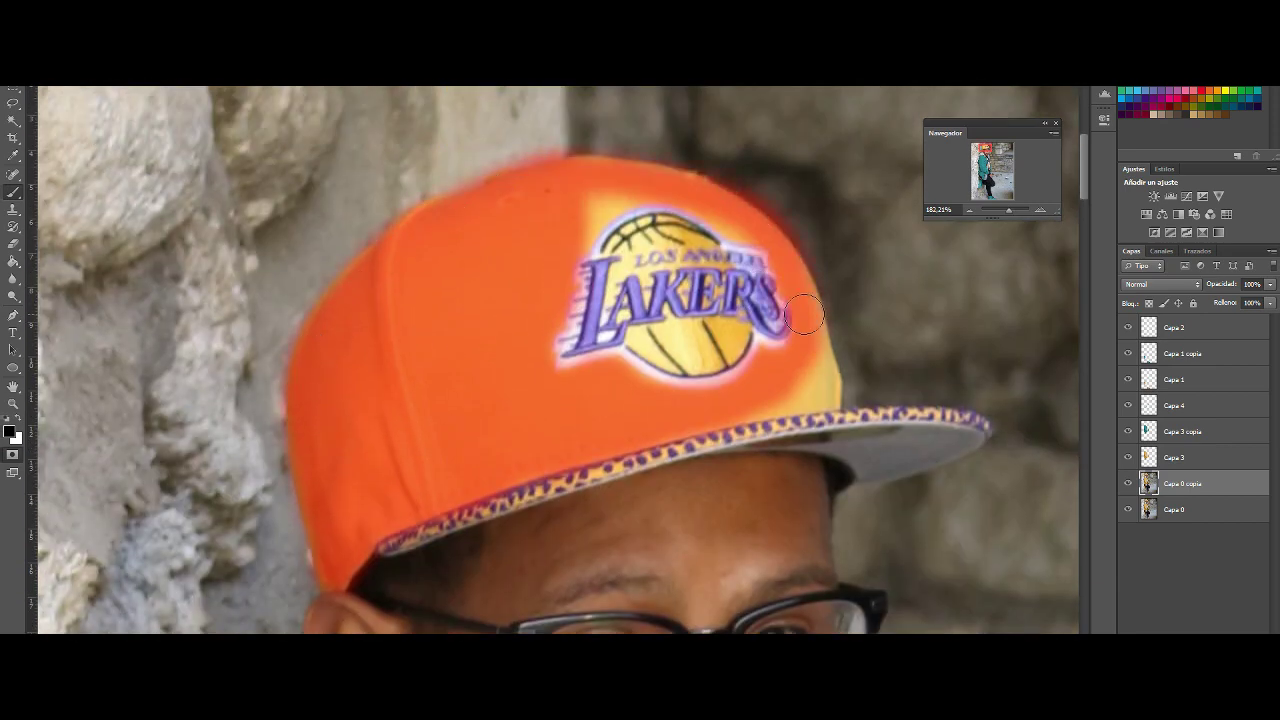
{"action": "left_click_drag", "start_coordinate": [805, 315], "coordinate": [760, 420]}
{"action": "left_click_drag", "start_coordinate": [580, 180], "coordinate": [700, 240]}
{"action": "left_click_drag", "start_coordinate": [1008, 210], "coordinate": [1012, 211]}
{"action": "left_click", "coordinate": [22, 426]}
- Clean mask overspill around the cap's edges and logo by switching between black and white
{"action": "key", "text": "x"}
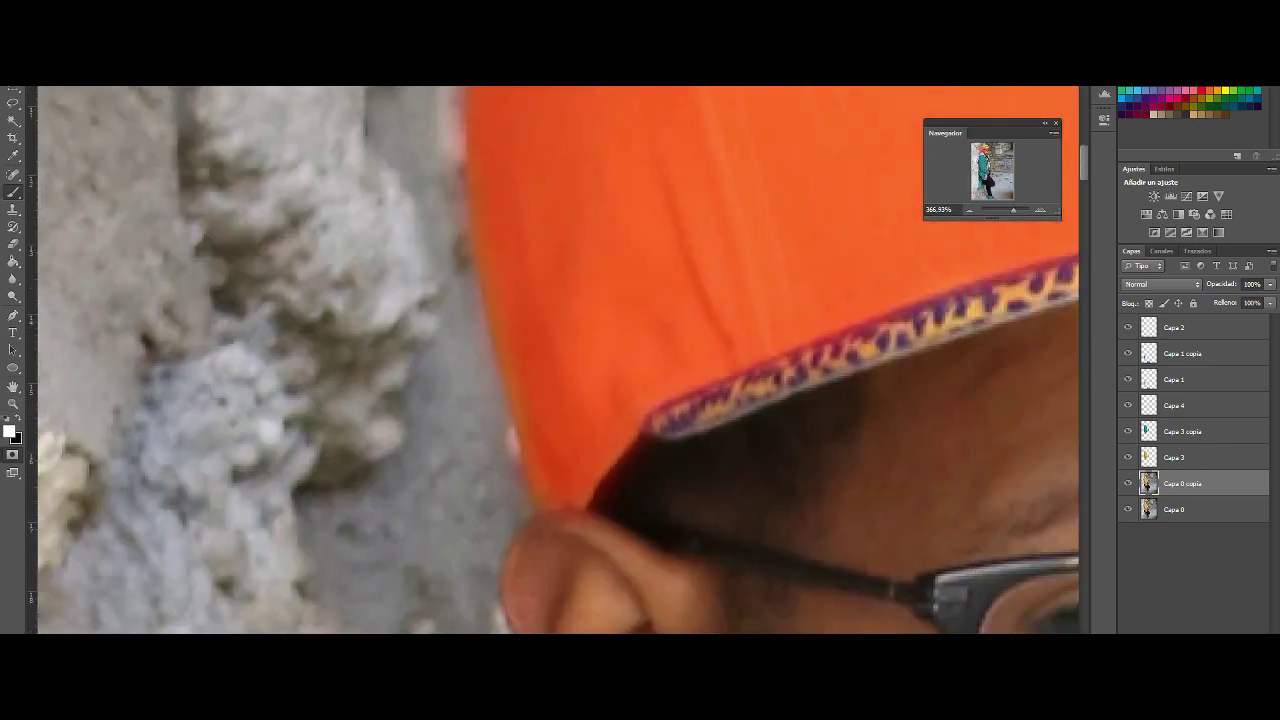
{"action": "scroll", "coordinate": [520, 140], "scroll_direction": "up", "scroll_amount": 2}
{"action": "scroll", "coordinate": [720, 354], "scroll_direction": "down", "scroll_amount": 1}
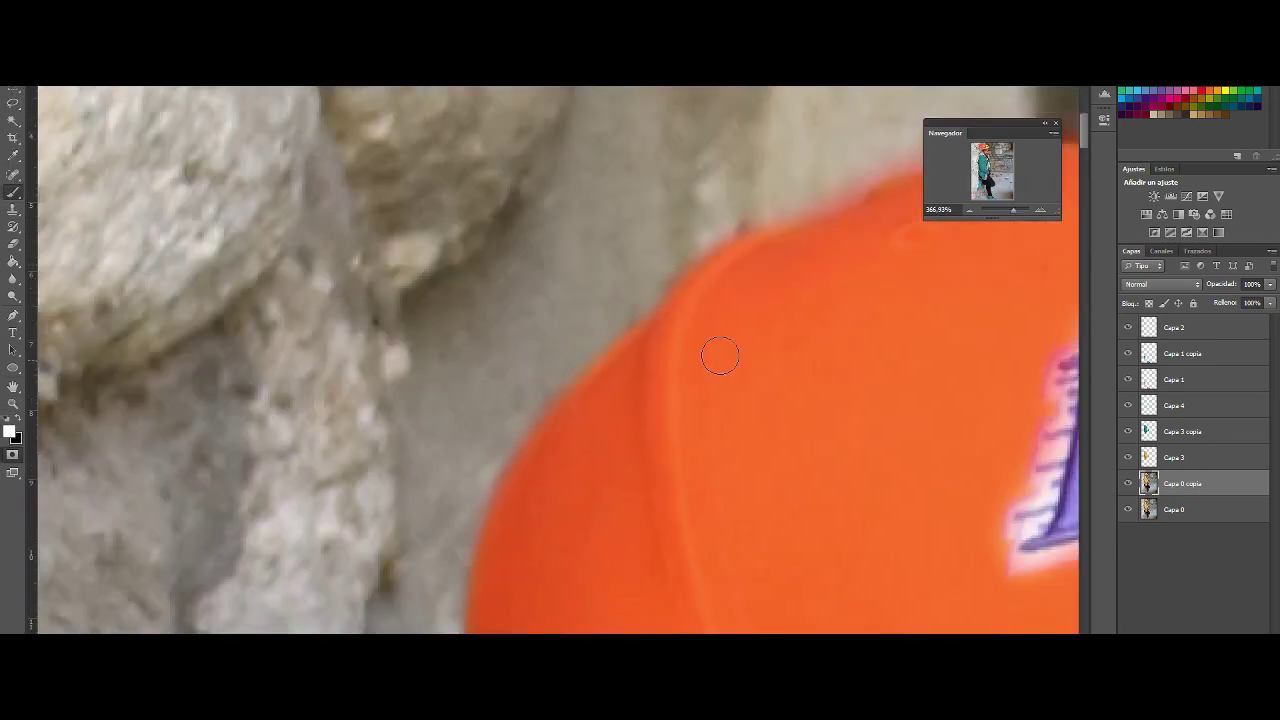
{"action": "scroll", "coordinate": [720, 354], "scroll_direction": "down", "scroll_amount": 1}
{"action": "scroll", "coordinate": [783, 197], "scroll_direction": "up", "scroll_amount": 2}
{"action": "scroll", "coordinate": [783, 197], "scroll_direction": "right", "scroll_amount": 2}
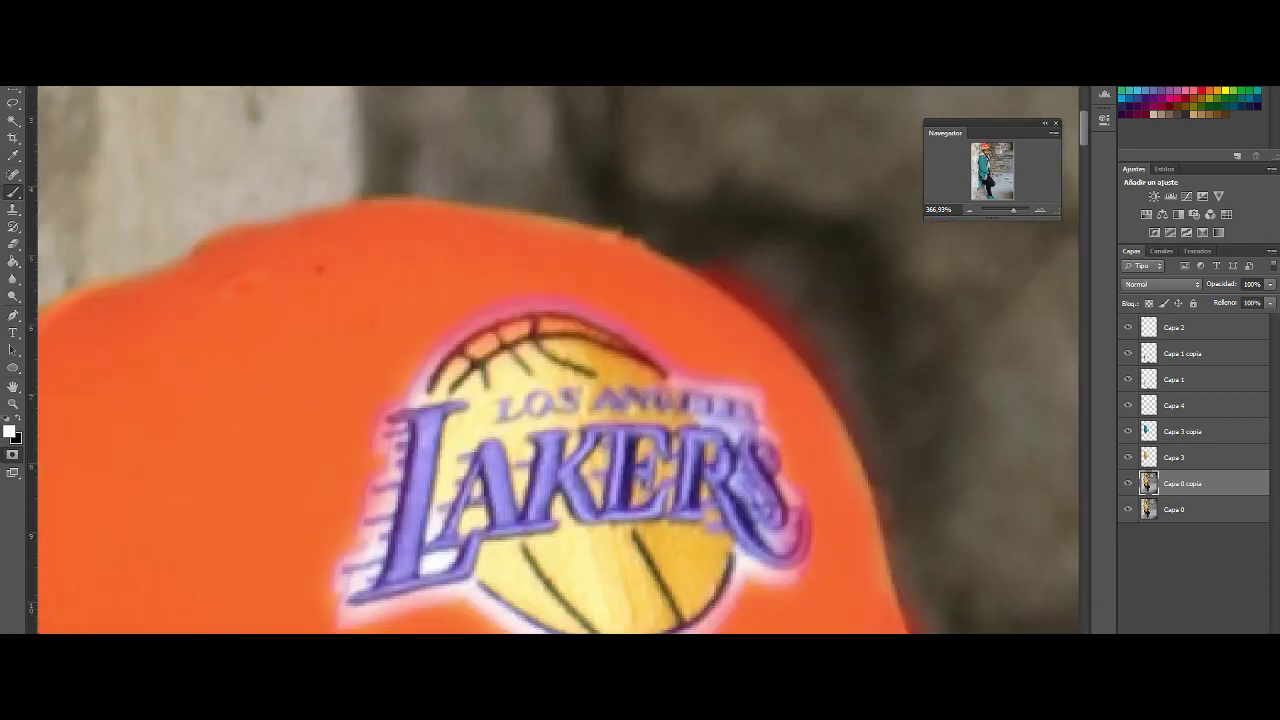
{"action": "scroll", "coordinate": [657, 477], "scroll_direction": "right", "scroll_amount": 3}
{"action": "scroll", "coordinate": [657, 477], "scroll_direction": "down", "scroll_amount": 2}
{"action": "scroll", "coordinate": [632, 545], "scroll_direction": "left", "scroll_amount": 3}
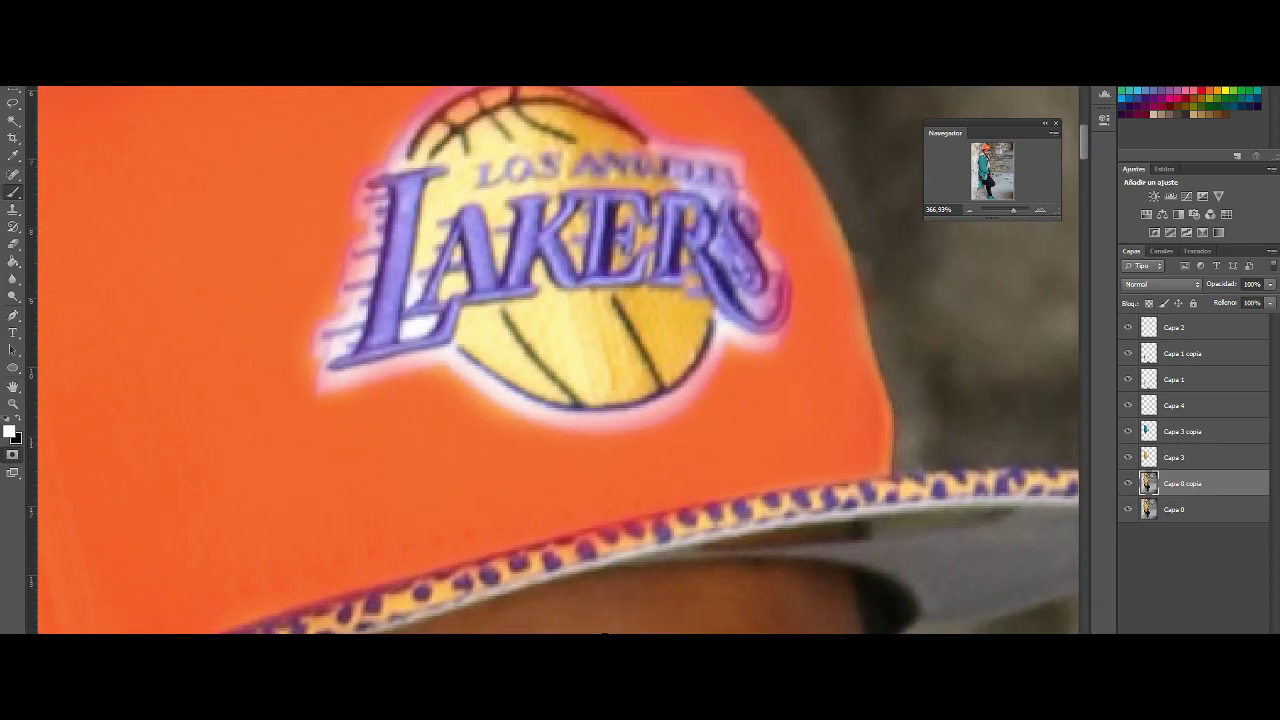
{"action": "scroll", "coordinate": [620, 494], "scroll_direction": "left", "scroll_amount": 3}
{"action": "scroll", "coordinate": [413, 511], "scroll_direction": "down", "scroll_amount": 2}
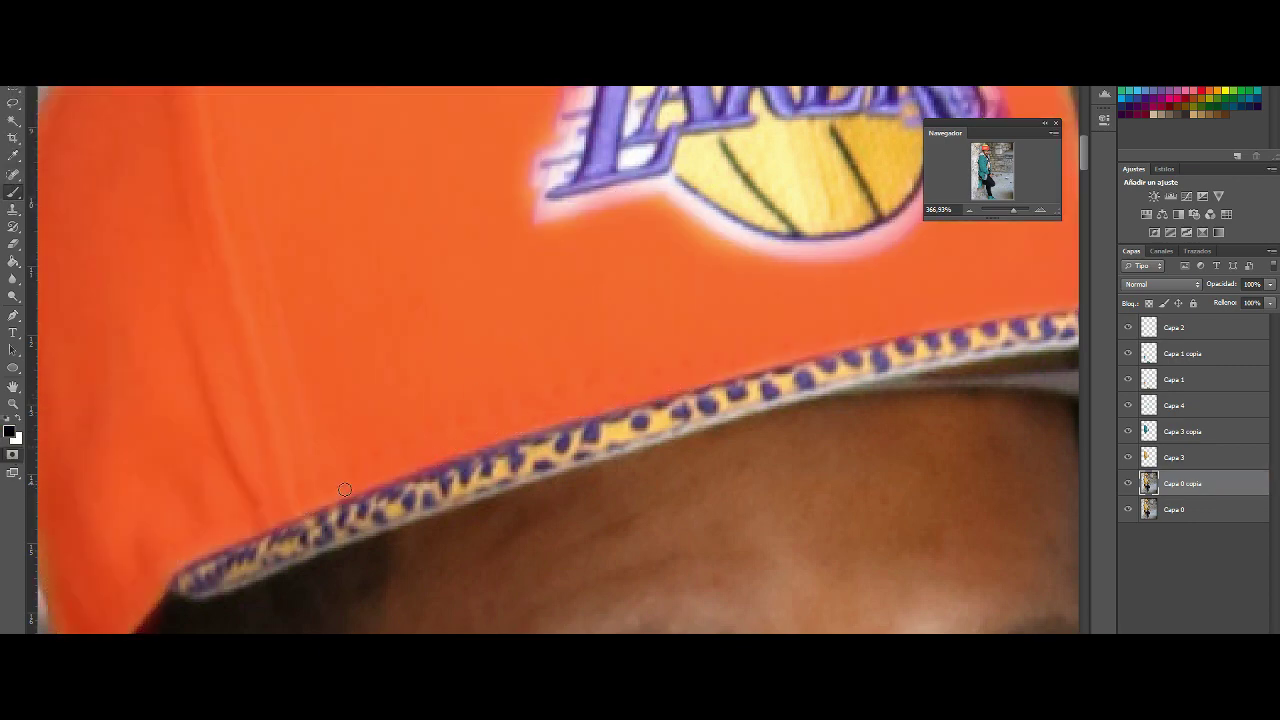
{"action": "scroll", "coordinate": [221, 537], "scroll_direction": "left", "scroll_amount": 5}
{"action": "scroll", "coordinate": [221, 537], "scroll_direction": "down", "scroll_amount": 2}
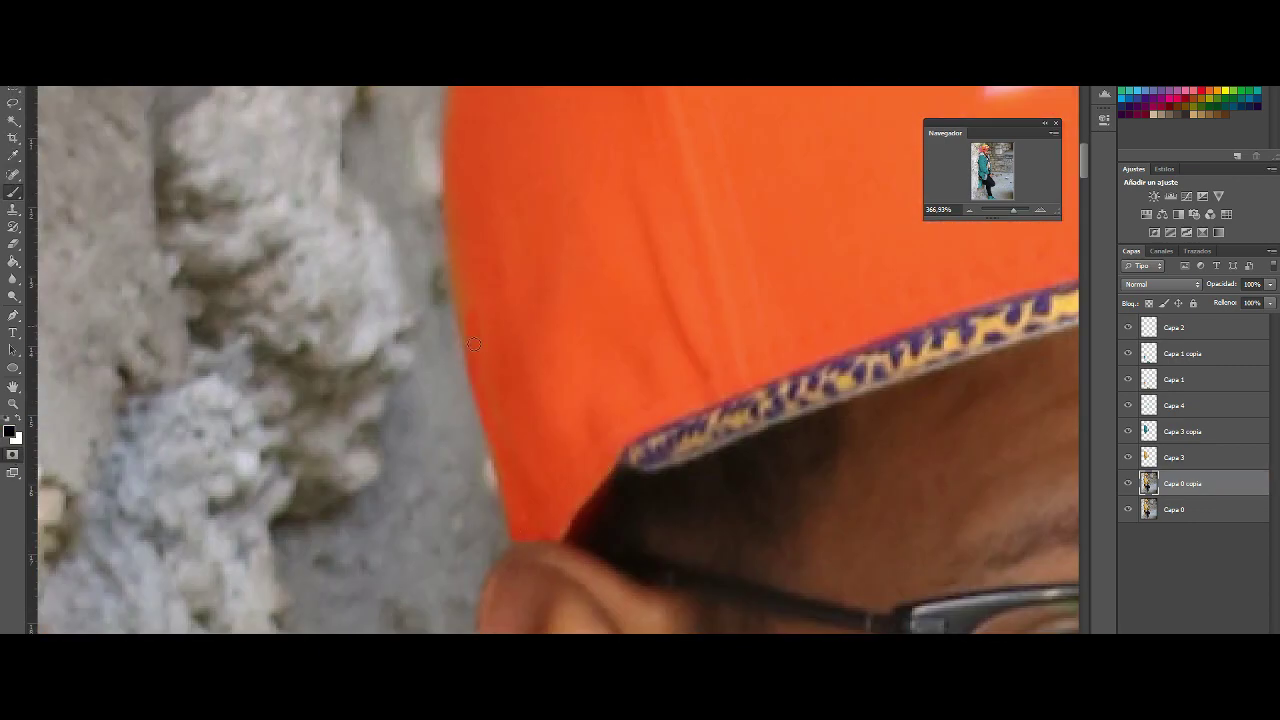
{"action": "scroll", "coordinate": [466, 328], "scroll_direction": "right", "scroll_amount": 5}
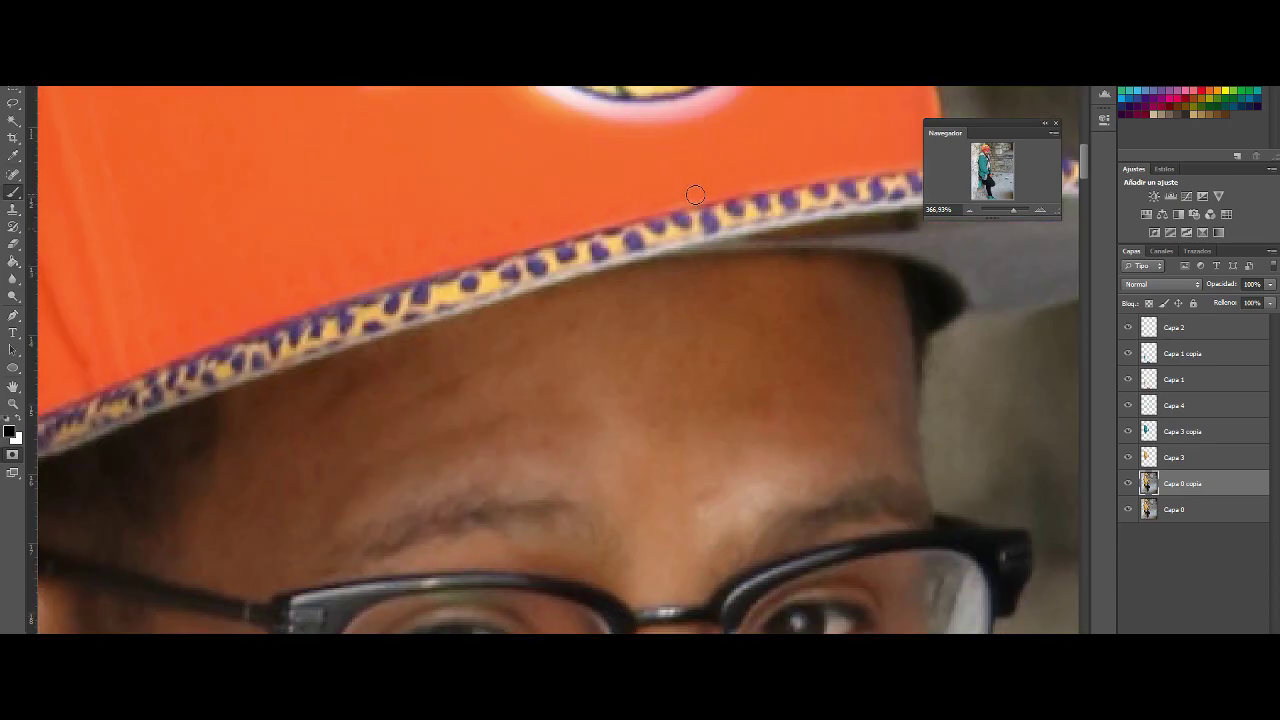
{"action": "scroll", "coordinate": [695, 194], "scroll_direction": "up", "scroll_amount": 4}
{"action": "scroll", "coordinate": [669, 307], "scroll_direction": "up", "scroll_amount": 1}
{"action": "scroll", "coordinate": [695, 403], "scroll_direction": "up", "scroll_amount": 3}
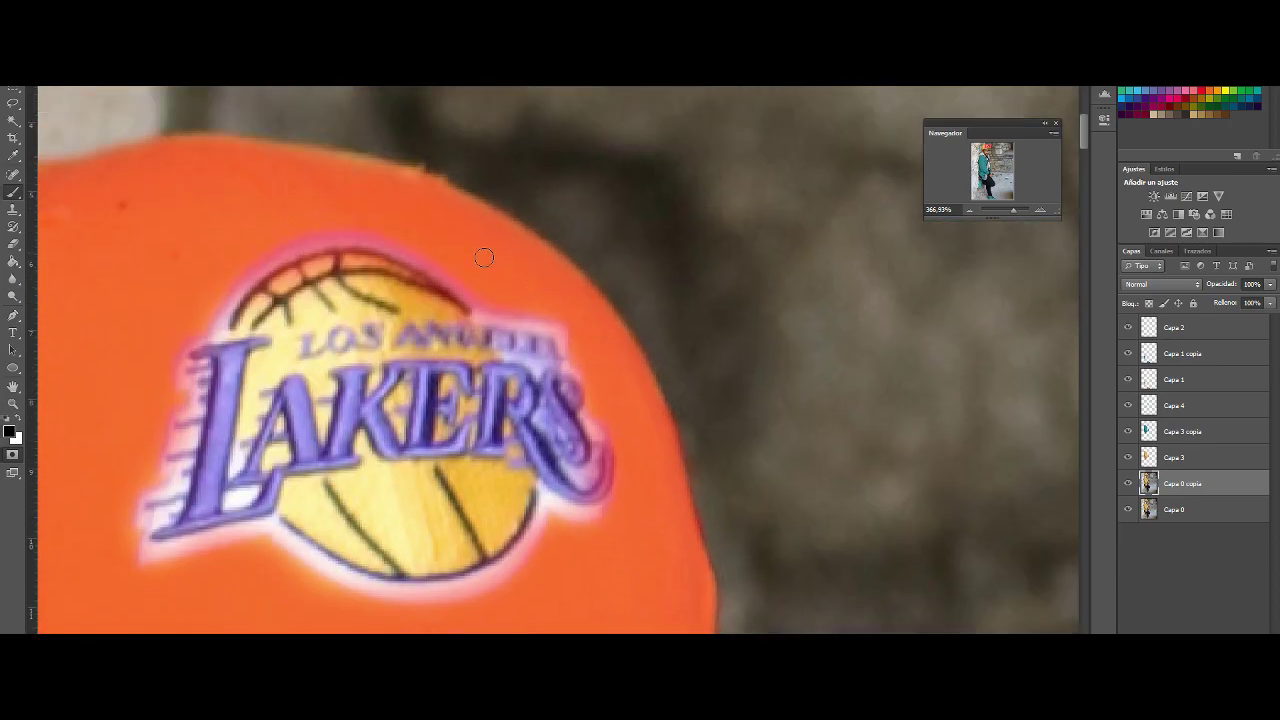
{"action": "scroll", "coordinate": [420, 190], "scroll_direction": "up", "scroll_amount": 2}
{"action": "scroll", "coordinate": [314, 147], "scroll_direction": "left", "scroll_amount": 3}
{"action": "scroll", "coordinate": [337, 247], "scroll_direction": "left", "scroll_amount": 5}
{"action": "scroll", "coordinate": [337, 247], "scroll_direction": "down", "scroll_amount": 1}
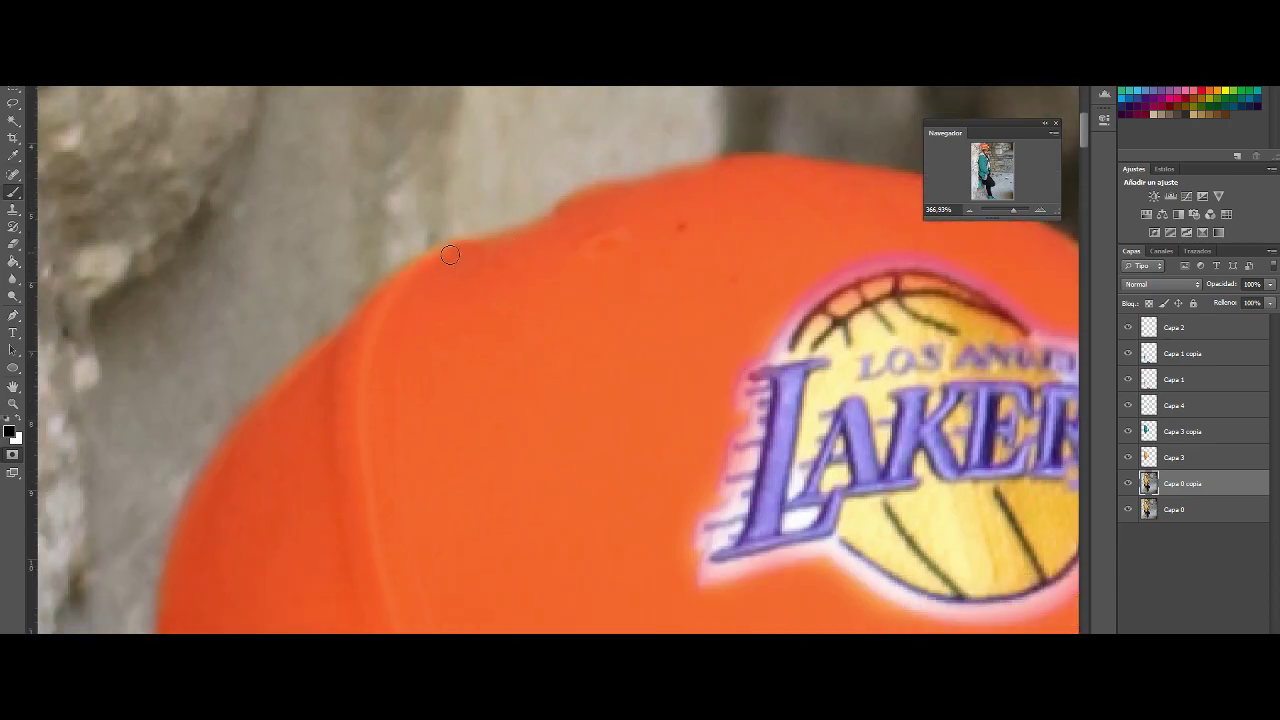
{"action": "scroll", "coordinate": [337, 247], "scroll_direction": "down", "scroll_amount": 2}
{"action": "scroll", "coordinate": [376, 316], "scroll_direction": "down", "scroll_amount": 3}
{"action": "scroll", "coordinate": [376, 316], "scroll_direction": "right", "scroll_amount": 3}
{"action": "scroll", "coordinate": [400, 410], "scroll_direction": "up", "scroll_amount": 3}
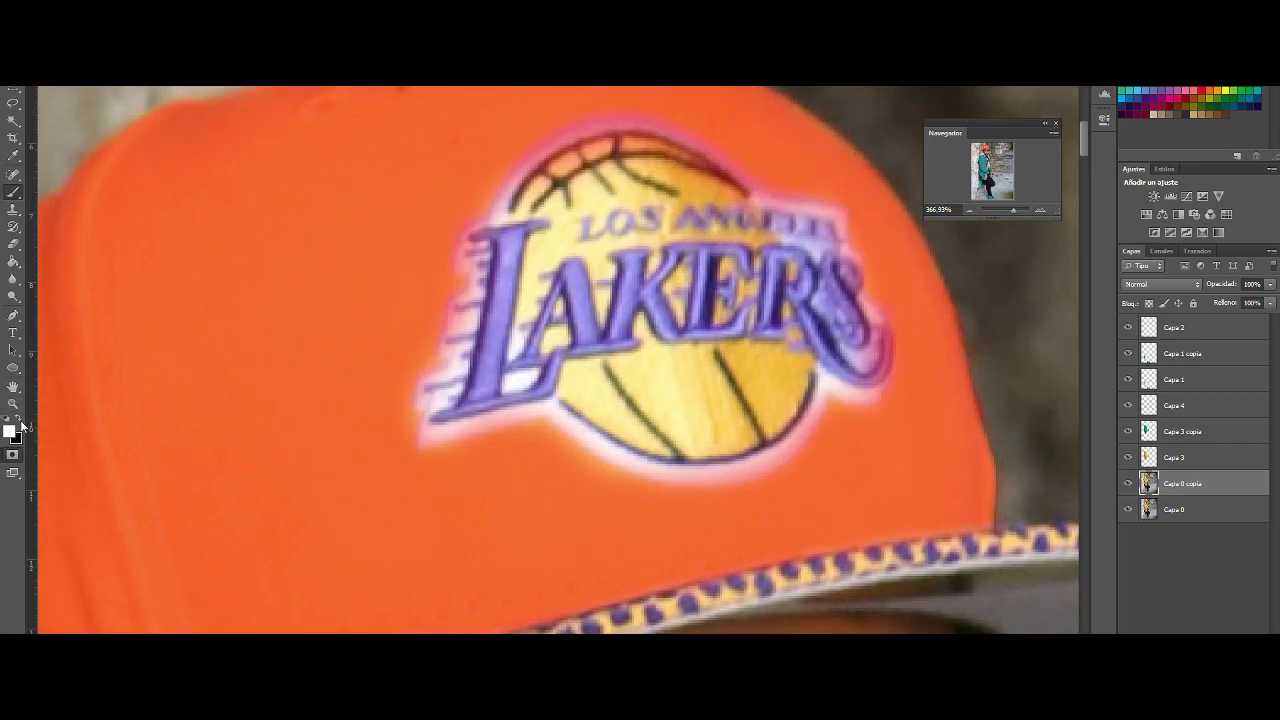
{"action": "scroll", "coordinate": [420, 470], "scroll_direction": "up", "scroll_amount": 2}
{"action": "left_click", "coordinate": [18, 425]}
{"action": "scroll", "coordinate": [697, 534], "scroll_direction": "down", "scroll_amount": 2}
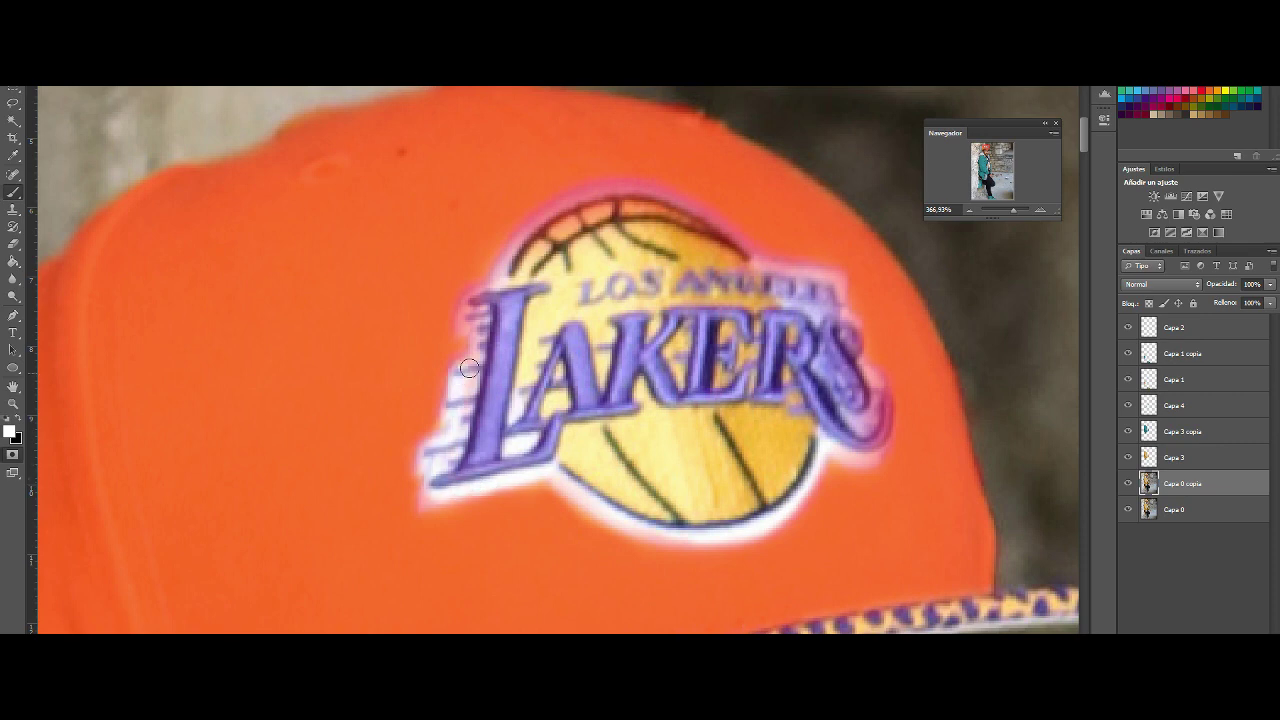
{"action": "scroll", "coordinate": [475, 298], "scroll_direction": "up", "scroll_amount": 1}
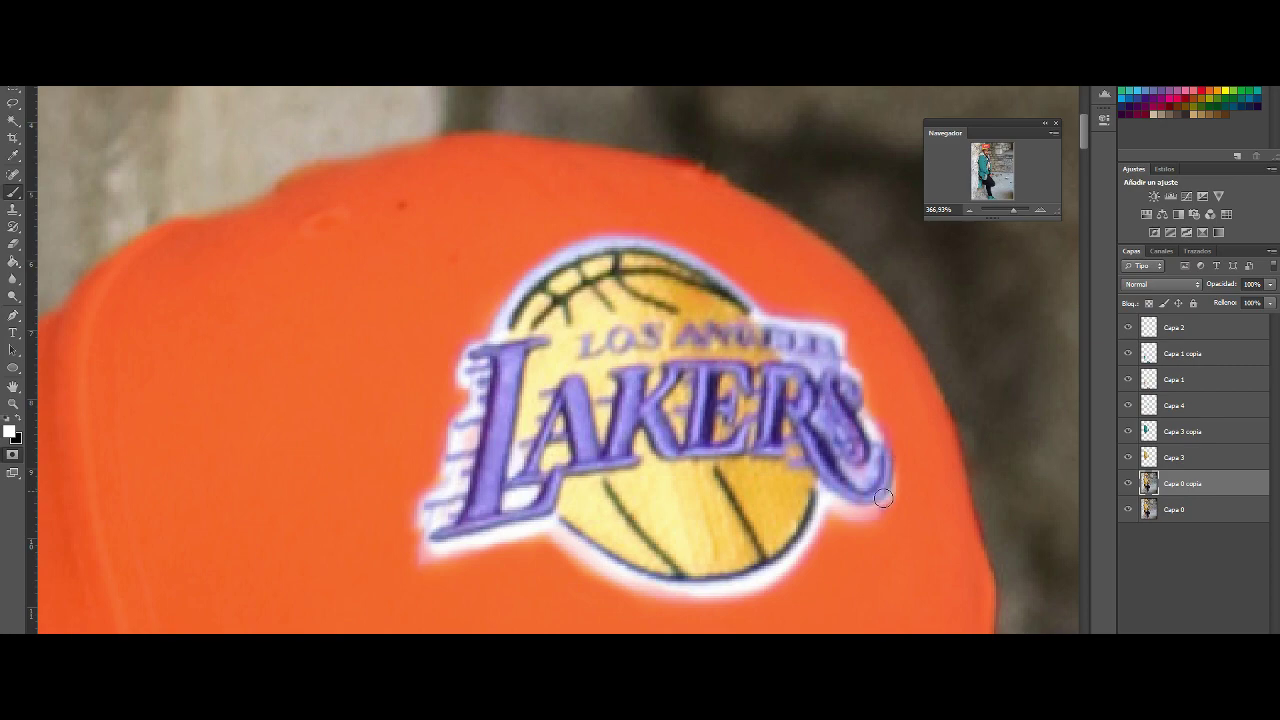
- Check the cap's Quick Mask and convert it into a selection
{"action": "double_click", "coordinate": [12, 454]}
{"action": "key", "text": "Return"}
{"action": "key", "text": "q"}
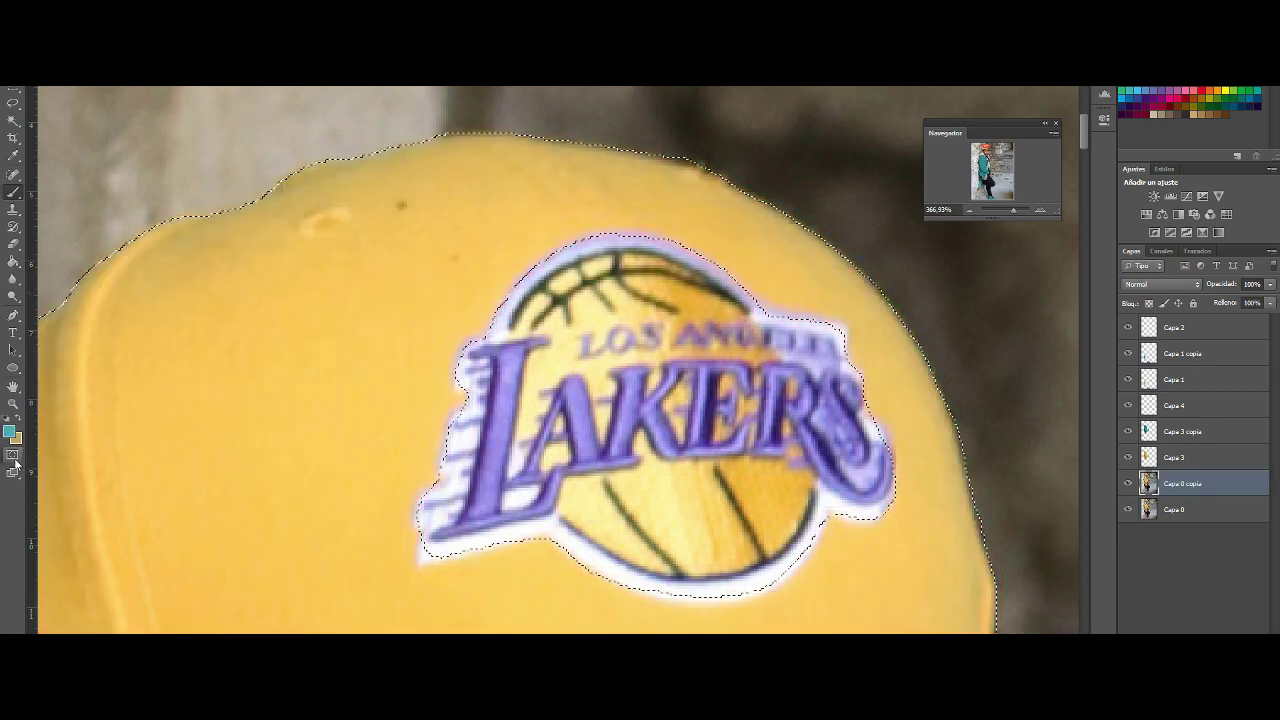
{"action": "key", "text": "q"}
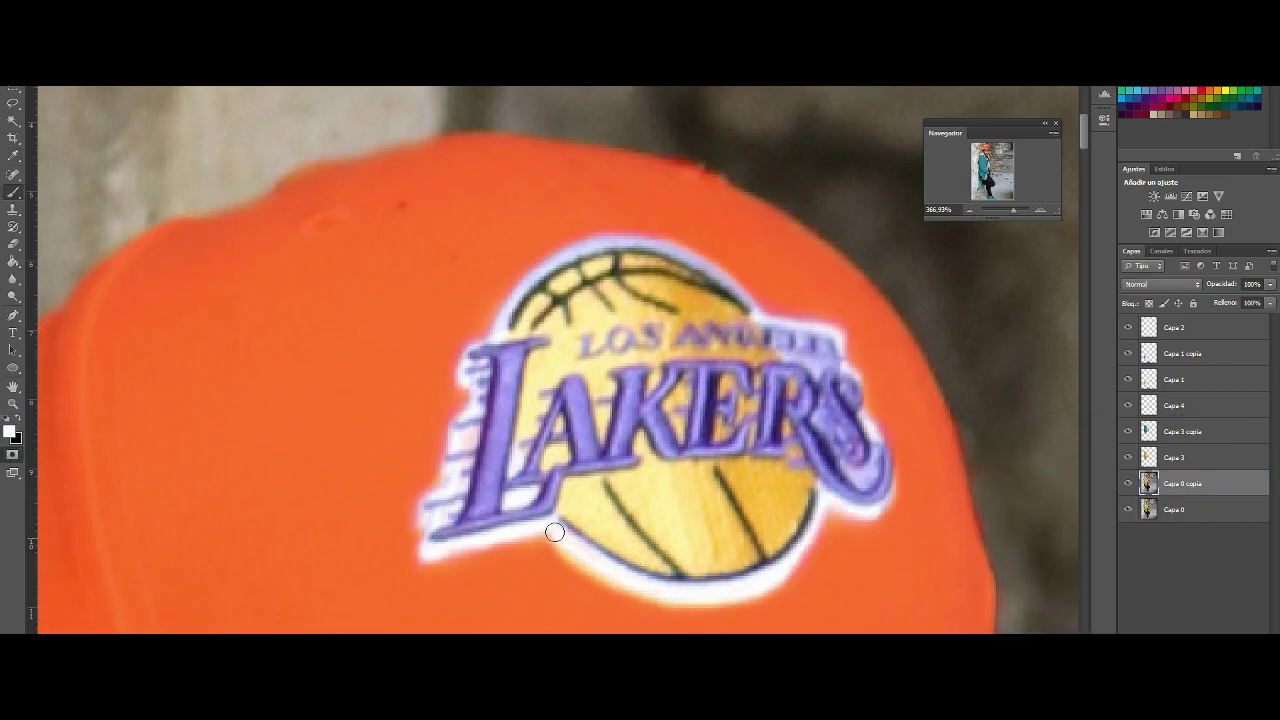
{"action": "left_click", "coordinate": [13, 455]}
{"action": "key", "text": "q"}
{"action": "key", "text": "q"}
{"action": "left_click_drag", "start_coordinate": [1013, 215], "coordinate": [1010, 214]}
{"action": "key", "text": "q"}
- Copy the cap onto two new layers and colorize the copy grey with Hue/Saturation
{"action": "key", "text": "ctrl+j"}
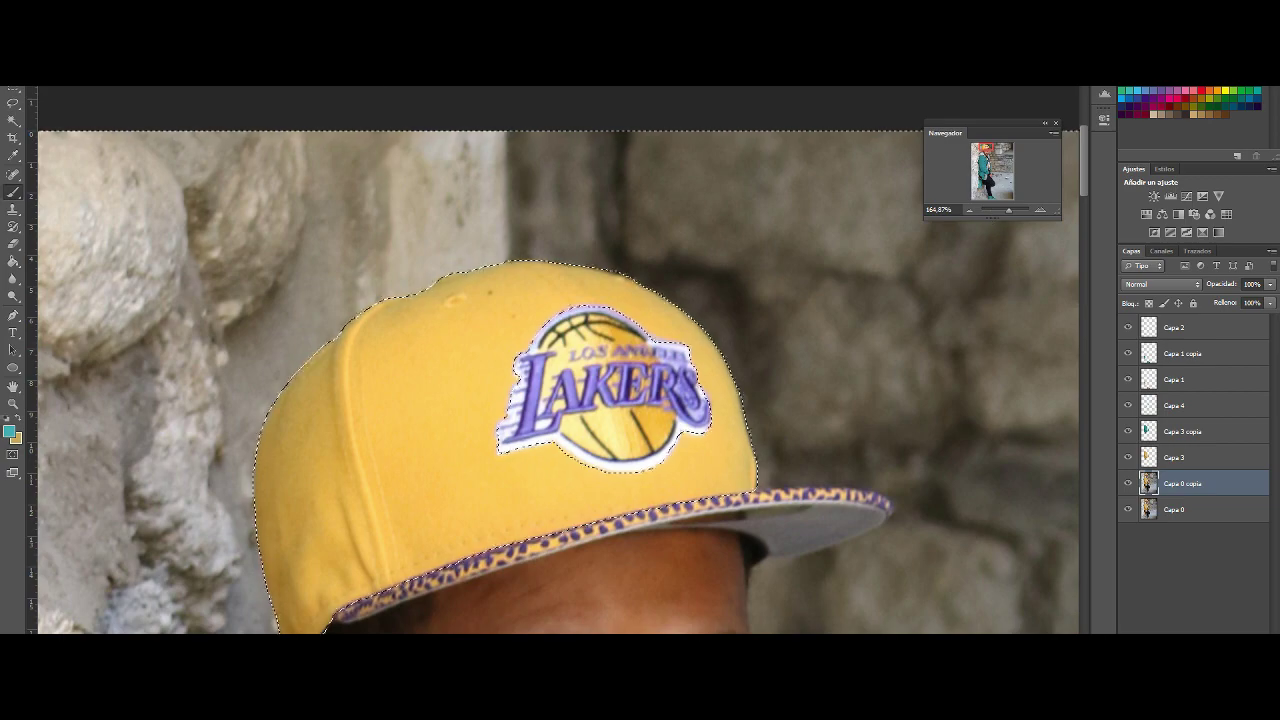
{"action": "key", "text": "ctrl+j"}
{"action": "key", "text": "ctrl+u"}
{"action": "key", "text": "Return"}
{"action": "scroll", "coordinate": [560, 360], "scroll_direction": "down", "scroll_amount": 5}
{"action": "scroll", "coordinate": [560, 360], "scroll_direction": "down", "scroll_amount": 5}
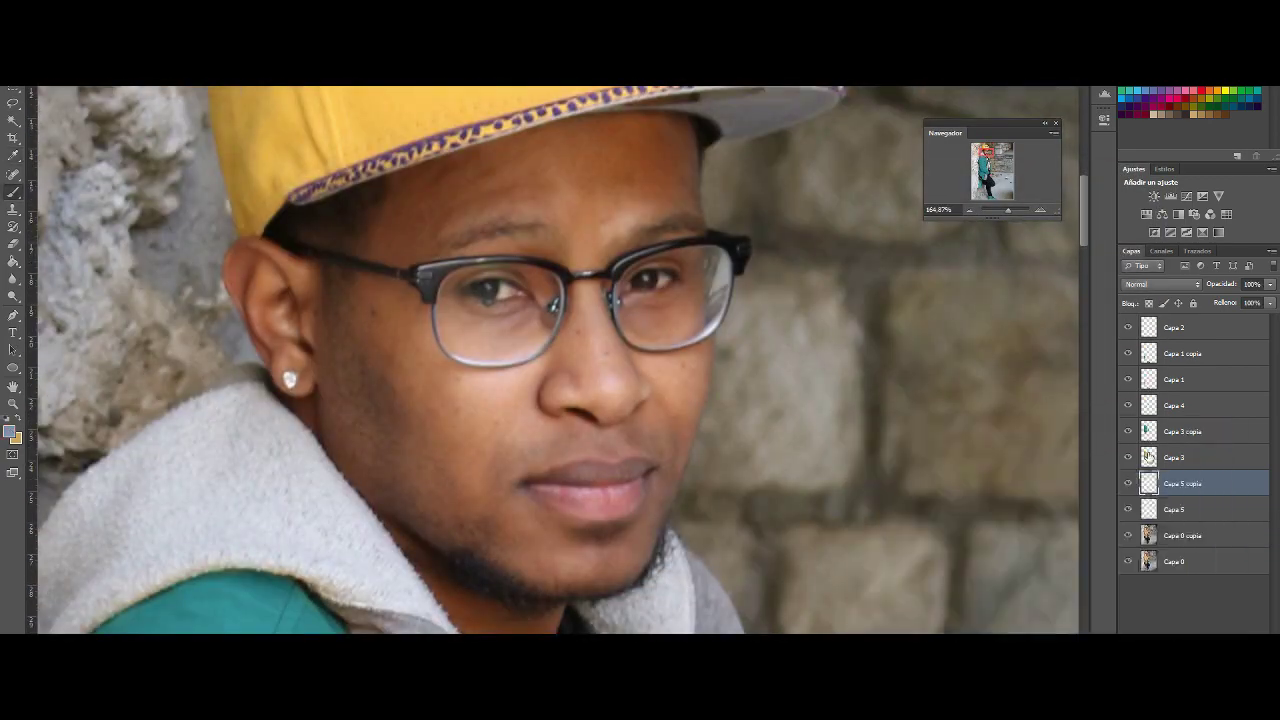
{"action": "key", "text": "ctrl+u"}
{"action": "key", "text": "Return"}
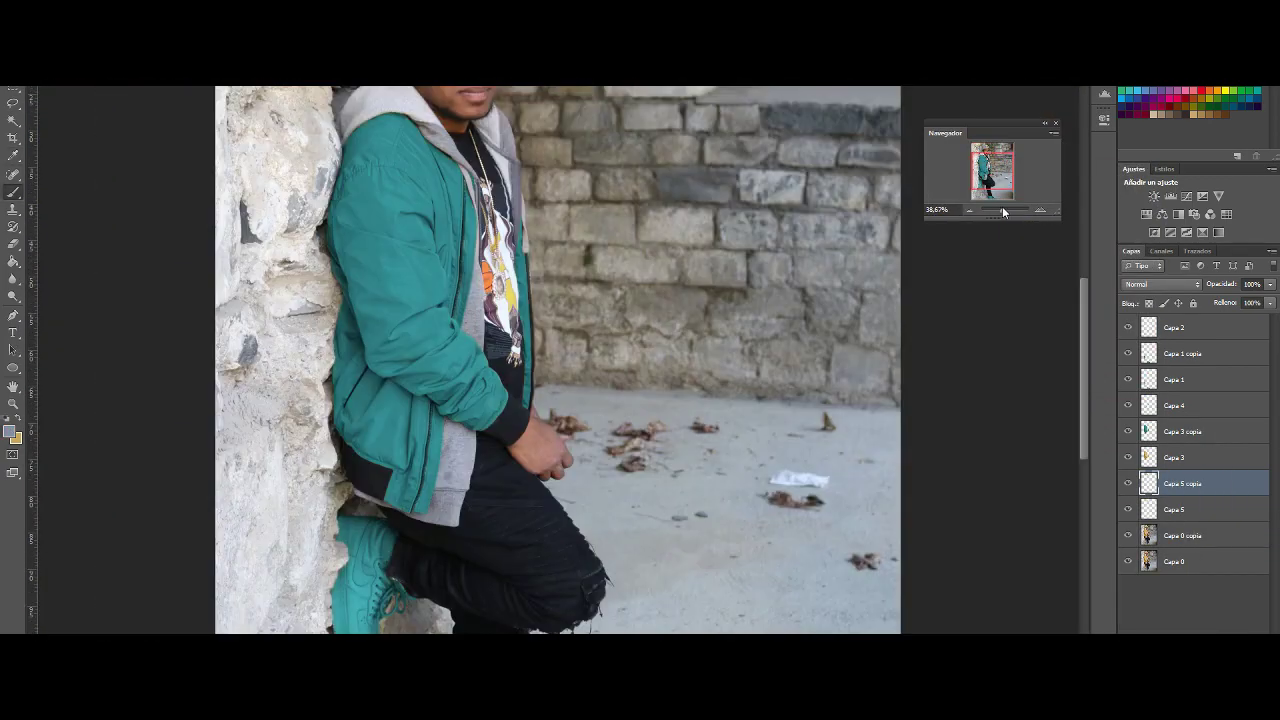
- Set the grey cap layer's blend mode to Color instead of Luminosity
{"action": "mouse_move", "coordinate": [1002, 206]}
{"action": "left_mouse_down"}
{"action": "mouse_move", "coordinate": [990, 206]}
{"action": "mouse_move", "coordinate": [1010, 210]}
{"action": "left_mouse_up"}
{"action": "left_click", "coordinate": [1160, 284]}
{"action": "left_click", "coordinate": [1140, 628]}
{"action": "left_click", "coordinate": [1160, 284]}
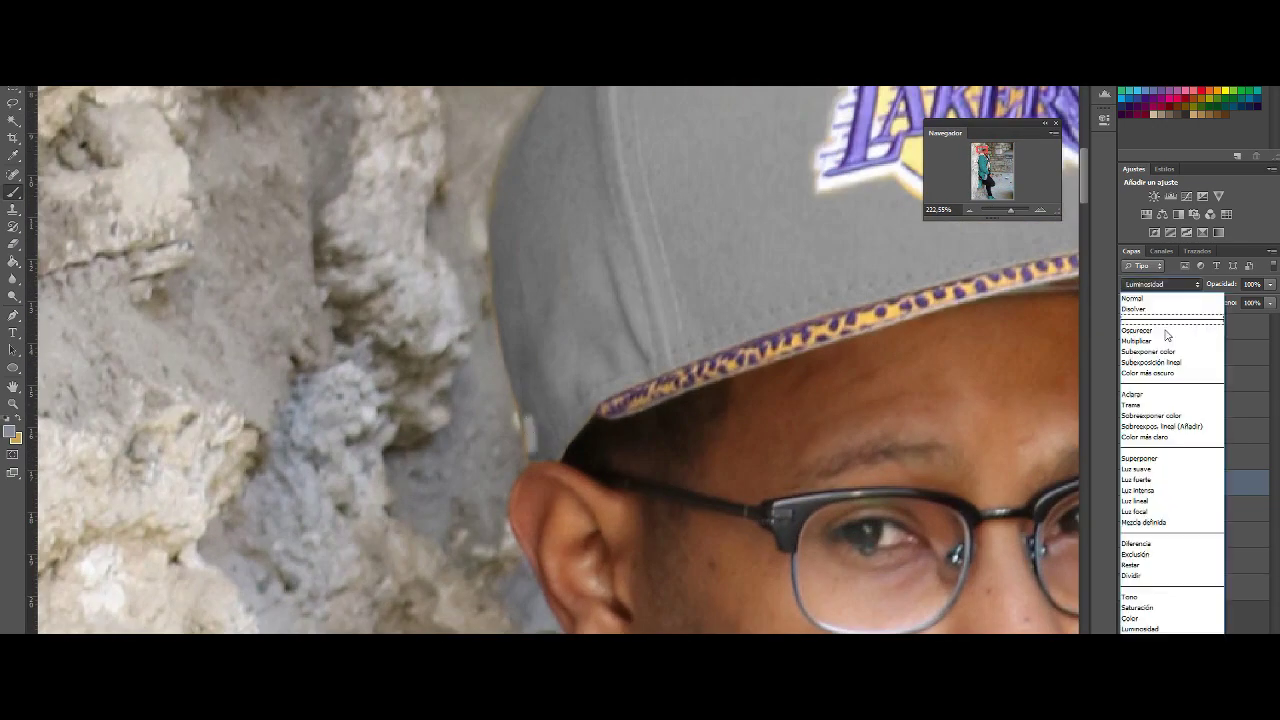
{"action": "left_click", "coordinate": [1130, 618]}
- Hide Capa 2, confirm the grey colour, and compare the cap with and without grey
{"action": "left_click", "coordinate": [1127, 329]}
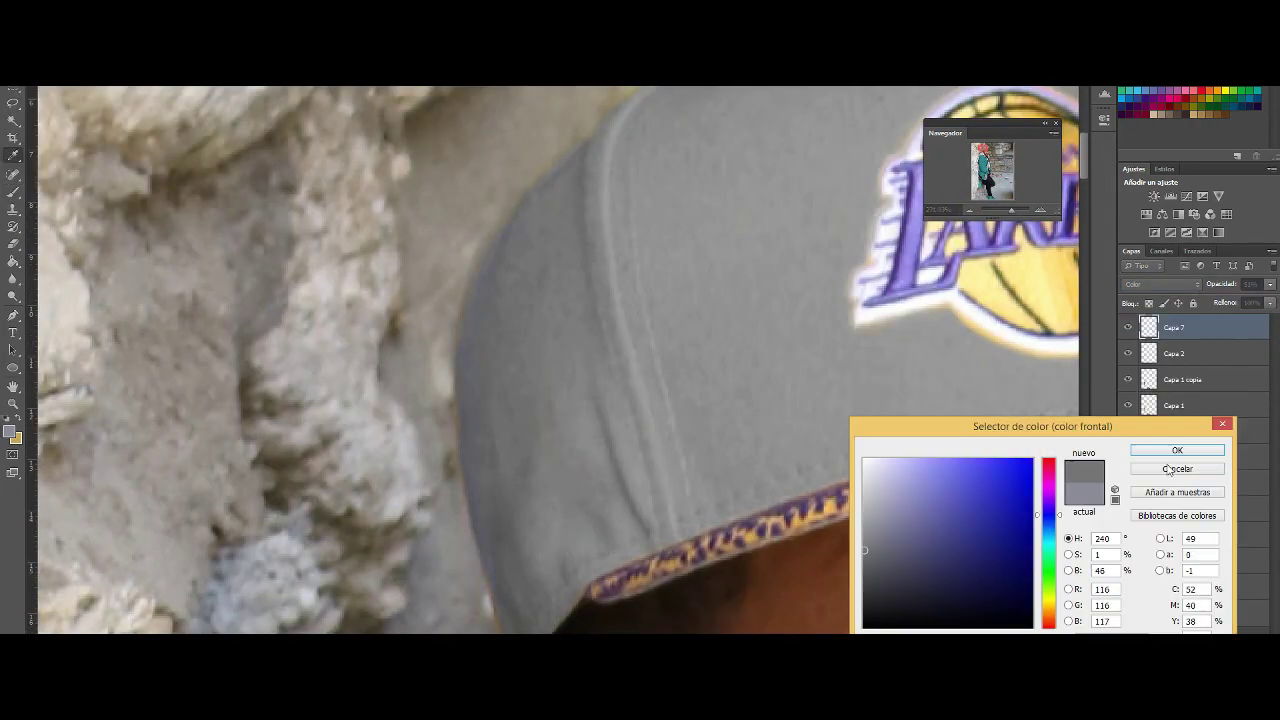
{"action": "left_click", "coordinate": [1168, 470]}
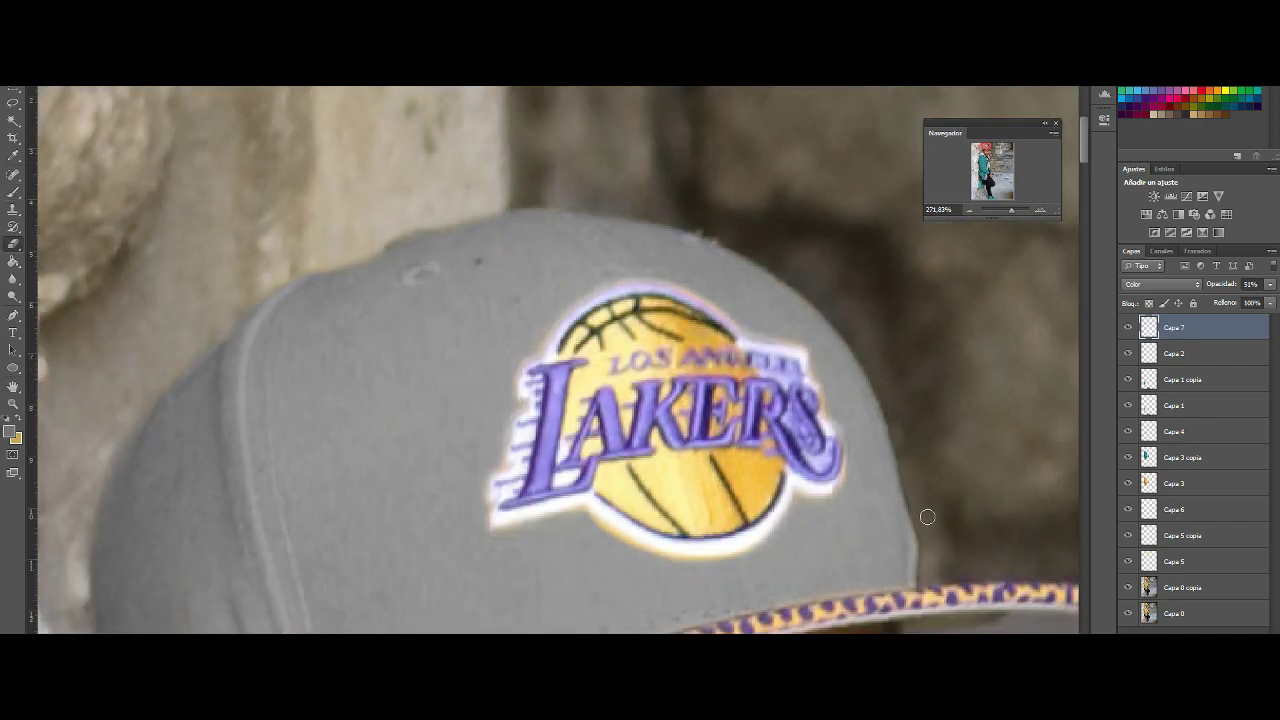
{"action": "scroll", "coordinate": [681, 282], "scroll_direction": "up", "scroll_amount": 2}
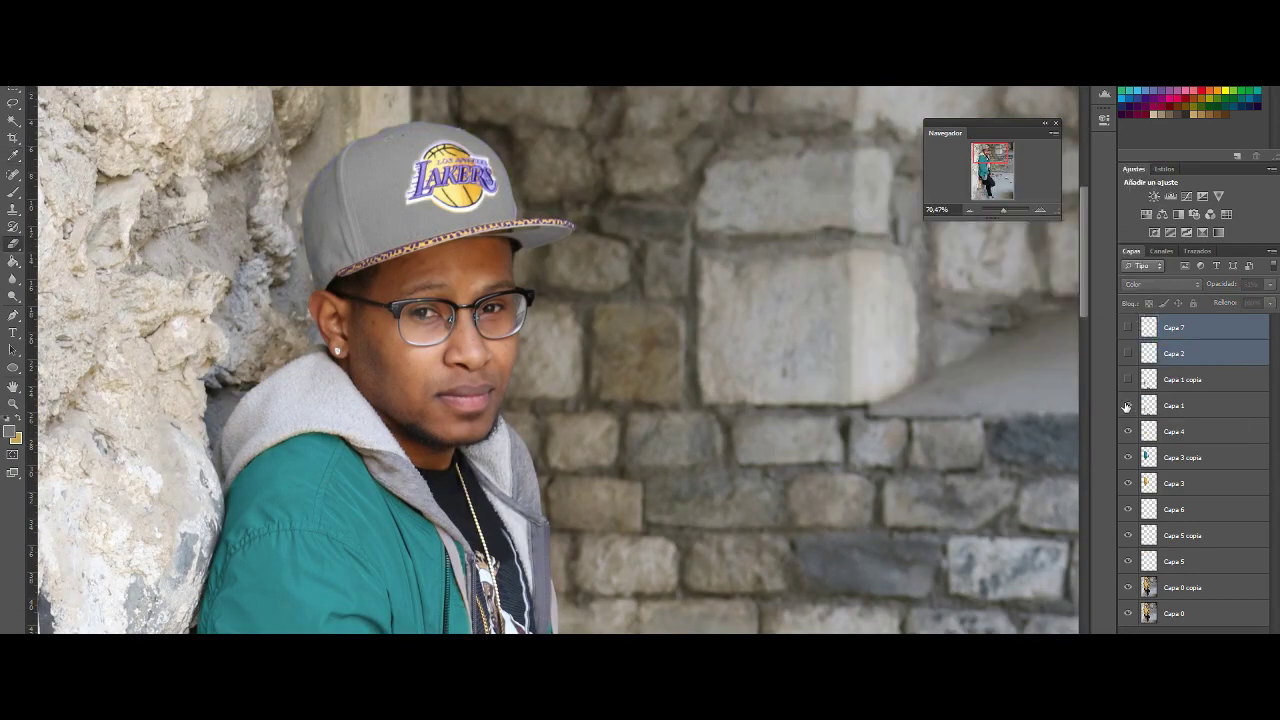
{"action": "key", "text": "ctrl+0"}
{"action": "left_click", "coordinate": [1127, 537]}
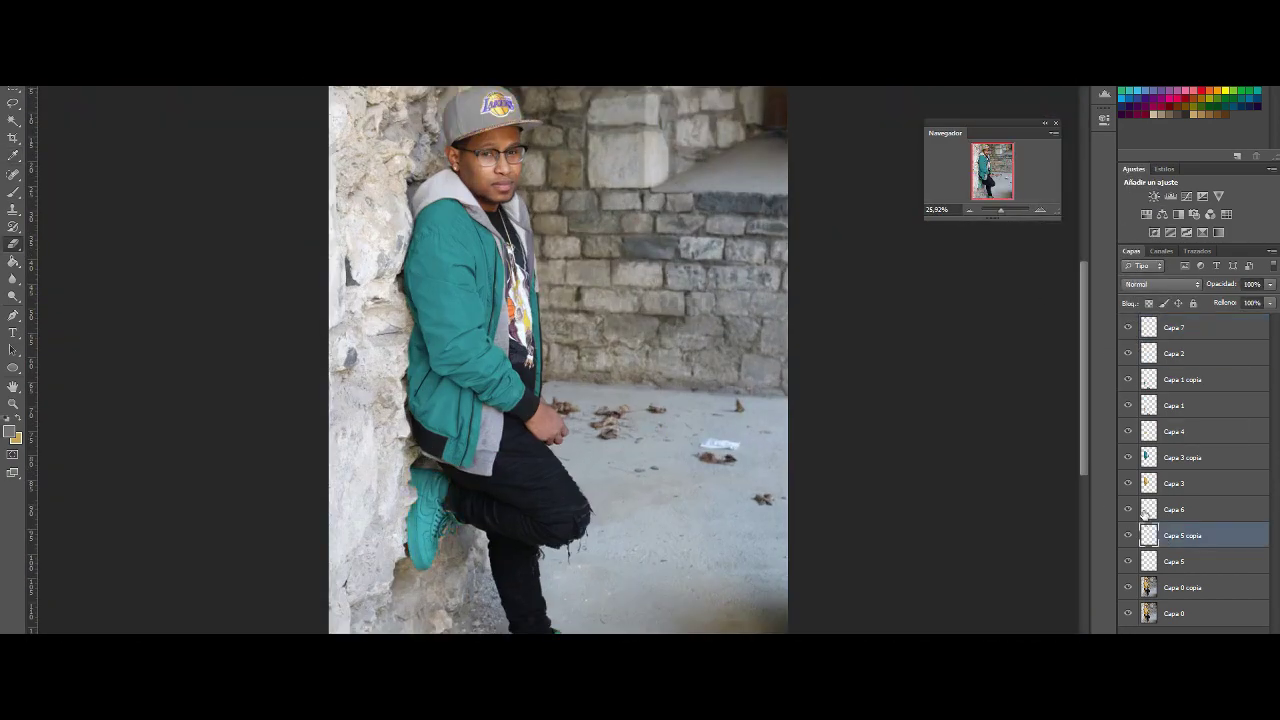
- Make Capa 0 copia the working layer and heal the dark stain on the shirt
{"action": "left_click", "coordinate": [1127, 537]}
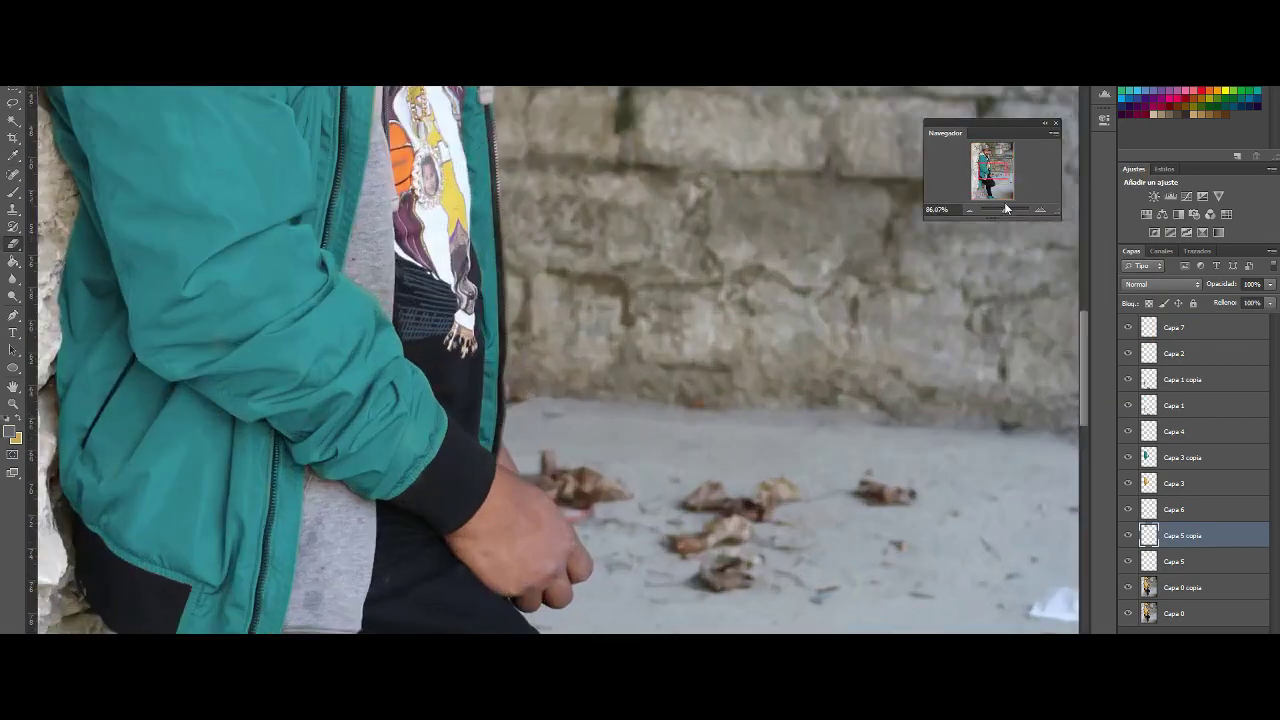
{"action": "left_click", "coordinate": [1130, 588]}
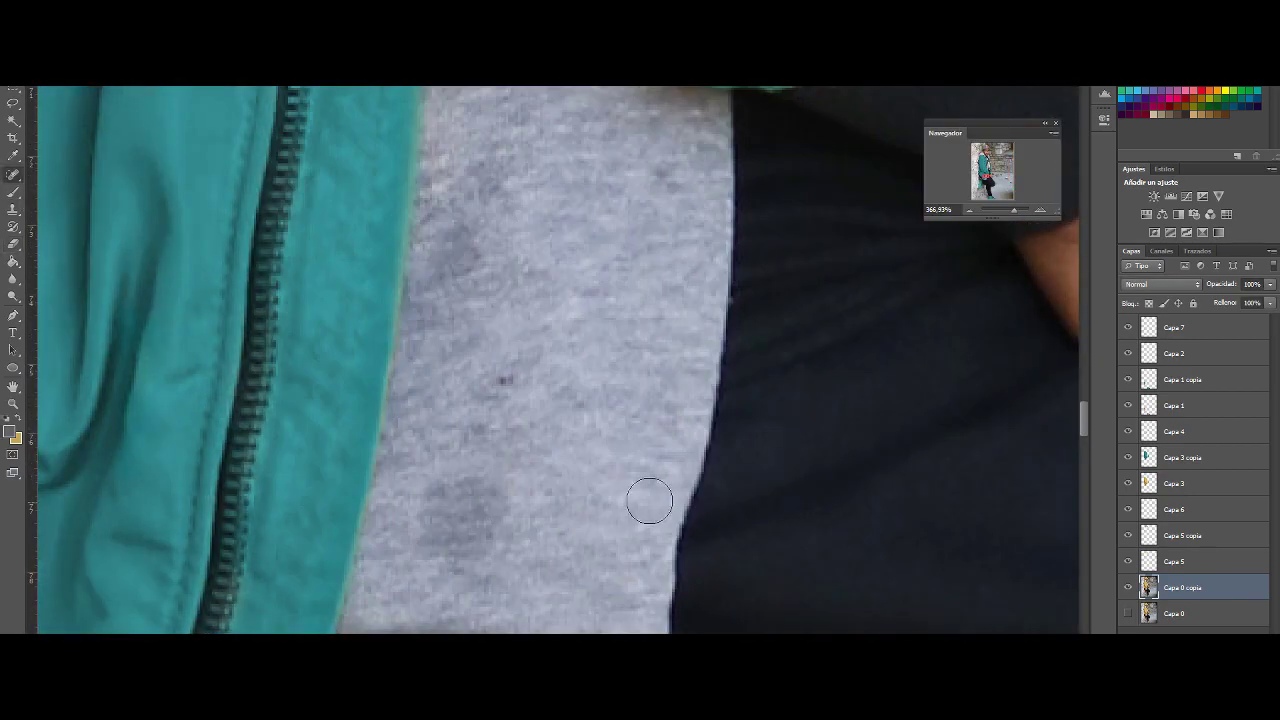
{"action": "left_click_drag", "start_coordinate": [435, 485], "coordinate": [490, 530]}
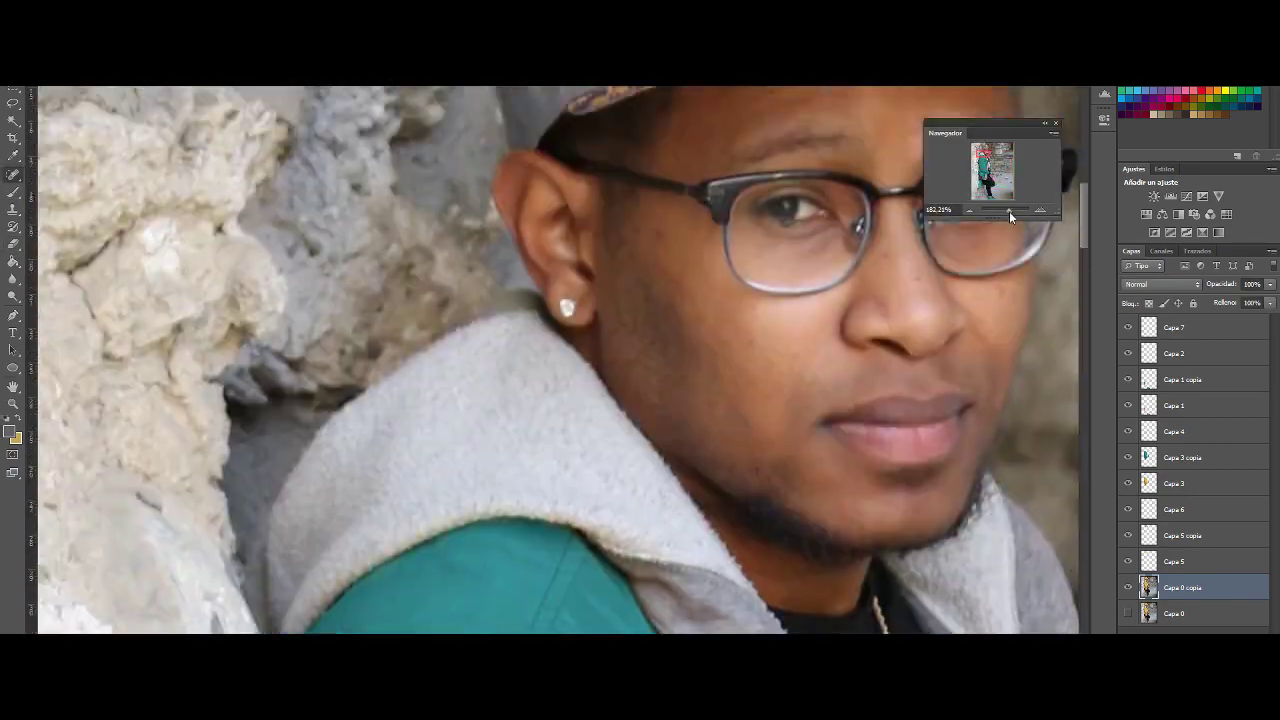
- Enlarge the earring patch and blend its edges into the earlobe
{"action": "left_click_drag", "start_coordinate": [1009, 212], "coordinate": [1013, 212]}
{"action": "key", "text": "l"}
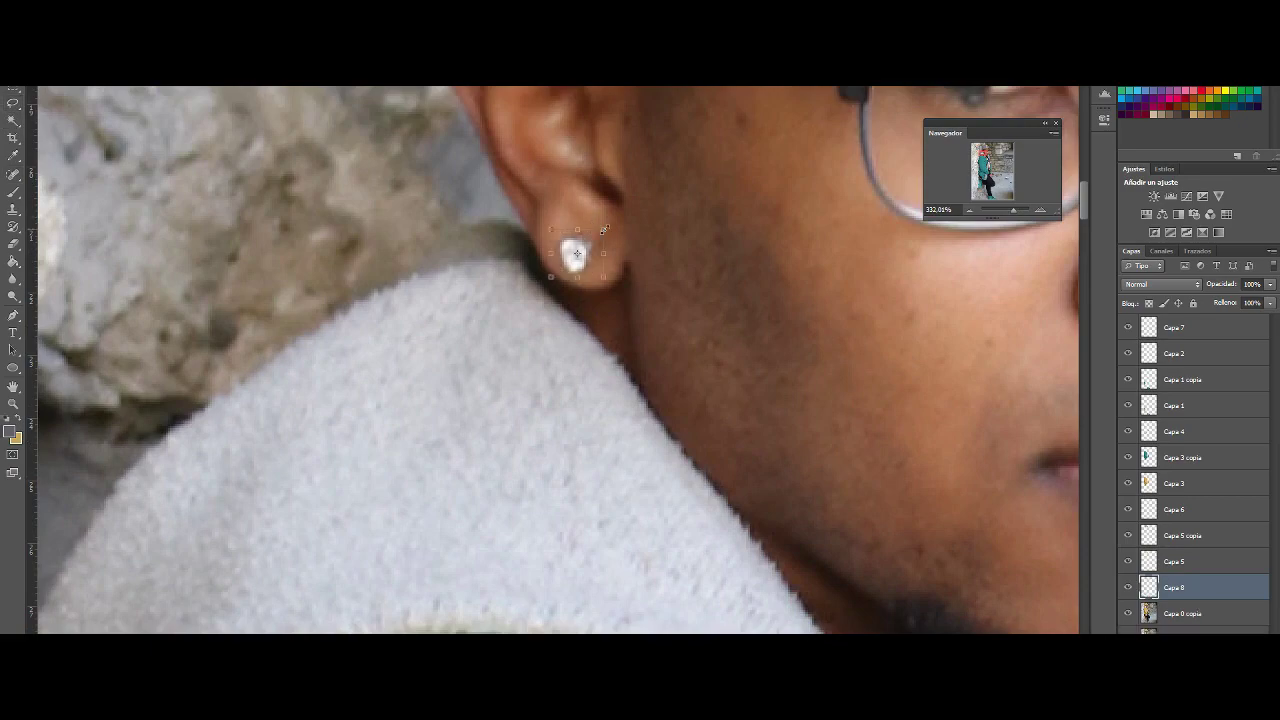
{"action": "left_click_drag", "start_coordinate": [604, 230], "coordinate": [643, 190]}
{"action": "scroll", "coordinate": [643, 190], "scroll_direction": "up", "scroll_amount": 1}
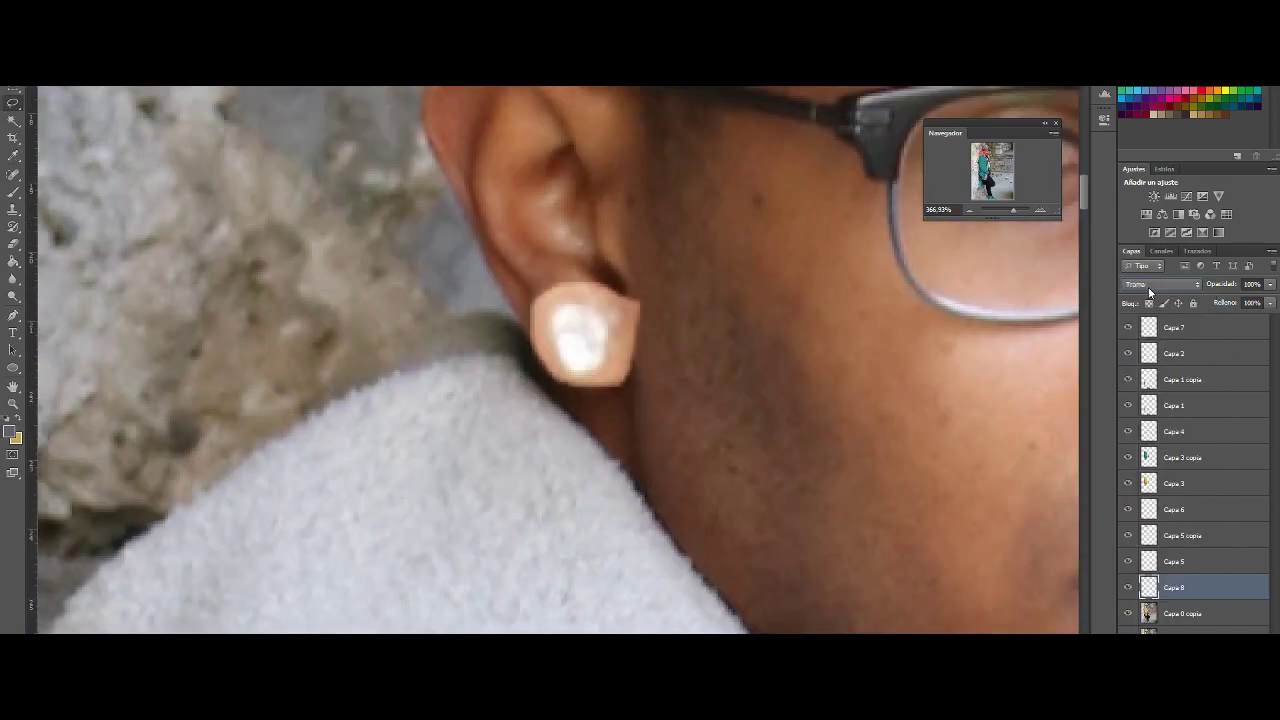
{"action": "left_click_drag", "start_coordinate": [632, 300], "coordinate": [622, 370]}
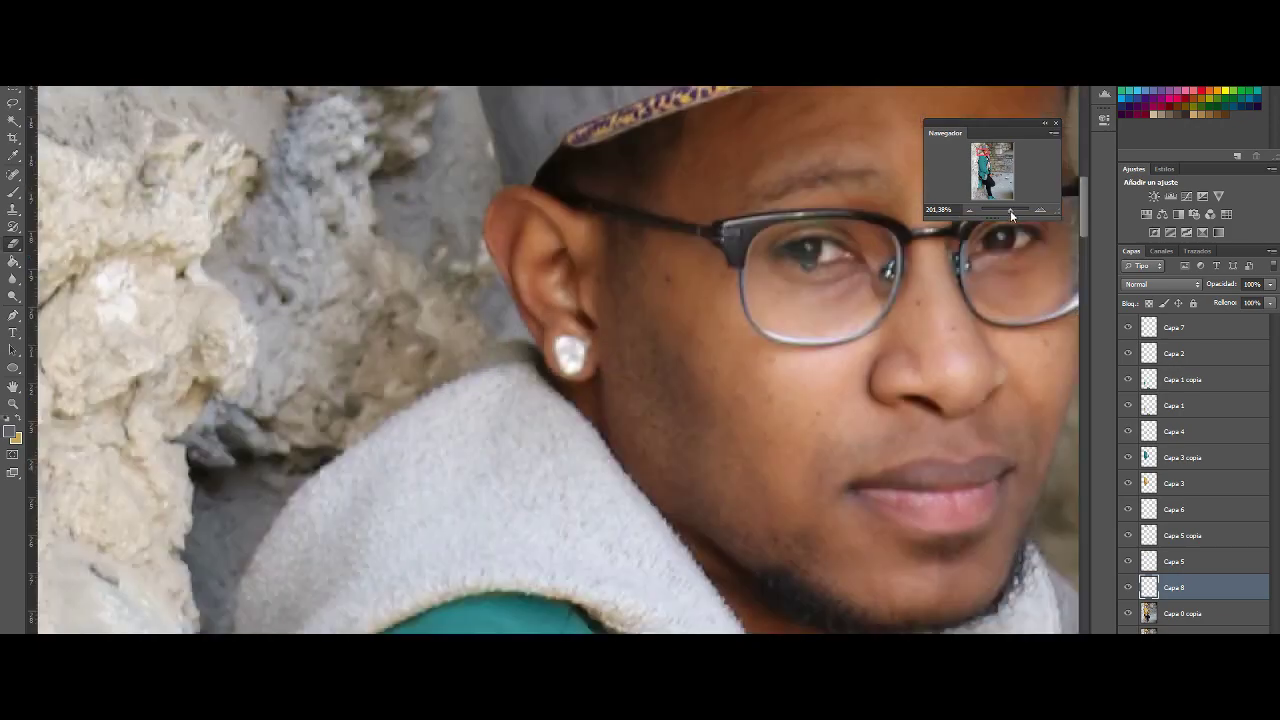
{"action": "mouse_move", "coordinate": [1013, 210]}
{"action": "left_mouse_down"}
{"action": "mouse_move", "coordinate": [1004, 205]}
{"action": "mouse_move", "coordinate": [1017, 208]}
{"action": "left_mouse_up"}
- Paint the red mask across the left and right cheeks up to the right cheek edge
{"action": "left_click_drag", "start_coordinate": [345, 395], "coordinate": [400, 365]}
{"action": "mouse_move", "coordinate": [543, 357]}
{"action": "left_mouse_down"}
{"action": "mouse_move", "coordinate": [366, 286]}
{"action": "mouse_move", "coordinate": [405, 187]}
{"action": "mouse_move", "coordinate": [690, 335]}
{"action": "mouse_move", "coordinate": [737, 200]}
{"action": "mouse_move", "coordinate": [626, 334]}
{"action": "mouse_move", "coordinate": [399, 497]}
{"action": "left_mouse_up"}
{"action": "scroll", "coordinate": [399, 497], "scroll_direction": "down", "scroll_amount": 3}
{"action": "left_click_drag", "start_coordinate": [560, 410], "coordinate": [710, 443]}
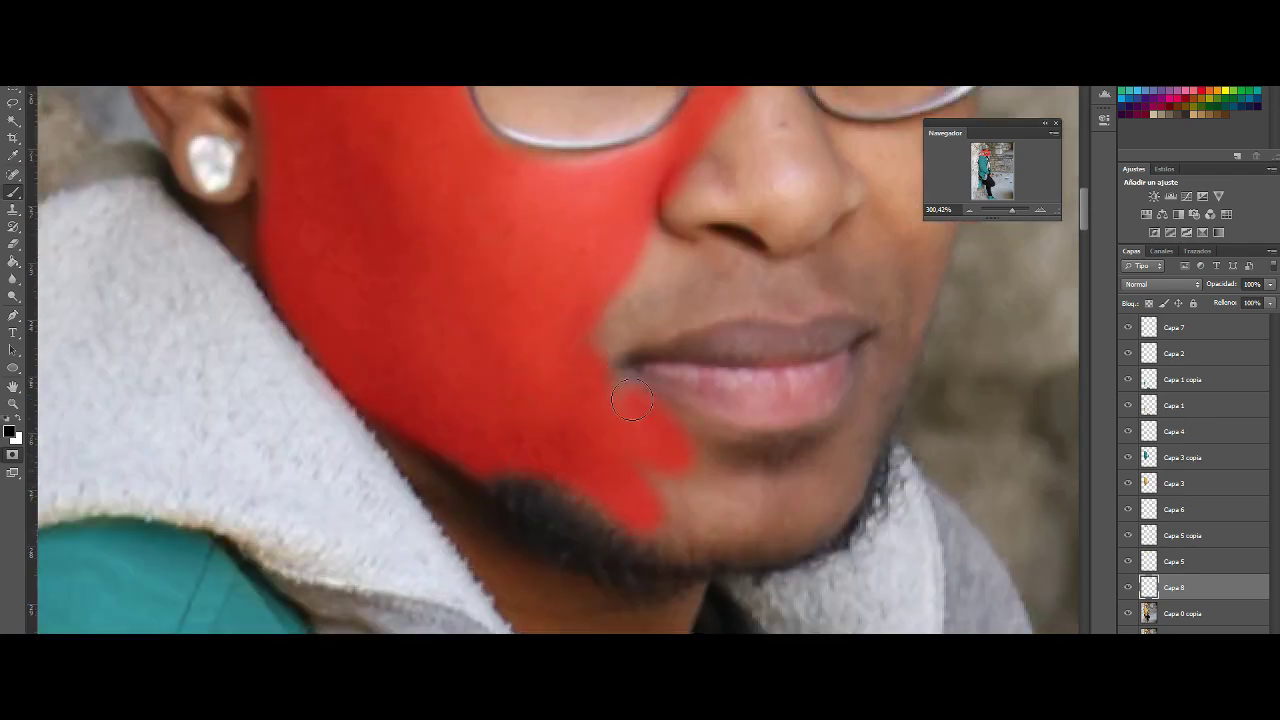
{"action": "scroll", "coordinate": [710, 443], "scroll_direction": "up", "scroll_amount": 4}
{"action": "left_click_drag", "start_coordinate": [940, 560], "coordinate": [890, 320]}
{"action": "mouse_move", "coordinate": [890, 470]}
{"action": "left_mouse_down"}
{"action": "mouse_move", "coordinate": [690, 500]}
{"action": "mouse_move", "coordinate": [750, 430]}
{"action": "left_mouse_up"}
{"action": "left_click_drag", "start_coordinate": [830, 450], "coordinate": [950, 340]}
{"action": "scroll", "coordinate": [700, 400], "scroll_direction": "up", "scroll_amount": 2}
{"action": "left_click_drag", "start_coordinate": [968, 410], "coordinate": [940, 540]}
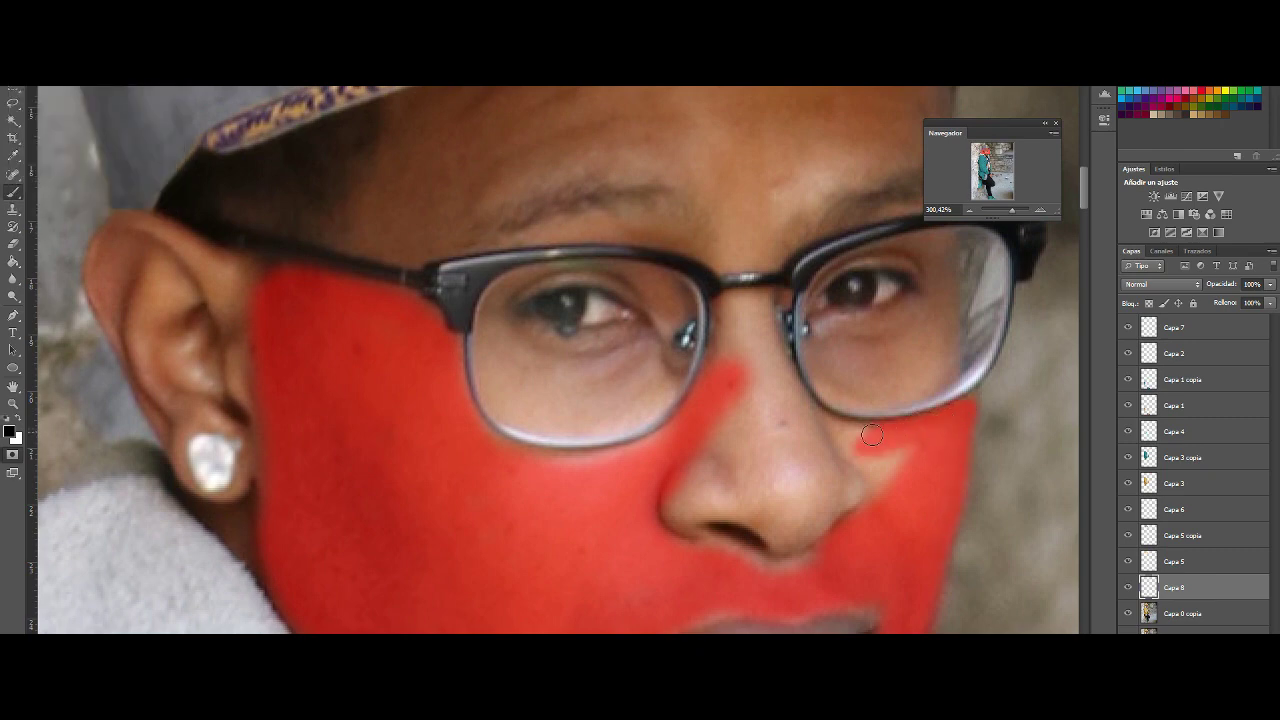
- Extend the mask over the nose, under the right eye, and the left forehead
{"action": "mouse_move", "coordinate": [757, 490]}
{"action": "left_mouse_down"}
{"action": "mouse_move", "coordinate": [770, 440]}
{"action": "mouse_move", "coordinate": [761, 305]}
{"action": "left_mouse_up"}
{"action": "scroll", "coordinate": [733, 318], "scroll_direction": "up", "scroll_amount": 2}
{"action": "mouse_move", "coordinate": [940, 315]}
{"action": "left_mouse_down"}
{"action": "mouse_move", "coordinate": [945, 430]}
{"action": "mouse_move", "coordinate": [866, 429]}
{"action": "left_mouse_up"}
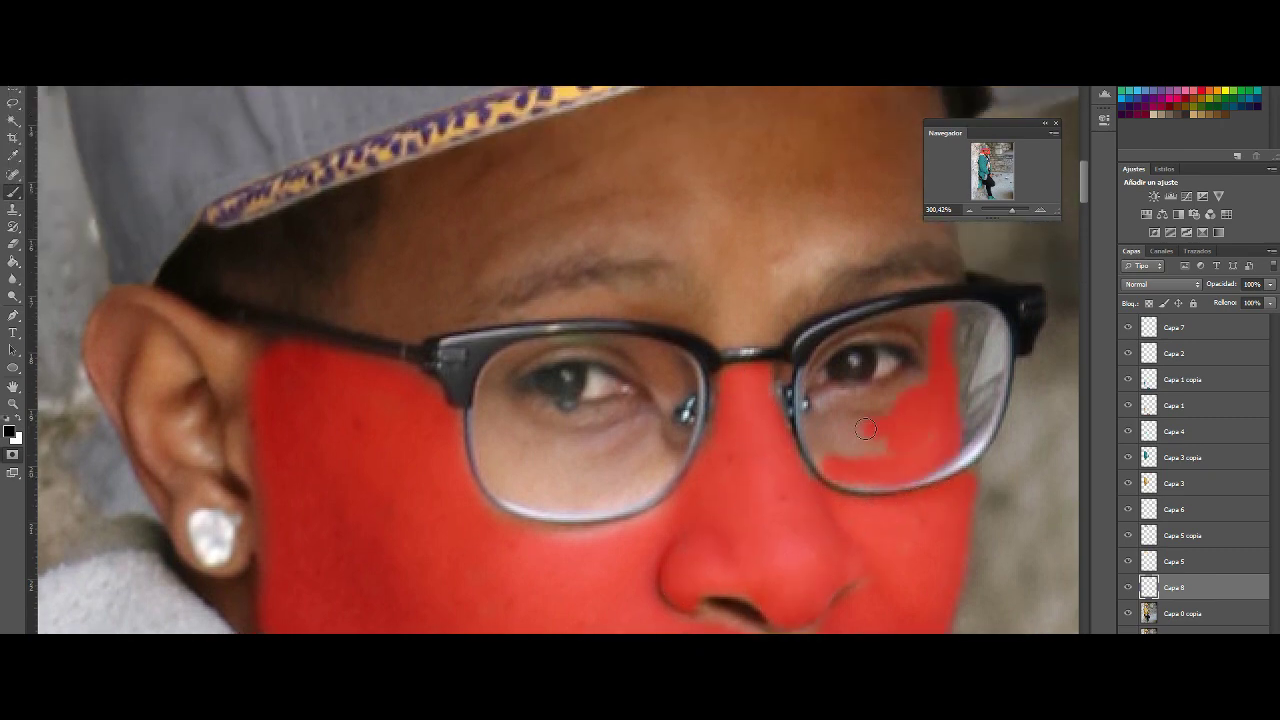
{"action": "scroll", "coordinate": [860, 468], "scroll_direction": "up", "scroll_amount": 5}
{"action": "scroll", "coordinate": [860, 468], "scroll_direction": "up", "scroll_amount": 3}
{"action": "left_click_drag", "start_coordinate": [771, 371], "coordinate": [814, 600]}
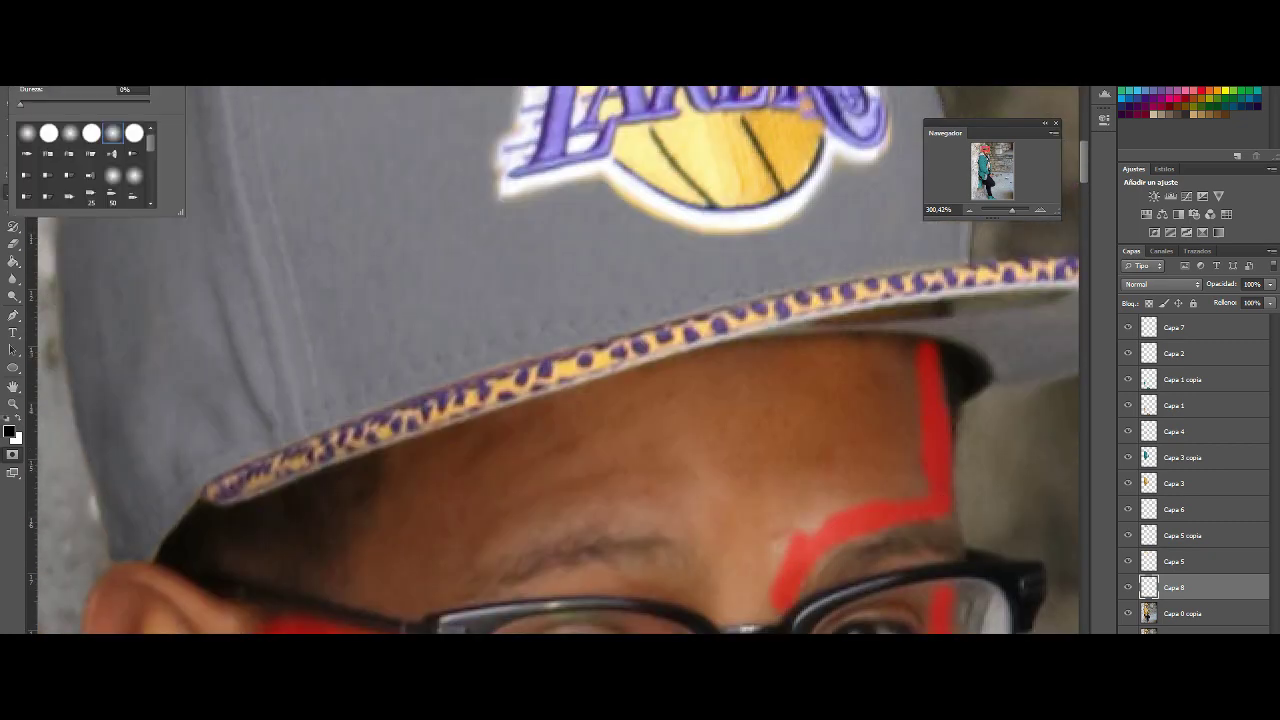
{"action": "mouse_move", "coordinate": [800, 400]}
{"action": "left_mouse_down"}
{"action": "mouse_move", "coordinate": [775, 572]}
{"action": "mouse_move", "coordinate": [913, 392]}
{"action": "left_mouse_up"}
{"action": "left_click_drag", "start_coordinate": [431, 459], "coordinate": [380, 520]}
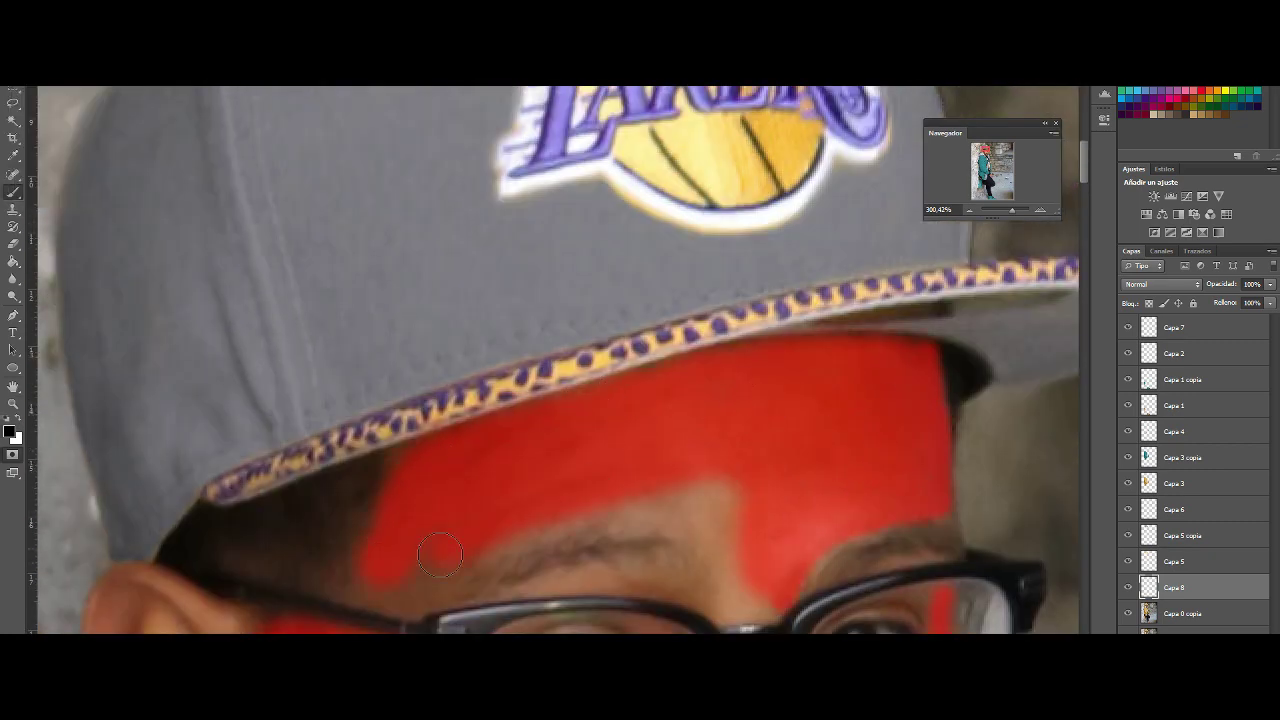
{"action": "scroll", "coordinate": [567, 445], "scroll_direction": "down", "scroll_amount": 1}
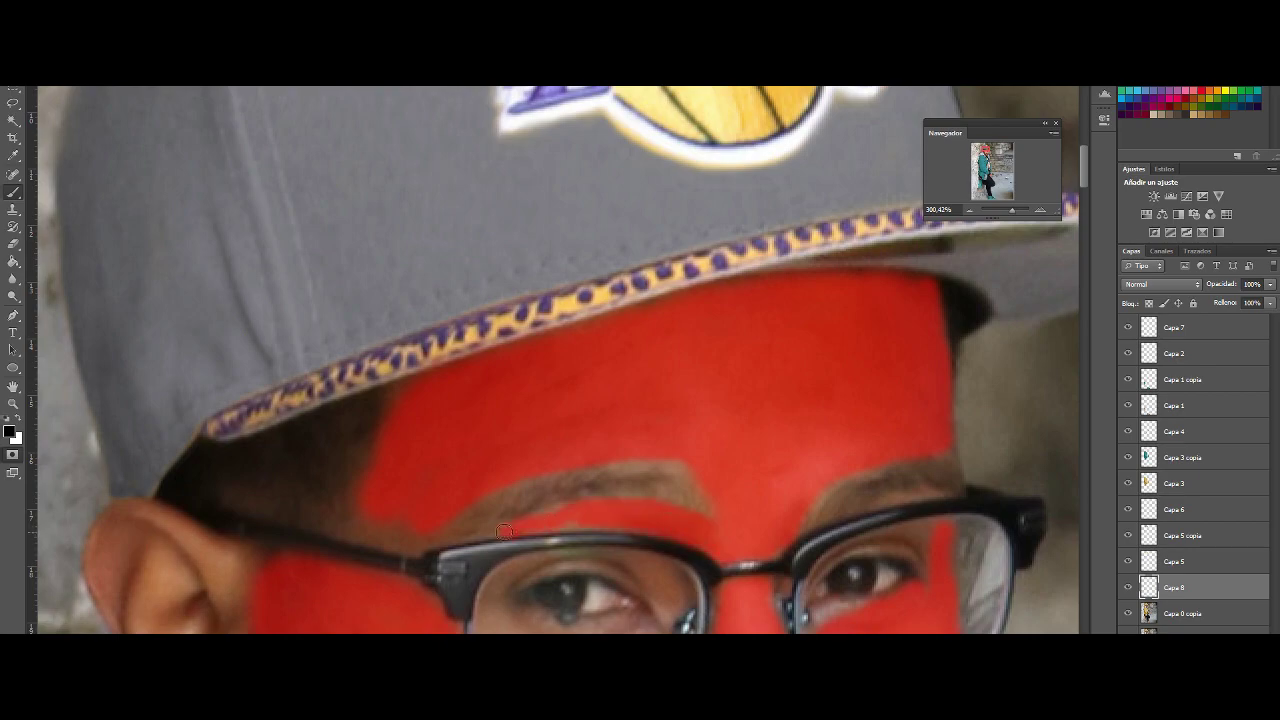
- Fit the image in view and bring up the brush size and hardness options
{"action": "key", "text": "ctrl+0"}
{"action": "scroll", "coordinate": [371, 286], "scroll_direction": "up", "scroll_amount": 5}
{"action": "scroll", "coordinate": [500, 400], "scroll_direction": "up", "scroll_amount": 2}
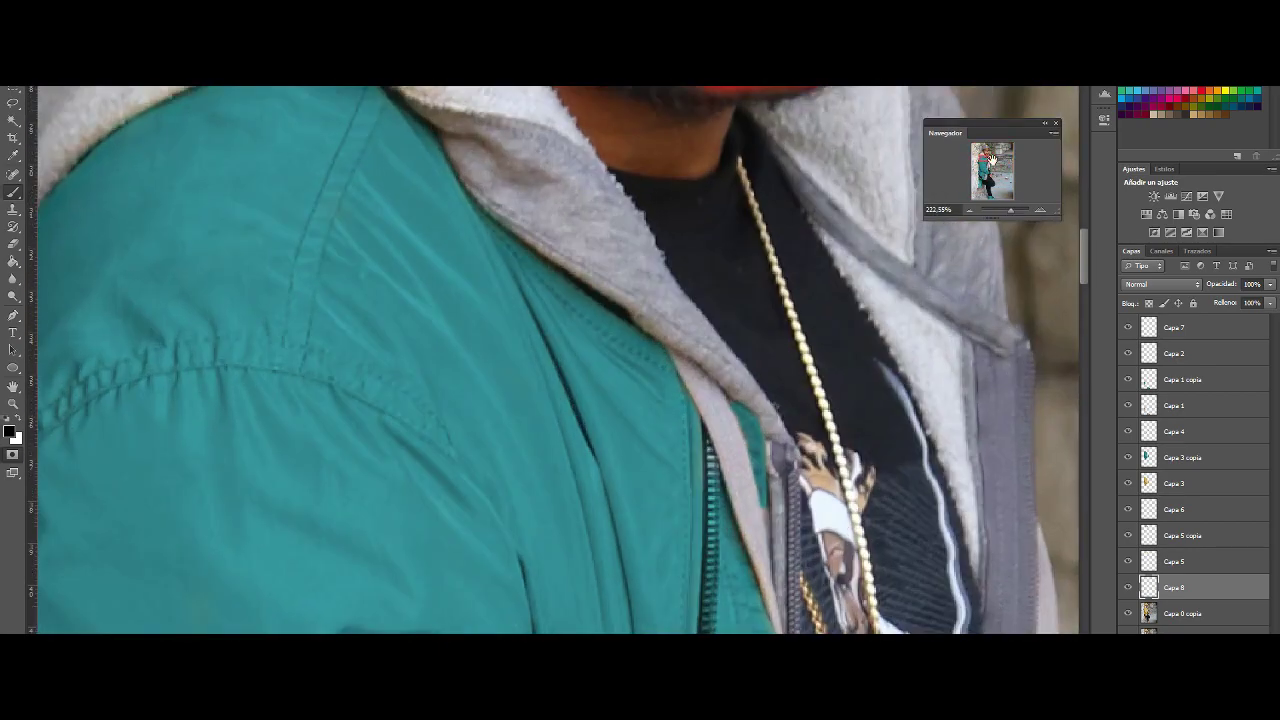
{"action": "scroll", "coordinate": [500, 300], "scroll_direction": "down", "scroll_amount": 2}
{"action": "right_click", "coordinate": [30, 100]}
- Mask the skin below the left lens and apply the Gaussian blur to the skin layer
{"action": "left_click_drag", "start_coordinate": [630, 365], "coordinate": [549, 356]}
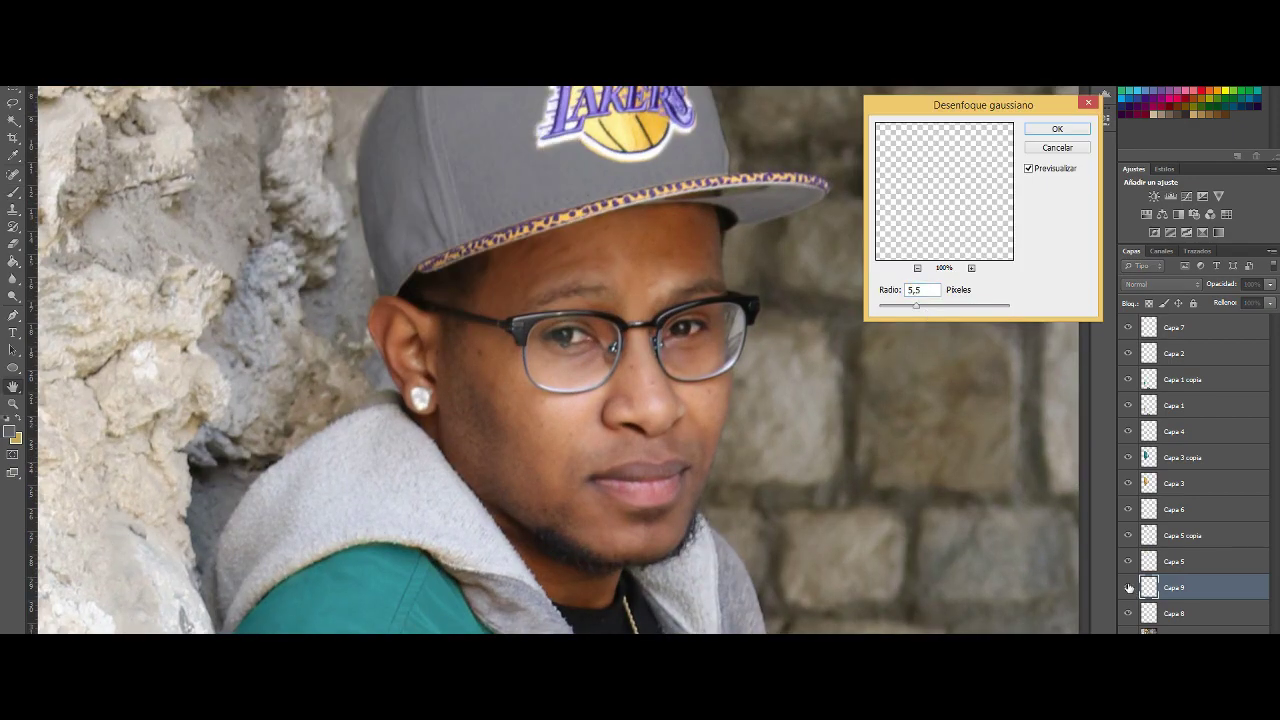
{"action": "key", "text": "Escape"}
{"action": "left_click_drag", "start_coordinate": [1174, 587], "coordinate": [1200, 615]}
{"action": "left_click", "coordinate": [260, 75]}
- Move the blurred skin layer beneath Capa 8
{"action": "left_click", "coordinate": [480, 200]}
{"action": "left_click_drag", "start_coordinate": [916, 305], "coordinate": [945, 311]}
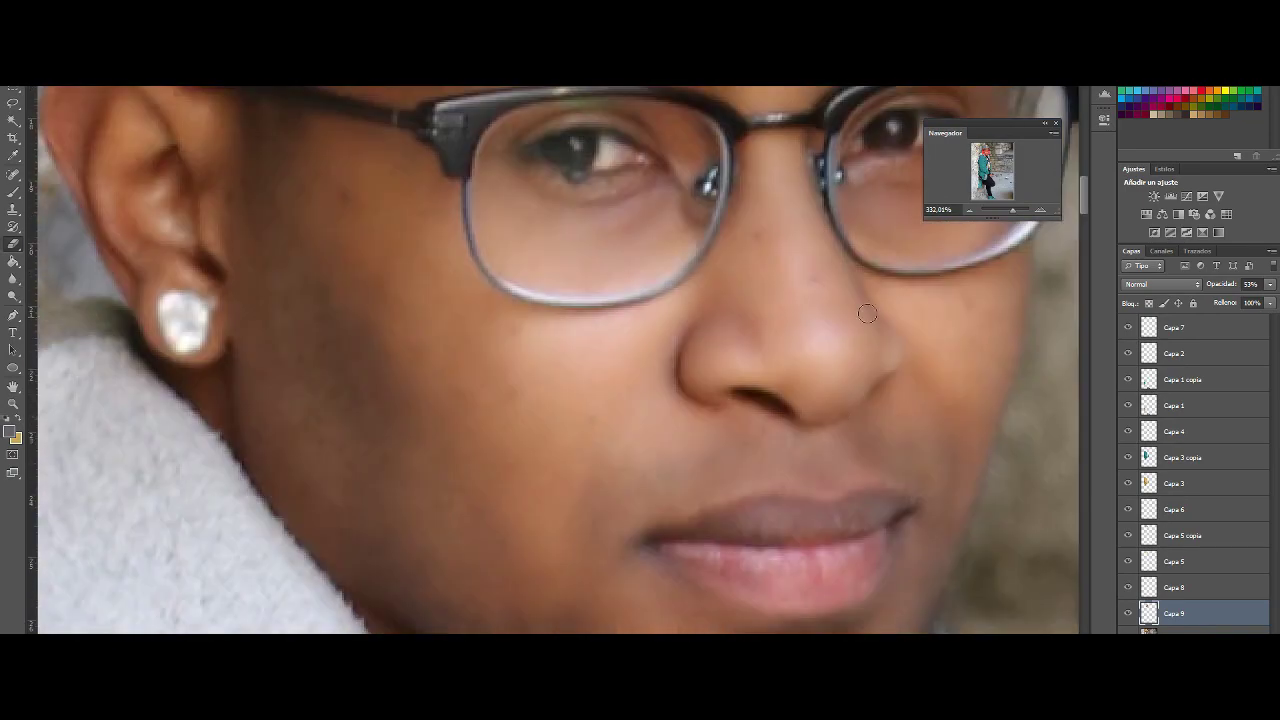
{"action": "left_click_drag", "start_coordinate": [1013, 210], "coordinate": [1003, 208]}
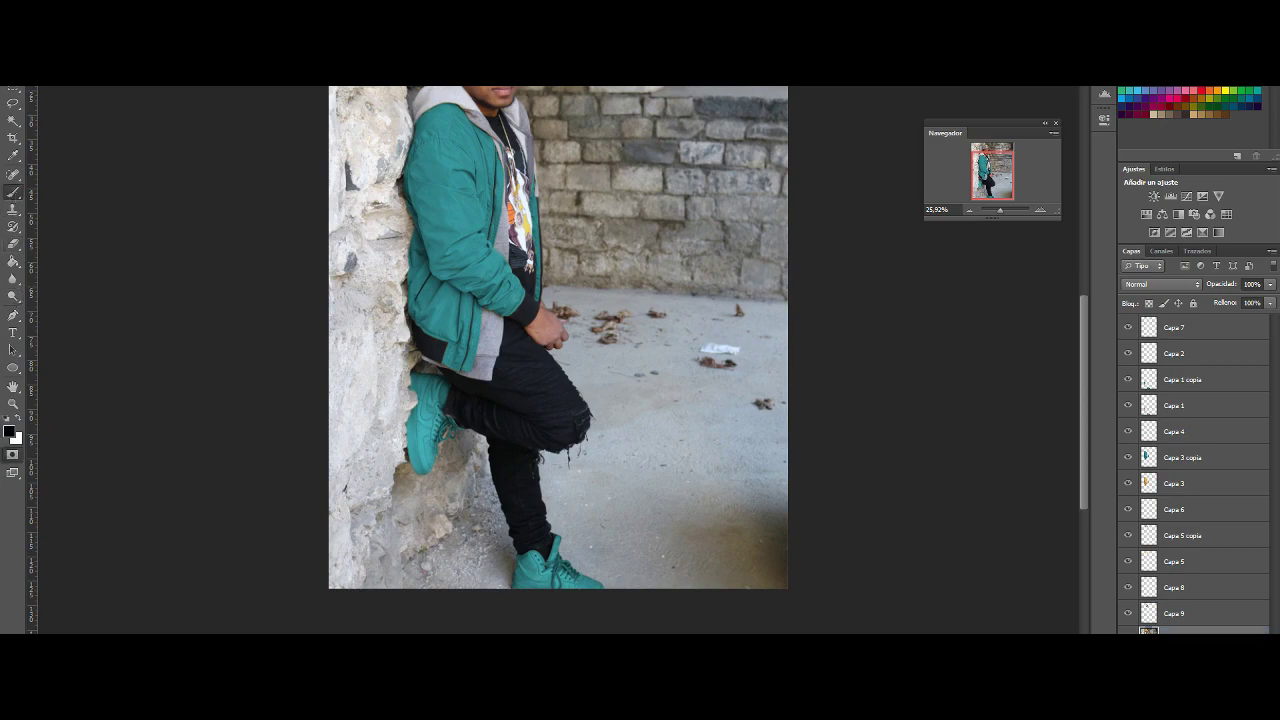
- Paint quick mask over the background on the right and left sides and the right-half wall and floor
{"action": "left_click_drag", "start_coordinate": [765, 95], "coordinate": [745, 580]}
{"action": "scroll", "coordinate": [671, 343], "scroll_direction": "up", "scroll_amount": 5}
{"action": "scroll", "coordinate": [671, 343], "scroll_direction": "left", "scroll_amount": 3}
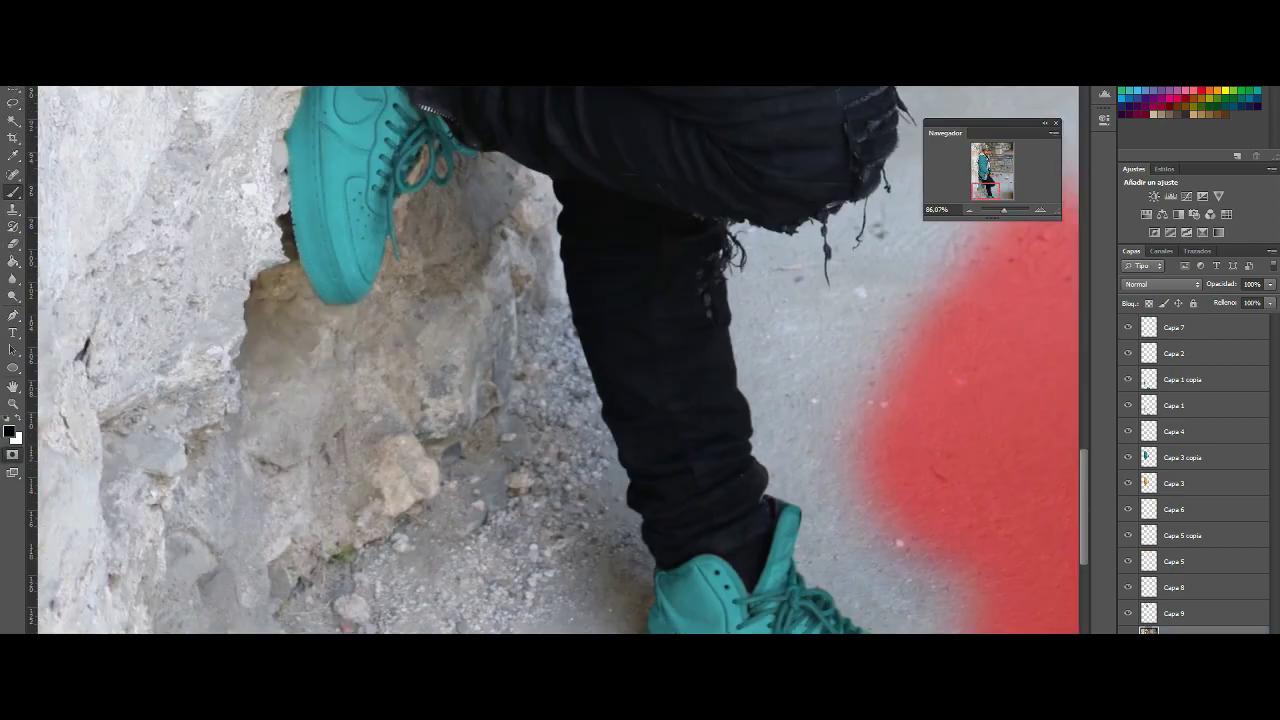
{"action": "mouse_move", "coordinate": [150, 110]}
{"action": "left_mouse_down"}
{"action": "mouse_move", "coordinate": [100, 214]}
{"action": "mouse_move", "coordinate": [480, 480]}
{"action": "mouse_move", "coordinate": [620, 600]}
{"action": "left_mouse_up"}
{"action": "key", "text": "ctrl+0"}
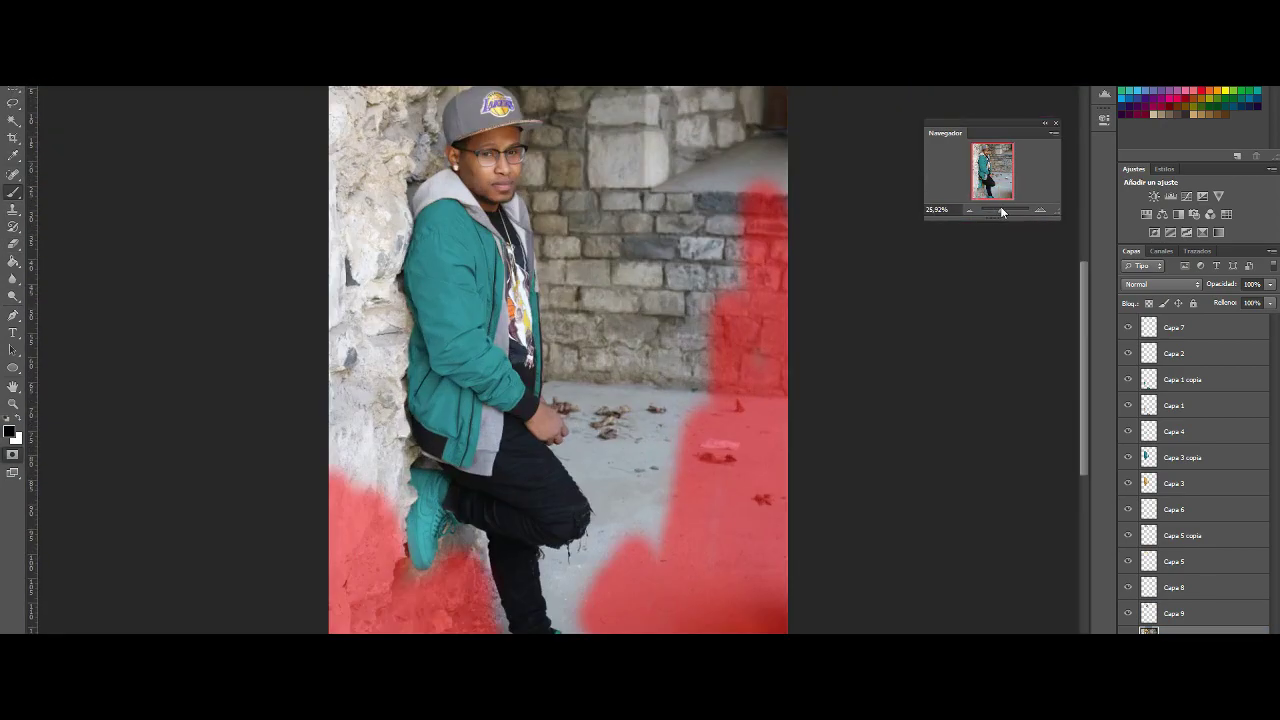
{"action": "mouse_move", "coordinate": [740, 100]}
{"action": "left_mouse_down"}
{"action": "mouse_move", "coordinate": [651, 571]}
{"action": "mouse_move", "coordinate": [636, 350]}
{"action": "left_mouse_up"}
- Zoom in and mask the grey floor beside the shoe and along the trouser leg edge
{"action": "left_click_drag", "start_coordinate": [998, 211], "coordinate": [1008, 211]}
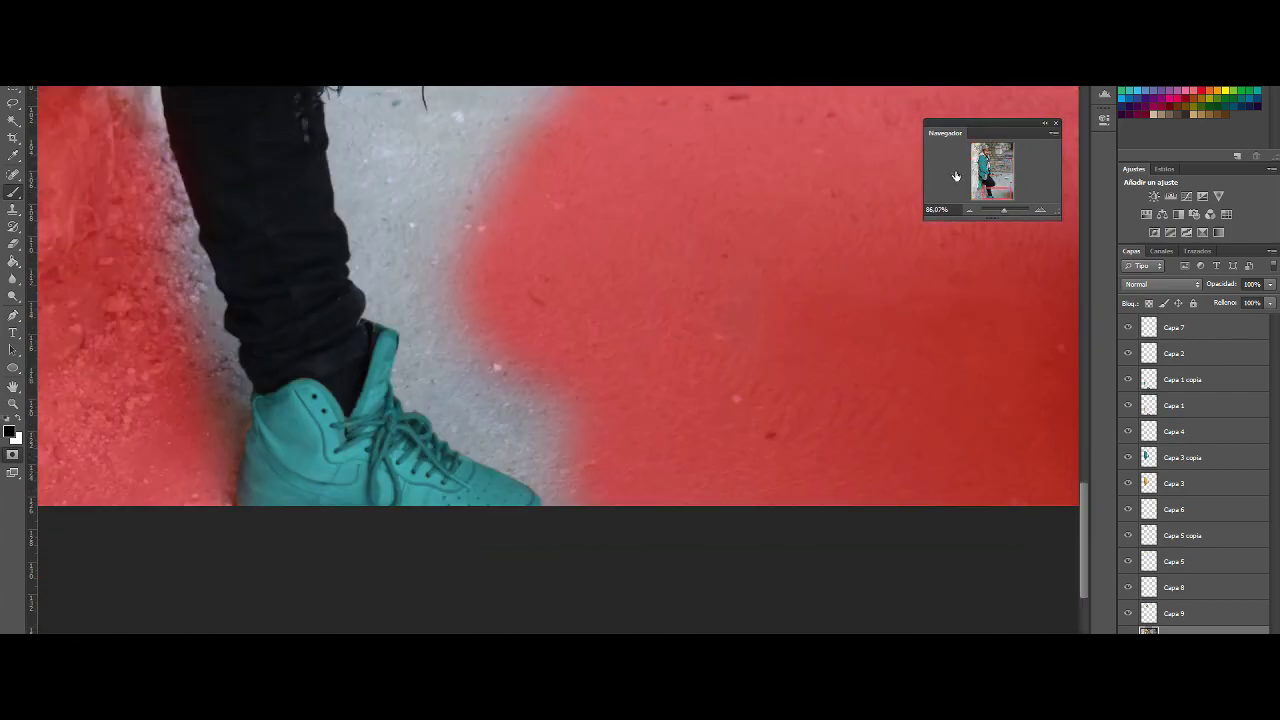
{"action": "left_click_drag", "start_coordinate": [495, 310], "coordinate": [580, 435]}
{"action": "mouse_move", "coordinate": [576, 593]}
{"action": "left_mouse_down"}
{"action": "mouse_move", "coordinate": [400, 480]}
{"action": "mouse_move", "coordinate": [440, 320]}
{"action": "left_mouse_up"}
{"action": "scroll", "coordinate": [197, 192], "scroll_direction": "up", "scroll_amount": 2}
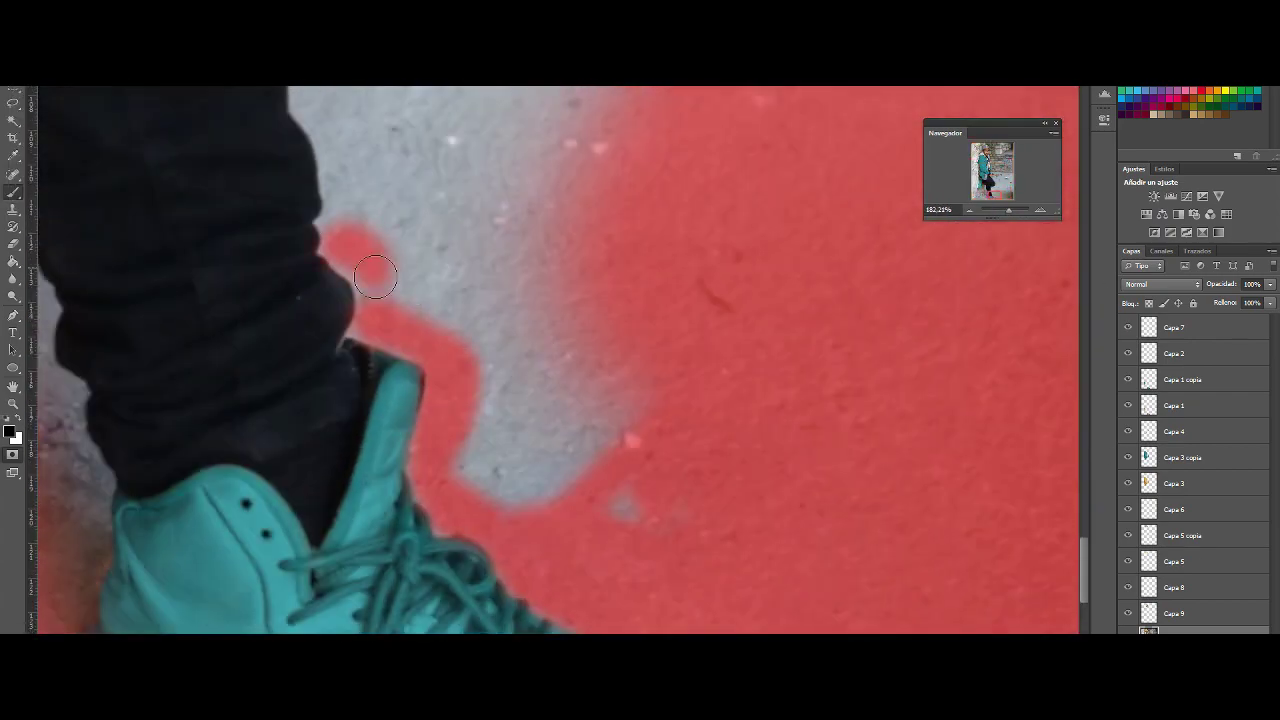
{"action": "scroll", "coordinate": [300, 200], "scroll_direction": "up", "scroll_amount": 1}
{"action": "scroll", "coordinate": [300, 200], "scroll_direction": "up", "scroll_amount": 1}
{"action": "scroll", "coordinate": [300, 200], "scroll_direction": "up", "scroll_amount": 1}
{"action": "left_click_drag", "start_coordinate": [300, 185], "coordinate": [432, 206]}
{"action": "scroll", "coordinate": [432, 206], "scroll_direction": "down", "scroll_amount": 3}
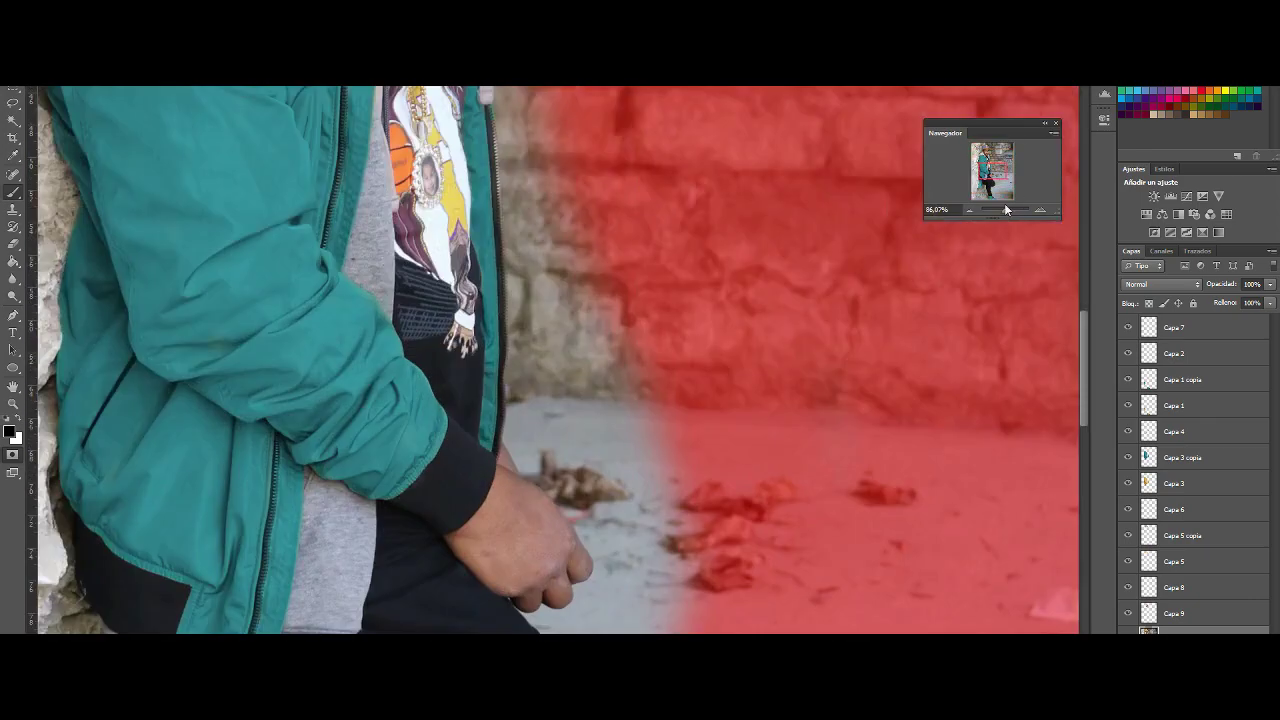
{"action": "scroll", "coordinate": [432, 206], "scroll_direction": "up", "scroll_amount": 3}
{"action": "mouse_move", "coordinate": [620, 420]}
{"action": "left_mouse_down"}
{"action": "mouse_move", "coordinate": [806, 200]}
{"action": "mouse_move", "coordinate": [760, 300]}
{"action": "left_mouse_up"}
{"action": "scroll", "coordinate": [662, 303], "scroll_direction": "up", "scroll_amount": 2}
{"action": "scroll", "coordinate": [662, 303], "scroll_direction": "up", "scroll_amount": 2}
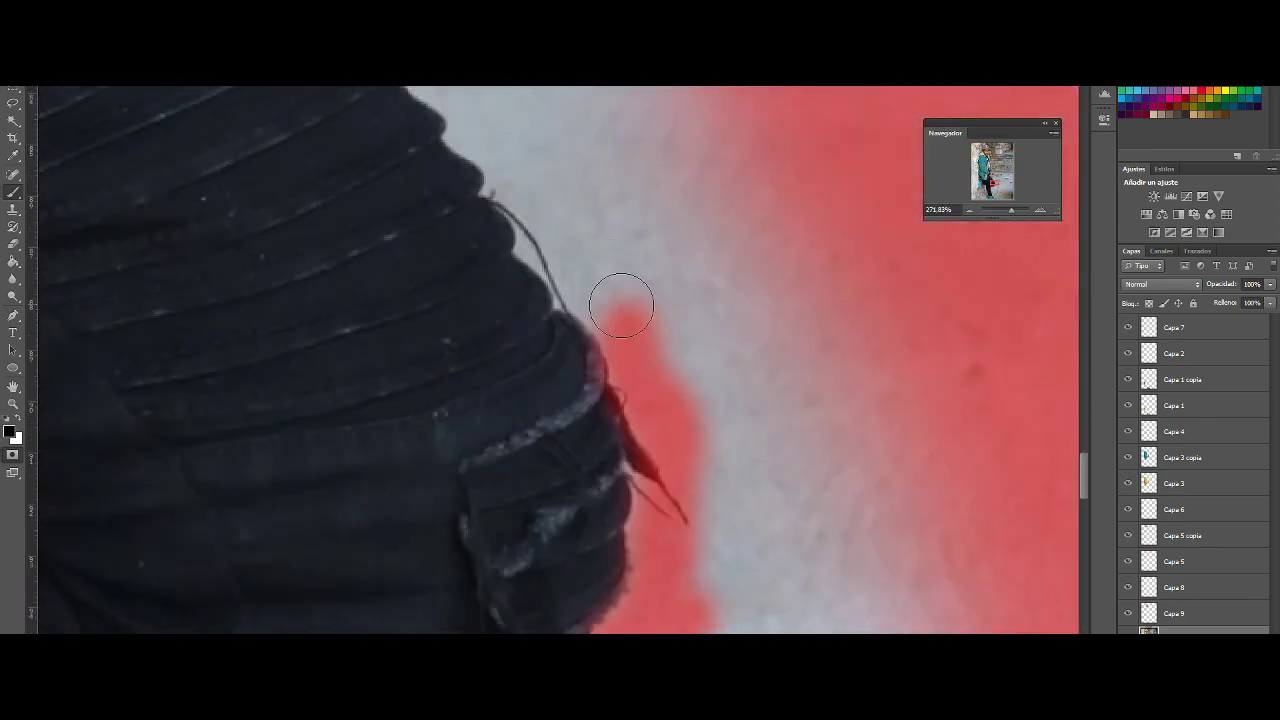
{"action": "left_click_drag", "start_coordinate": [620, 291], "coordinate": [480, 266]}
{"action": "scroll", "coordinate": [480, 266], "scroll_direction": "up", "scroll_amount": 2}
- Switch to a smaller brush and mask along the knuckles and trouser edge
{"action": "right_click", "coordinate": [225, 287]}
{"action": "double_click", "coordinate": [27, 132]}
{"action": "left_click_drag", "start_coordinate": [190, 300], "coordinate": [244, 252]}
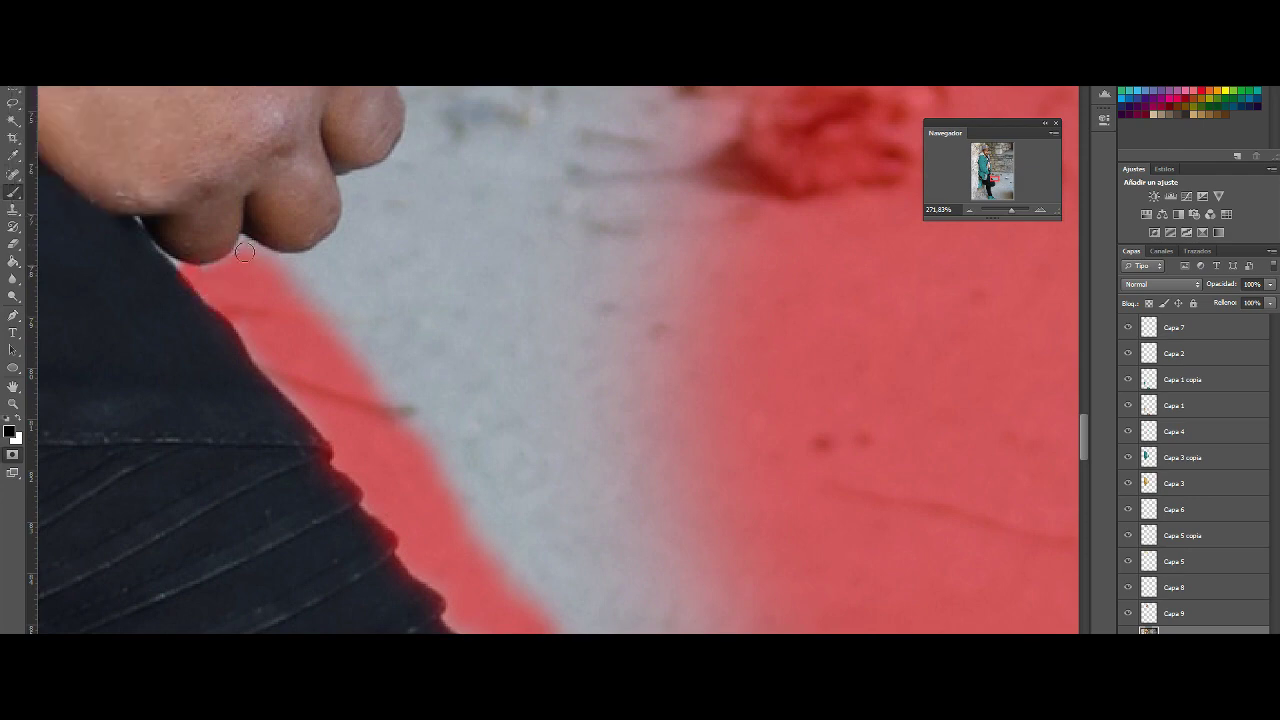
{"action": "right_click", "coordinate": [362, 188]}
{"action": "key", "text": "Escape"}
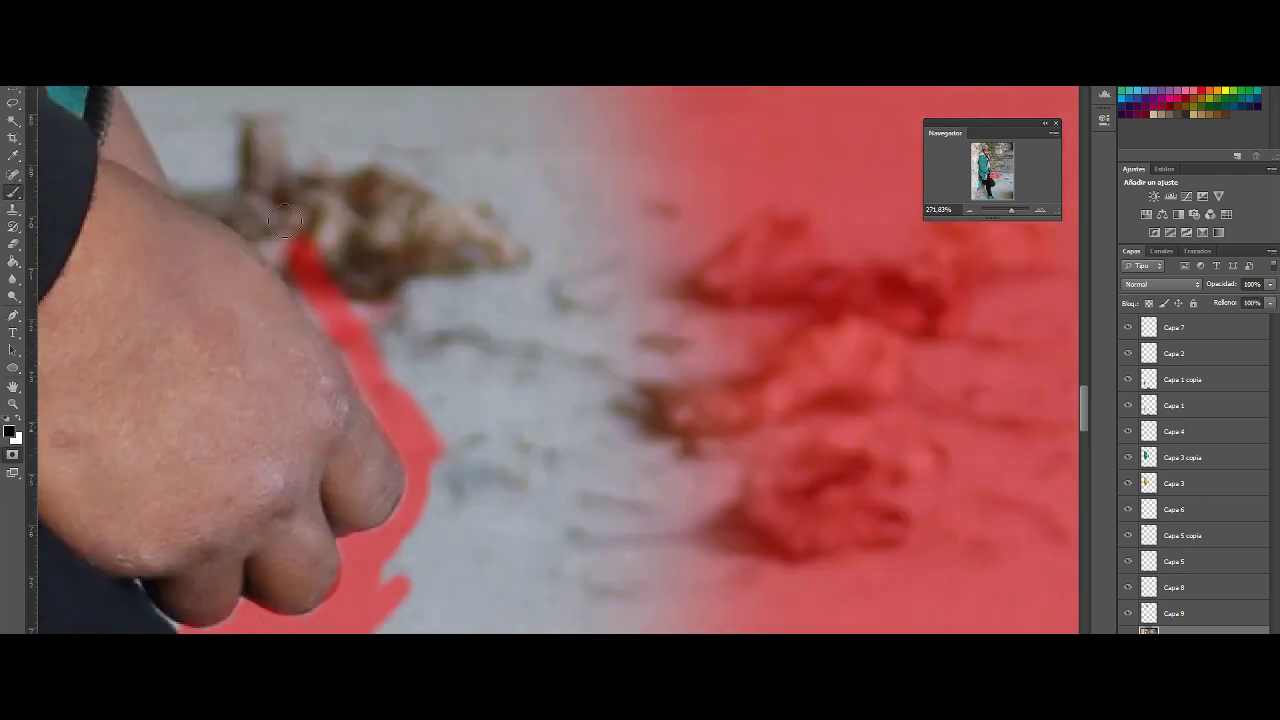
- Mask the area below the jacket hem, out to the rock edge and up to the jacket's corner
{"action": "scroll", "coordinate": [169, 443], "scroll_direction": "up", "scroll_amount": 5}
{"action": "scroll", "coordinate": [150, 360], "scroll_direction": "up", "scroll_amount": 2}
{"action": "scroll", "coordinate": [130, 280], "scroll_direction": "up", "scroll_amount": 2}
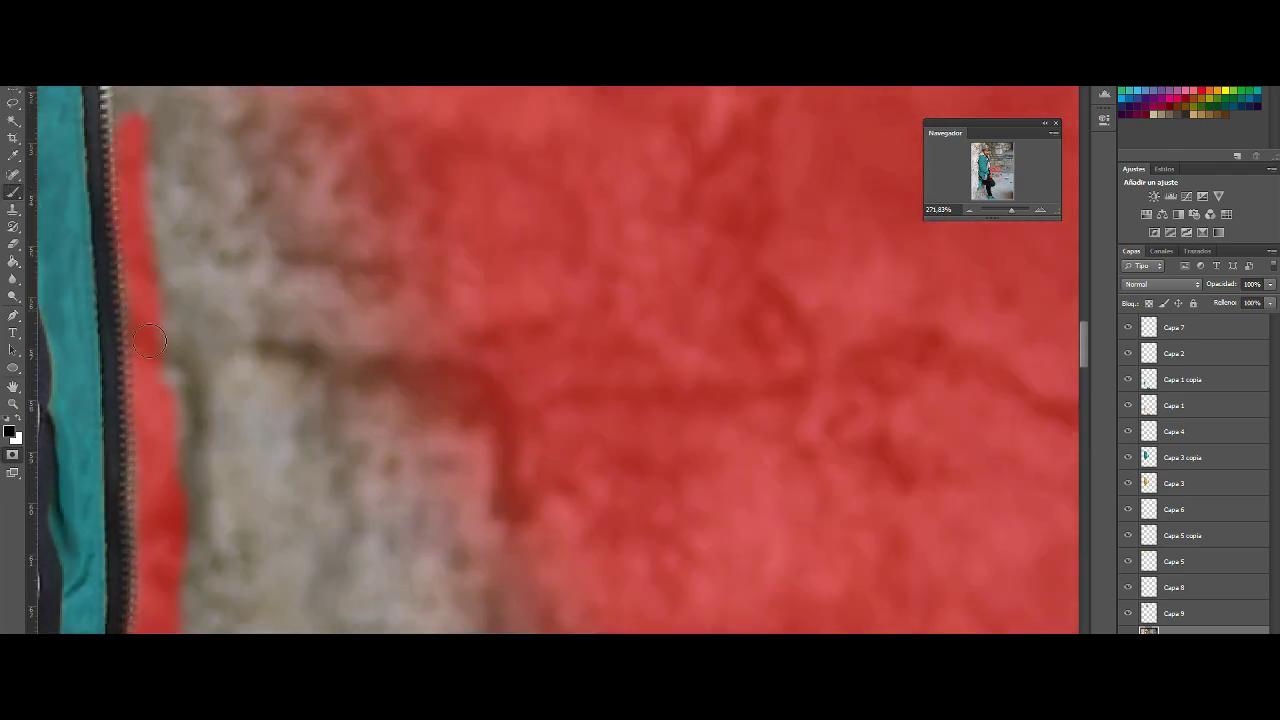
{"action": "scroll", "coordinate": [115, 210], "scroll_direction": "up", "scroll_amount": 2}
{"action": "scroll", "coordinate": [101, 140], "scroll_direction": "up", "scroll_amount": 2}
{"action": "scroll", "coordinate": [126, 294], "scroll_direction": "up", "scroll_amount": 3}
{"action": "scroll", "coordinate": [312, 123], "scroll_direction": "left", "scroll_amount": 3}
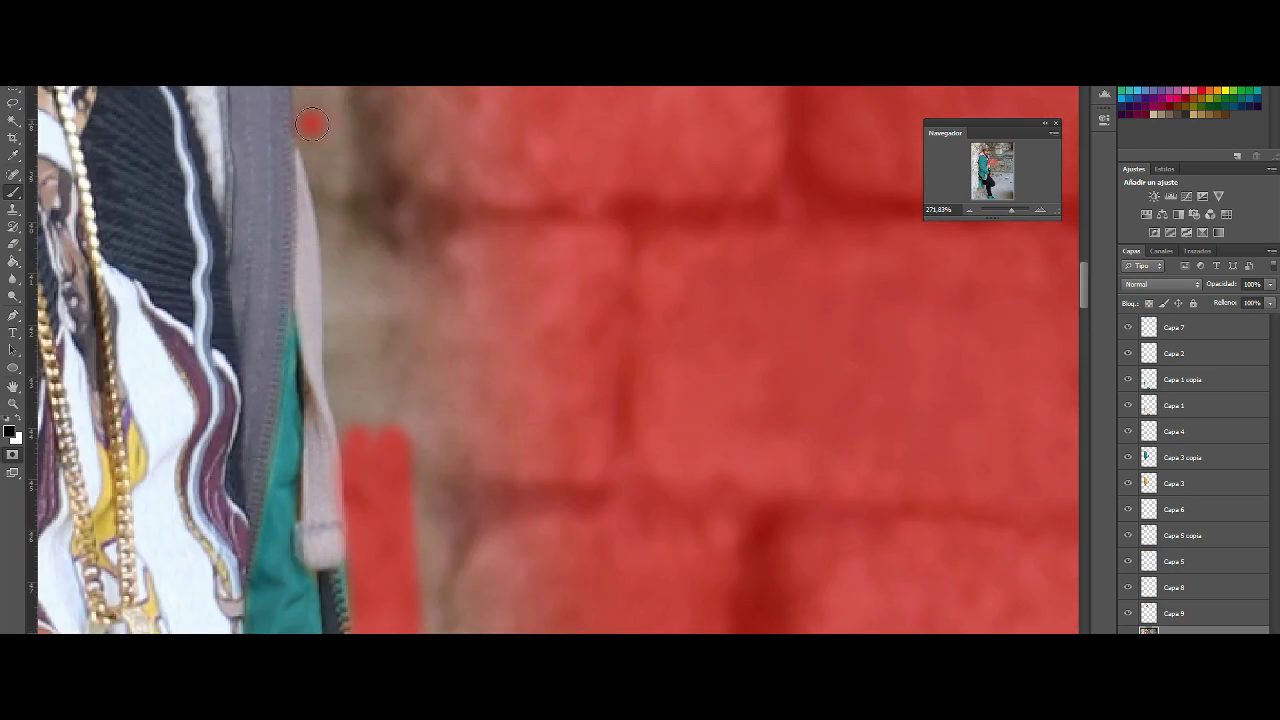
{"action": "scroll", "coordinate": [330, 210], "scroll_direction": "up", "scroll_amount": 3}
{"action": "scroll", "coordinate": [280, 245], "scroll_direction": "up", "scroll_amount": 2}
{"action": "scroll", "coordinate": [230, 280], "scroll_direction": "up", "scroll_amount": 2}
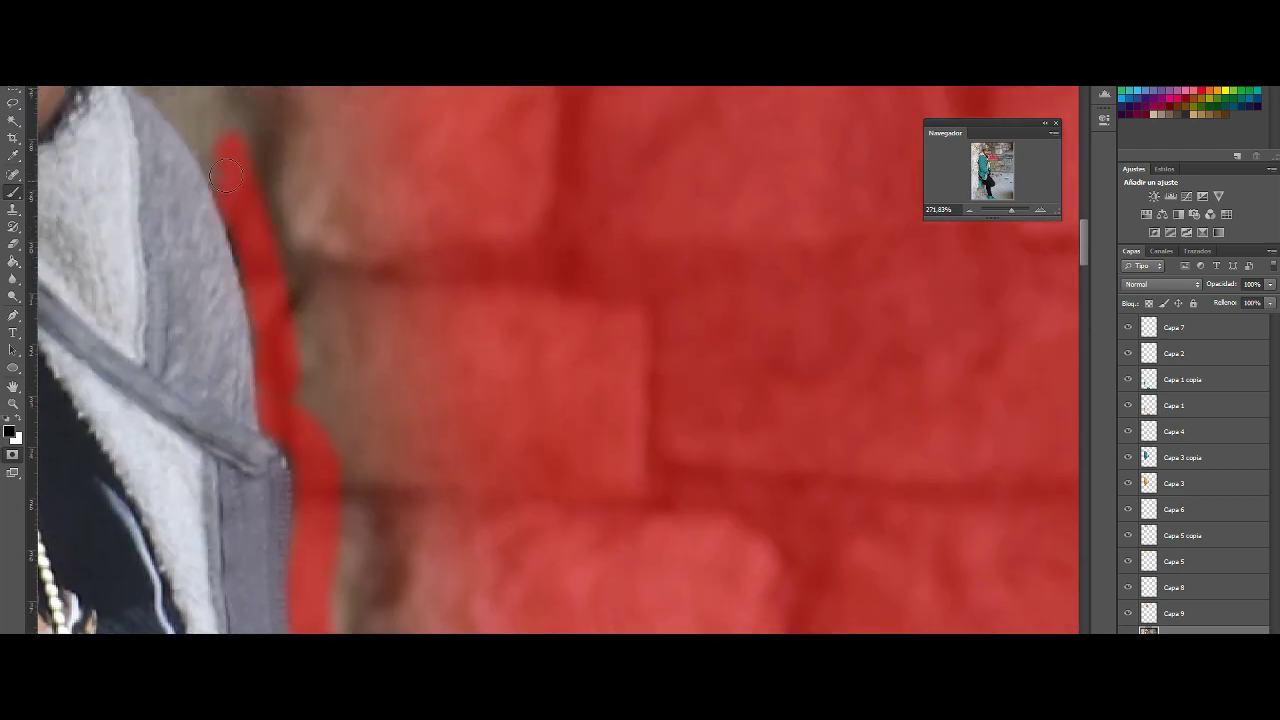
{"action": "scroll", "coordinate": [170, 325], "scroll_direction": "up", "scroll_amount": 2}
{"action": "scroll", "coordinate": [165, 310], "scroll_direction": "up", "scroll_amount": 3}
{"action": "scroll", "coordinate": [170, 285], "scroll_direction": "up", "scroll_amount": 2}
{"action": "scroll", "coordinate": [175, 260], "scroll_direction": "up", "scroll_amount": 2}
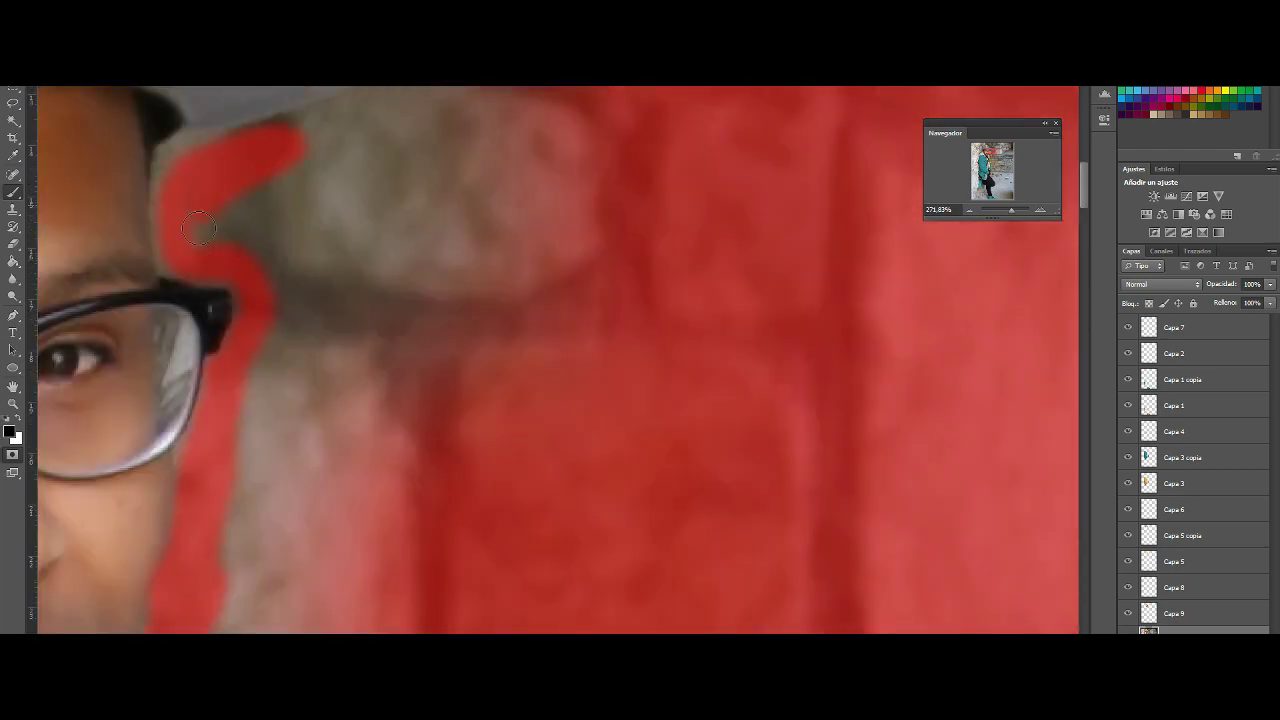
{"action": "scroll", "coordinate": [185, 235], "scroll_direction": "up", "scroll_amount": 2}
{"action": "scroll", "coordinate": [185, 235], "scroll_direction": "up", "scroll_amount": 2}
{"action": "scroll", "coordinate": [300, 245], "scroll_direction": "left", "scroll_amount": 4}
{"action": "scroll", "coordinate": [300, 245], "scroll_direction": "up", "scroll_amount": 1}
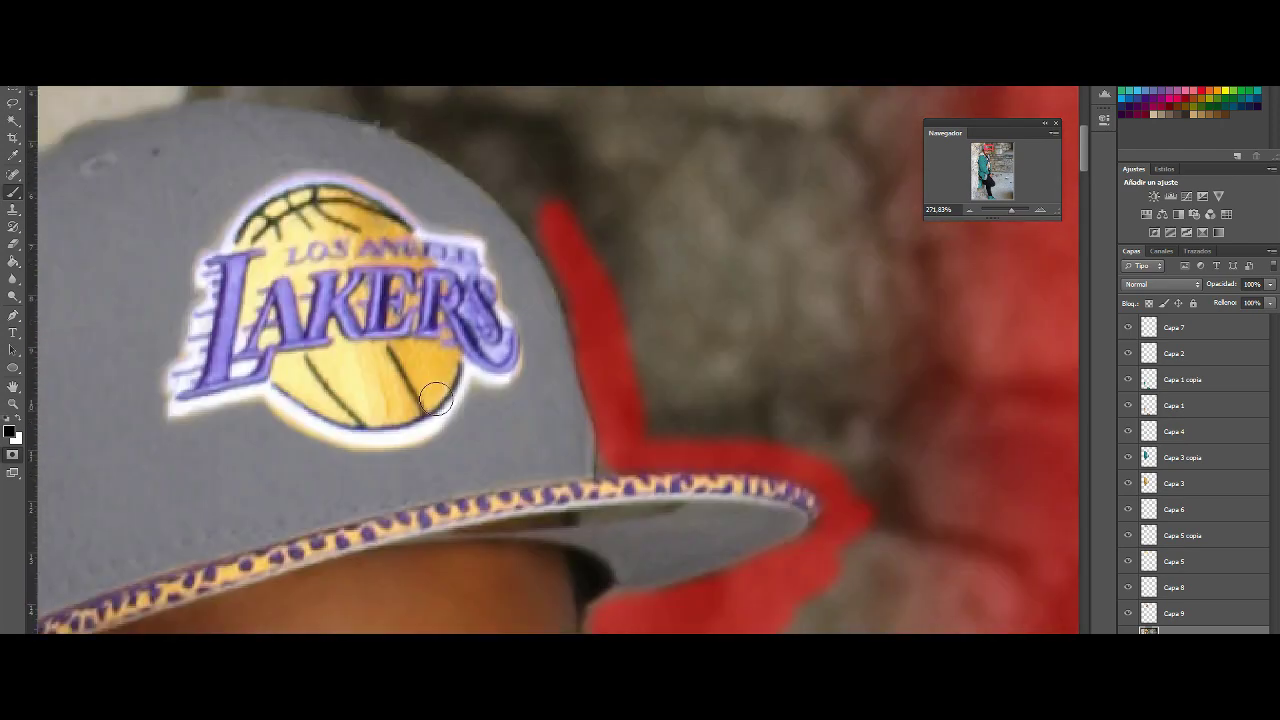
{"action": "scroll", "coordinate": [396, 253], "scroll_direction": "up", "scroll_amount": 1}
{"action": "scroll", "coordinate": [687, 273], "scroll_direction": "left", "scroll_amount": 4}
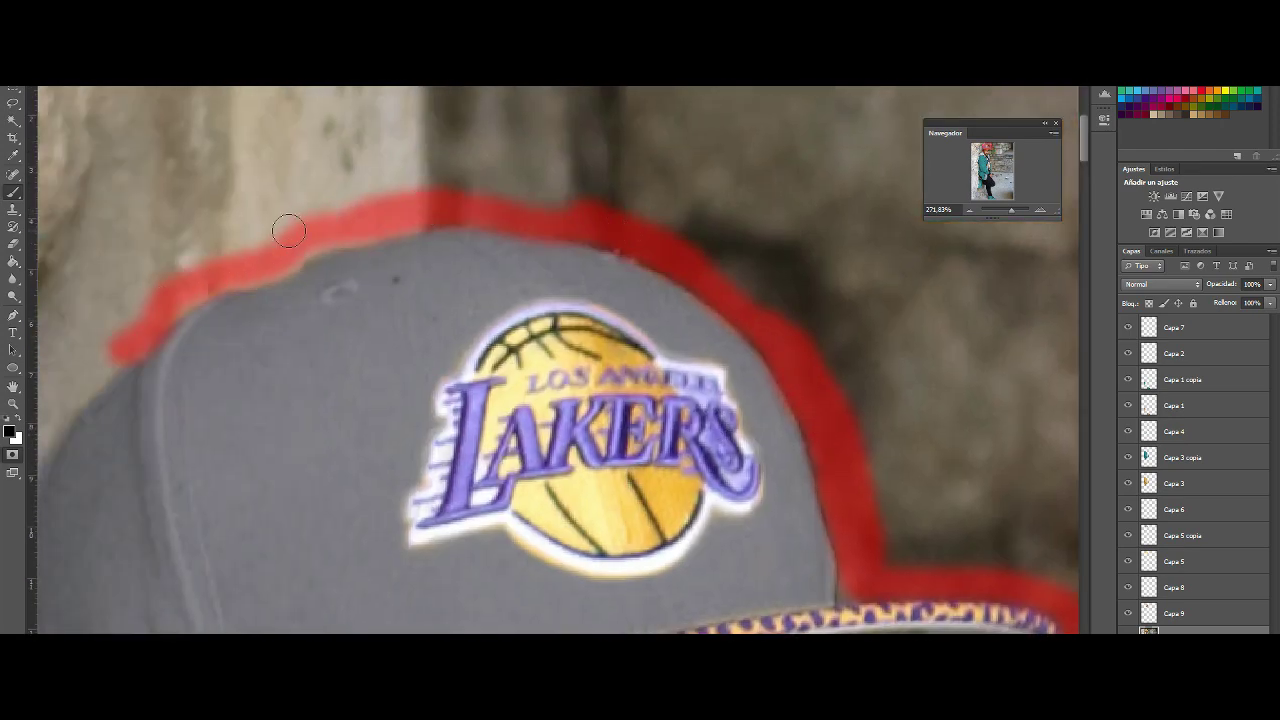
{"action": "scroll", "coordinate": [422, 492], "scroll_direction": "left", "scroll_amount": 6}
{"action": "scroll", "coordinate": [422, 492], "scroll_direction": "down", "scroll_amount": 3}
{"action": "scroll", "coordinate": [422, 492], "scroll_direction": "down", "scroll_amount": 2}
{"action": "scroll", "coordinate": [422, 492], "scroll_direction": "down", "scroll_amount": 2}
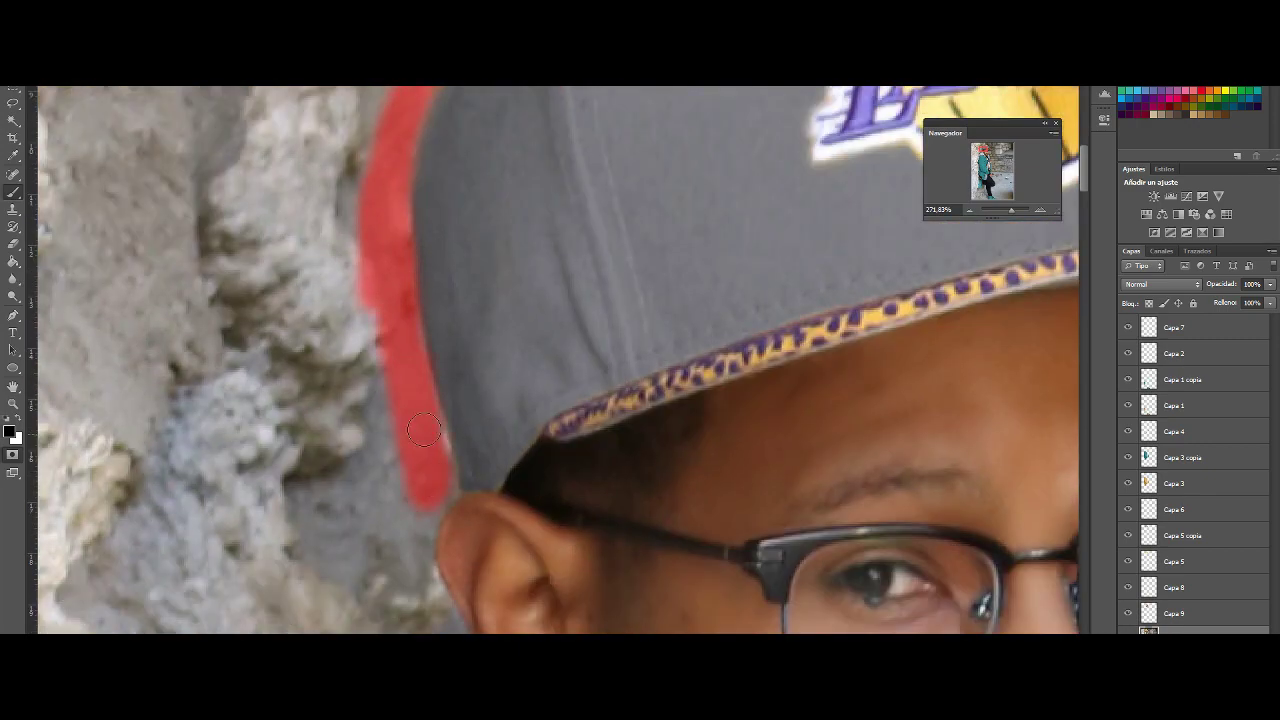
{"action": "scroll", "coordinate": [422, 492], "scroll_direction": "down", "scroll_amount": 2}
{"action": "scroll", "coordinate": [422, 492], "scroll_direction": "down", "scroll_amount": 1}
{"action": "scroll", "coordinate": [422, 492], "scroll_direction": "down", "scroll_amount": 4}
{"action": "scroll", "coordinate": [400, 470], "scroll_direction": "down", "scroll_amount": 3}
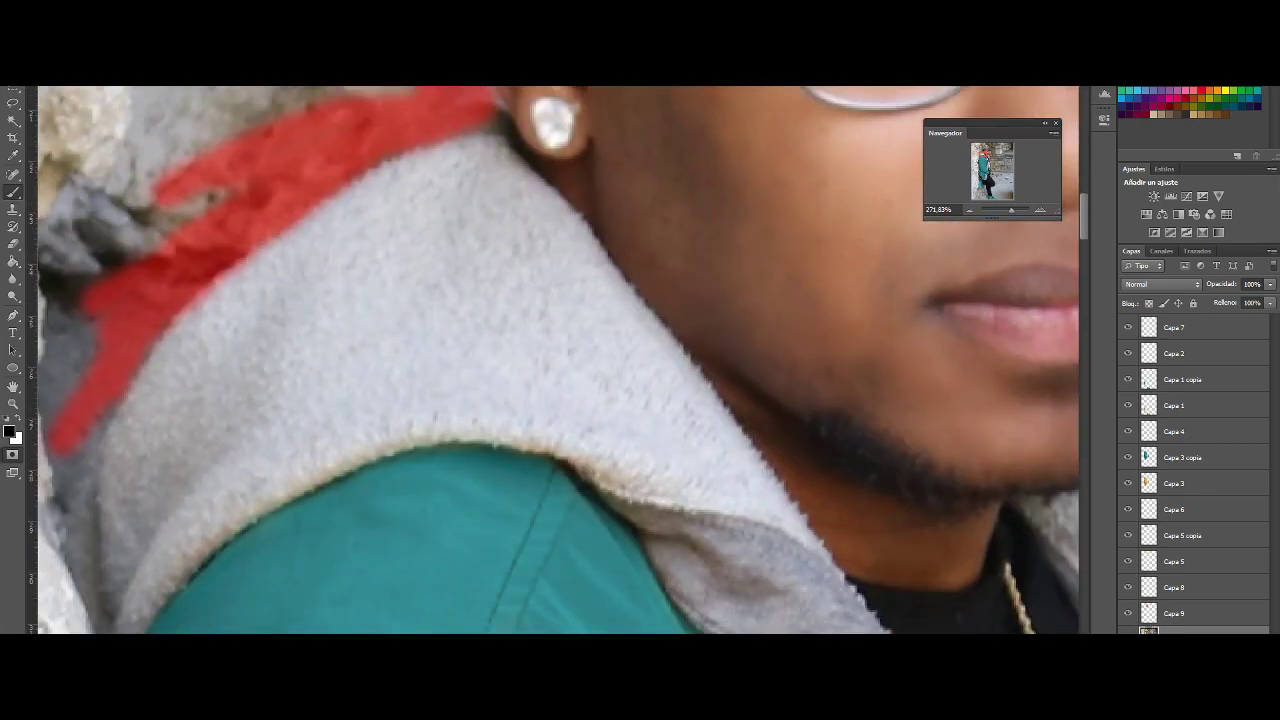
{"action": "scroll", "coordinate": [329, 400], "scroll_direction": "down", "scroll_amount": 5}
{"action": "scroll", "coordinate": [329, 400], "scroll_direction": "left", "scroll_amount": 5}
{"action": "scroll", "coordinate": [329, 400], "scroll_direction": "down", "scroll_amount": 5}
{"action": "scroll", "coordinate": [234, 317], "scroll_direction": "down", "scroll_amount": 1}
{"action": "scroll", "coordinate": [257, 425], "scroll_direction": "down", "scroll_amount": 4}
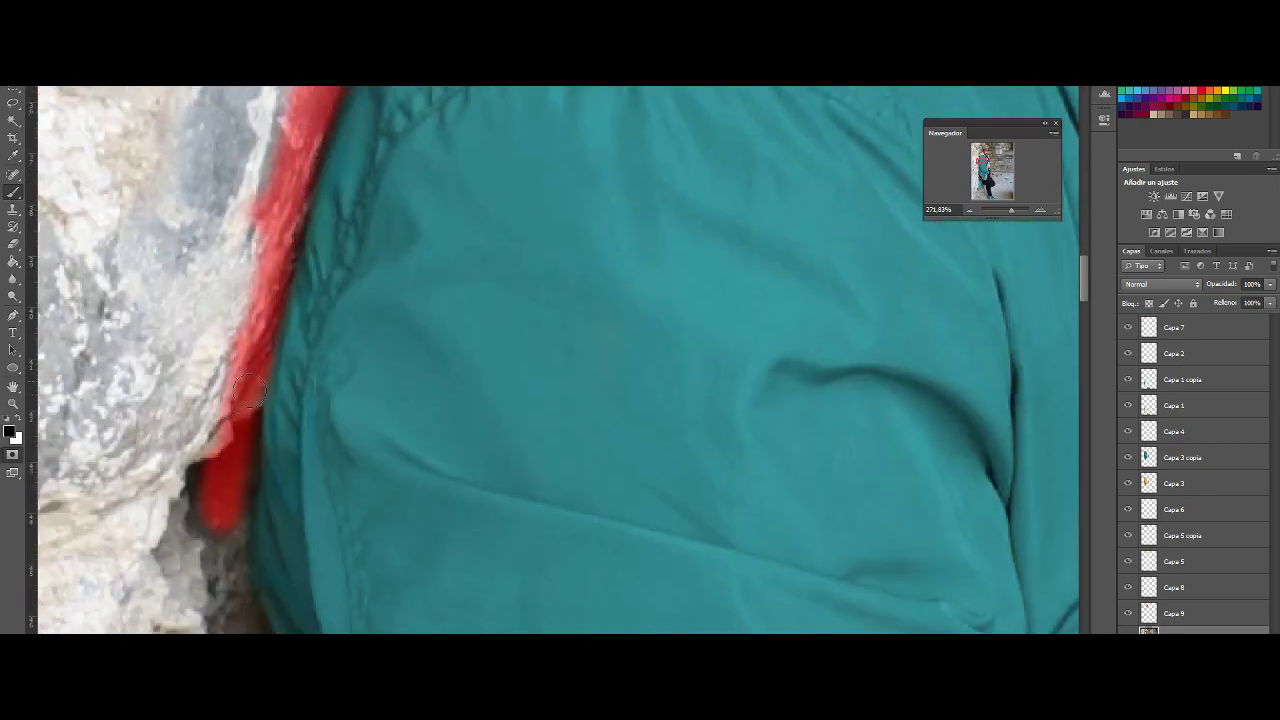
{"action": "scroll", "coordinate": [257, 425], "scroll_direction": "down", "scroll_amount": 3}
{"action": "scroll", "coordinate": [257, 425], "scroll_direction": "down", "scroll_amount": 3}
{"action": "scroll", "coordinate": [260, 440], "scroll_direction": "down", "scroll_amount": 3}
{"action": "scroll", "coordinate": [265, 460], "scroll_direction": "down", "scroll_amount": 3}
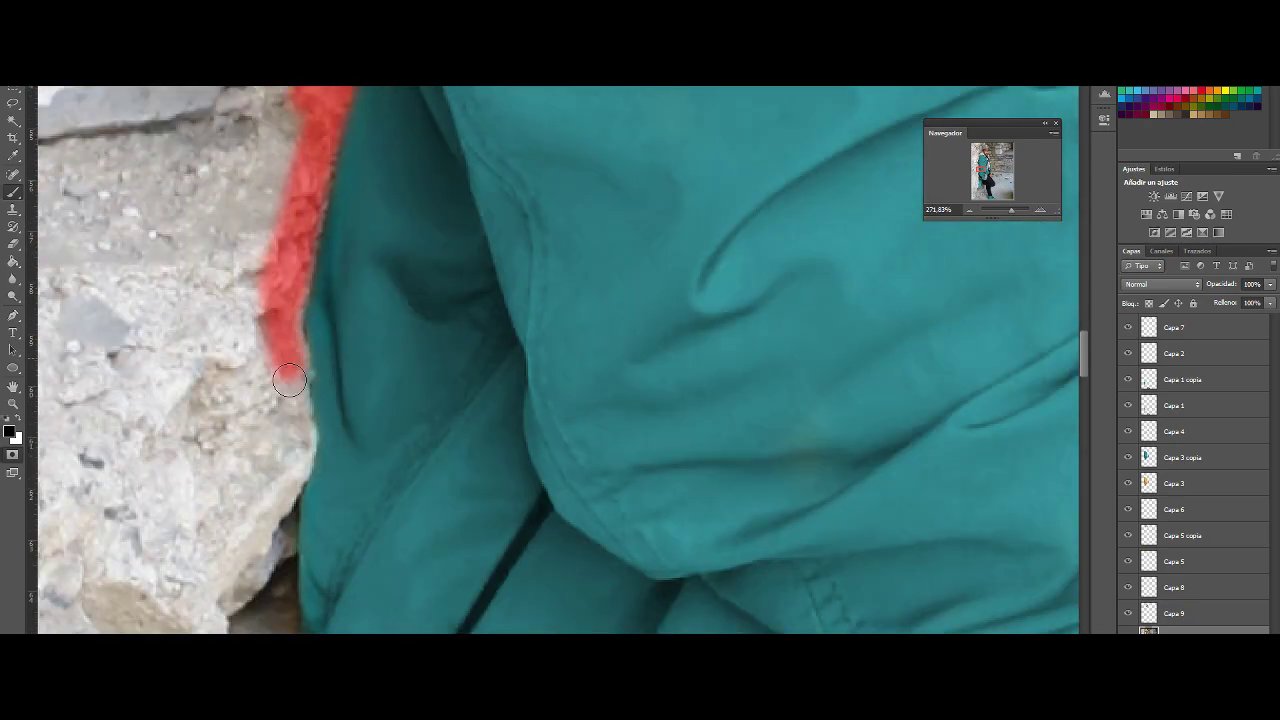
{"action": "scroll", "coordinate": [273, 500], "scroll_direction": "down", "scroll_amount": 3}
{"action": "scroll", "coordinate": [300, 480], "scroll_direction": "down", "scroll_amount": 3}
{"action": "scroll", "coordinate": [350, 460], "scroll_direction": "down", "scroll_amount": 3}
{"action": "scroll", "coordinate": [420, 430], "scroll_direction": "down", "scroll_amount": 3}
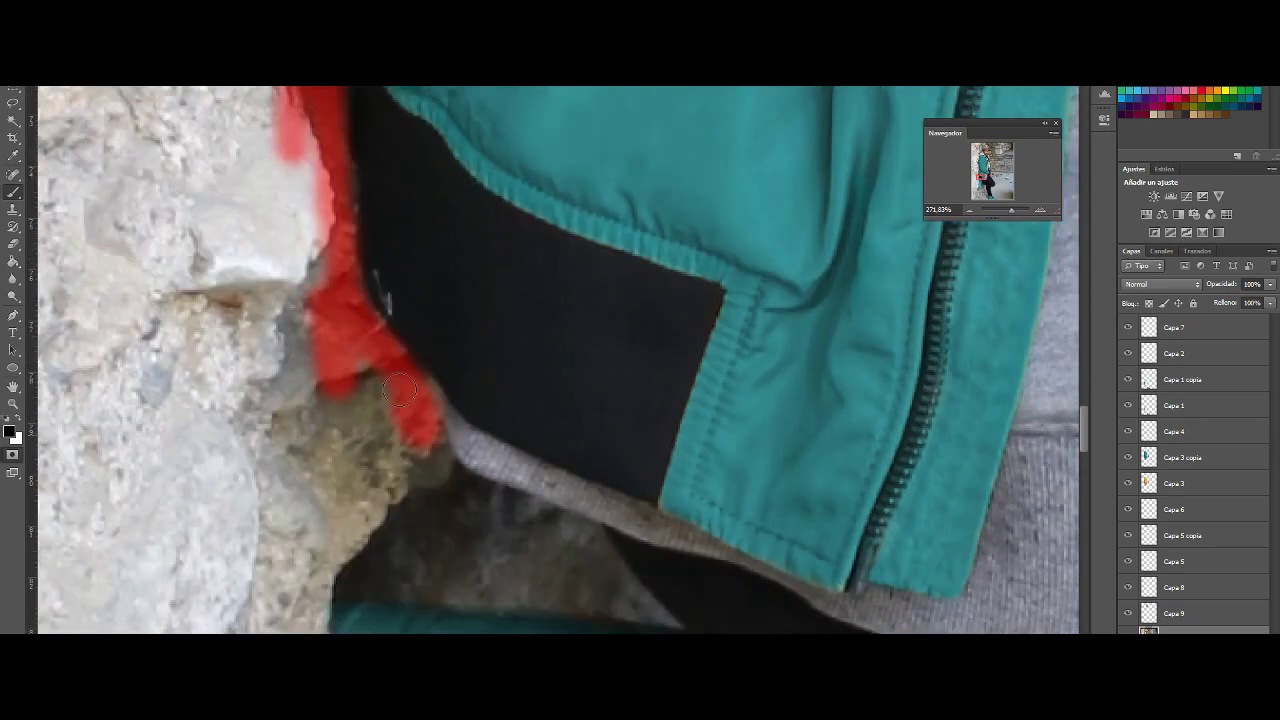
{"action": "scroll", "coordinate": [480, 410], "scroll_direction": "down", "scroll_amount": 2}
{"action": "left_click_drag", "start_coordinate": [625, 475], "coordinate": [505, 395]}
{"action": "left_click_drag", "start_coordinate": [517, 470], "coordinate": [262, 460]}
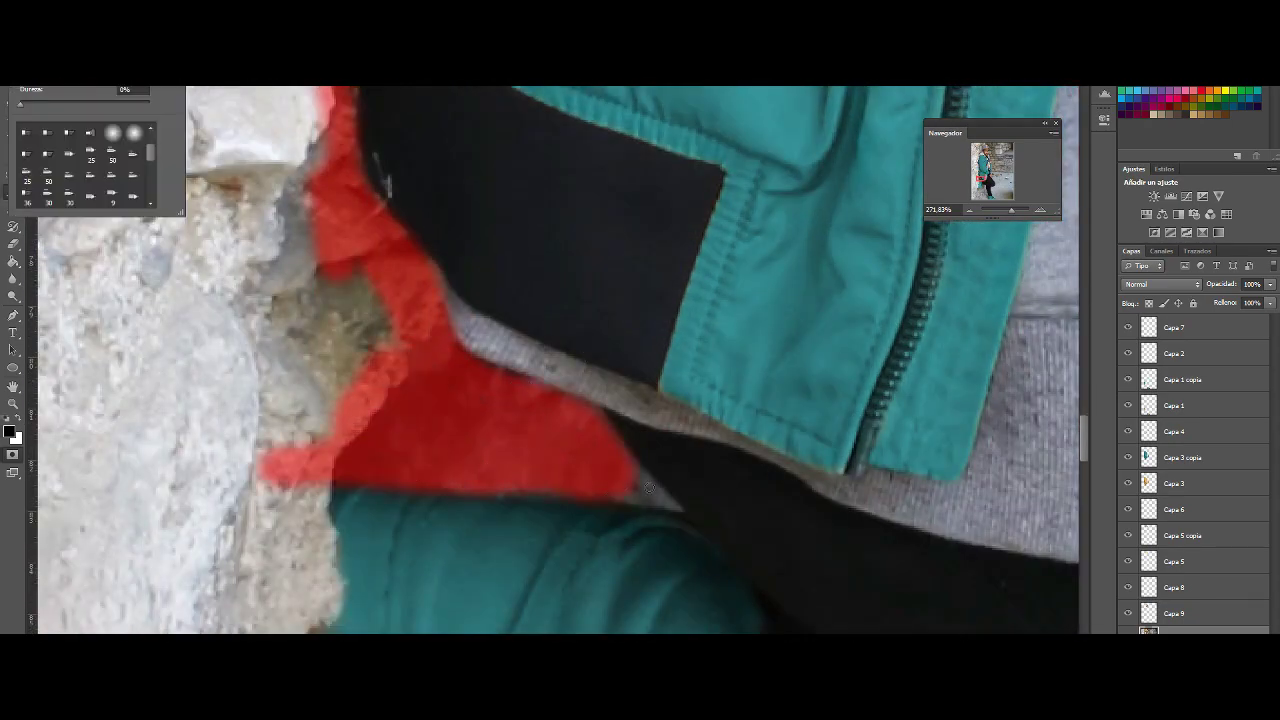
{"action": "left_click_drag", "start_coordinate": [665, 495], "coordinate": [601, 437]}
- Resize the brush, mask around the lower legs, and swap foreground and background colours
{"action": "scroll", "coordinate": [548, 468], "scroll_direction": "down", "scroll_amount": 3}
{"action": "scroll", "coordinate": [500, 400], "scroll_direction": "down", "scroll_amount": 2}
{"action": "right_click", "coordinate": [120, 150]}
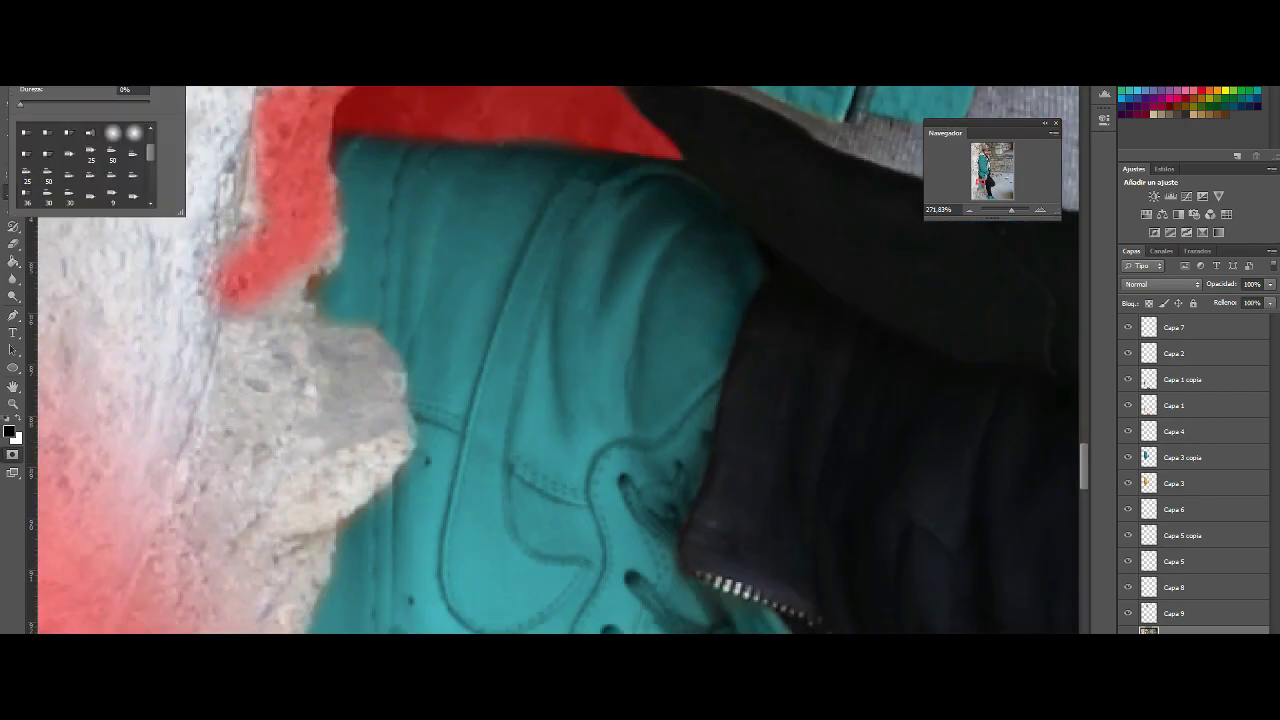
{"action": "left_click_drag", "start_coordinate": [330, 250], "coordinate": [389, 340]}
{"action": "scroll", "coordinate": [389, 340], "scroll_direction": "down", "scroll_amount": 3}
{"action": "scroll", "coordinate": [400, 380], "scroll_direction": "down", "scroll_amount": 3}
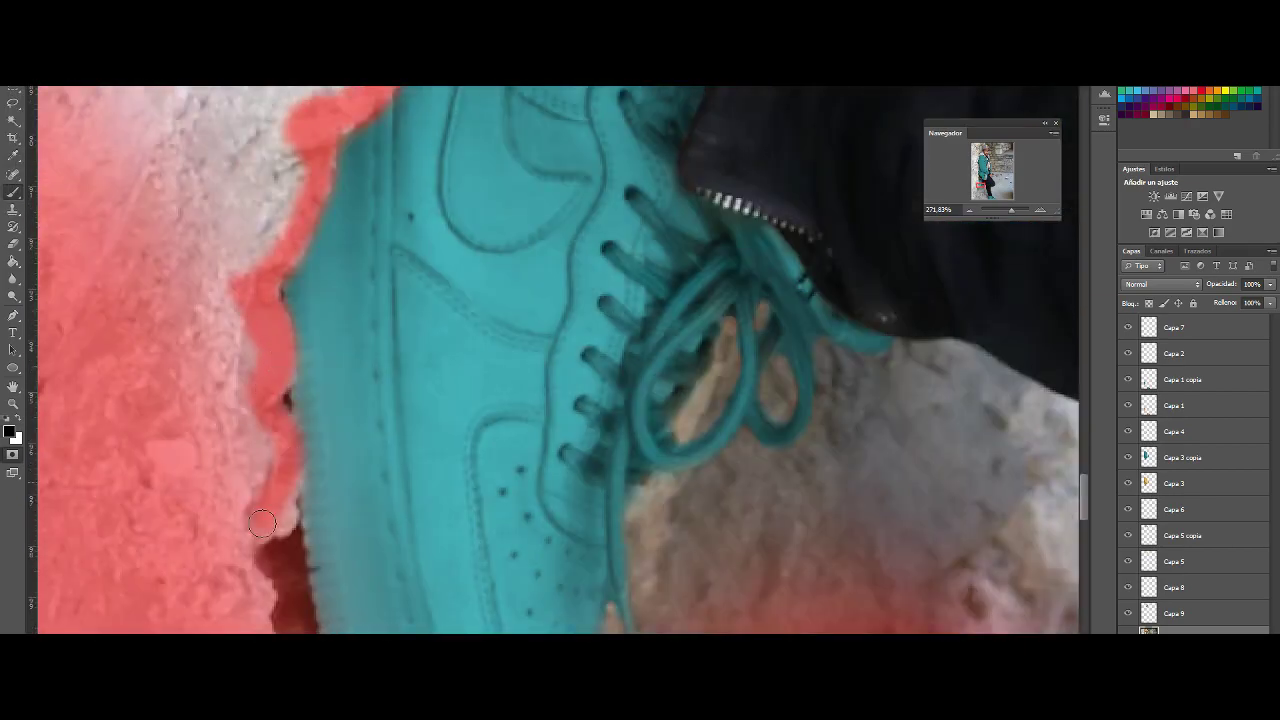
{"action": "scroll", "coordinate": [420, 420], "scroll_direction": "down", "scroll_amount": 3}
{"action": "left_click_drag", "start_coordinate": [613, 325], "coordinate": [456, 577]}
{"action": "scroll", "coordinate": [372, 540], "scroll_direction": "right", "scroll_amount": 5}
{"action": "left_click", "coordinate": [16, 421]}
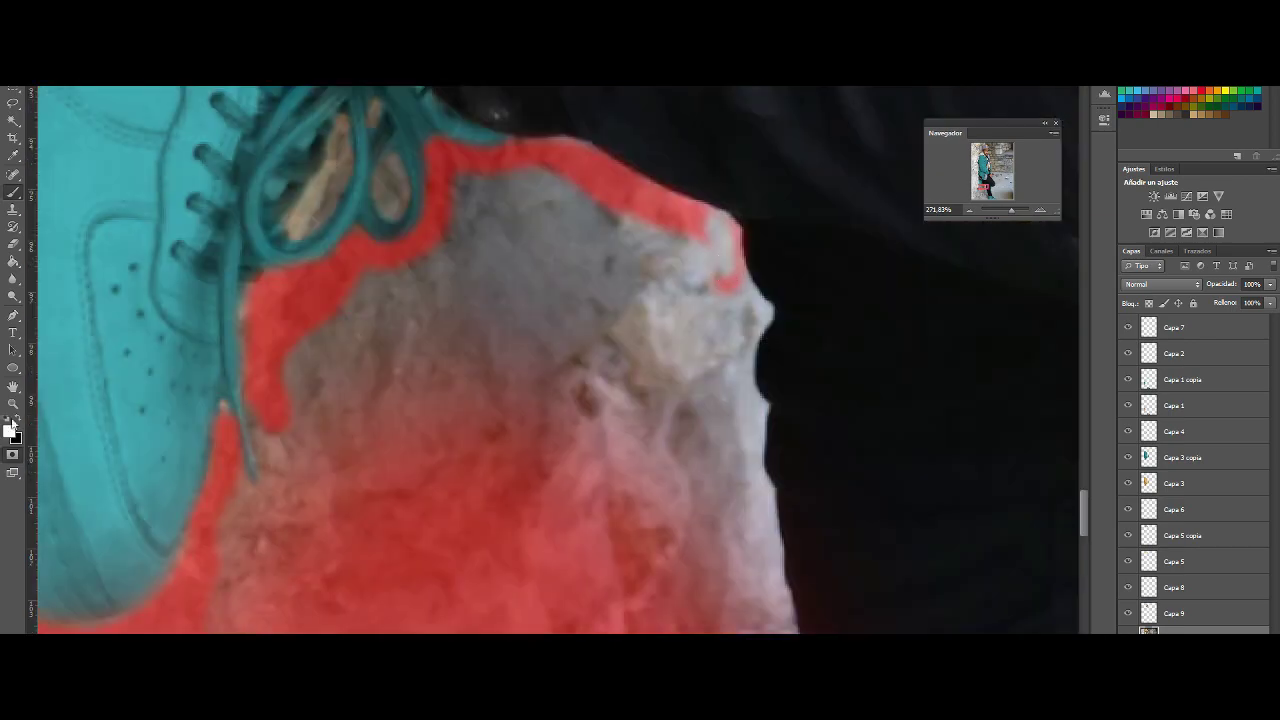
{"action": "left_click_drag", "start_coordinate": [1012, 211], "coordinate": [1007, 211]}
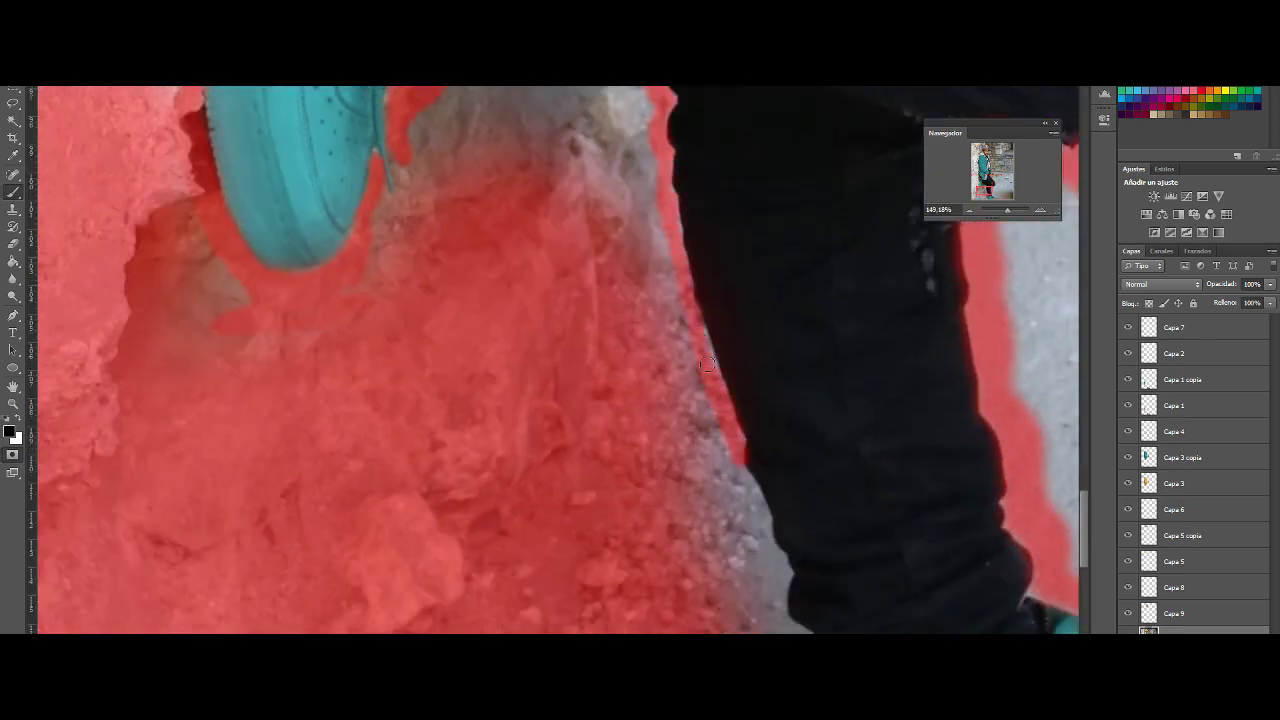
{"action": "scroll", "coordinate": [707, 364], "scroll_direction": "down", "scroll_amount": 3}
{"action": "left_click_drag", "start_coordinate": [742, 322], "coordinate": [771, 410]}
{"action": "scroll", "coordinate": [750, 448], "scroll_direction": "down", "scroll_amount": 4}
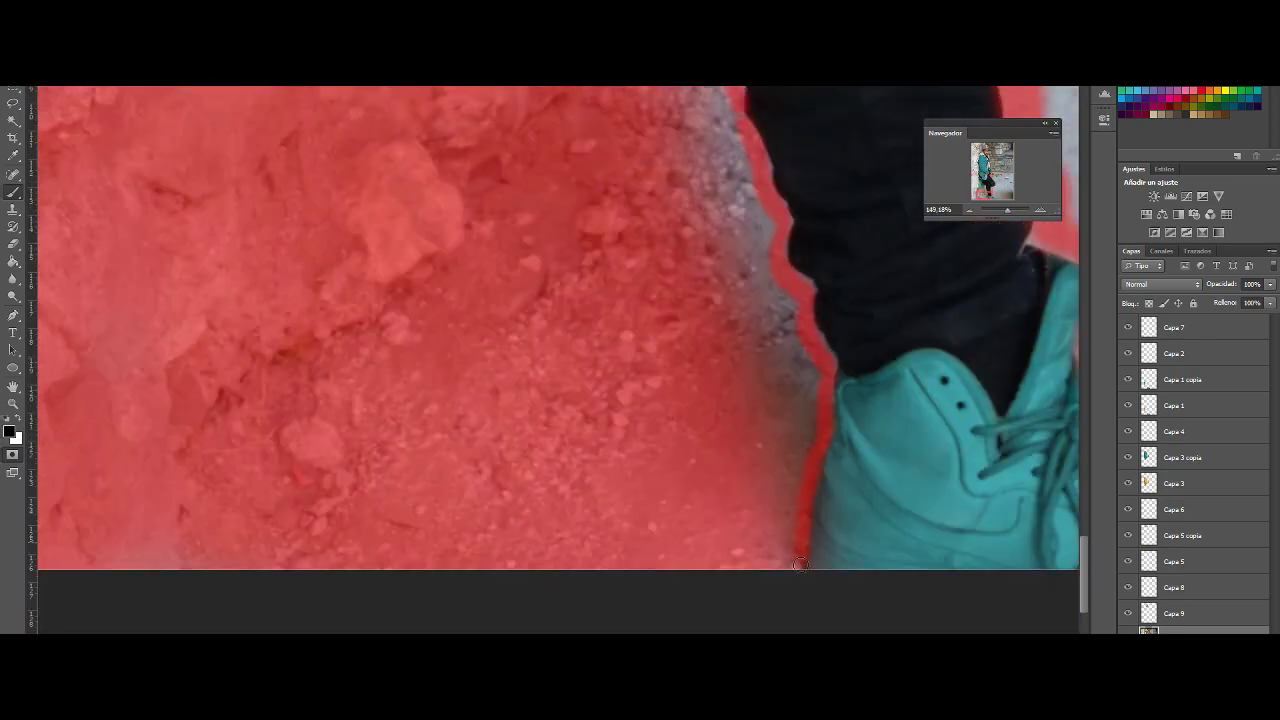
- Trace the figure with Polygonal Lasso points along the jacket, ear, cap top and hand
{"action": "scroll", "coordinate": [772, 200], "scroll_direction": "up", "scroll_amount": 3}
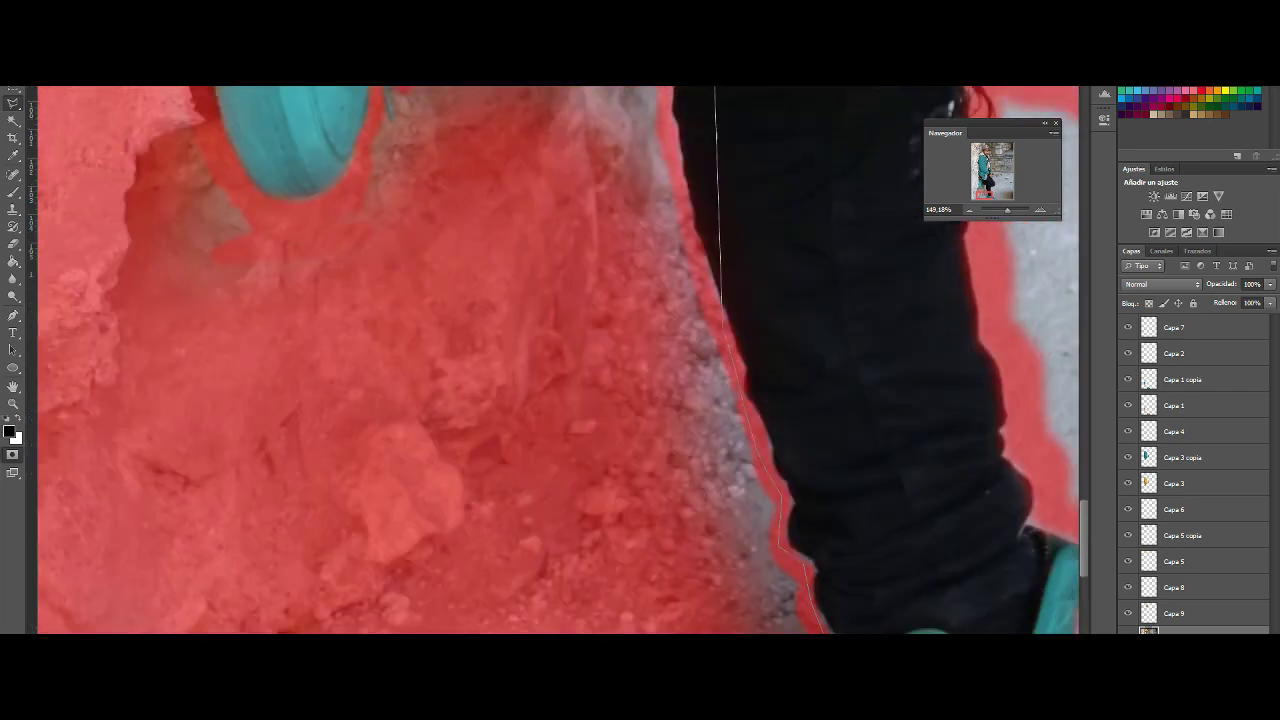
{"action": "scroll", "coordinate": [665, 152], "scroll_direction": "up", "scroll_amount": 3}
{"action": "scroll", "coordinate": [600, 200], "scroll_direction": "up", "scroll_amount": 4}
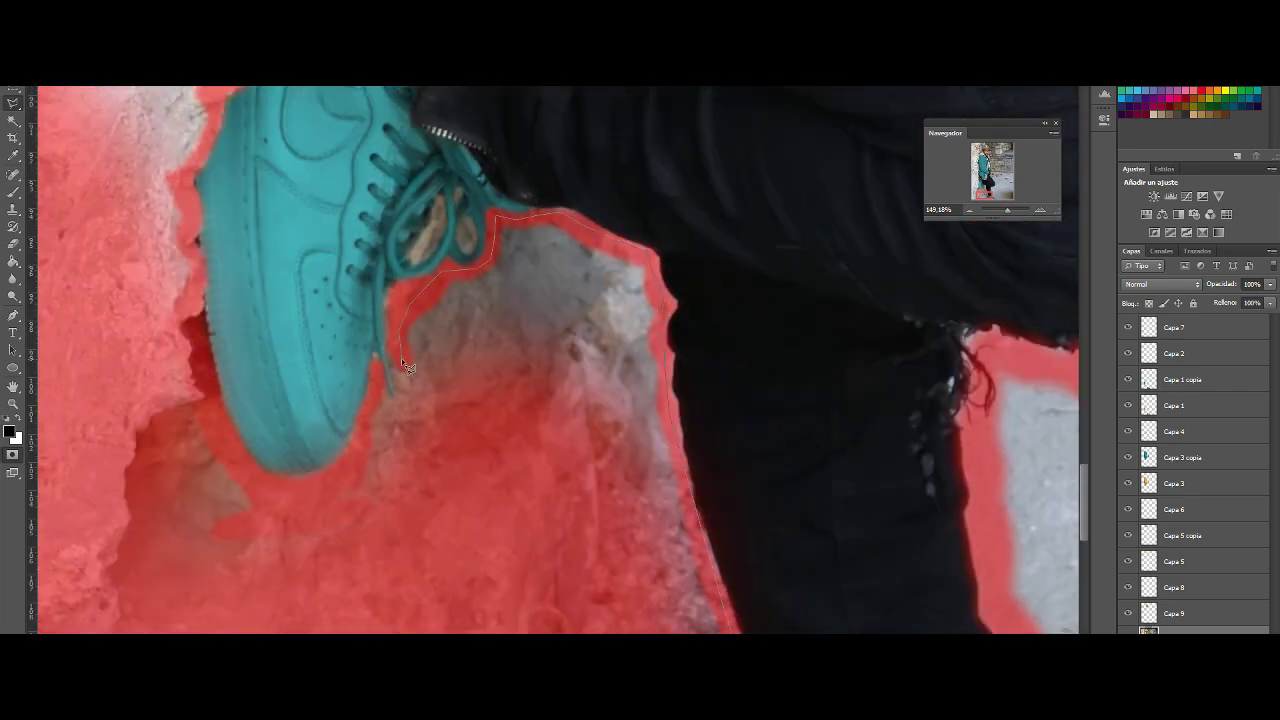
{"action": "scroll", "coordinate": [199, 158], "scroll_direction": "up", "scroll_amount": 3}
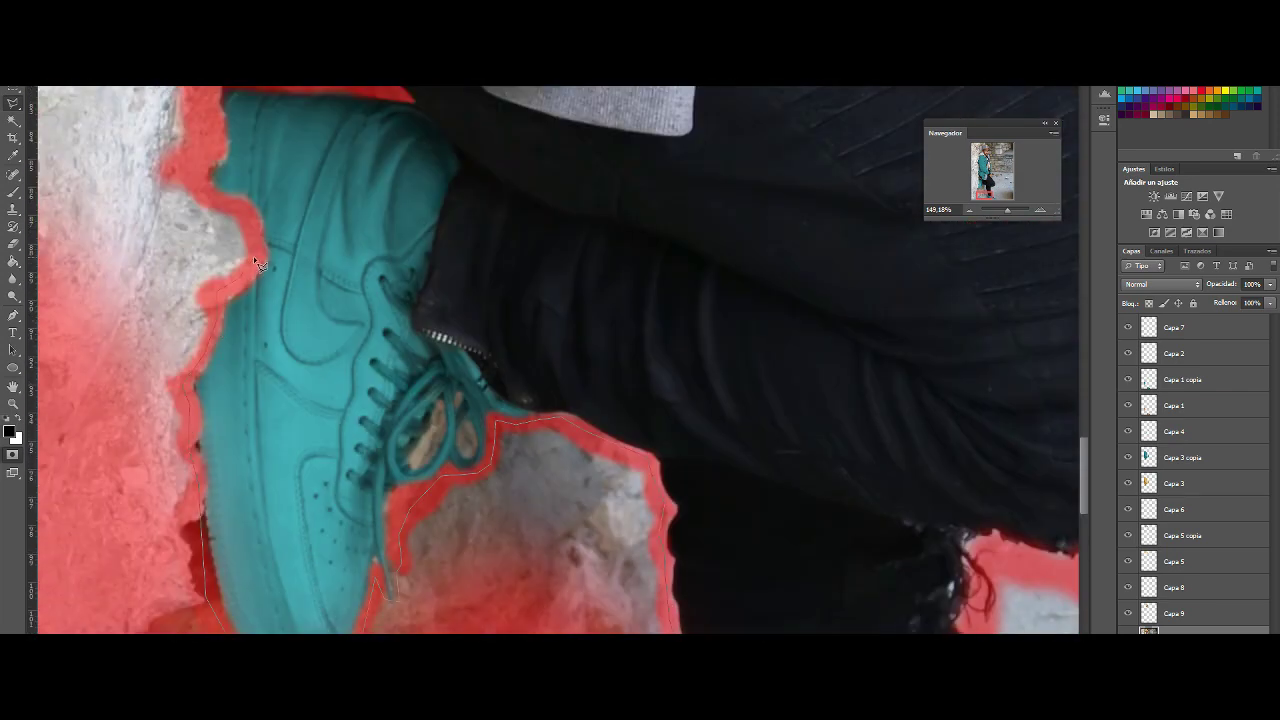
{"action": "scroll", "coordinate": [197, 282], "scroll_direction": "up", "scroll_amount": 2}
{"action": "left_click", "coordinate": [367, 176]}
{"action": "scroll", "coordinate": [255, 485], "scroll_direction": "up", "scroll_amount": 8}
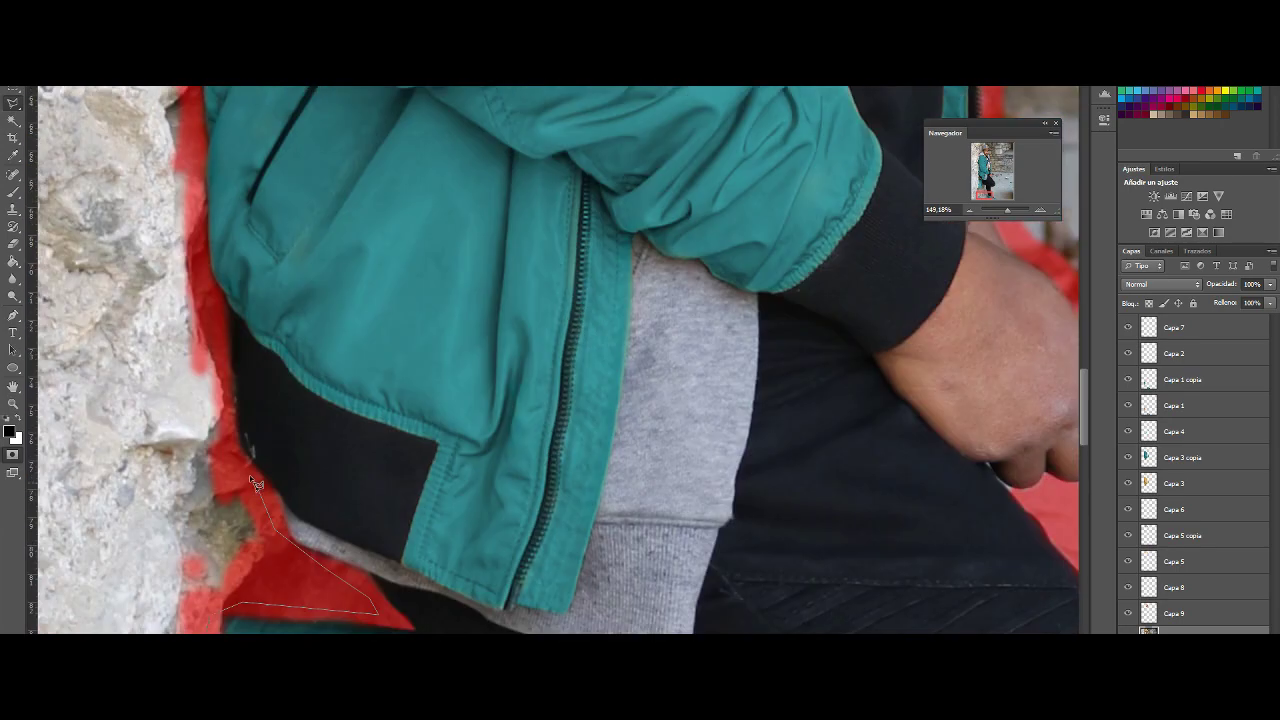
{"action": "scroll", "coordinate": [205, 110], "scroll_direction": "up", "scroll_amount": 5}
{"action": "scroll", "coordinate": [220, 380], "scroll_direction": "up", "scroll_amount": 3}
{"action": "scroll", "coordinate": [163, 451], "scroll_direction": "up", "scroll_amount": 4}
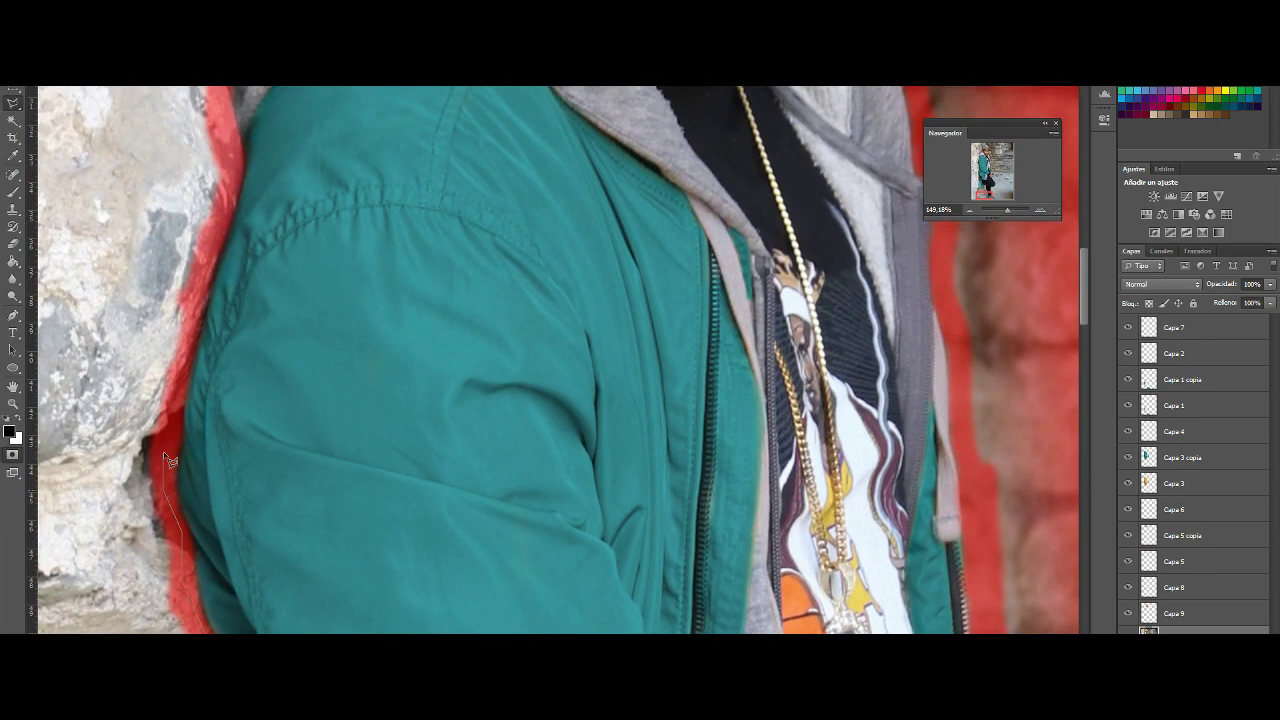
{"action": "scroll", "coordinate": [232, 302], "scroll_direction": "up", "scroll_amount": 4}
{"action": "scroll", "coordinate": [232, 302], "scroll_direction": "up", "scroll_amount": 3}
{"action": "scroll", "coordinate": [438, 372], "scroll_direction": "up", "scroll_amount": 5}
{"action": "left_click", "coordinate": [438, 372]}
{"action": "scroll", "coordinate": [419, 397], "scroll_direction": "up", "scroll_amount": 3}
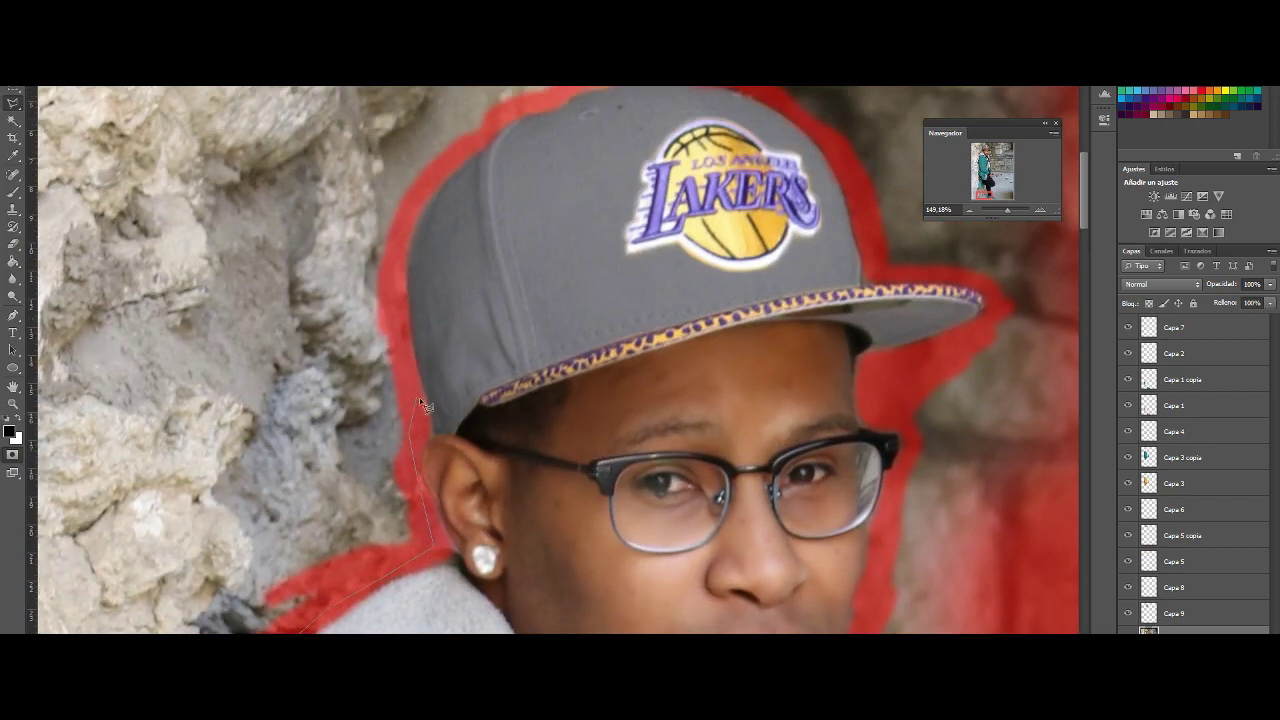
{"action": "left_click", "coordinate": [548, 112]}
{"action": "scroll", "coordinate": [548, 112], "scroll_direction": "up", "scroll_amount": 3}
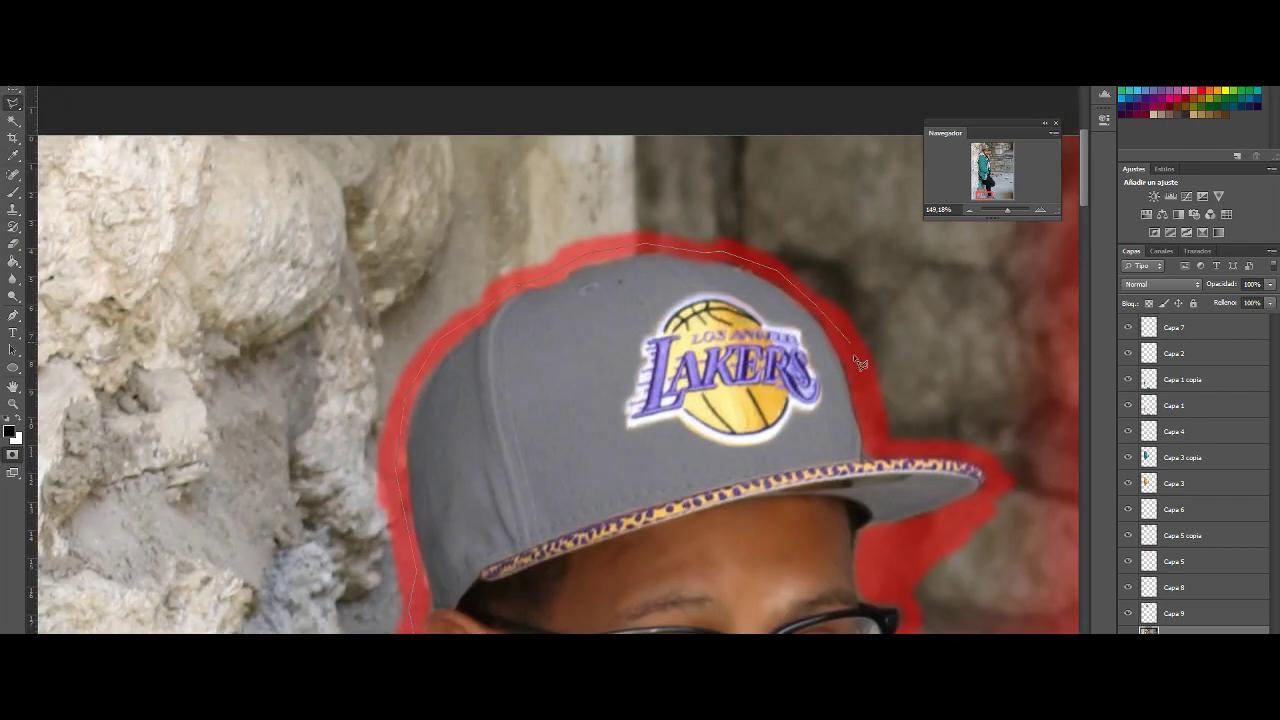
{"action": "scroll", "coordinate": [878, 575], "scroll_direction": "down", "scroll_amount": 6}
{"action": "scroll", "coordinate": [820, 570], "scroll_direction": "down", "scroll_amount": 2}
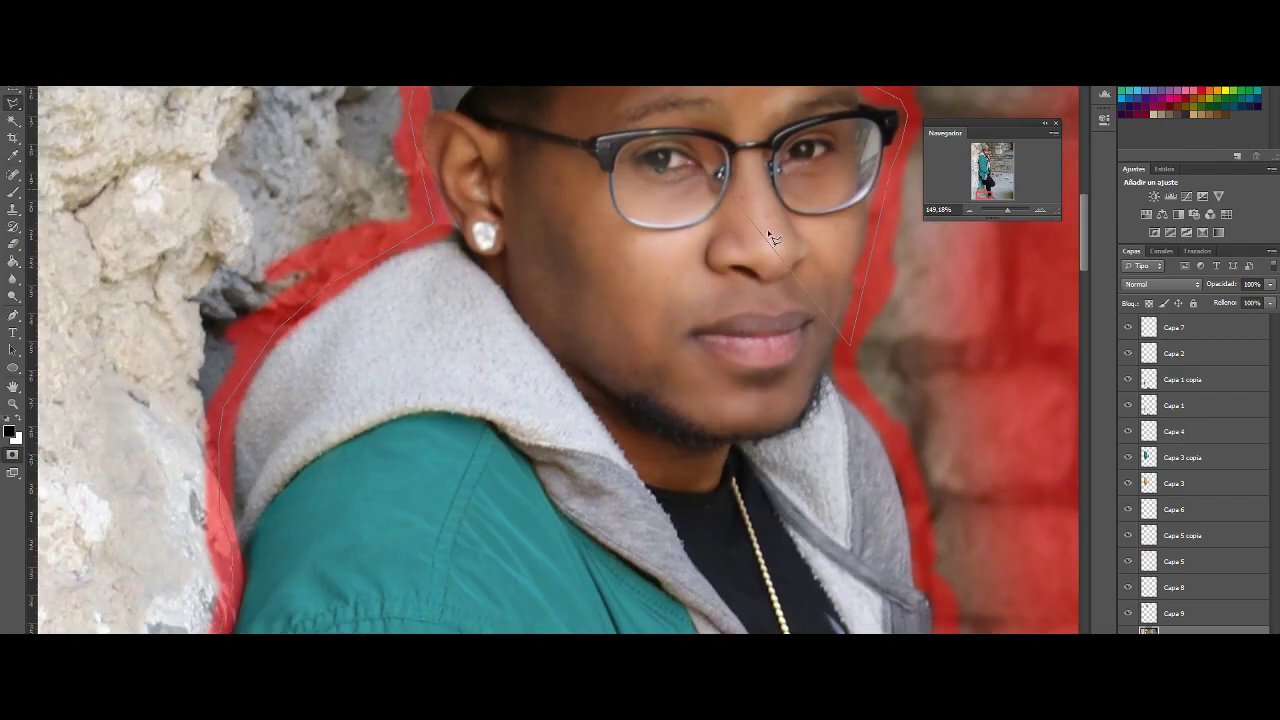
{"action": "scroll", "coordinate": [760, 560], "scroll_direction": "down", "scroll_amount": 2}
{"action": "scroll", "coordinate": [697, 550], "scroll_direction": "down", "scroll_amount": 3}
{"action": "scroll", "coordinate": [720, 500], "scroll_direction": "down", "scroll_amount": 4}
{"action": "scroll", "coordinate": [749, 423], "scroll_direction": "down", "scroll_amount": 4}
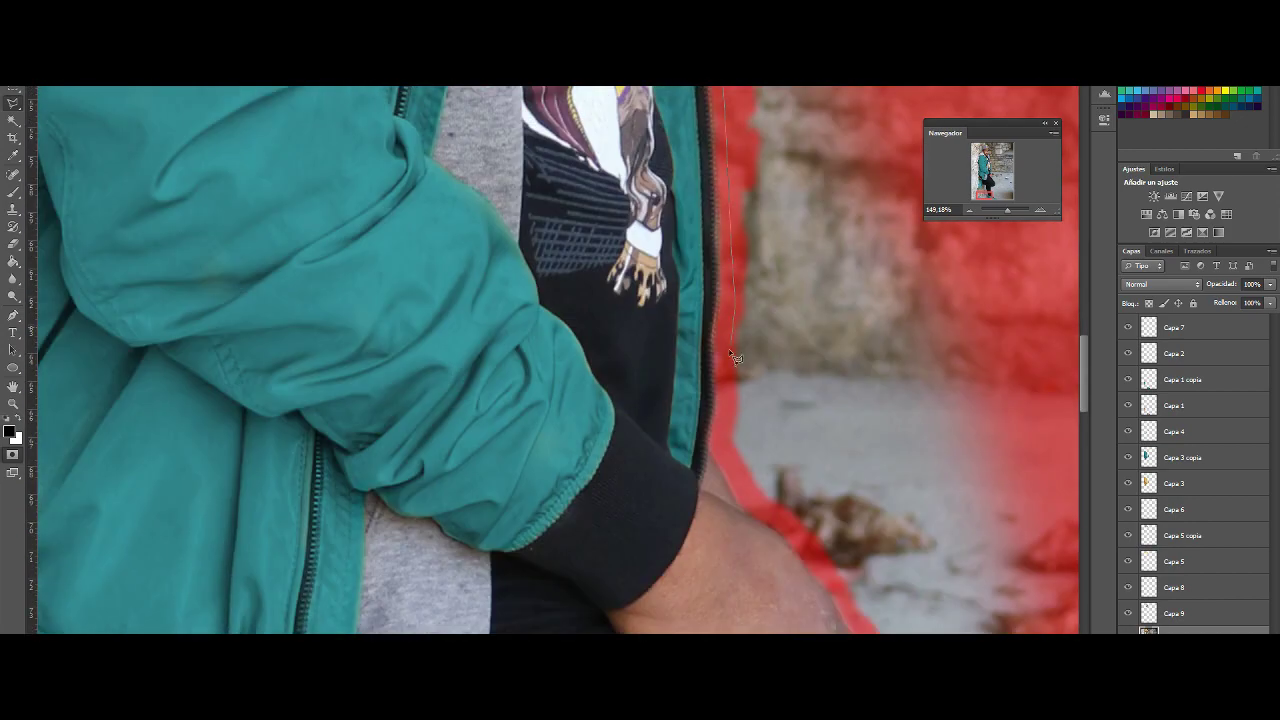
{"action": "scroll", "coordinate": [745, 420], "scroll_direction": "down", "scroll_amount": 2}
{"action": "left_click", "coordinate": [745, 404]}
{"action": "scroll", "coordinate": [660, 385], "scroll_direction": "down", "scroll_amount": 5}
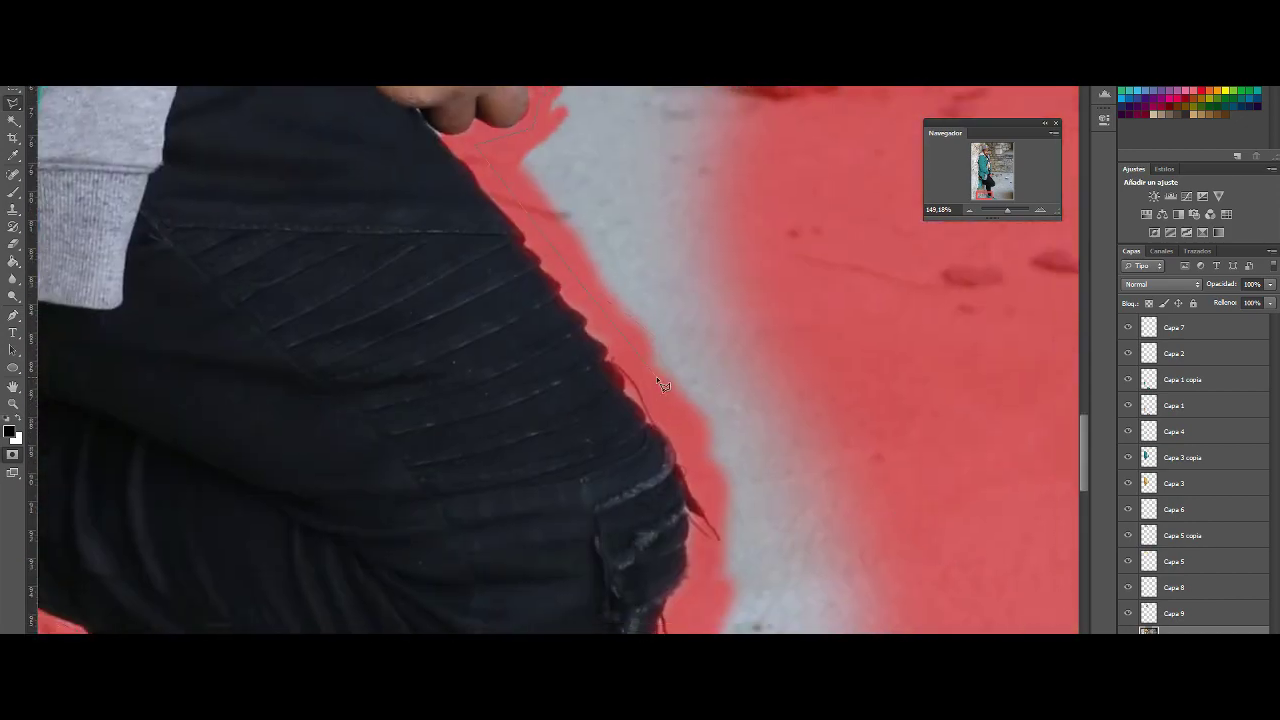
{"action": "scroll", "coordinate": [684, 620], "scroll_direction": "down", "scroll_amount": 5}
{"action": "scroll", "coordinate": [421, 492], "scroll_direction": "down", "scroll_amount": 5}
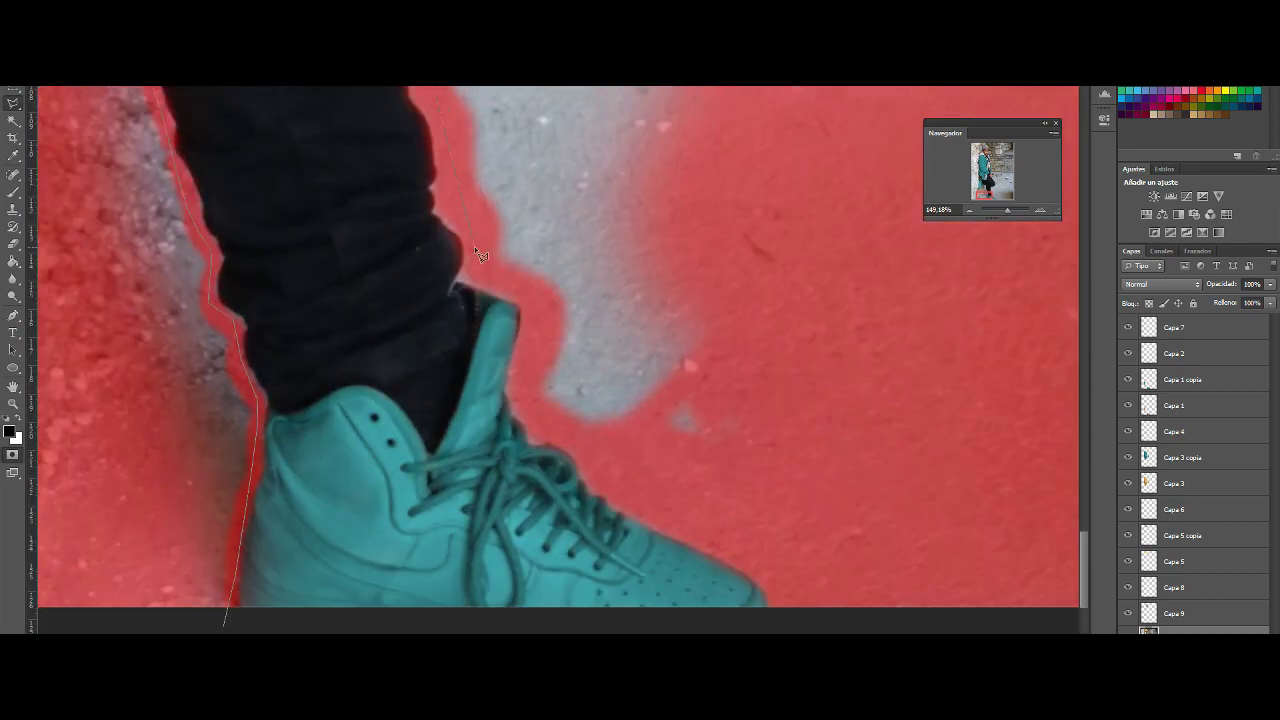
- Zoom out and brush mask over the remaining background and left wall
{"action": "left_click_drag", "start_coordinate": [1010, 213], "coordinate": [999, 211]}
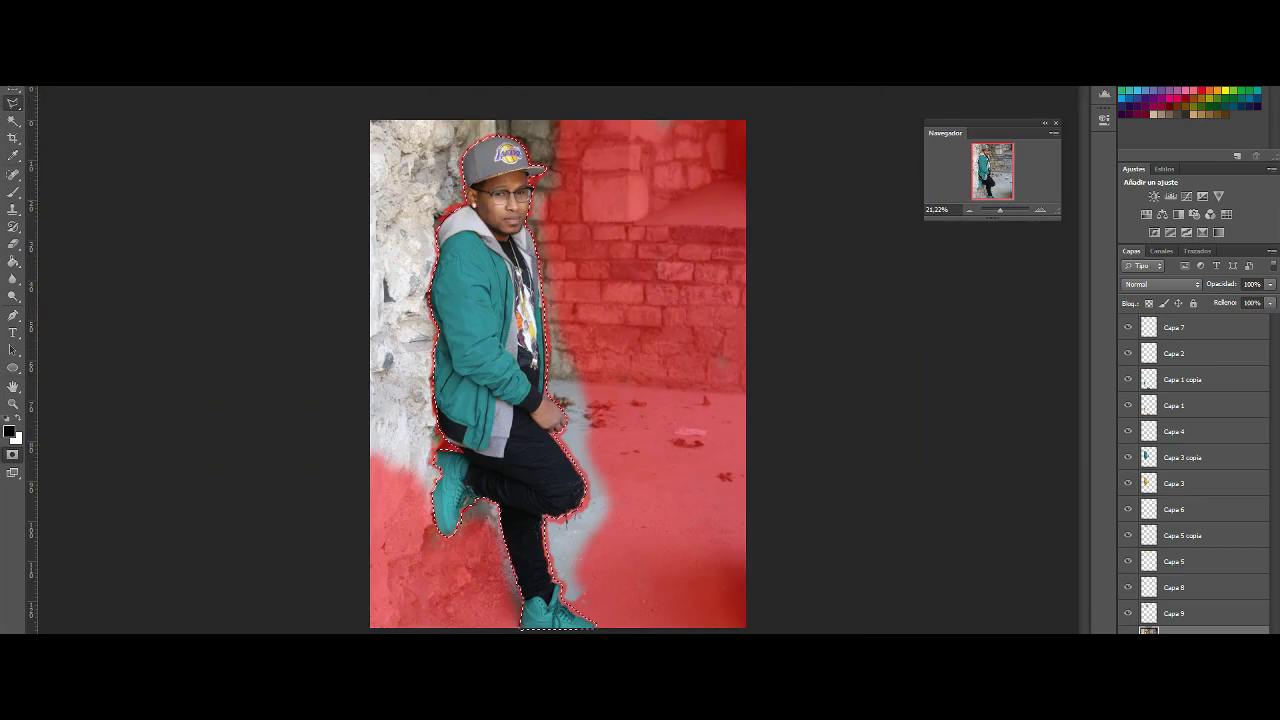
{"action": "left_click", "coordinate": [13, 192]}
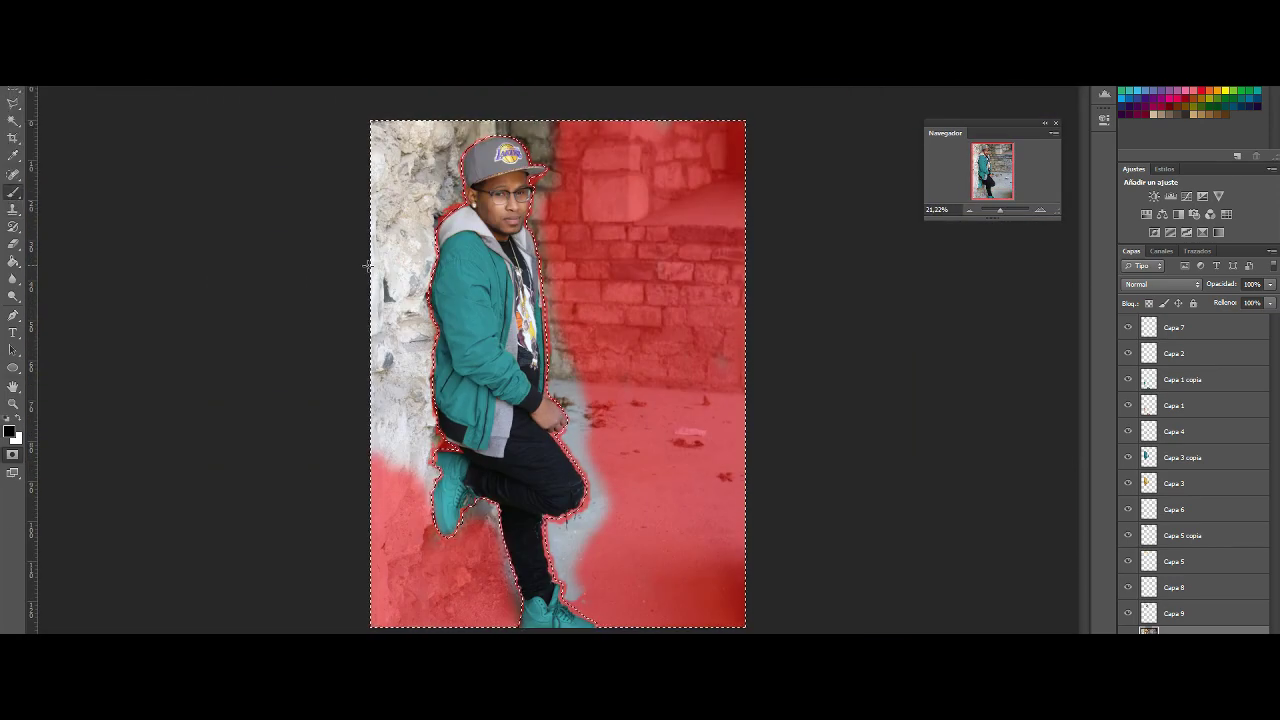
{"action": "right_click", "coordinate": [528, 330]}
{"action": "mouse_move", "coordinate": [594, 155]}
{"action": "left_mouse_down"}
{"action": "mouse_move", "coordinate": [410, 470]}
{"action": "mouse_move", "coordinate": [505, 372]}
{"action": "left_mouse_up"}
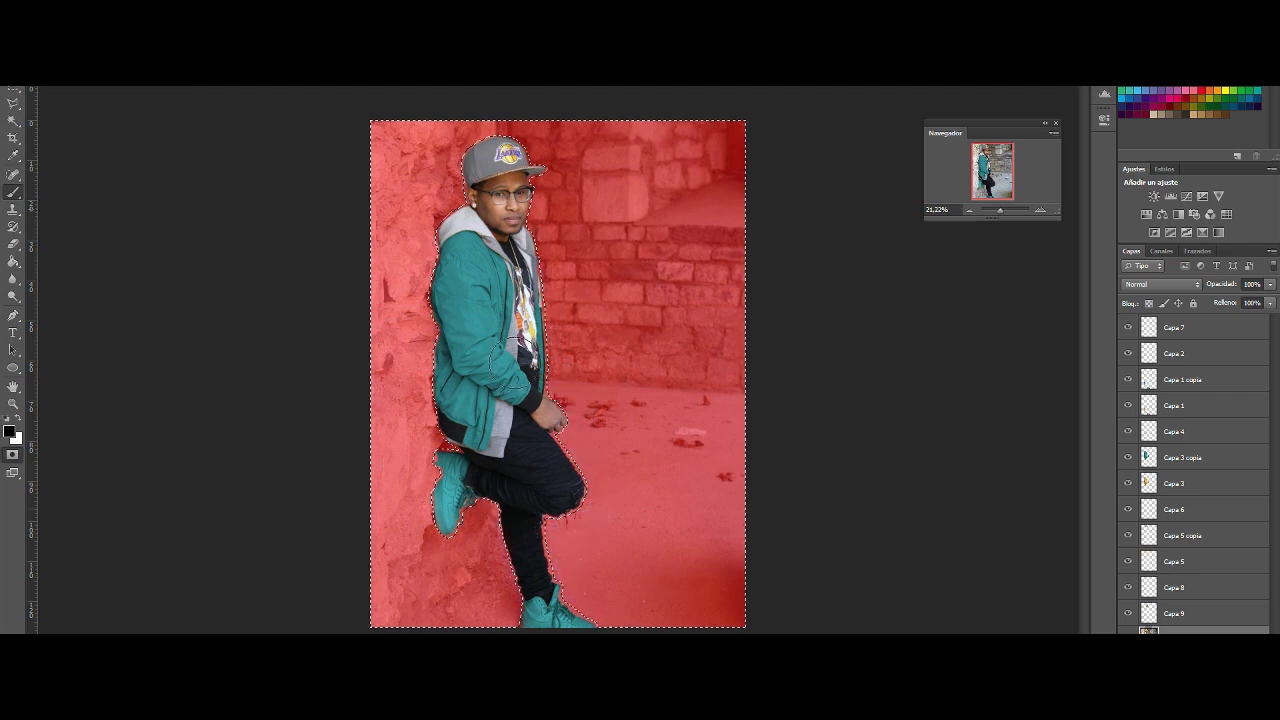
- Convert the quick mask to a selection, invert it to the background, and add a Hue/Saturation layer
{"action": "key", "text": "q"}
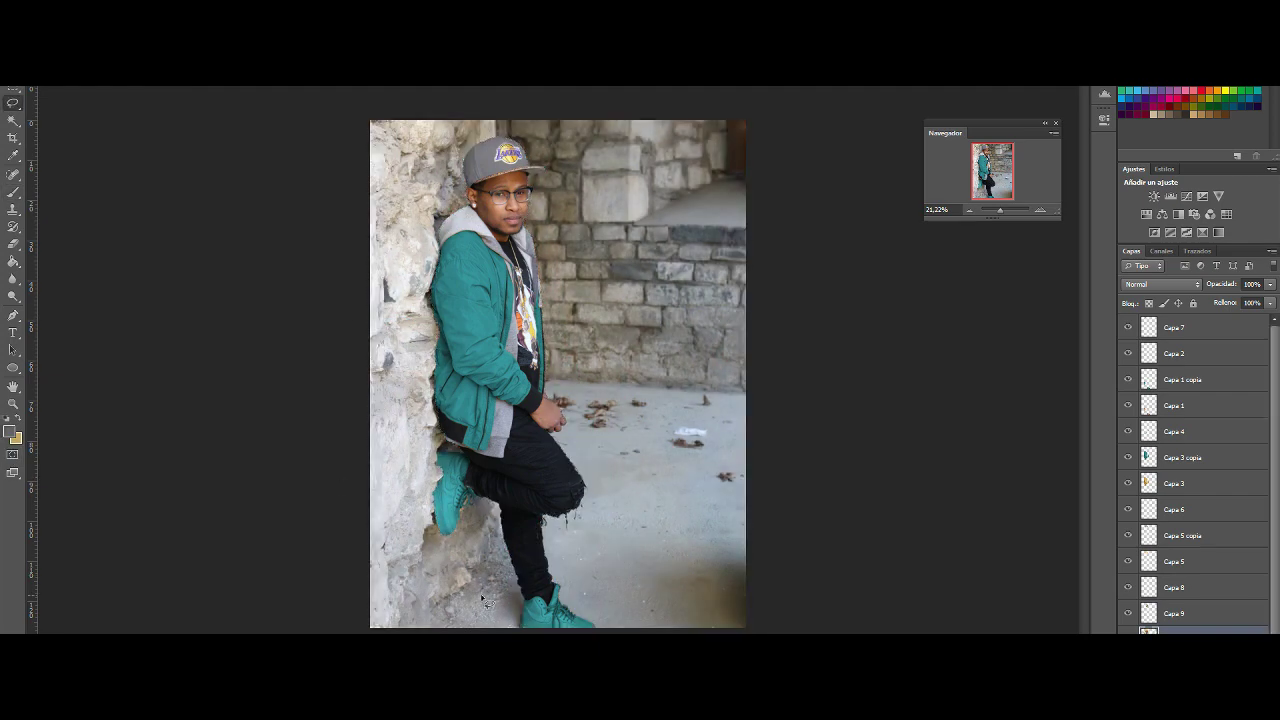
{"action": "key", "text": "ctrl+shift+i"}
{"action": "key", "text": "ctrl+u"}
{"action": "key", "text": "Escape"}
{"action": "left_click", "coordinate": [1208, 460]}
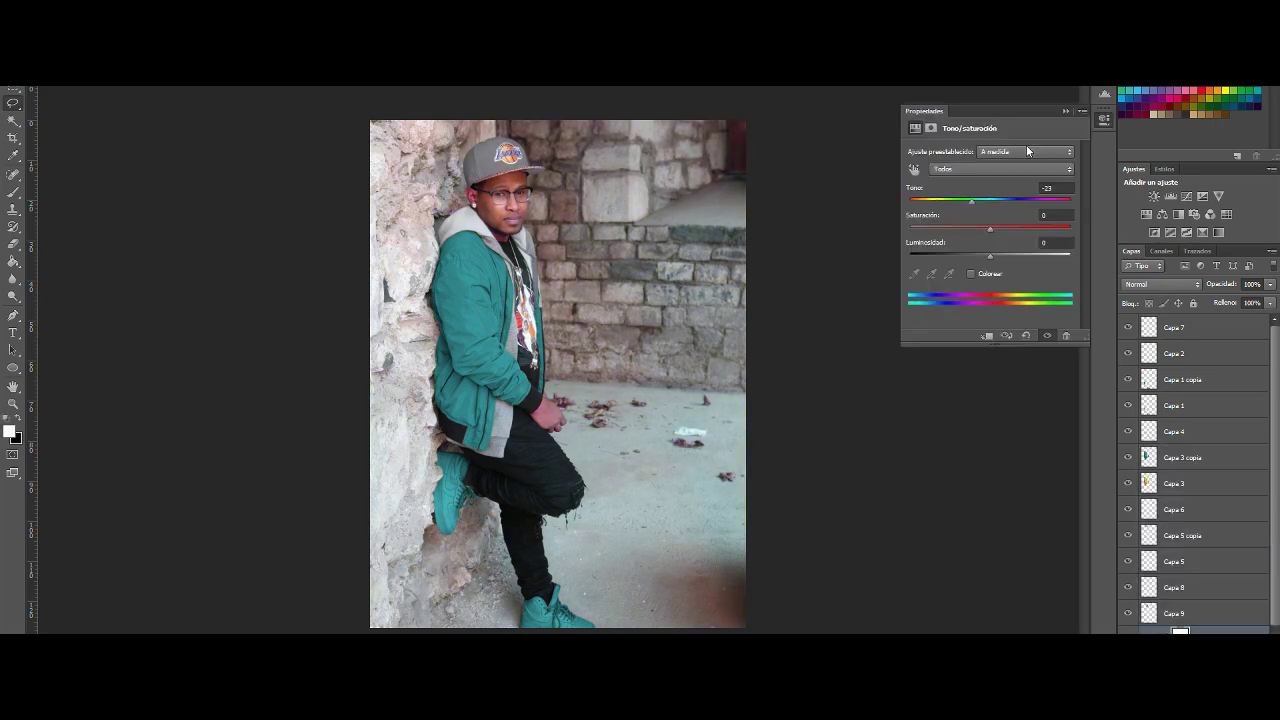
- Add a Levels adjustment layer with the black input raised to 50
{"action": "left_click", "coordinate": [1190, 630]}
{"action": "left_click", "coordinate": [1171, 463]}
{"action": "left_click_drag", "start_coordinate": [930, 248], "coordinate": [1018, 250]}
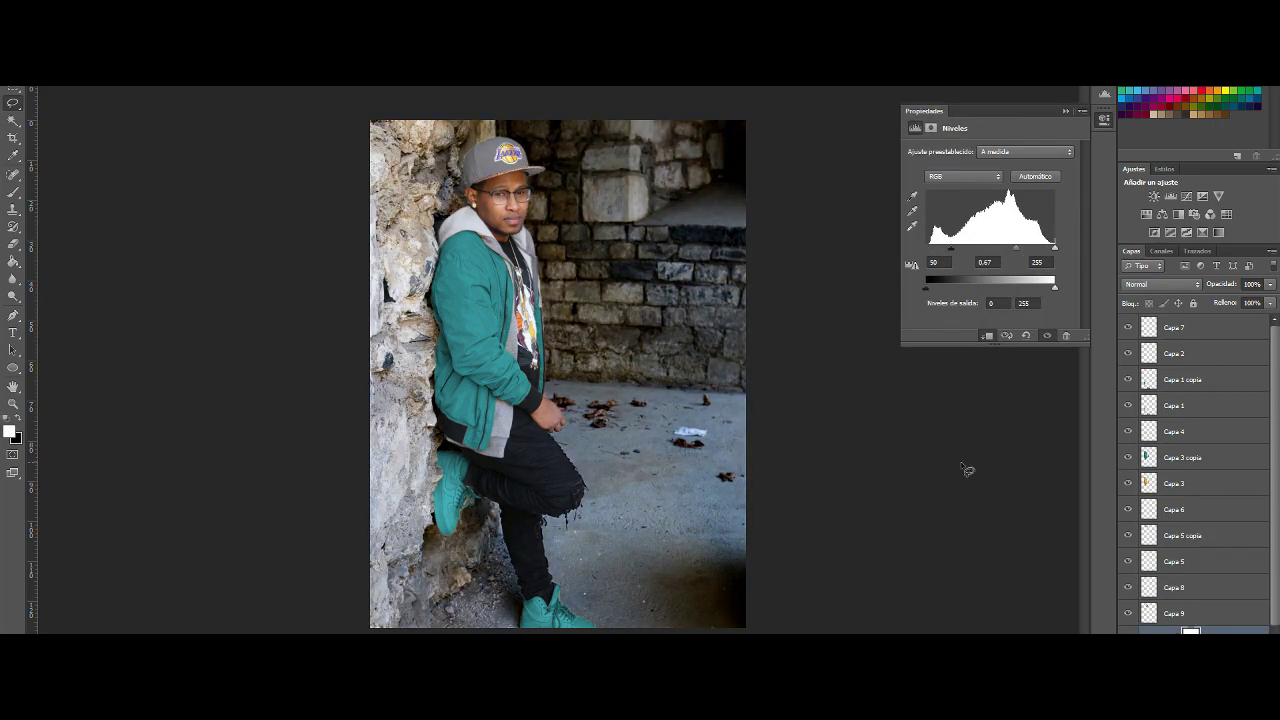
{"action": "left_click", "coordinate": [966, 466]}
- Add a Brightness/Contrast layer with lowered brightness to darken the background
{"action": "left_click", "coordinate": [1190, 630]}
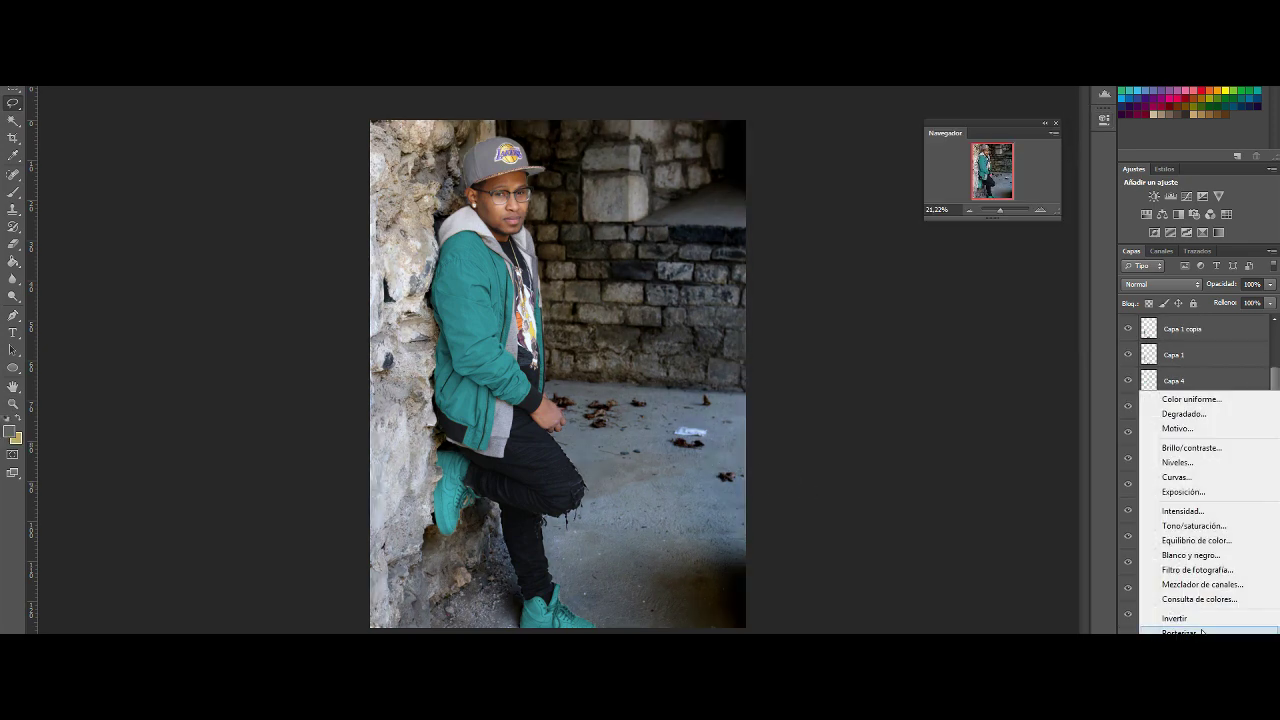
{"action": "left_click", "coordinate": [1171, 463]}
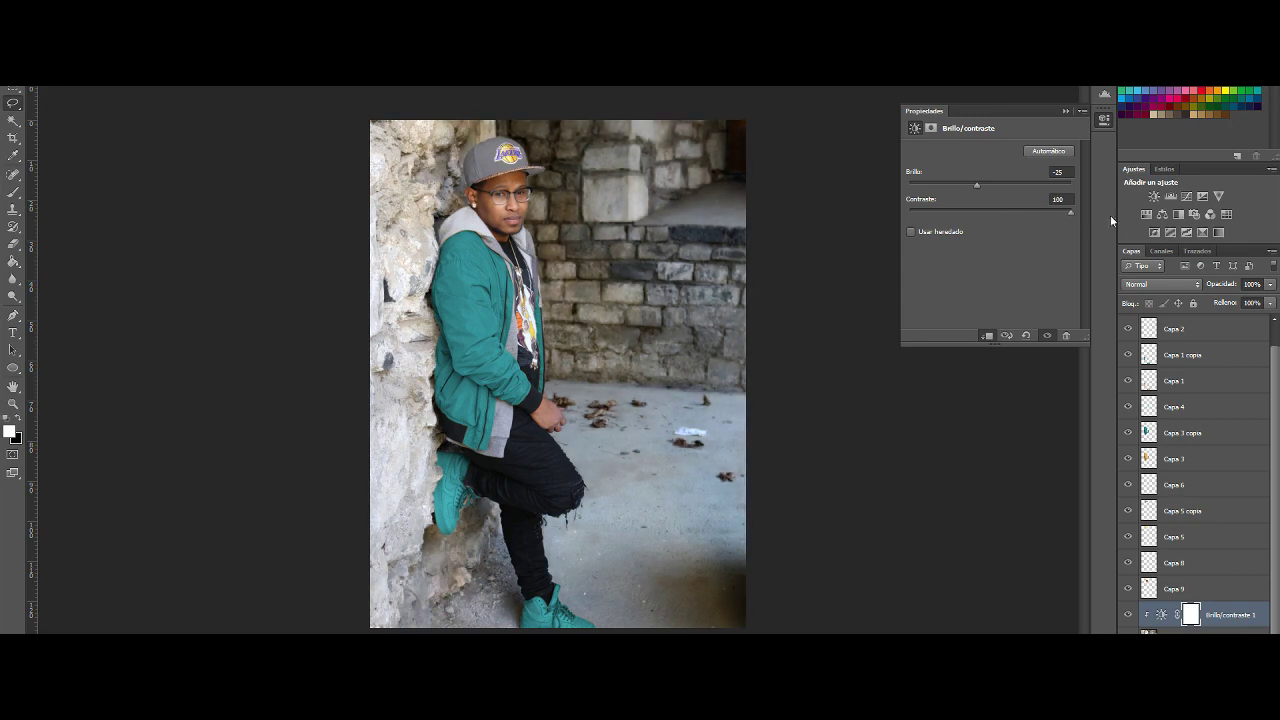
{"action": "left_click_drag", "start_coordinate": [977, 185], "coordinate": [950, 185]}
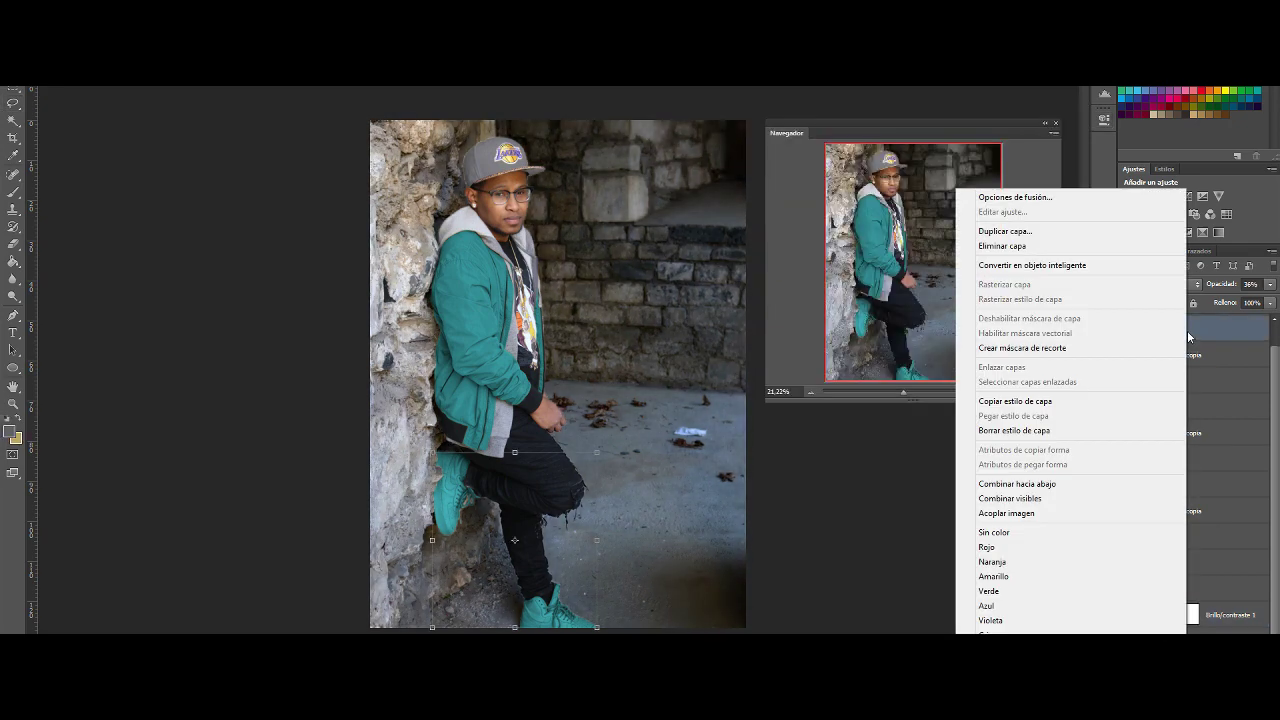
- Show the tenis layer, compare Capa 5 copia, and stamp all visible layers into a new layer
{"action": "left_click", "coordinate": [1133, 356]}
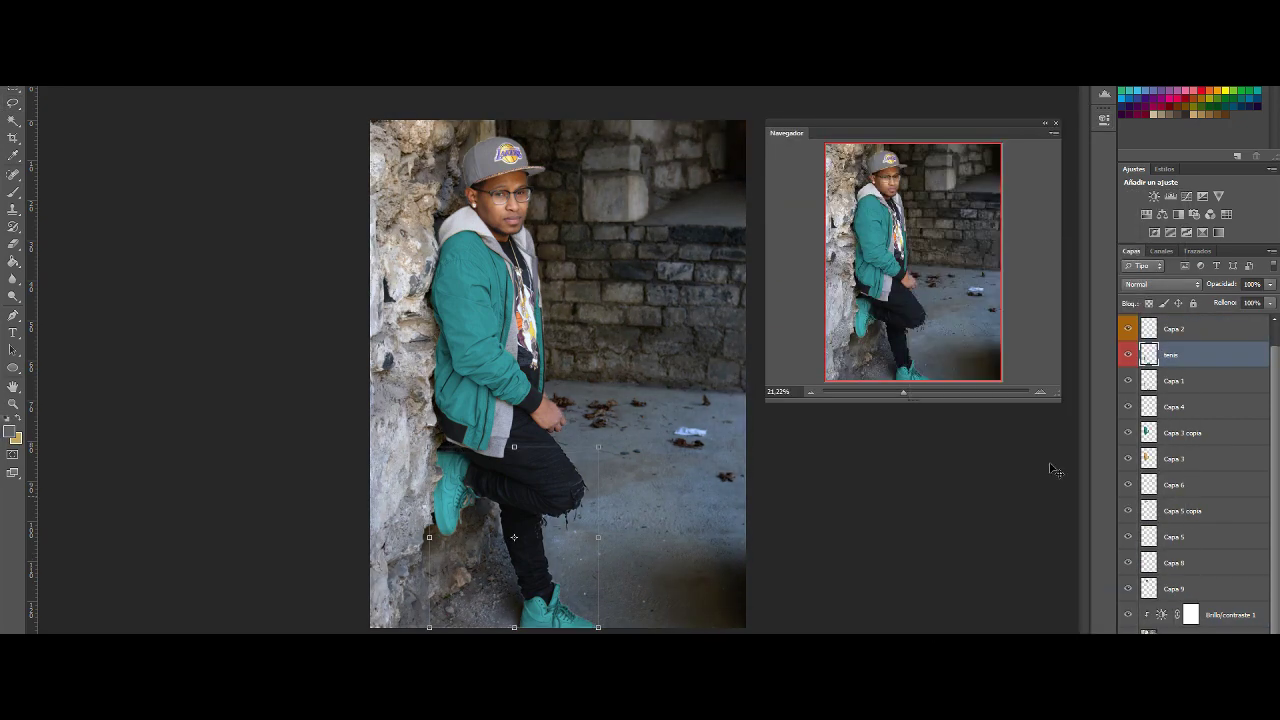
{"action": "left_click", "coordinate": [1129, 512]}
{"action": "scroll", "coordinate": [879, 224], "scroll_direction": "up", "scroll_amount": 5}
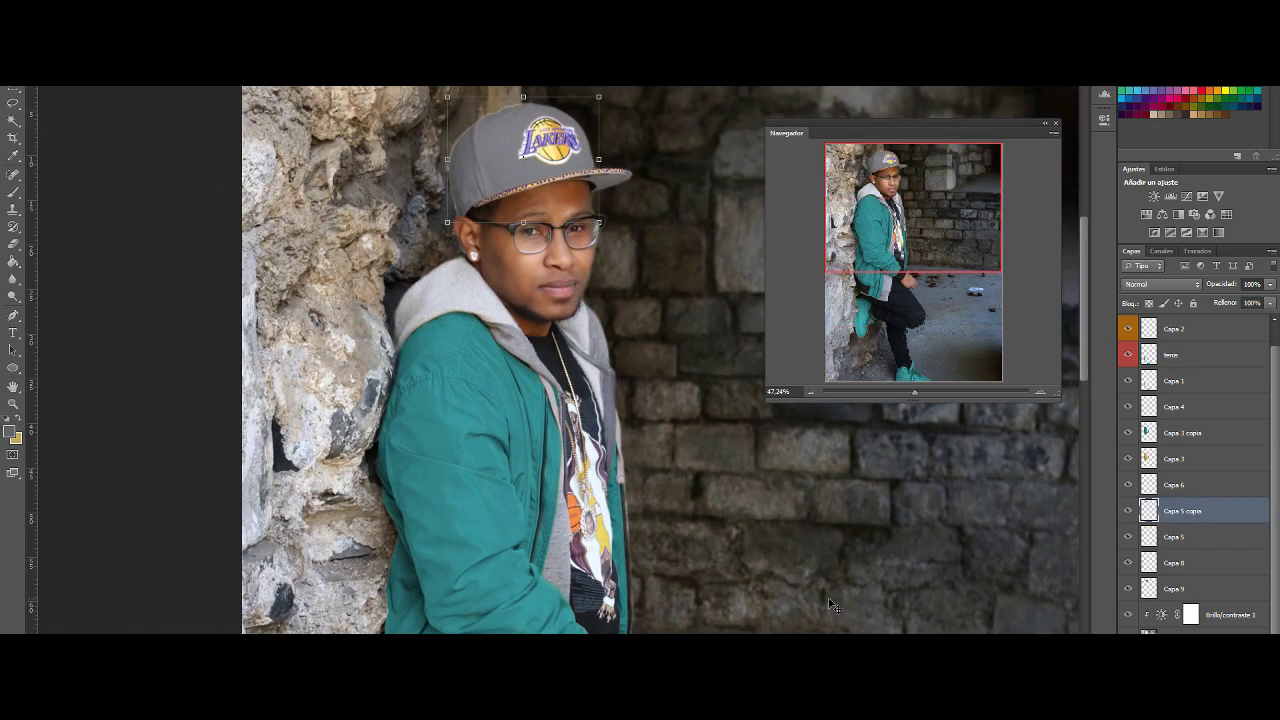
{"action": "scroll", "coordinate": [879, 224], "scroll_direction": "up", "scroll_amount": 2}
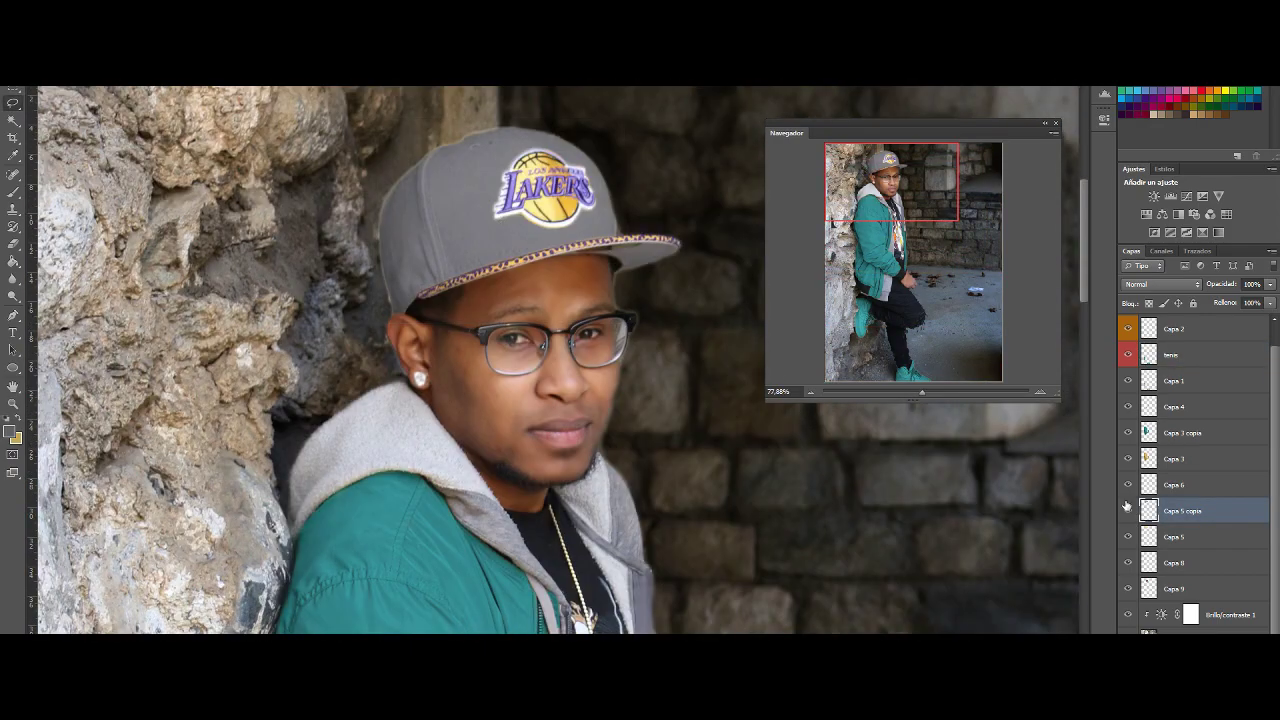
{"action": "key", "text": "ctrl+alt+shift+e"}
{"action": "left_click_drag", "start_coordinate": [922, 391], "coordinate": [911, 391]}
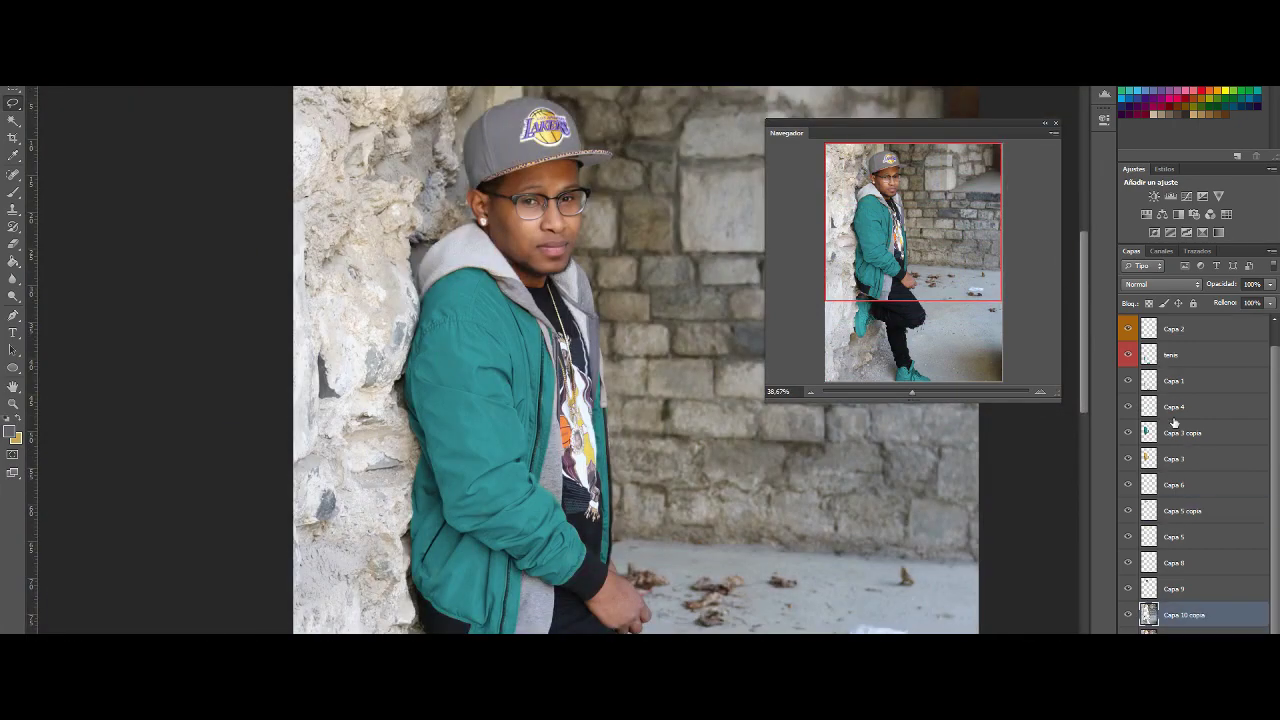
{"action": "key", "text": "ctrl+0"}
- Add a Curves adjustment layer with the black point moved right to darken the image
{"action": "left_click", "coordinate": [1201, 628]}
{"action": "left_click", "coordinate": [1190, 480]}
{"action": "left_click_drag", "start_coordinate": [935, 322], "coordinate": [958, 320]}
- Add a Channel Mixer adjustment layer and shift the Red/Green/Blue mix toward warmer natural tones
{"action": "left_click", "coordinate": [1201, 628]}
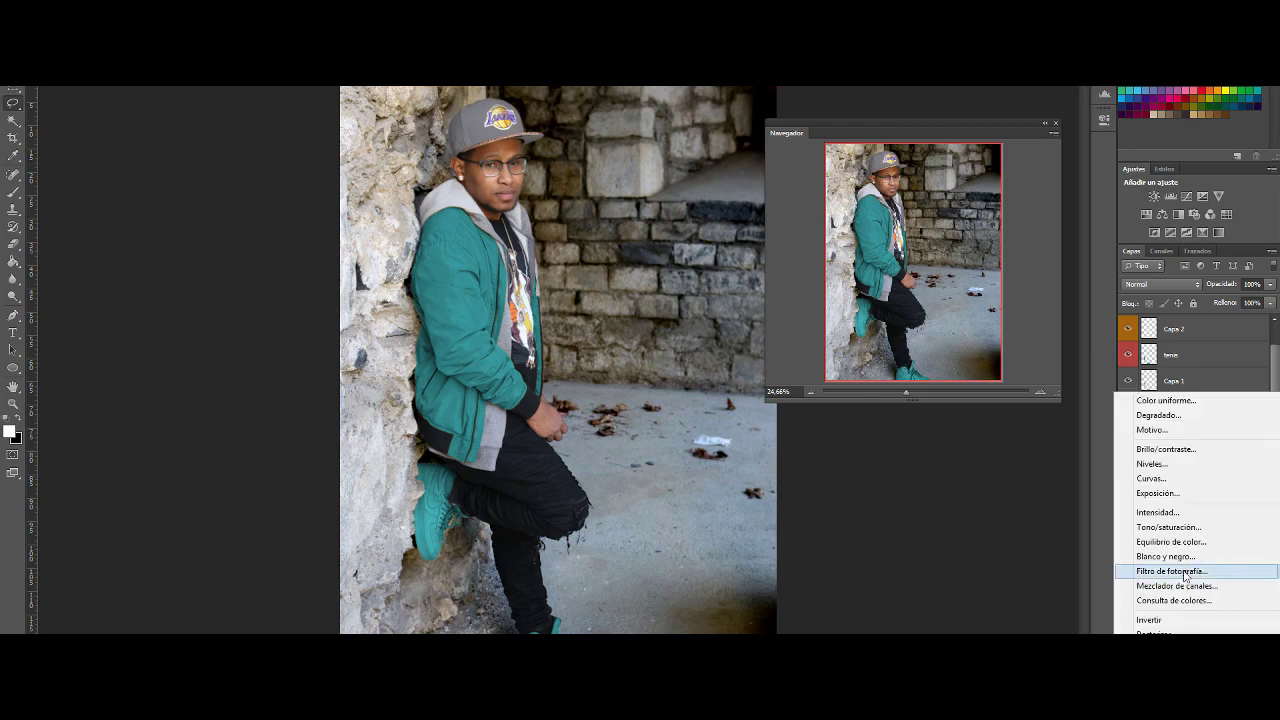
{"action": "left_click", "coordinate": [1176, 585]}
{"action": "left_click_drag", "start_coordinate": [984, 274], "coordinate": [962, 272]}
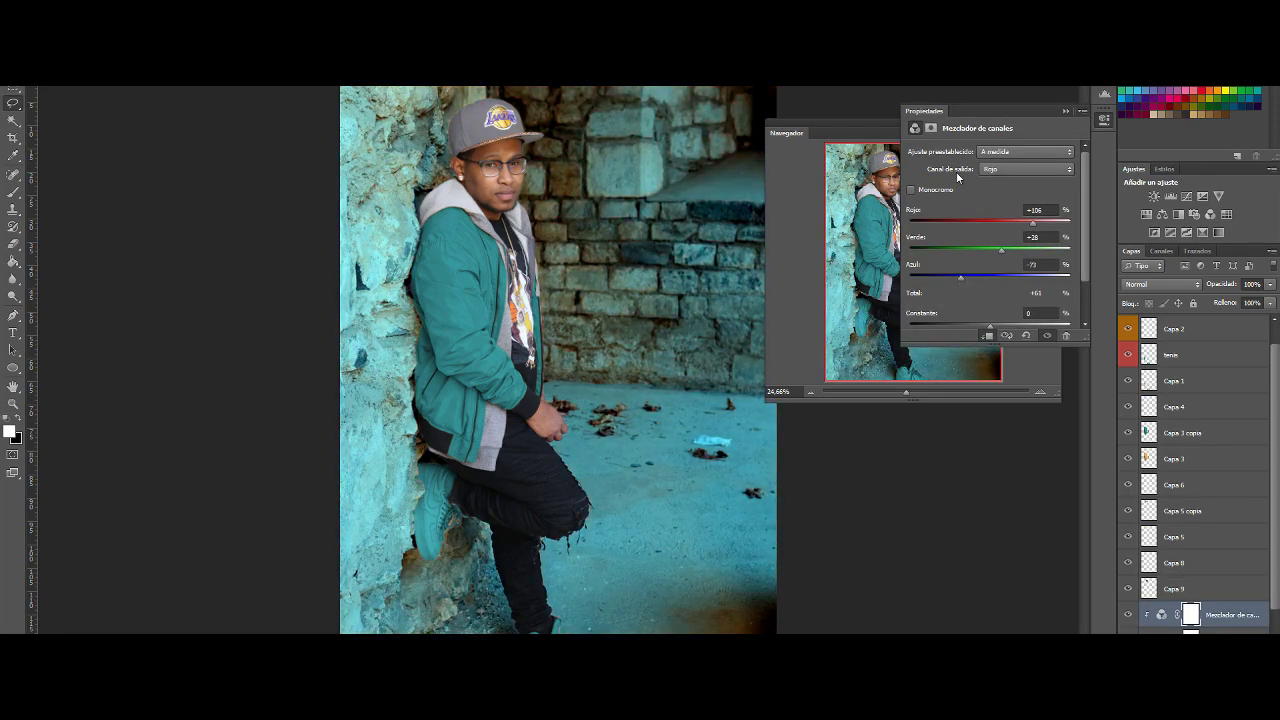
{"action": "left_click_drag", "start_coordinate": [1032, 222], "coordinate": [1019, 225]}
{"action": "left_click_drag", "start_coordinate": [962, 277], "coordinate": [1005, 277]}
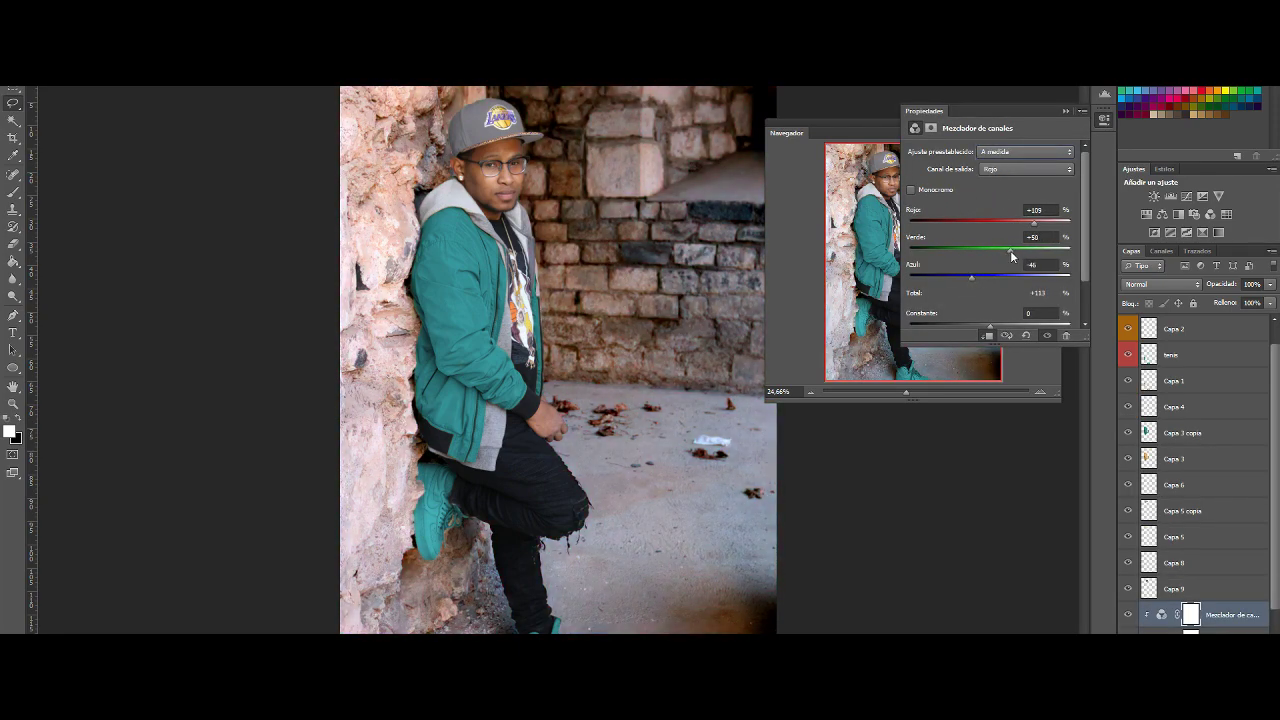
{"action": "left_click", "coordinate": [1066, 112]}
- Add a Hue/Saturation adjustment layer with Saturation +54 and Lightness -17
{"action": "left_click", "coordinate": [1201, 628]}
{"action": "left_click", "coordinate": [1170, 523]}
{"action": "mouse_move", "coordinate": [990, 228]}
{"action": "left_mouse_down"}
{"action": "mouse_move", "coordinate": [1033, 228]}
{"action": "mouse_move", "coordinate": [912, 246]}
{"action": "left_mouse_up"}
{"action": "left_click_drag", "start_coordinate": [990, 256], "coordinate": [977, 256]}
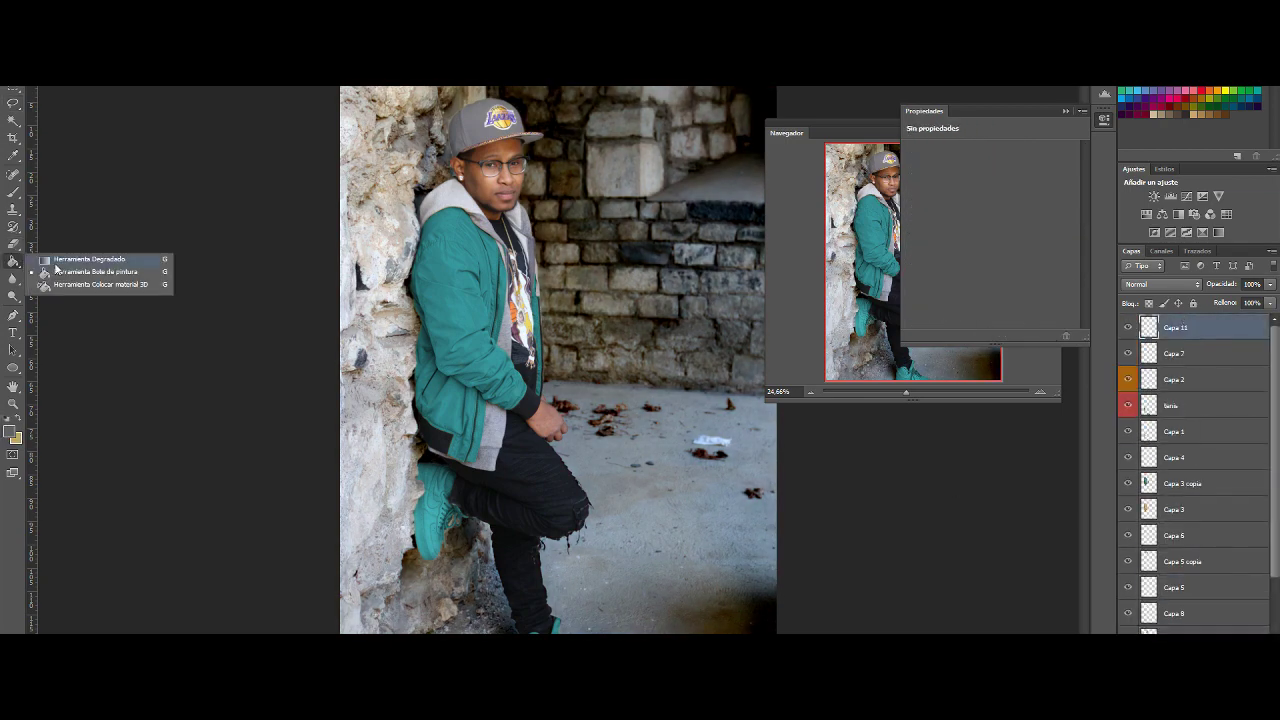
- Fill the new Capa 11 layer with black using the Paint Bucket, and hide Capa 10
{"action": "left_click", "coordinate": [95, 271]}
{"action": "left_click", "coordinate": [588, 338]}
{"action": "scroll", "coordinate": [1160, 284], "scroll_direction": "down", "scroll_amount": 13}
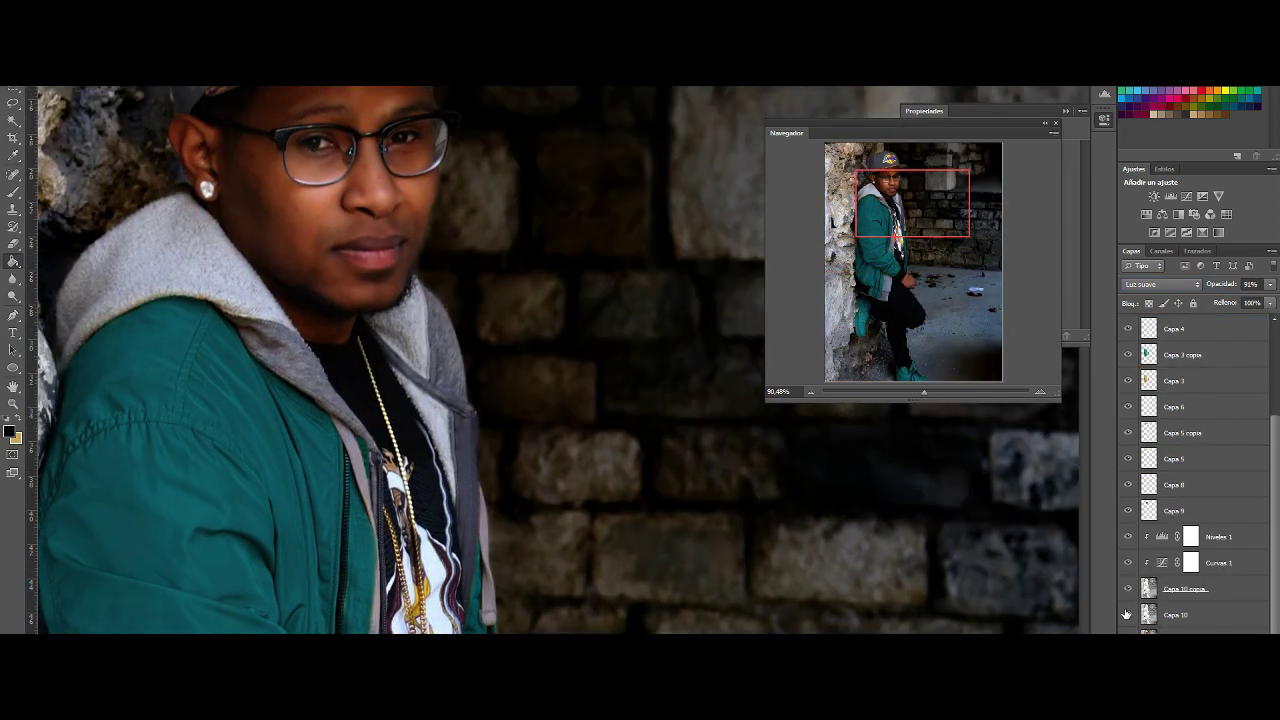
{"action": "left_click", "coordinate": [1127, 614]}
{"action": "scroll", "coordinate": [905, 362], "scroll_direction": "up", "scroll_amount": 2}
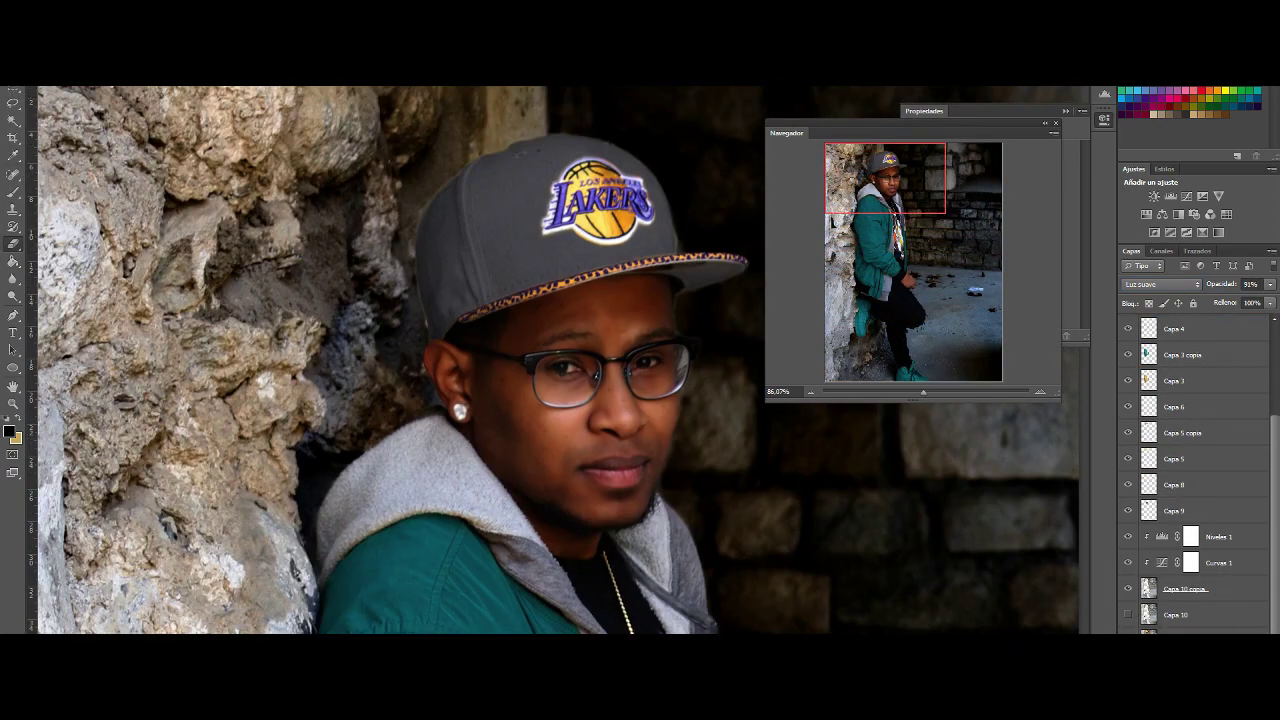
{"action": "scroll", "coordinate": [1135, 334], "scroll_direction": "up", "scroll_amount": 3}
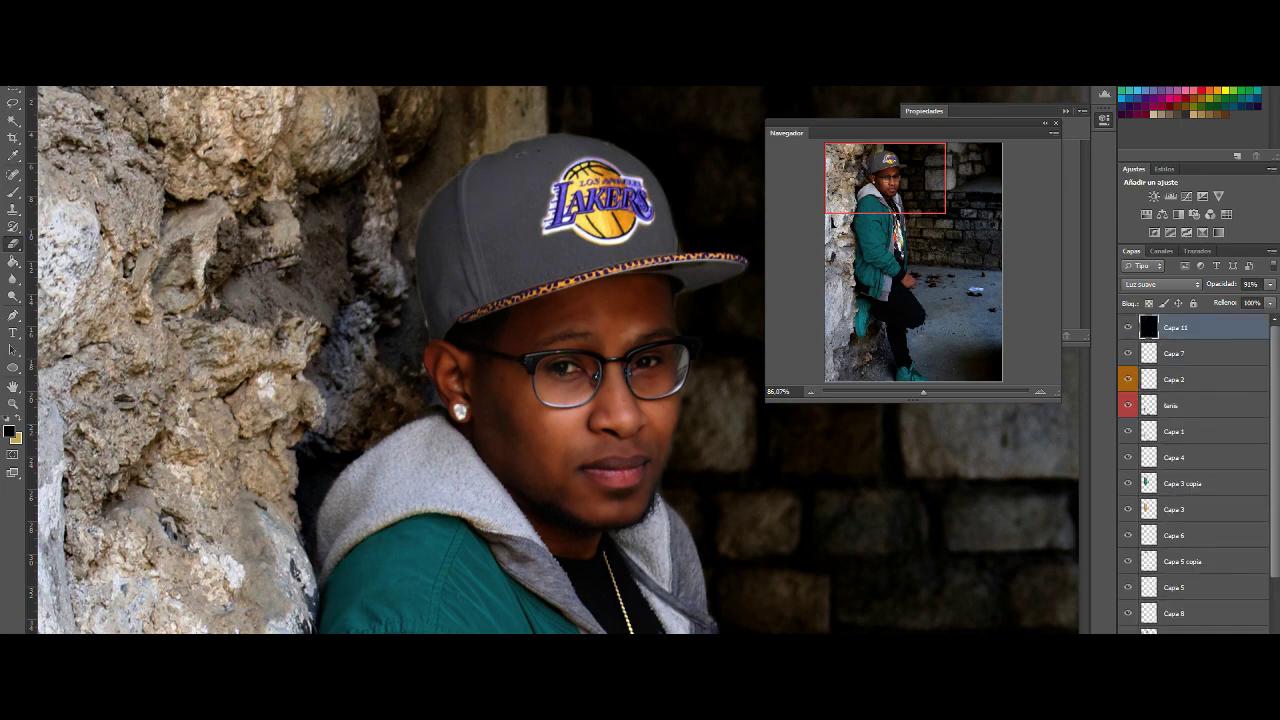
{"action": "scroll", "coordinate": [1190, 470], "scroll_direction": "down", "scroll_amount": 3}
- Select the Capa 10 copia layer and adjust the brush size while viewing the whole photo
{"action": "left_click", "coordinate": [1185, 588]}
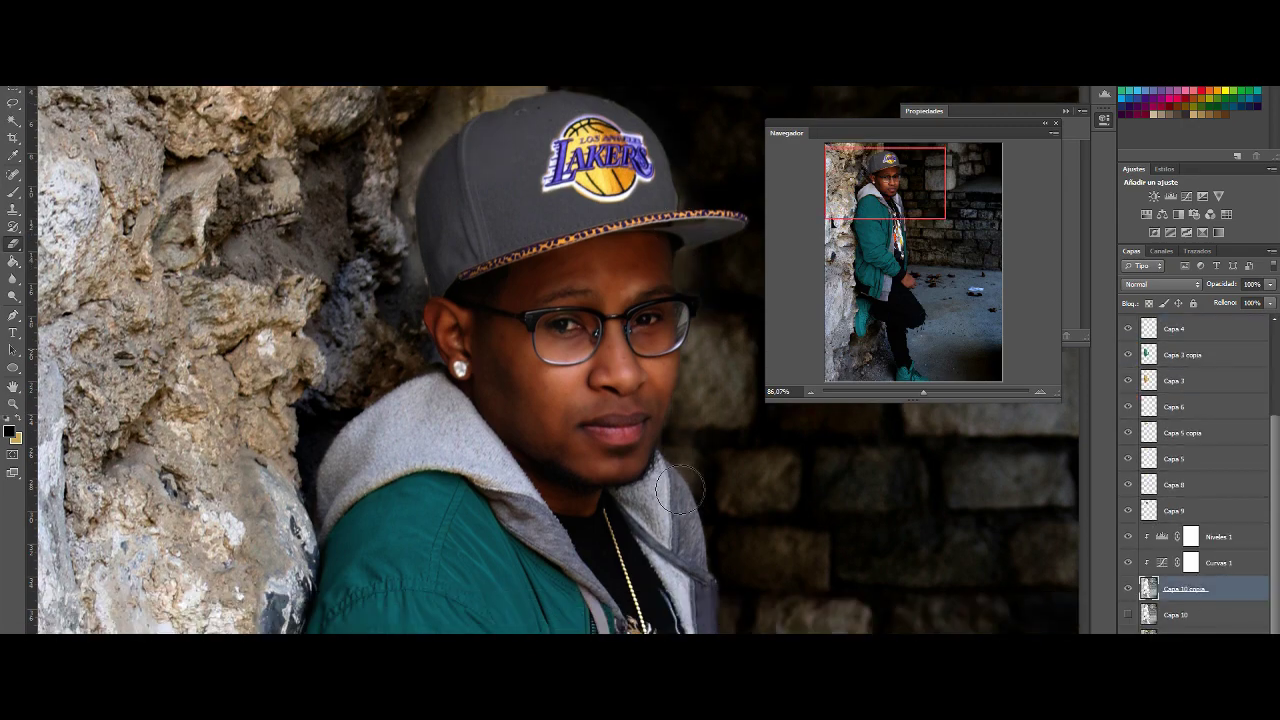
{"action": "mouse_move", "coordinate": [922, 392]}
{"action": "left_mouse_down"}
{"action": "mouse_move", "coordinate": [909, 392]}
{"action": "mouse_move", "coordinate": [921, 392]}
{"action": "left_mouse_up"}
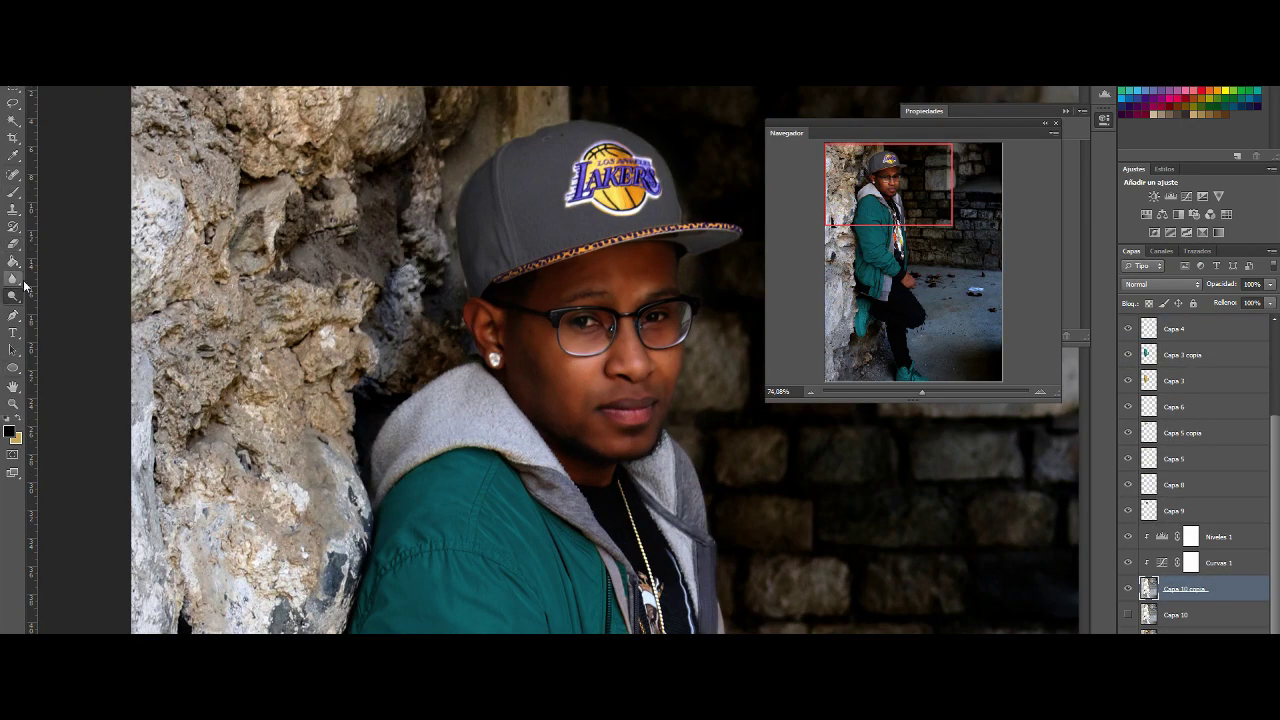
{"action": "scroll", "coordinate": [497, 254], "scroll_direction": "up", "scroll_amount": 3}
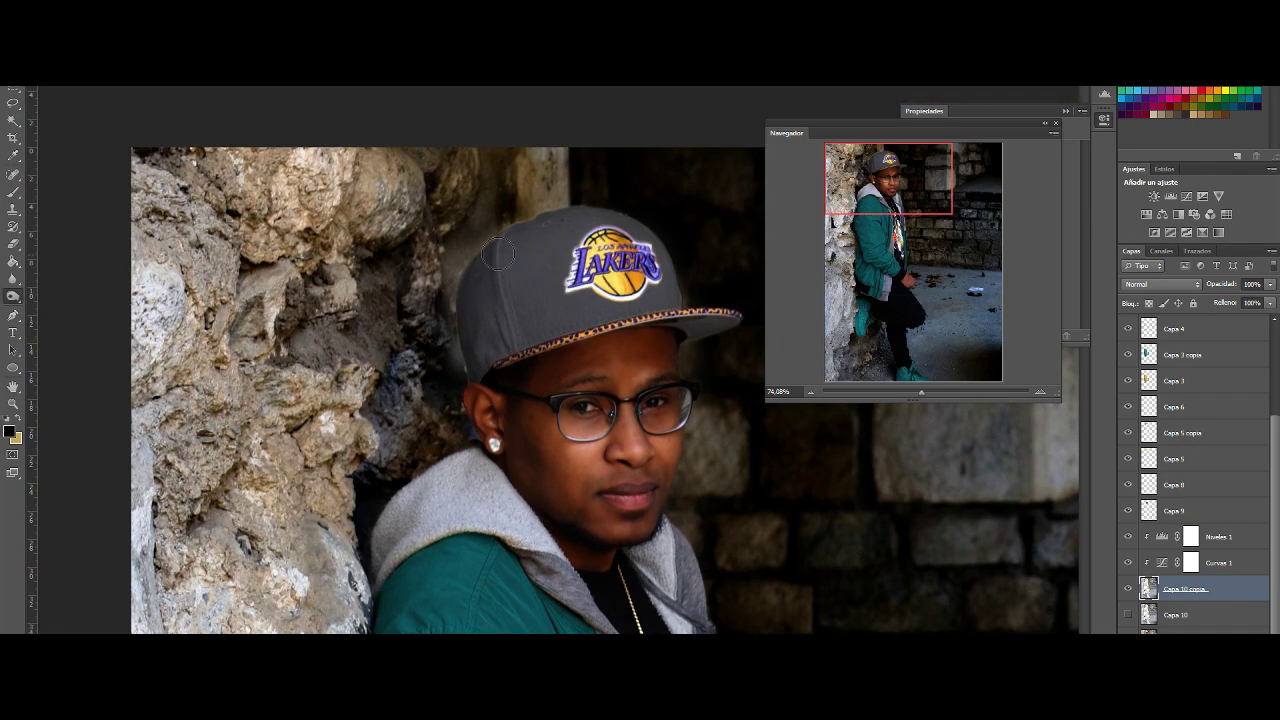
{"action": "left_click", "coordinate": [40, 76]}
{"action": "key", "text": "Return"}
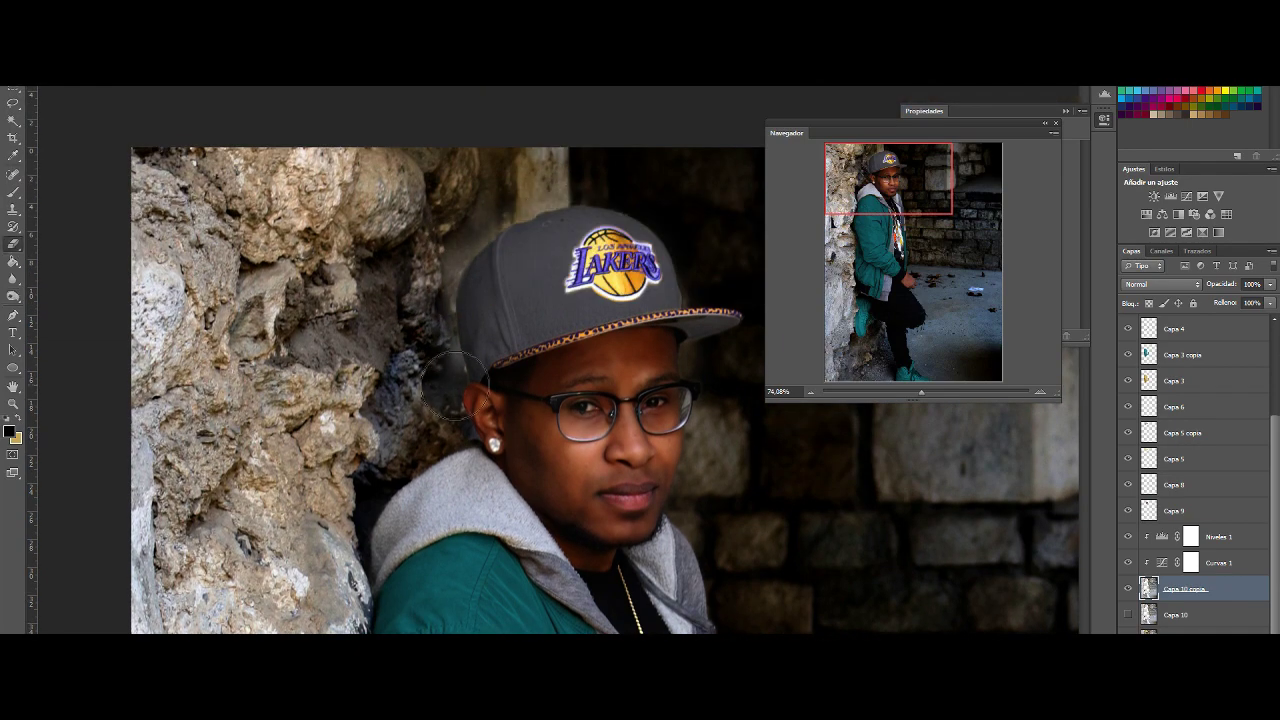
{"action": "left_click_drag", "start_coordinate": [921, 392], "coordinate": [907, 392]}
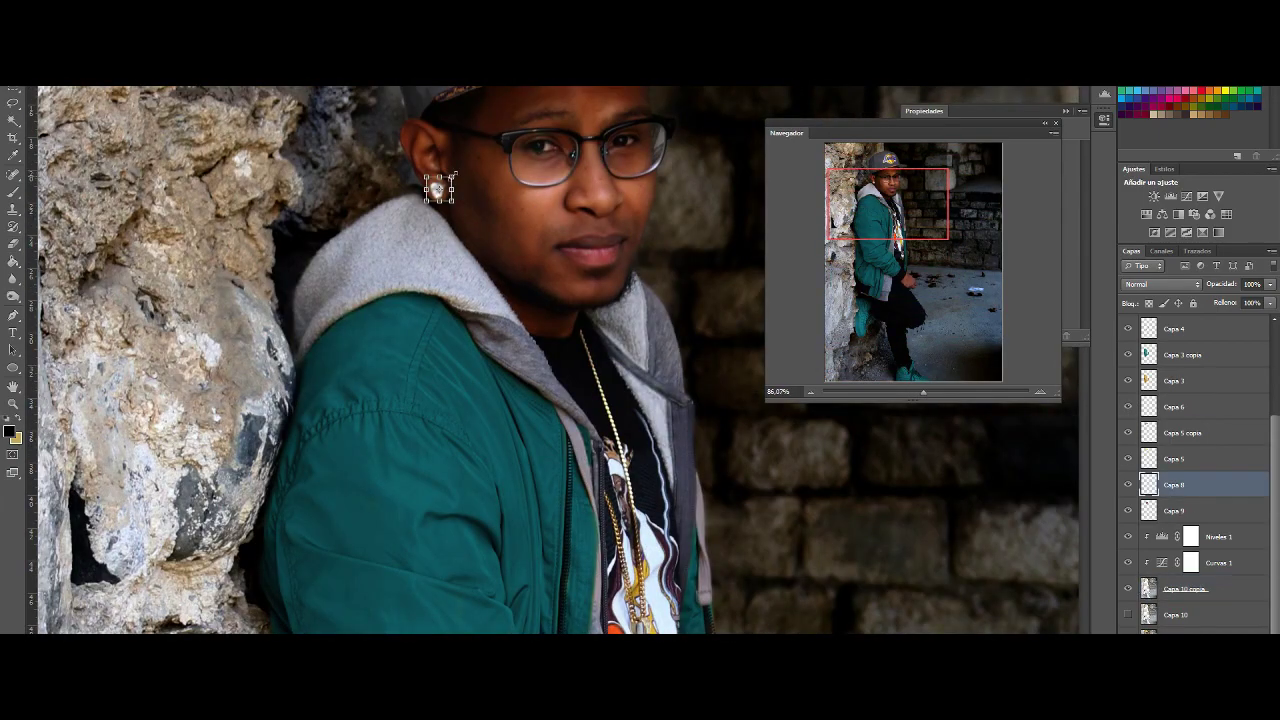
- Zoom in on the earring, switch to the Eraser, and hide the Capa 6 layer
{"action": "key", "text": "ctrl+plus"}
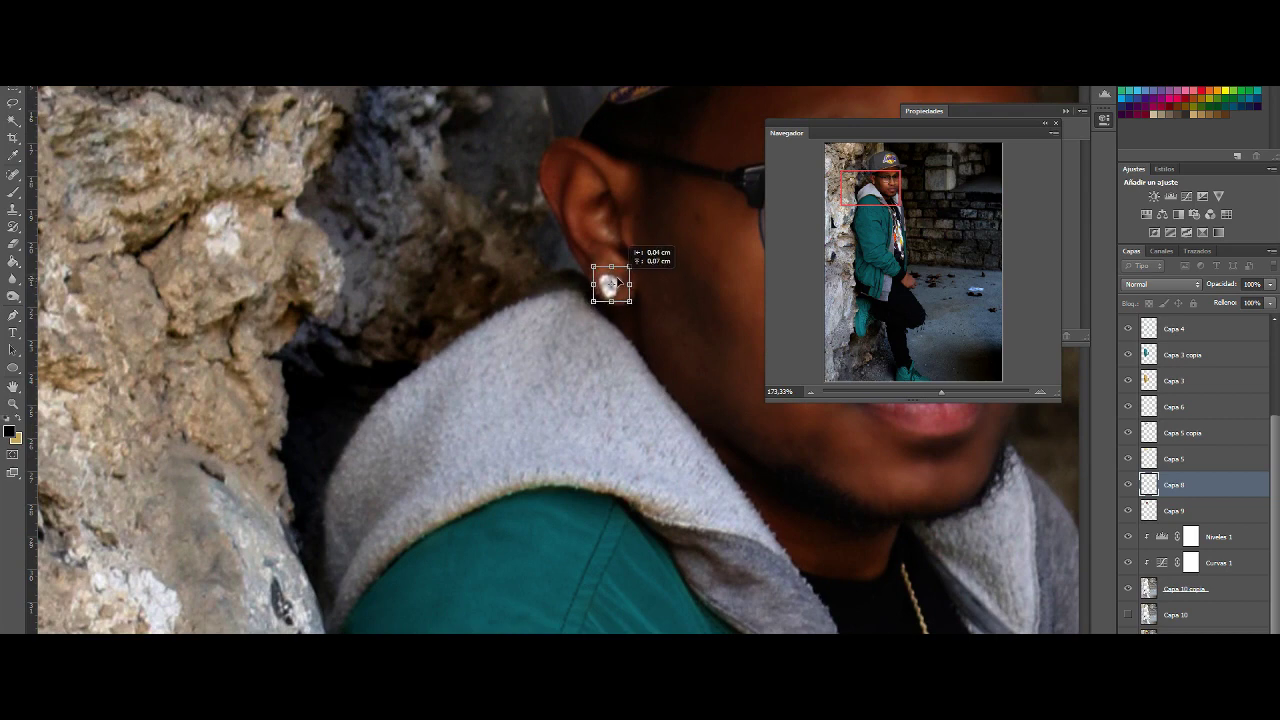
{"action": "key", "text": "e"}
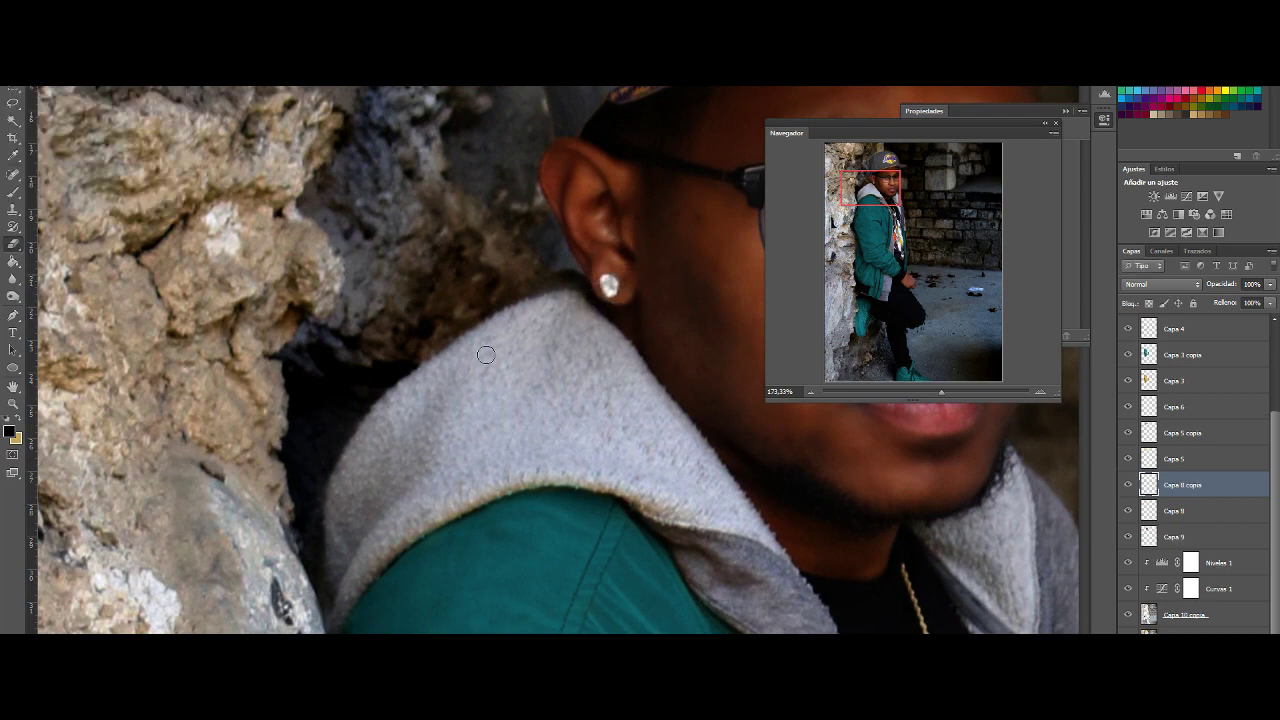
{"action": "key", "text": "alt+period"}
{"action": "left_click", "coordinate": [1128, 537]}
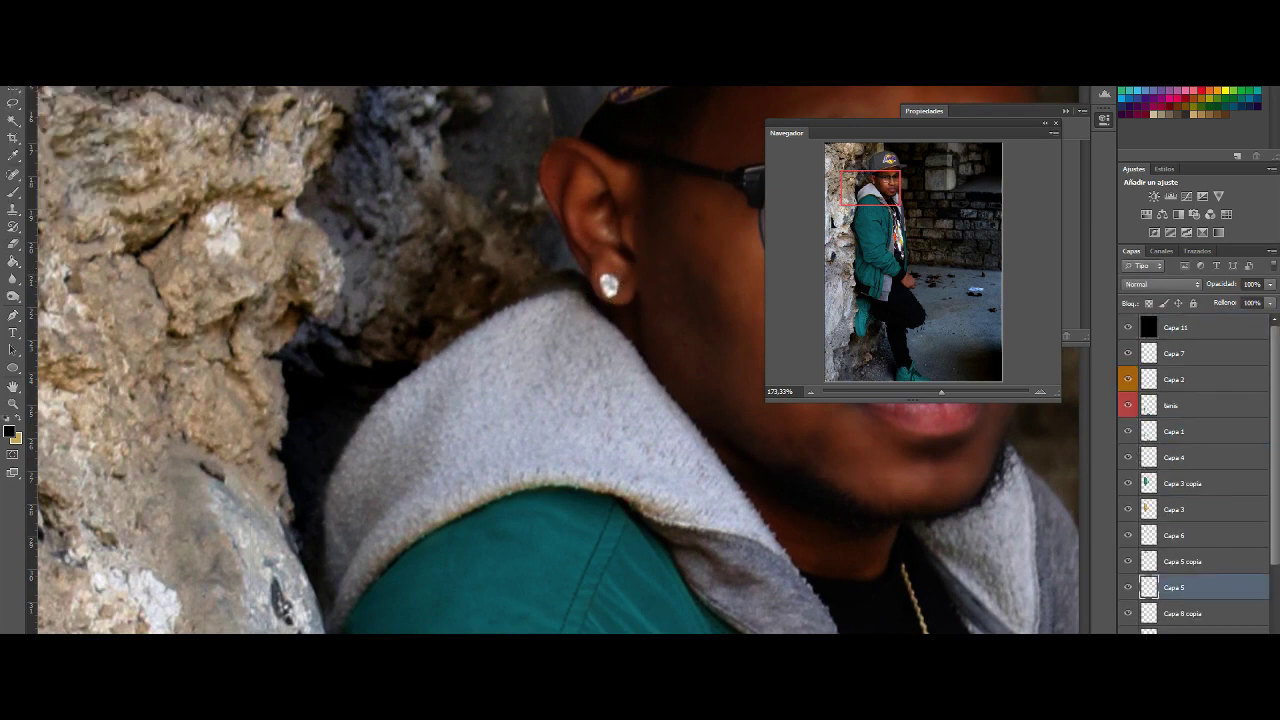
{"action": "left_click_drag", "start_coordinate": [941, 392], "coordinate": [918, 392]}
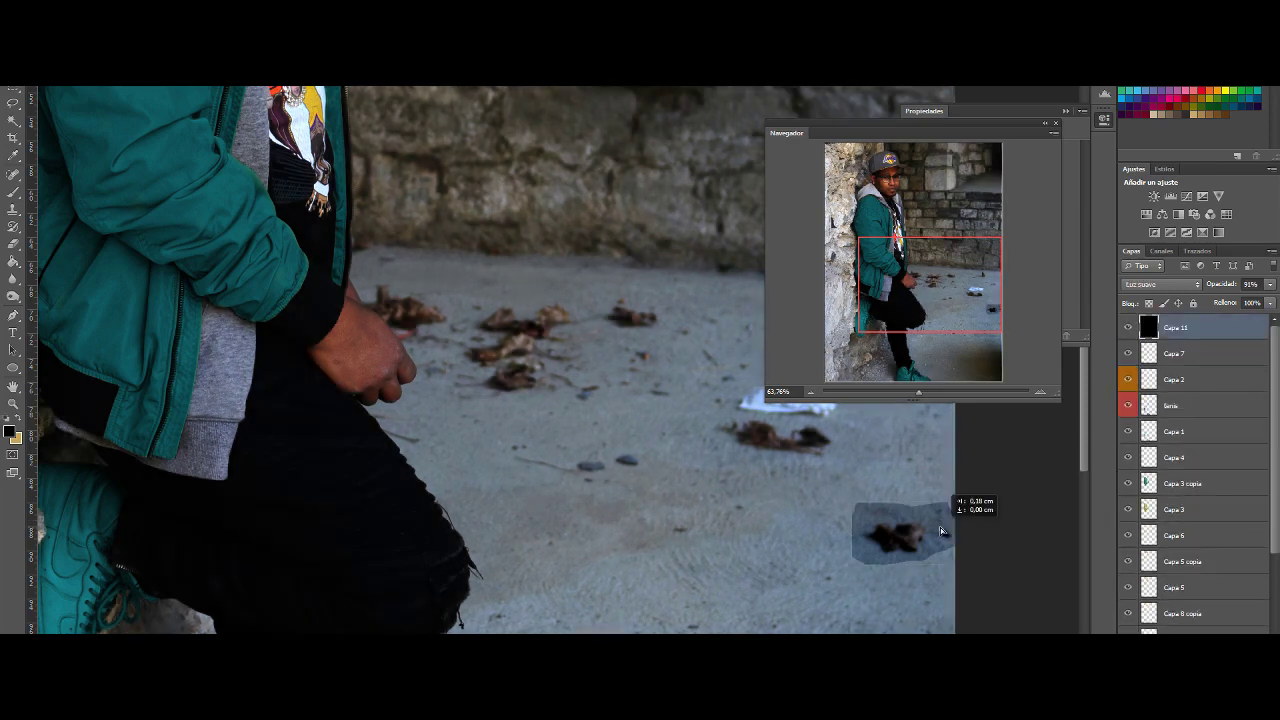
- Hide Capa 11, scale the copied leaf patch much larger, and set Capa 12 copia to Darker Color
{"action": "left_click", "coordinate": [1128, 327]}
{"action": "left_click", "coordinate": [1183, 613]}
{"action": "scroll", "coordinate": [1111, 436], "scroll_direction": "down", "scroll_amount": 2}
{"action": "scroll", "coordinate": [1111, 436], "scroll_direction": "down", "scroll_amount": 1}
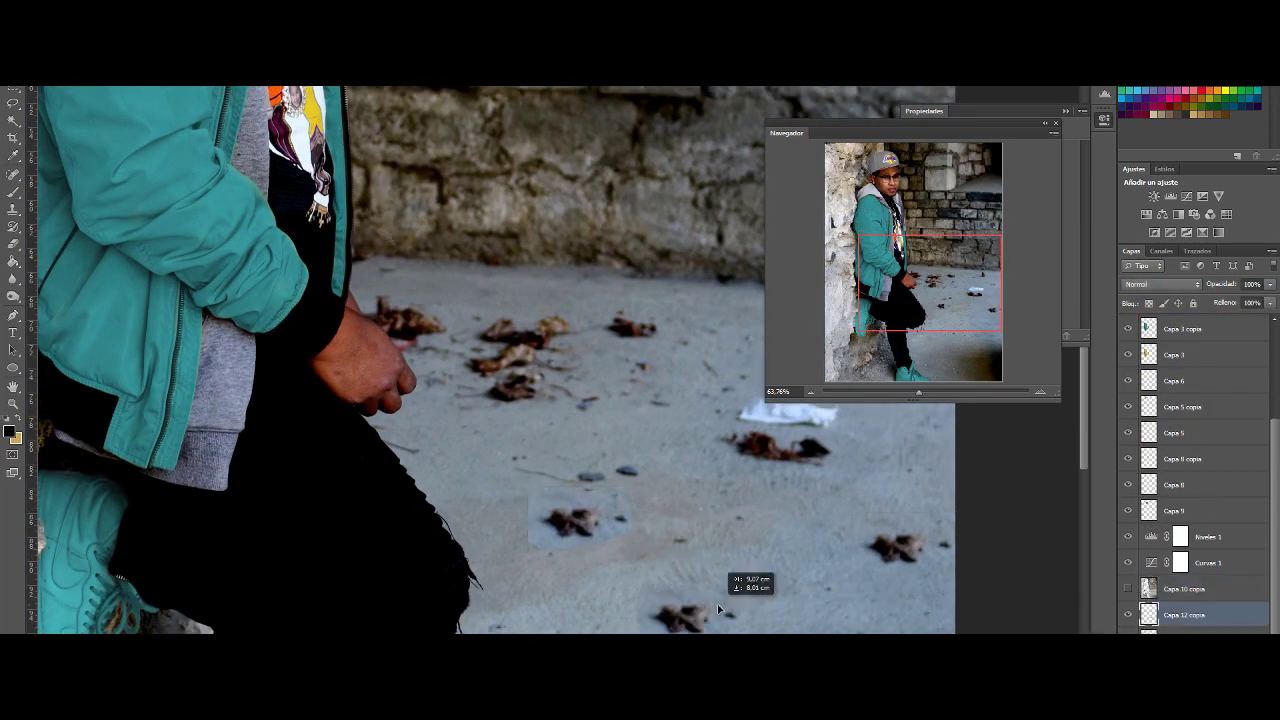
{"action": "left_click_drag", "start_coordinate": [718, 609], "coordinate": [846, 630]}
{"action": "left_click", "coordinate": [563, 263]}
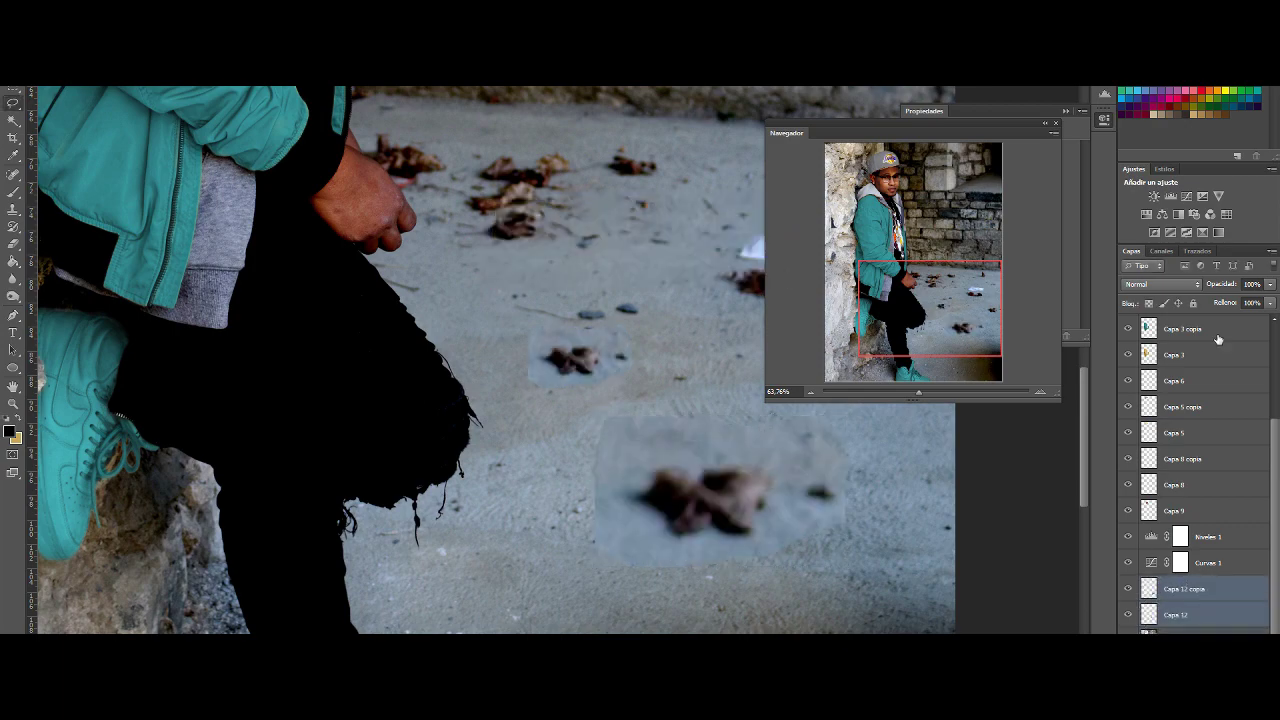
{"action": "left_click", "coordinate": [1149, 589]}
{"action": "key", "text": "shift+plus"}
{"action": "key", "text": "shift+plus"}
{"action": "key", "text": "shift+plus"}
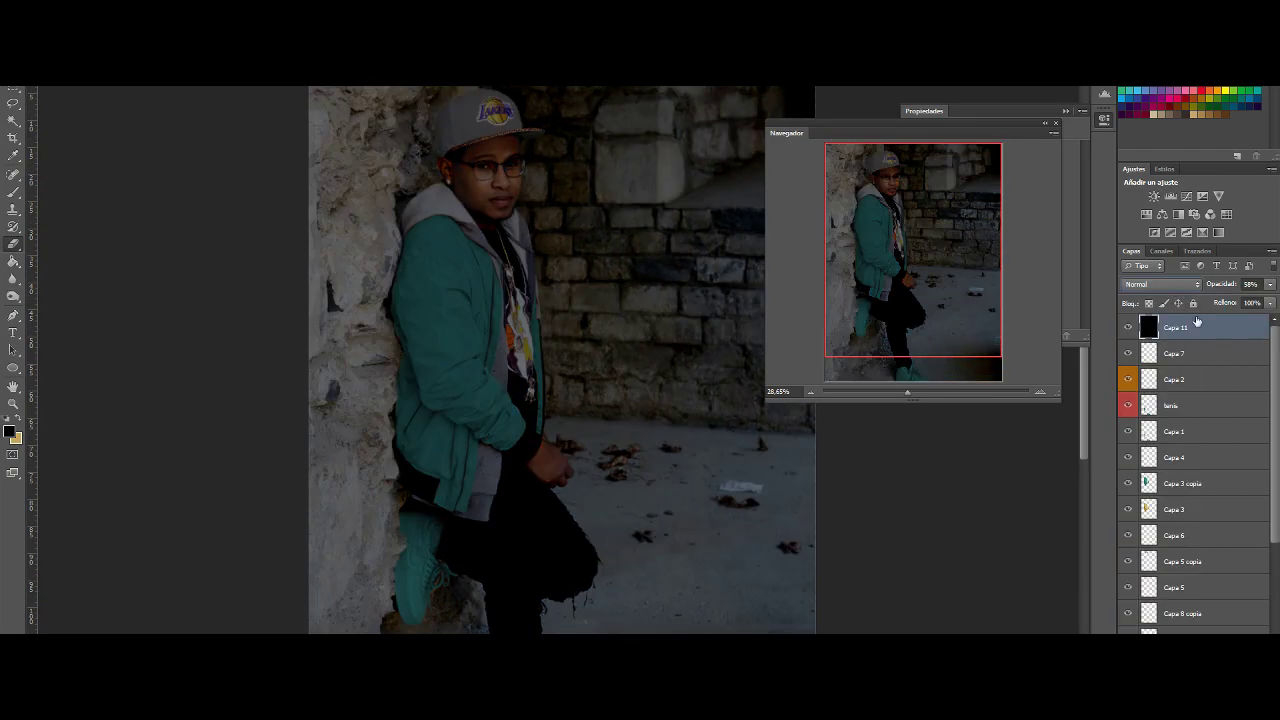
- Set the black overlay Capa 11 back to Soft Light at 58%
{"action": "scroll", "coordinate": [1165, 287], "scroll_direction": "down", "scroll_amount": 20}
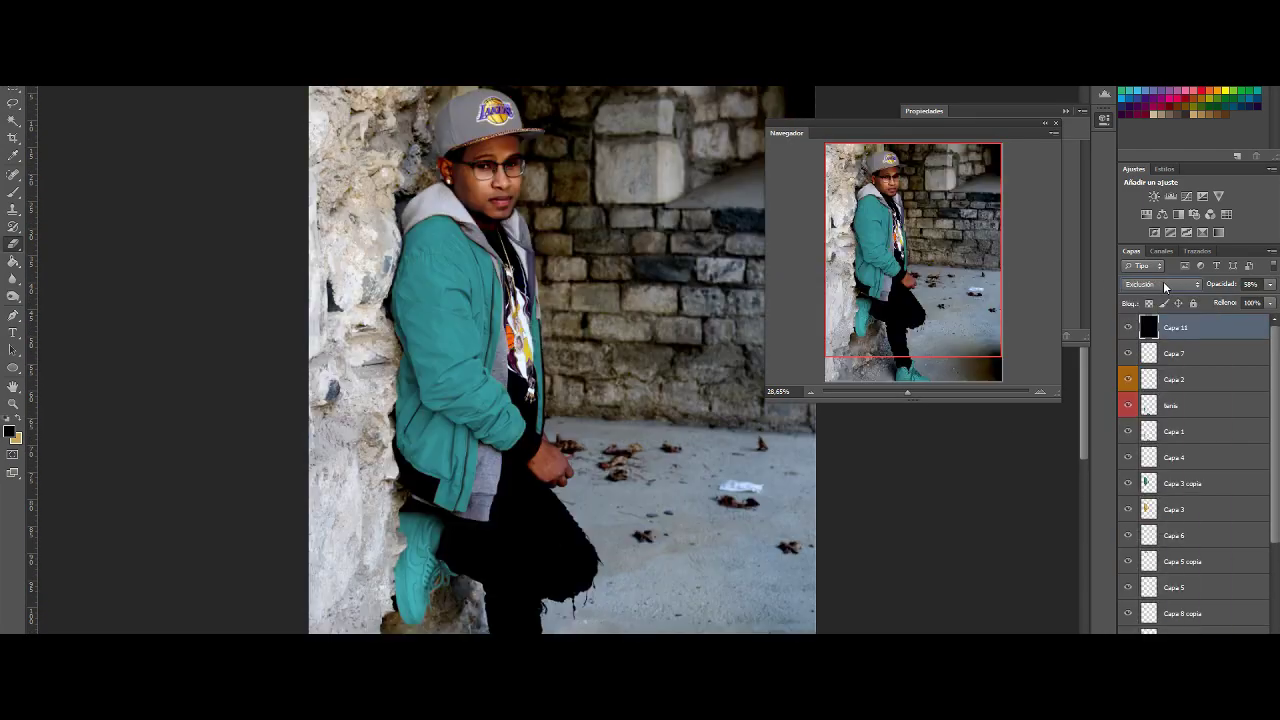
{"action": "scroll", "coordinate": [1165, 287], "scroll_direction": "up", "scroll_amount": 7}
{"action": "left_click_drag", "start_coordinate": [911, 392], "coordinate": [905, 393]}
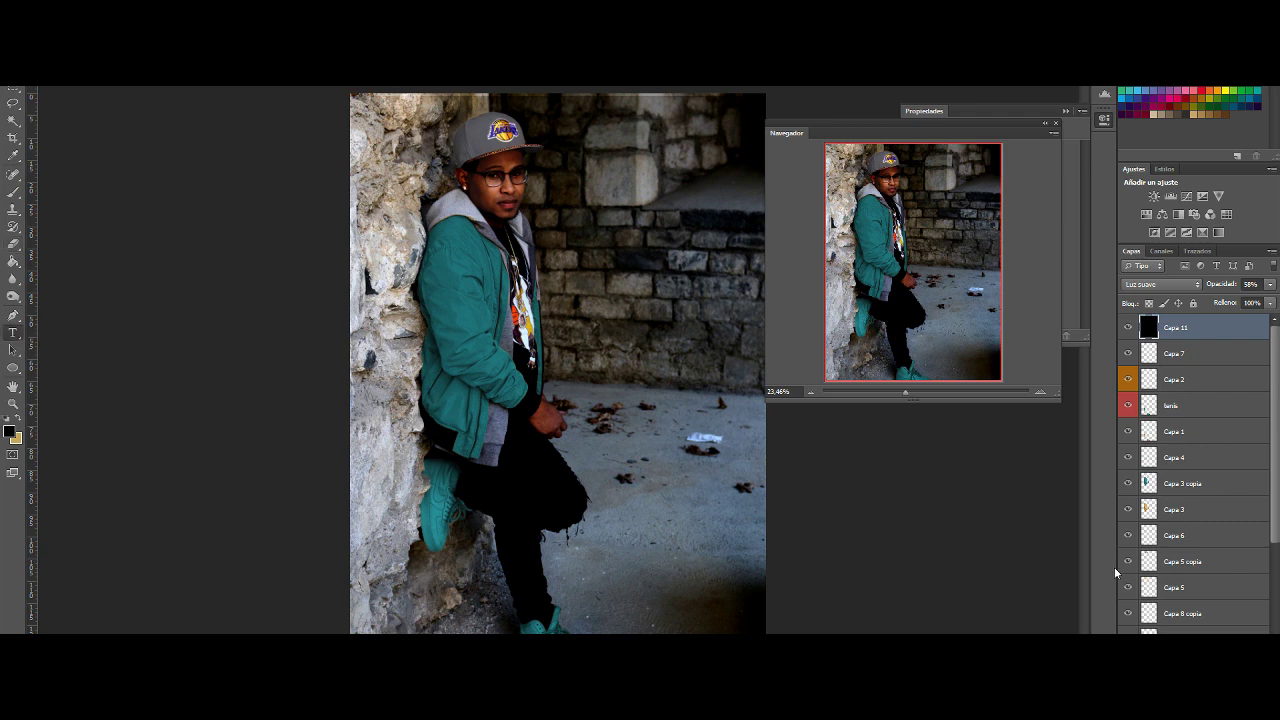
{"action": "scroll", "coordinate": [1190, 500], "scroll_direction": "down", "scroll_amount": 5}
- Add a Levels adjustment layer with the black input raised to 93
{"action": "left_click", "coordinate": [1185, 589]}
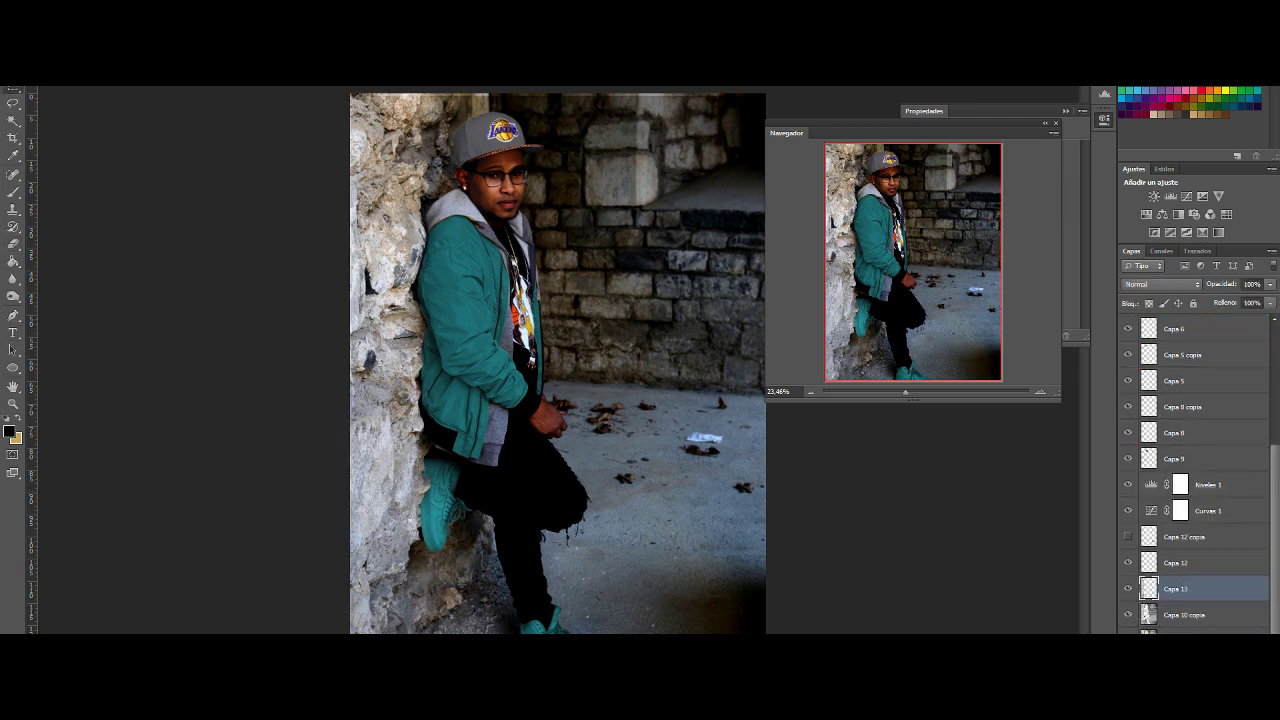
{"action": "left_click", "coordinate": [1185, 460]}
{"action": "left_click_drag", "start_coordinate": [934, 246], "coordinate": [975, 248]}
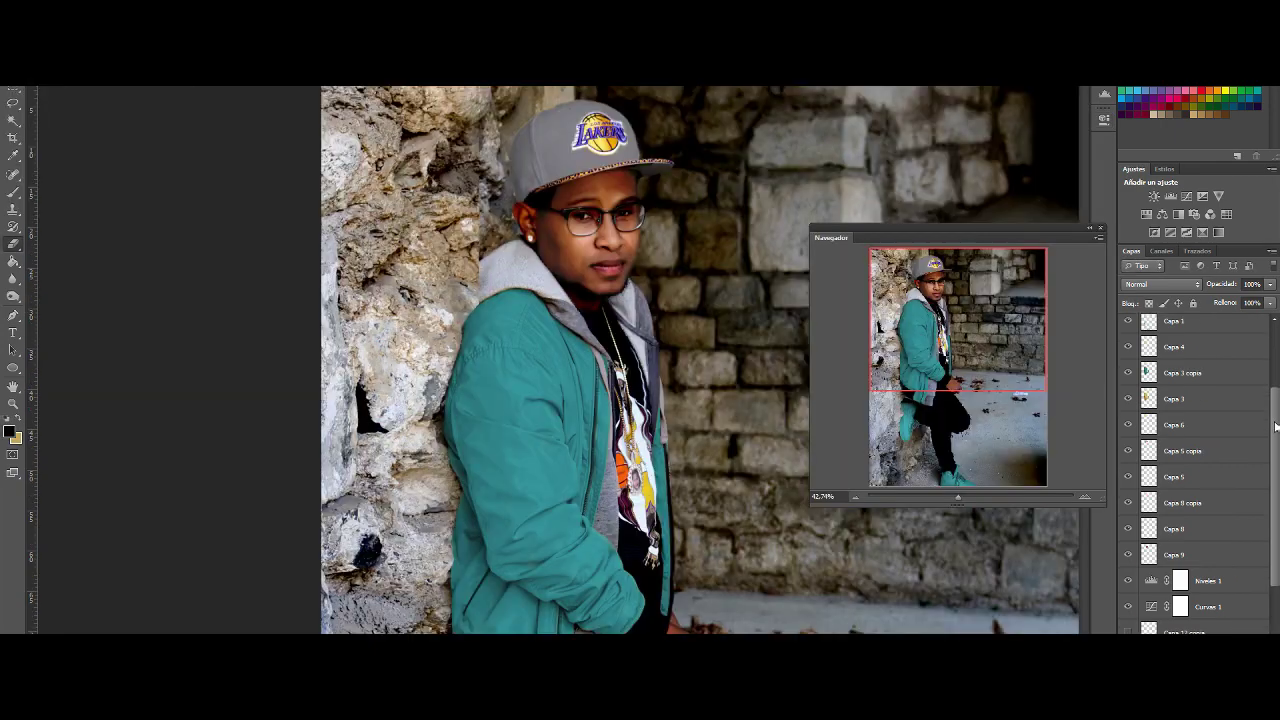
- Fit the whole photo on screen, then zoom in closely on the clenched hand
{"action": "scroll", "coordinate": [1175, 455], "scroll_direction": "down", "scroll_amount": 3}
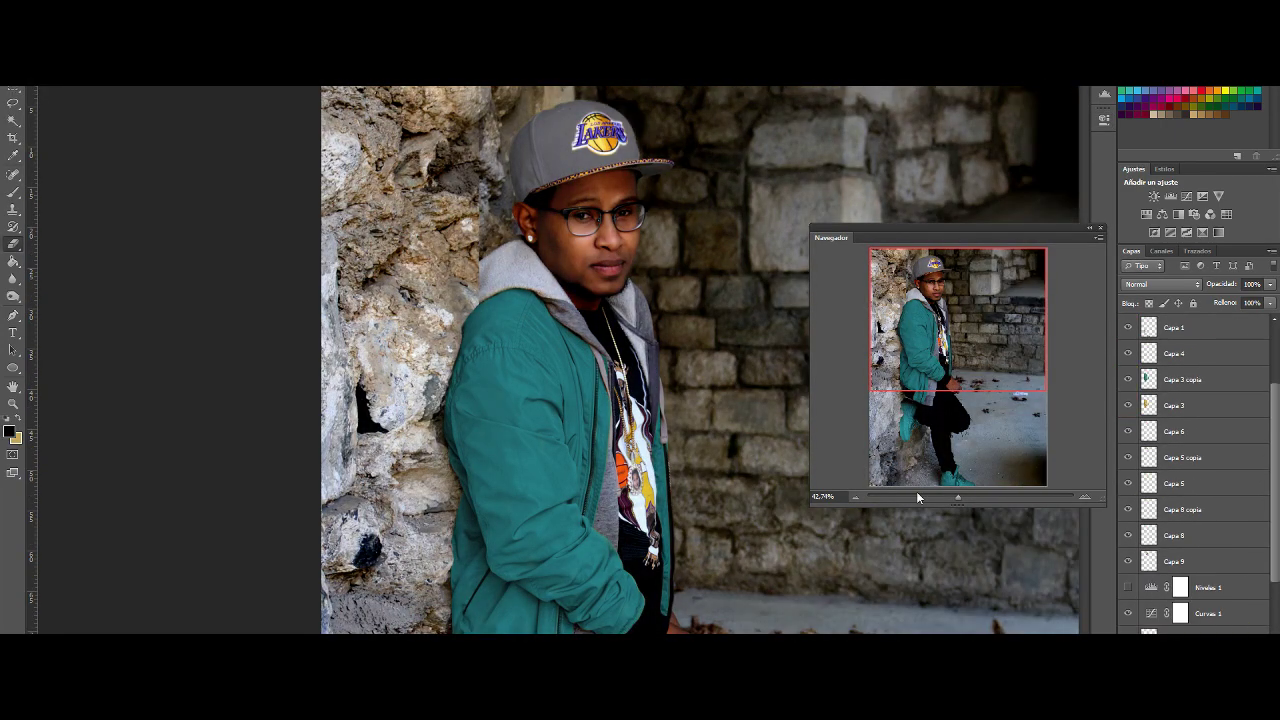
{"action": "key", "text": "ctrl+0"}
{"action": "scroll", "coordinate": [1191, 553], "scroll_direction": "down", "scroll_amount": 3}
{"action": "left_click_drag", "start_coordinate": [951, 496], "coordinate": [960, 496]}
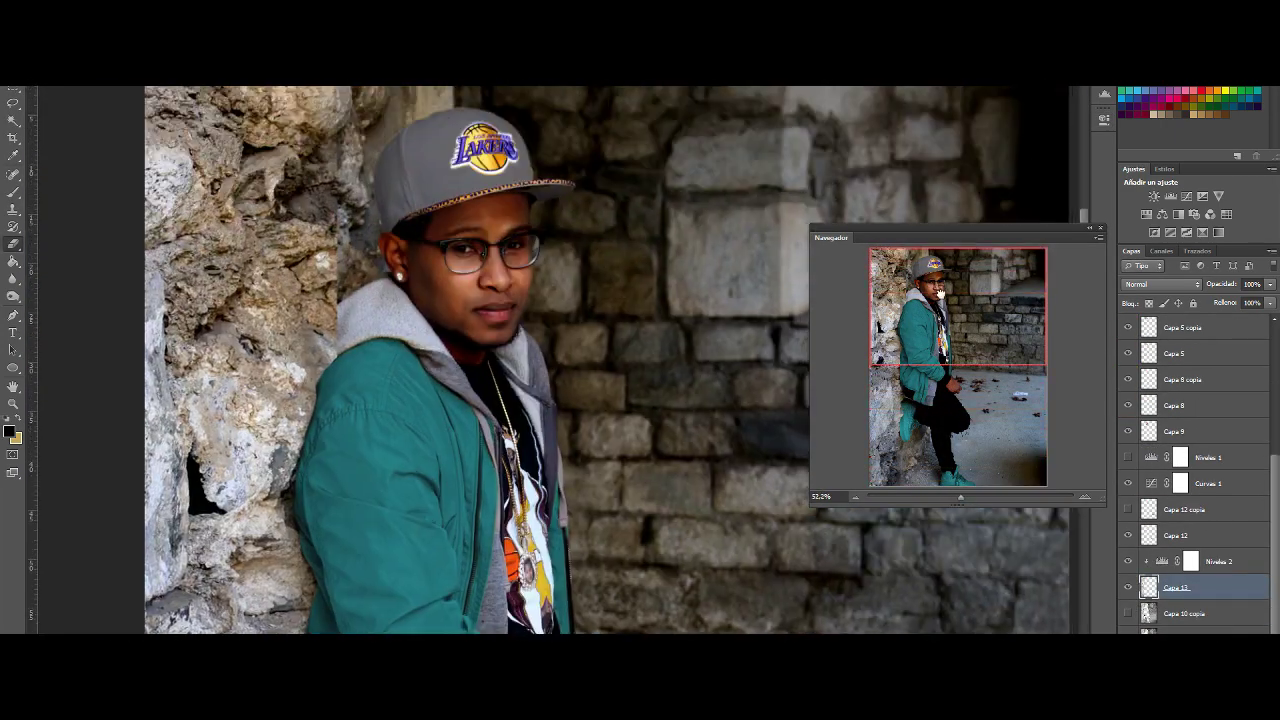
{"action": "scroll", "coordinate": [404, 335], "scroll_direction": "up", "scroll_amount": 5}
{"action": "scroll", "coordinate": [367, 227], "scroll_direction": "down", "scroll_amount": 3}
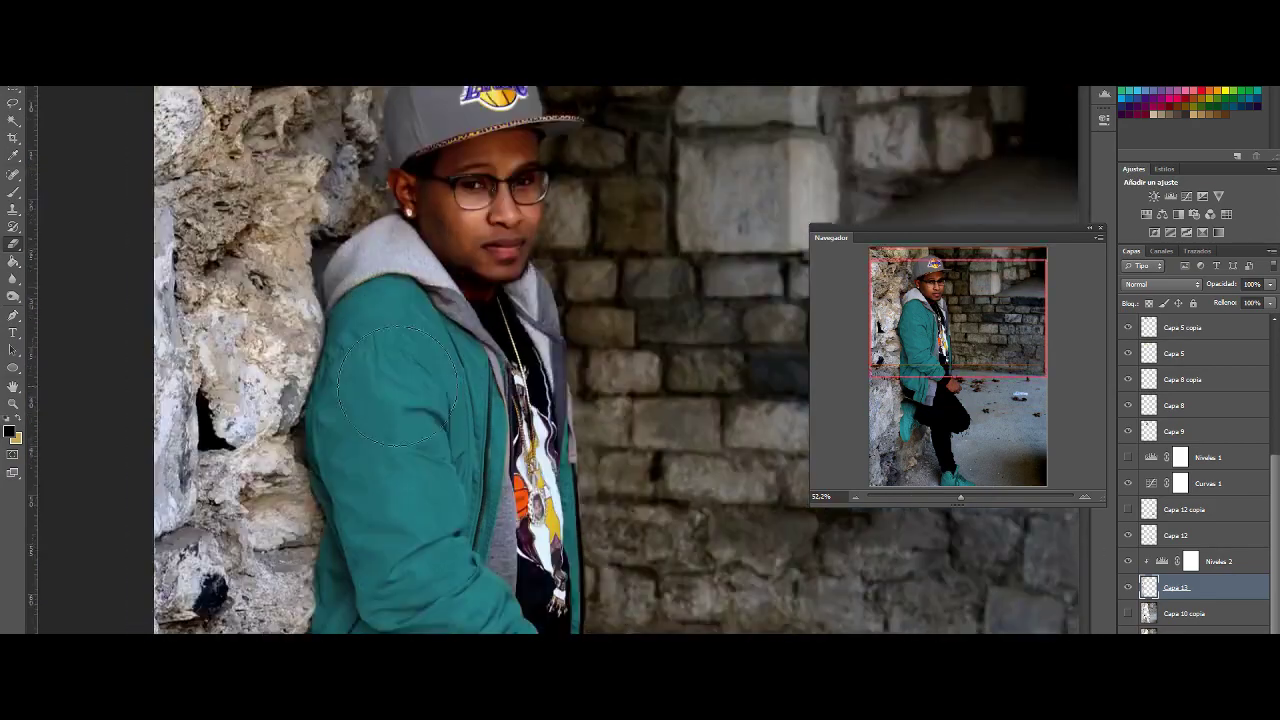
{"action": "left_click_drag", "start_coordinate": [960, 497], "coordinate": [1004, 497]}
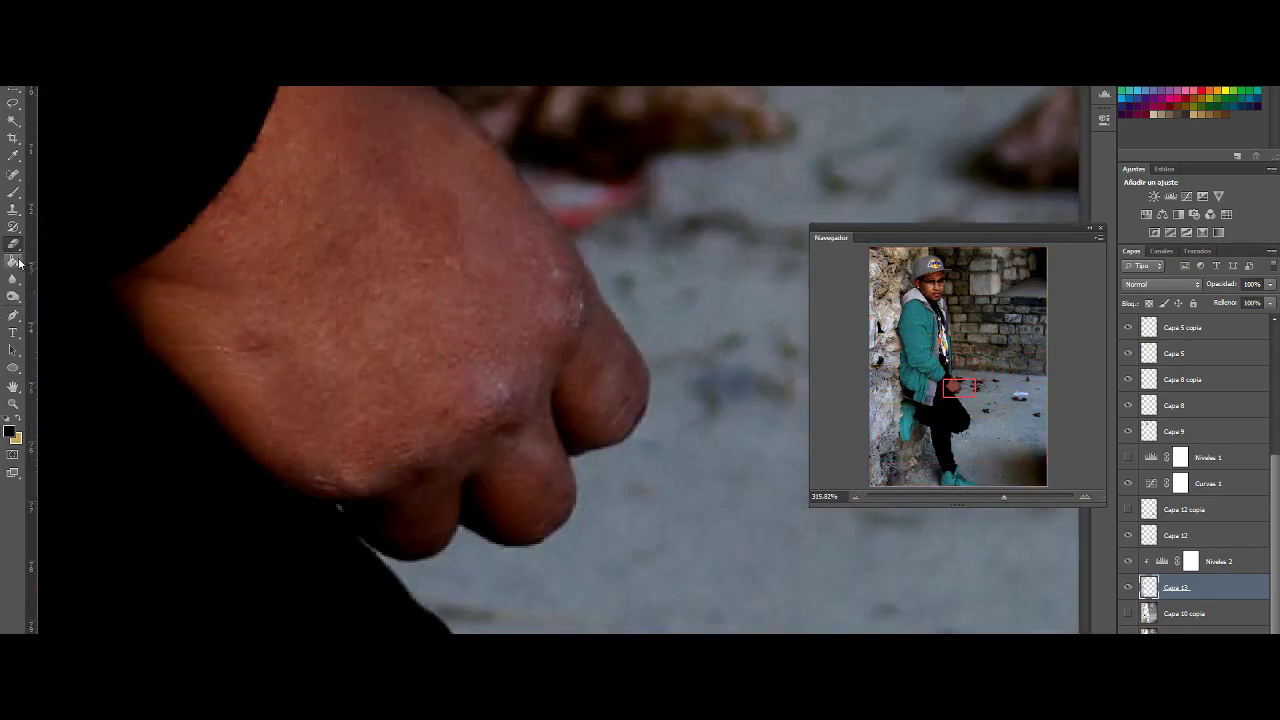
- Heal the knuckle marks with the Spot Healing Brush, then zoom back out and centre on the face
{"action": "left_click", "coordinate": [13, 174]}
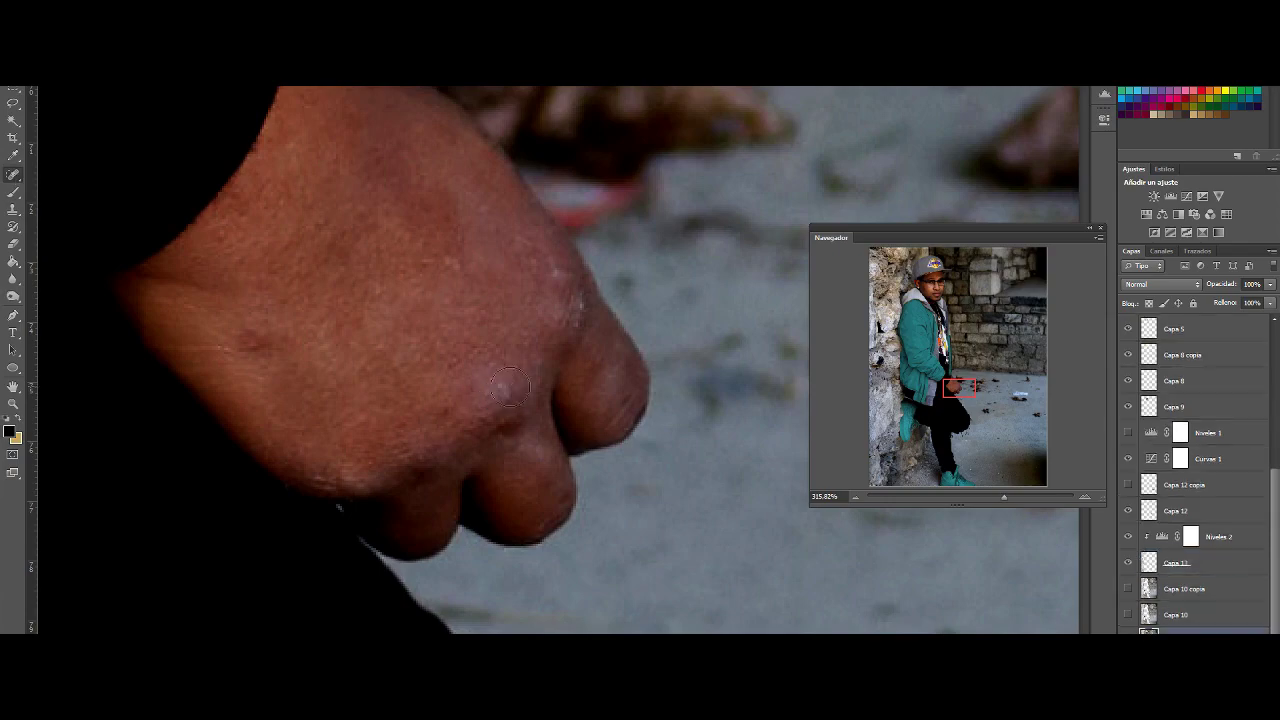
{"action": "scroll", "coordinate": [474, 192], "scroll_direction": "down", "scroll_amount": 3}
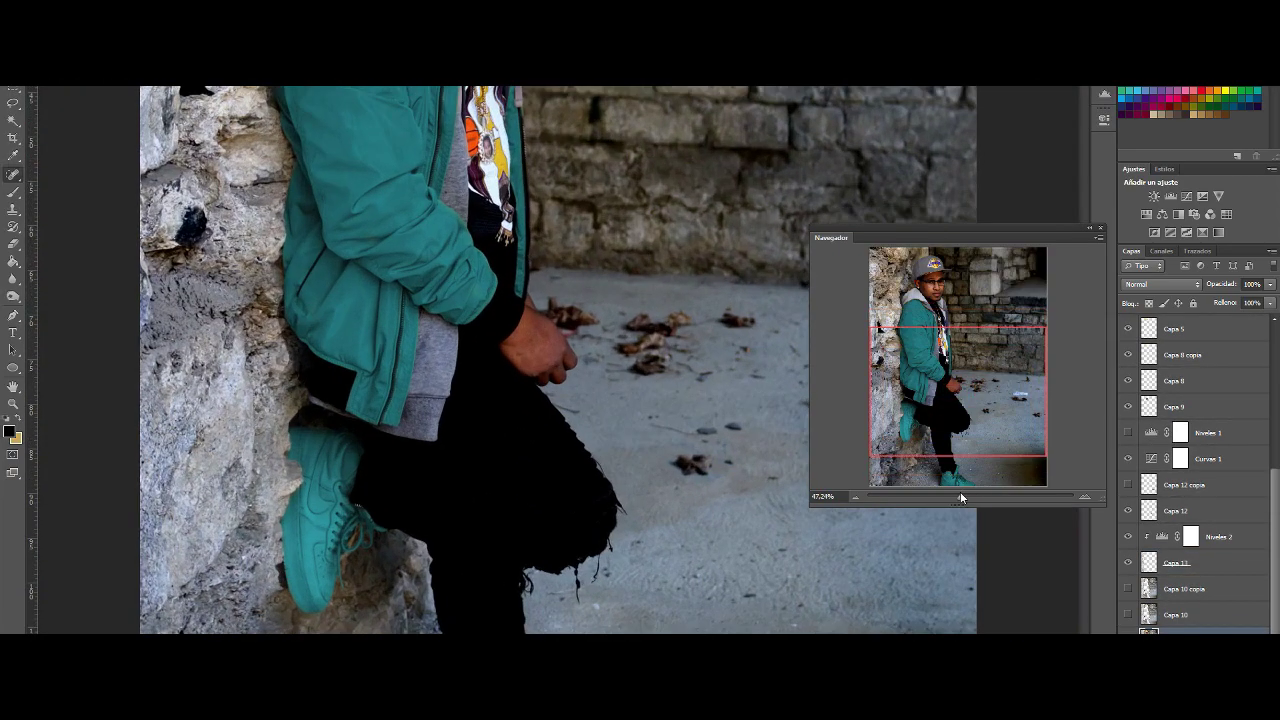
{"action": "left_click_drag", "start_coordinate": [1004, 496], "coordinate": [969, 496]}
{"action": "left_click", "coordinate": [935, 290]}
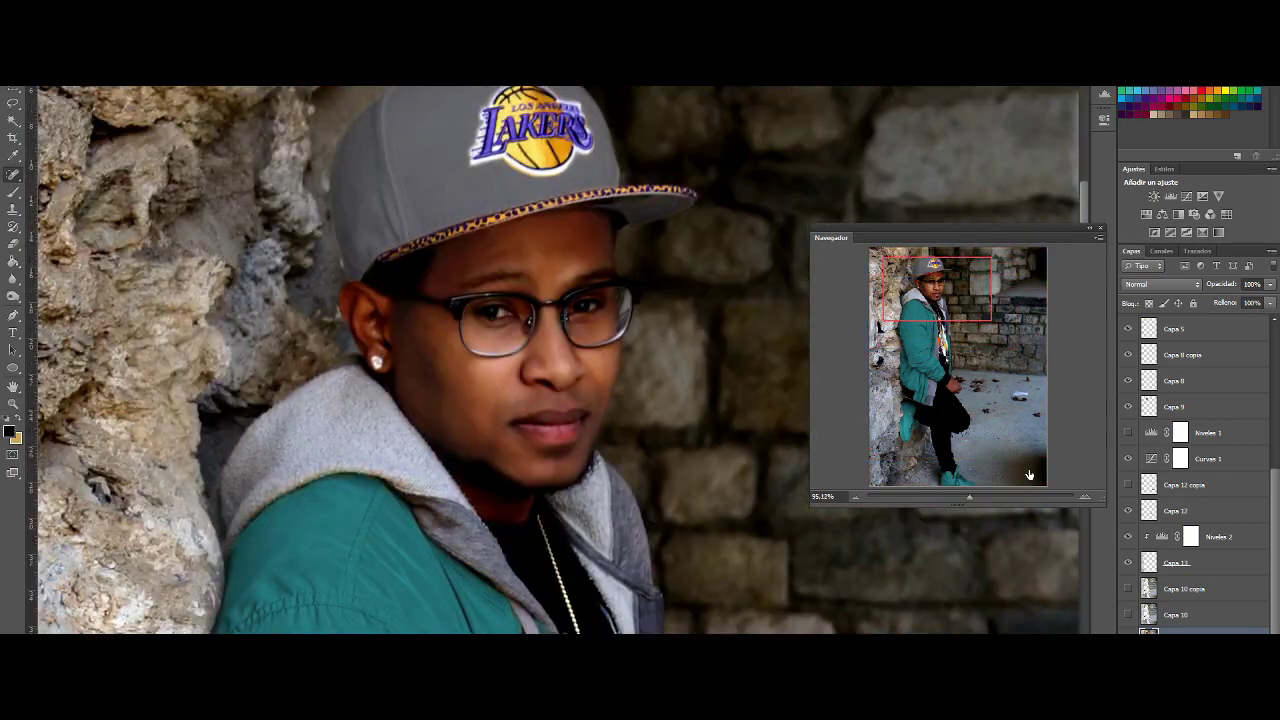